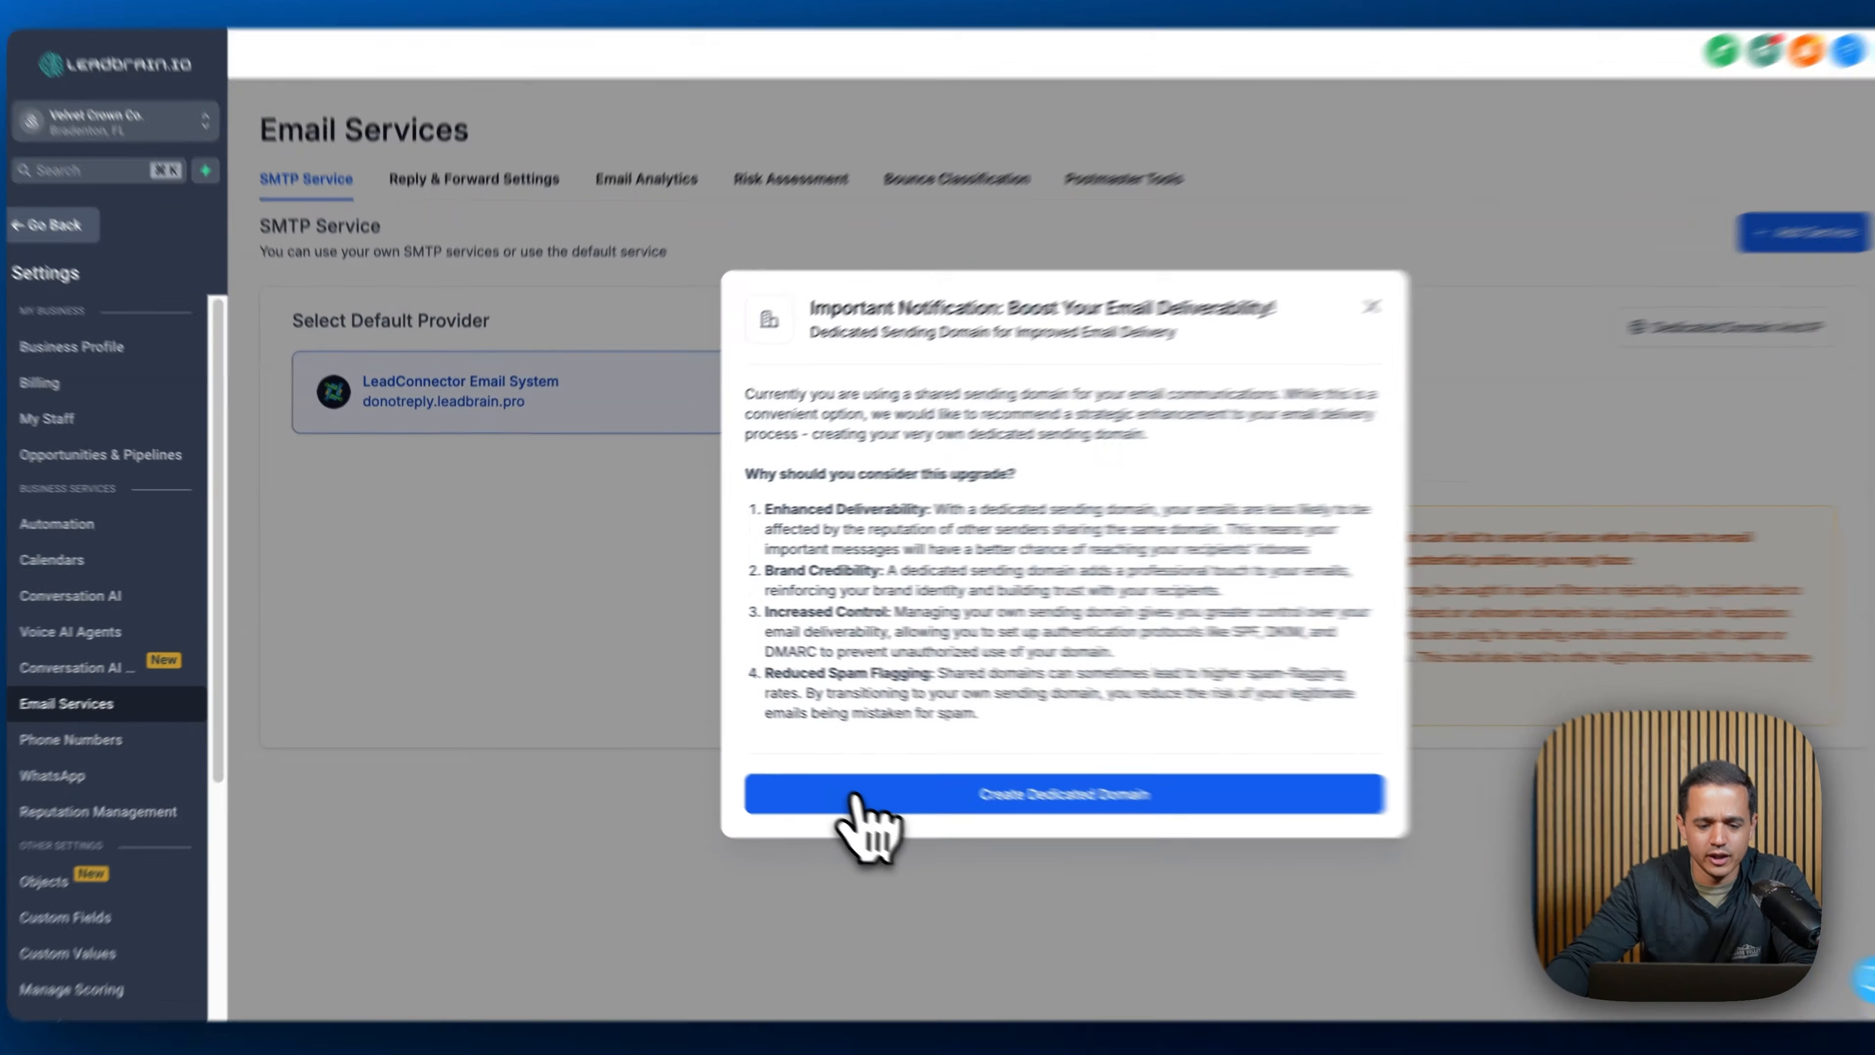
- Start creating a dedicated sending domain and enter vctc.leadbrain.pro as the domain name
{"action": "left_click", "coordinate": [835, 784]}
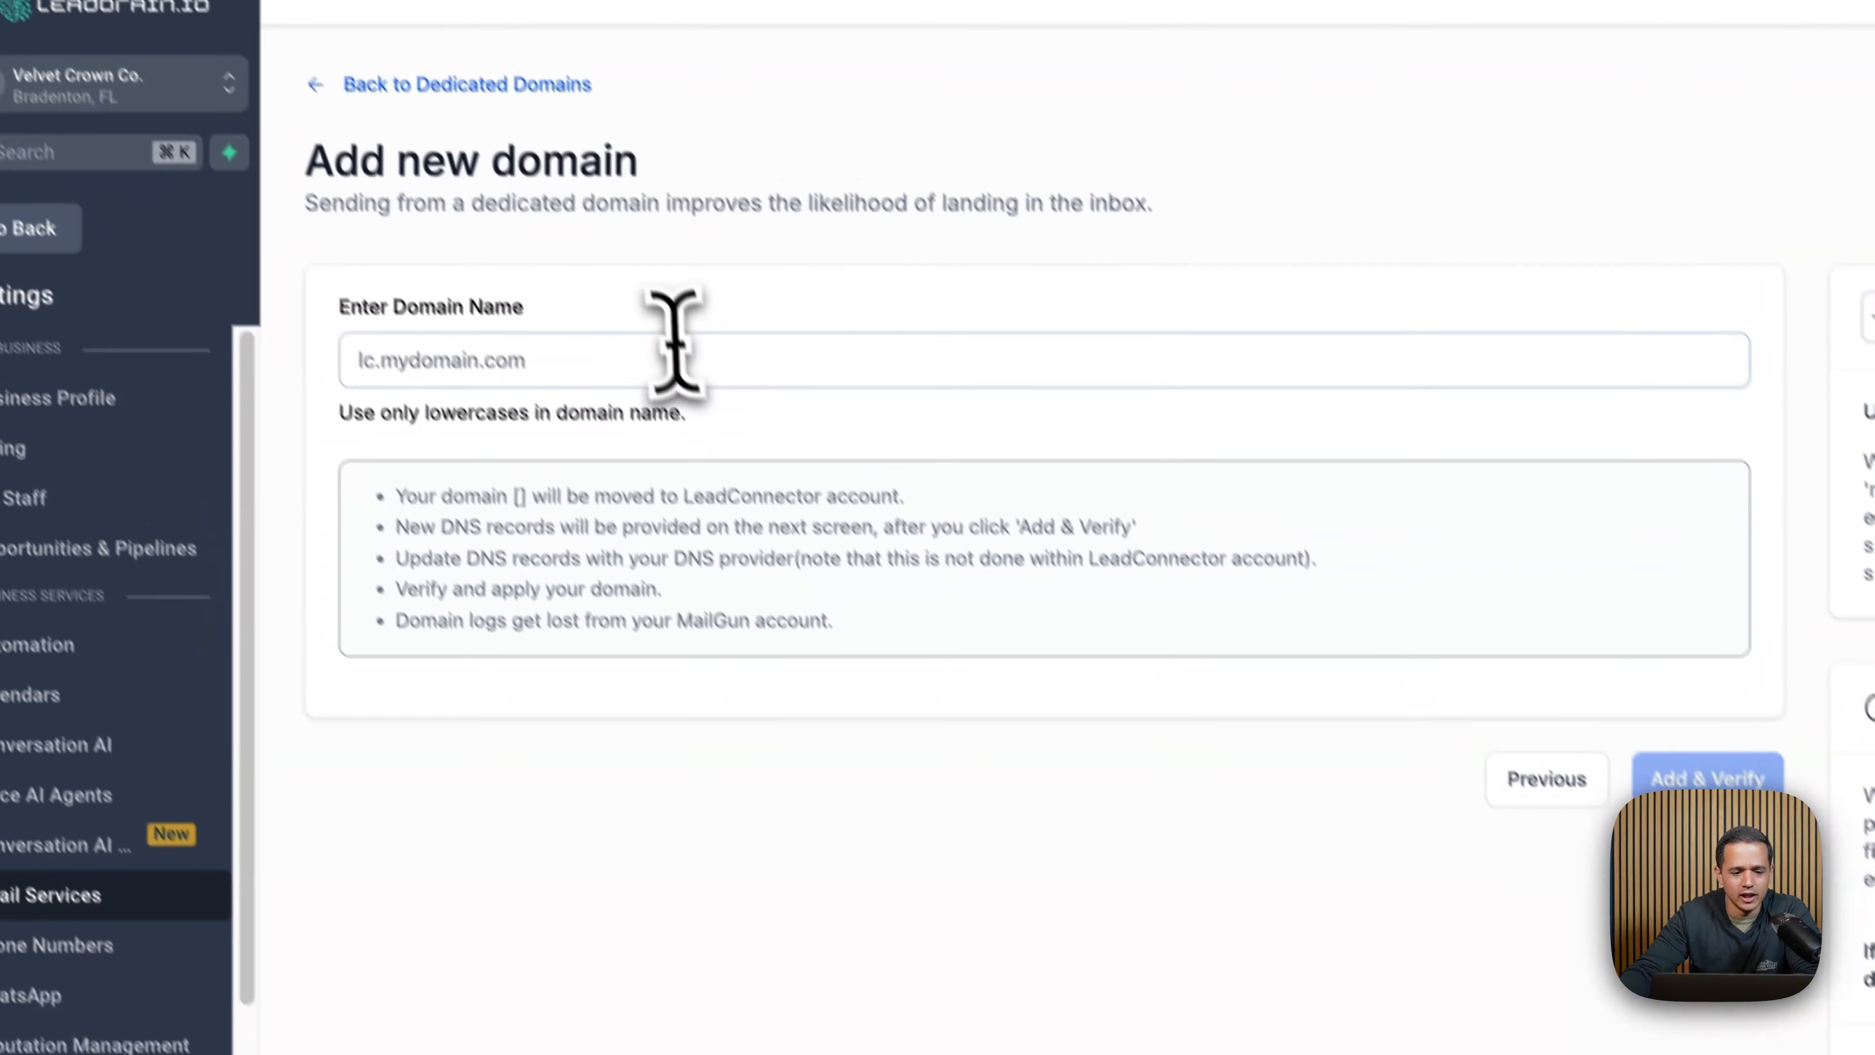
{"action": "left_click", "coordinate": [673, 358]}
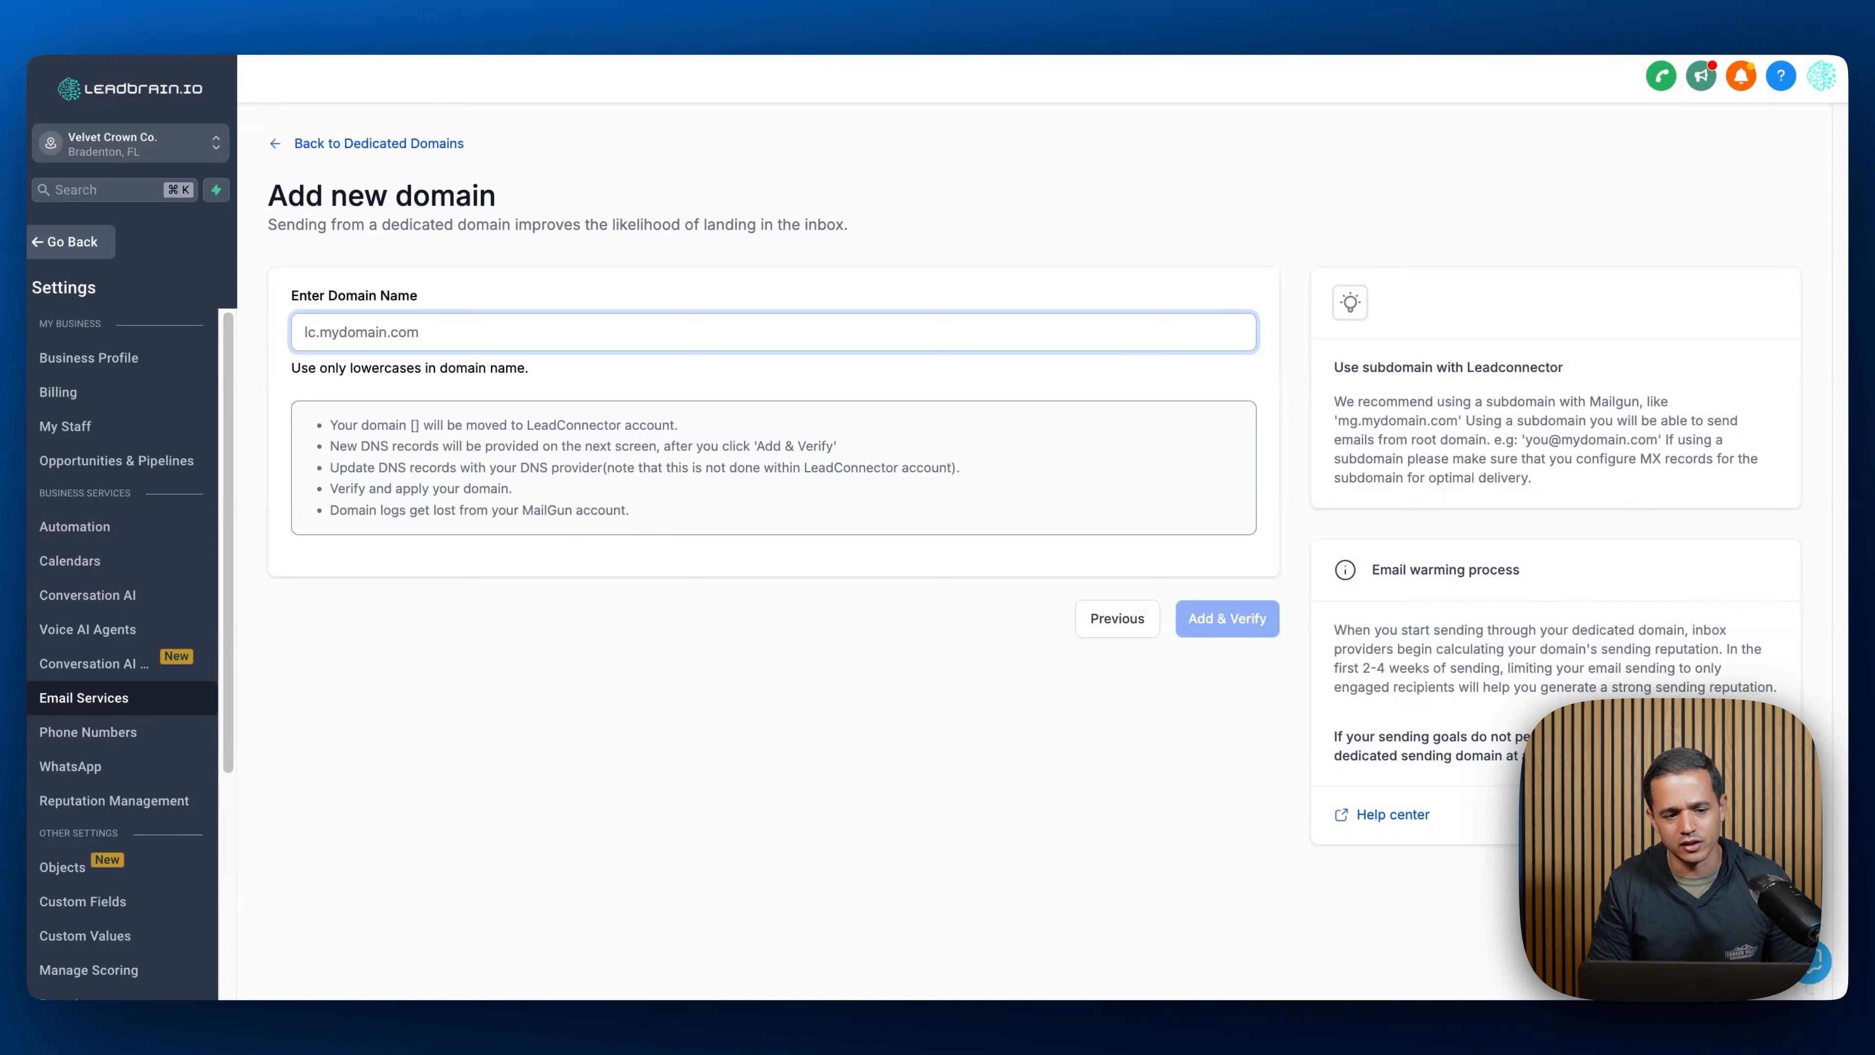
{"action": "type", "text": "vct"}
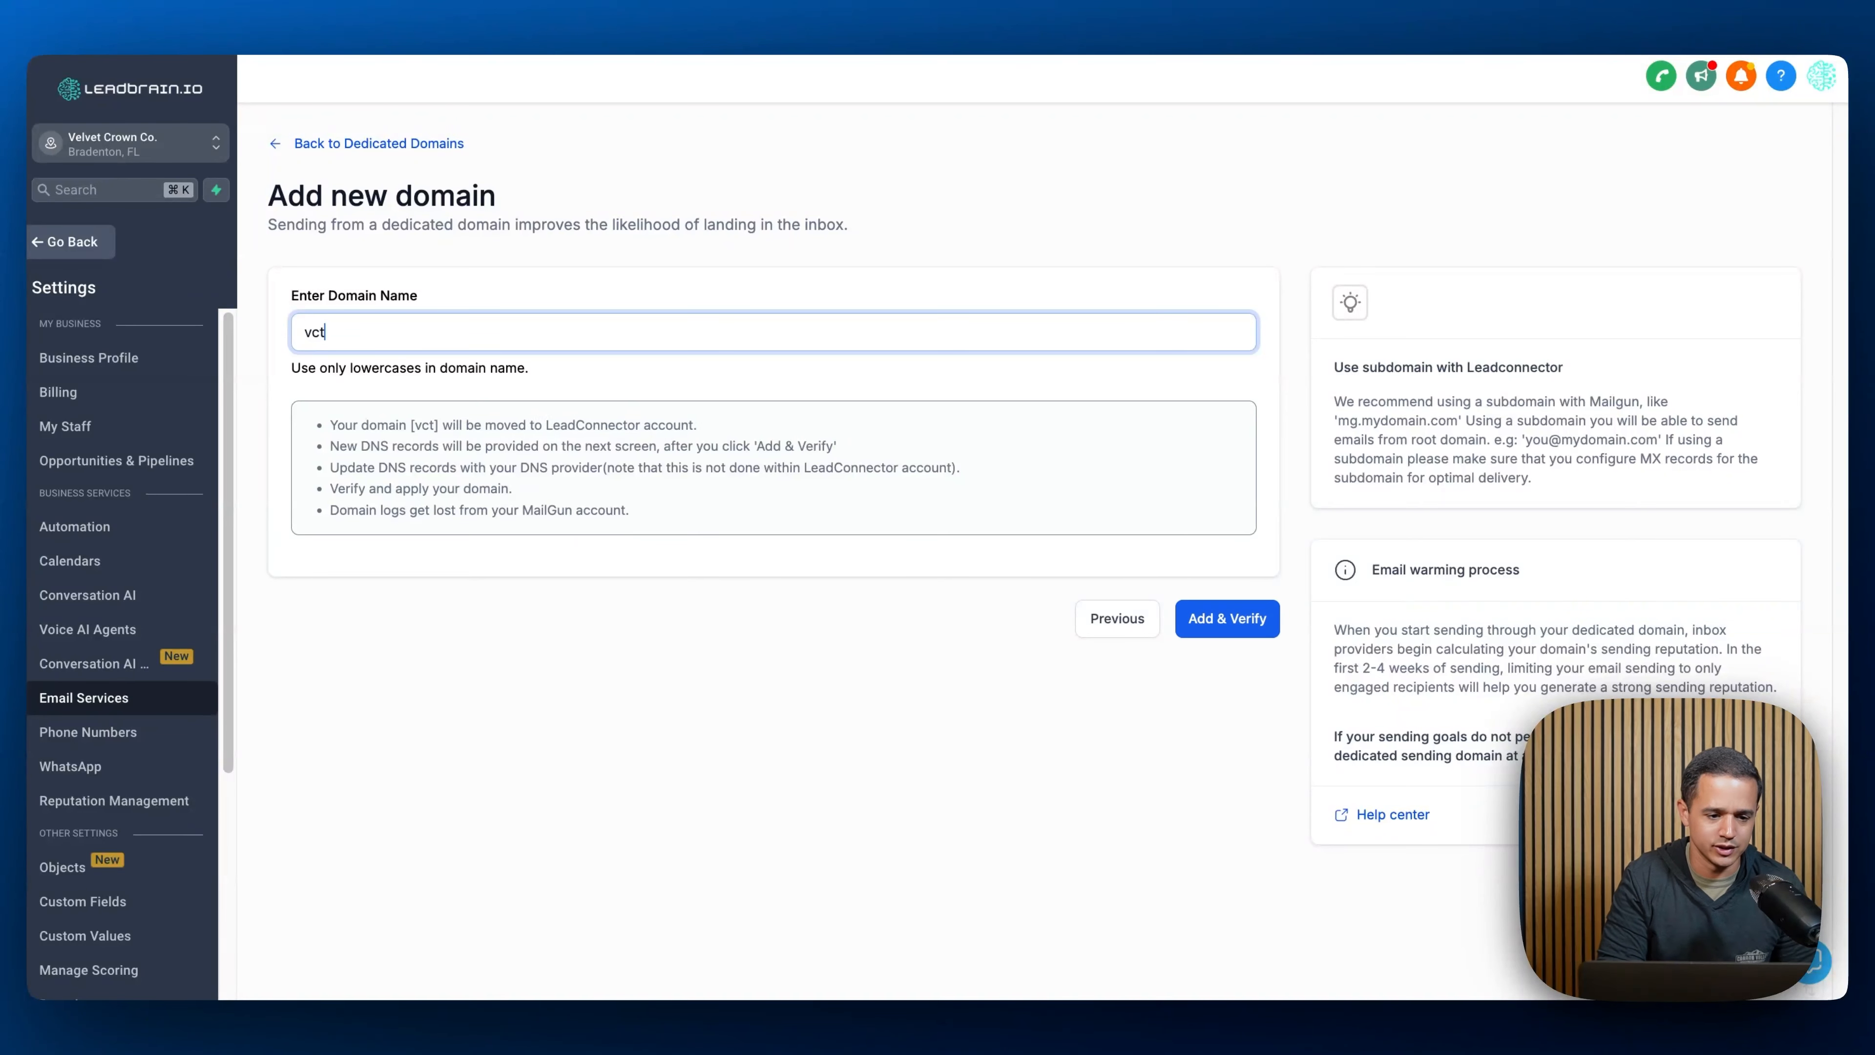
{"action": "type", "text": "c."}
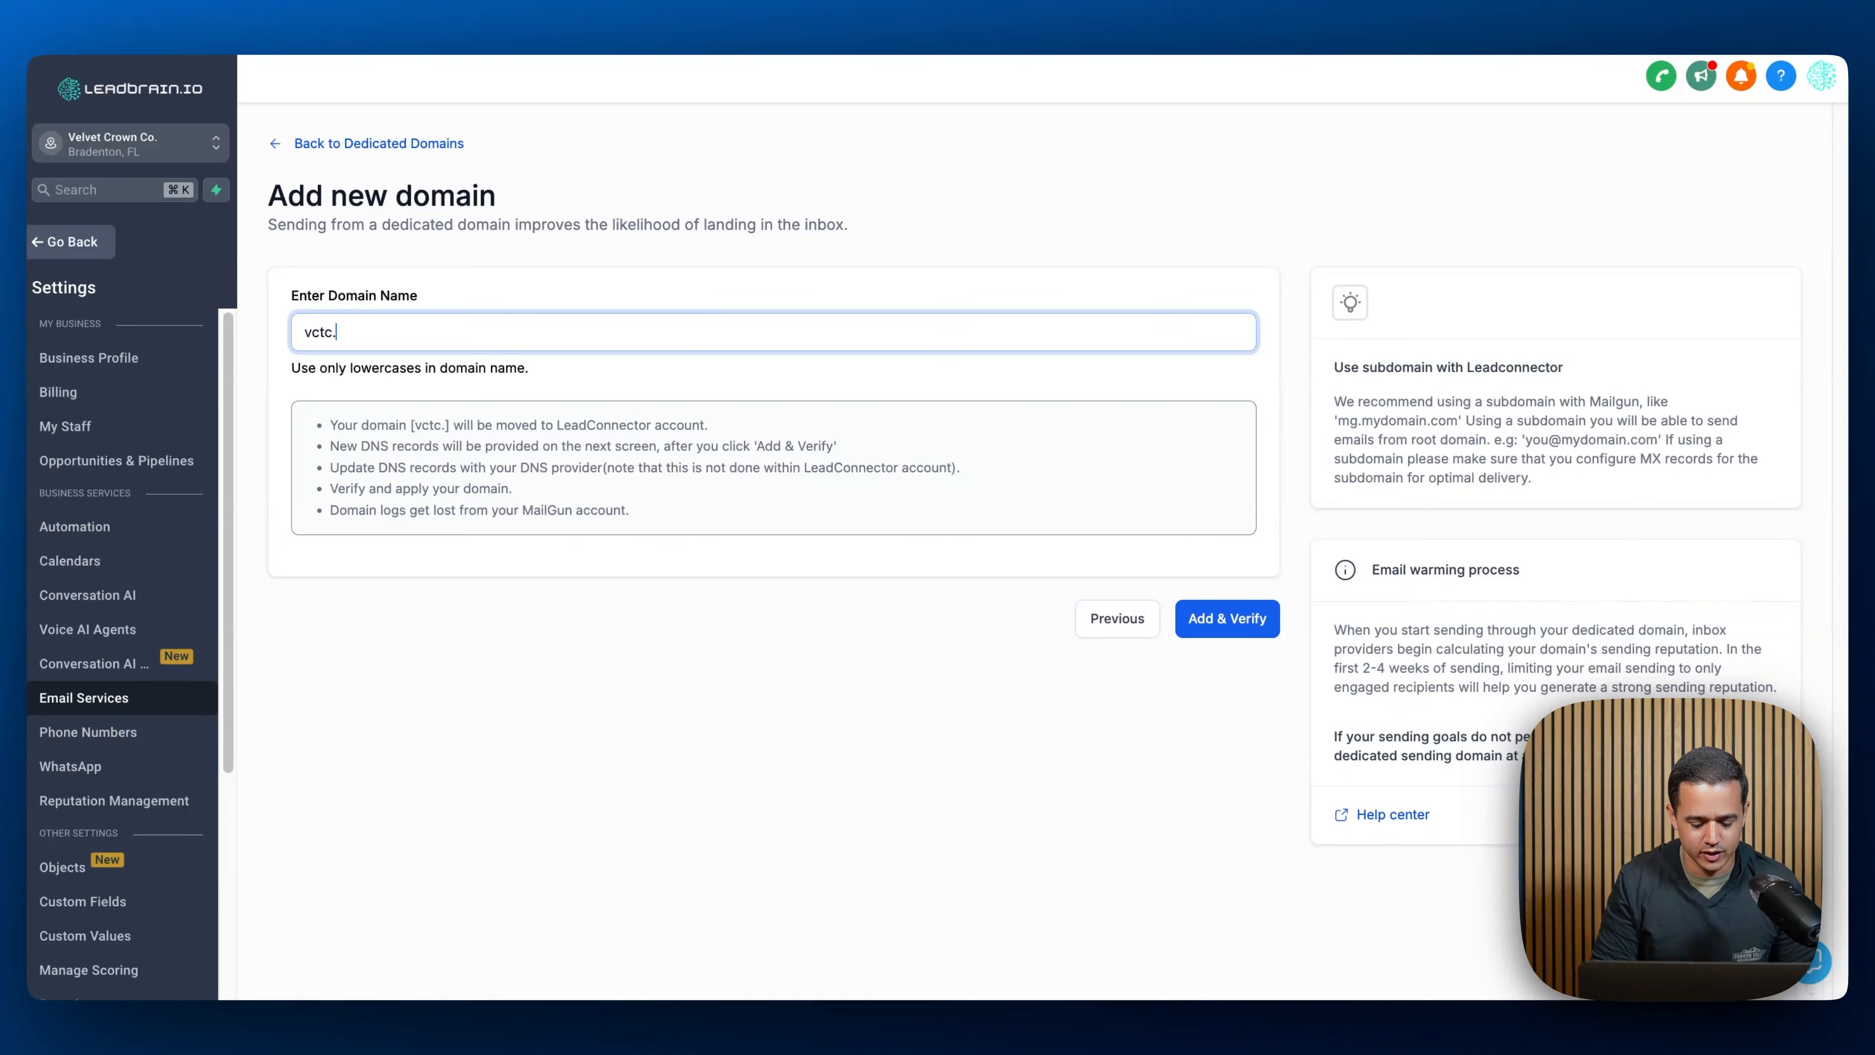
{"action": "type", "text": "leadbrain.pro"}
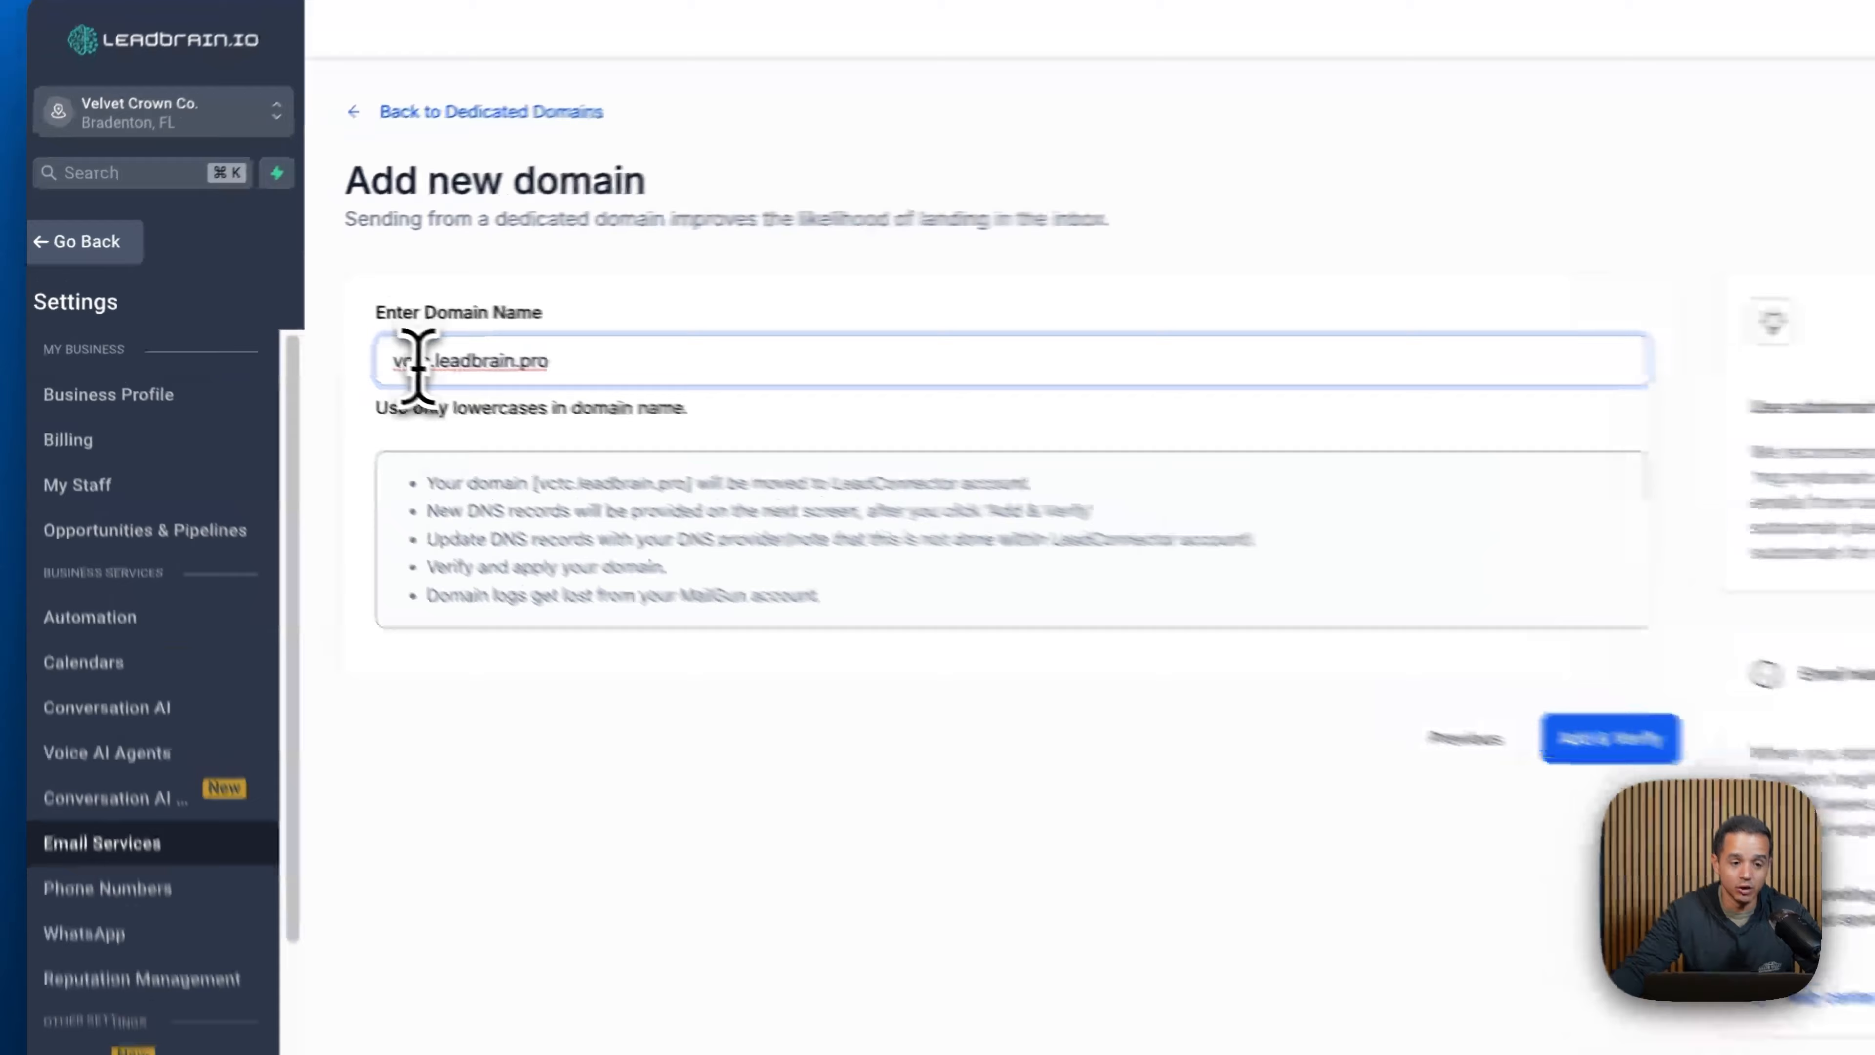
- Add and verify the domain, choosing to add the DNS records manually
{"action": "double_click", "coordinate": [417, 362]}
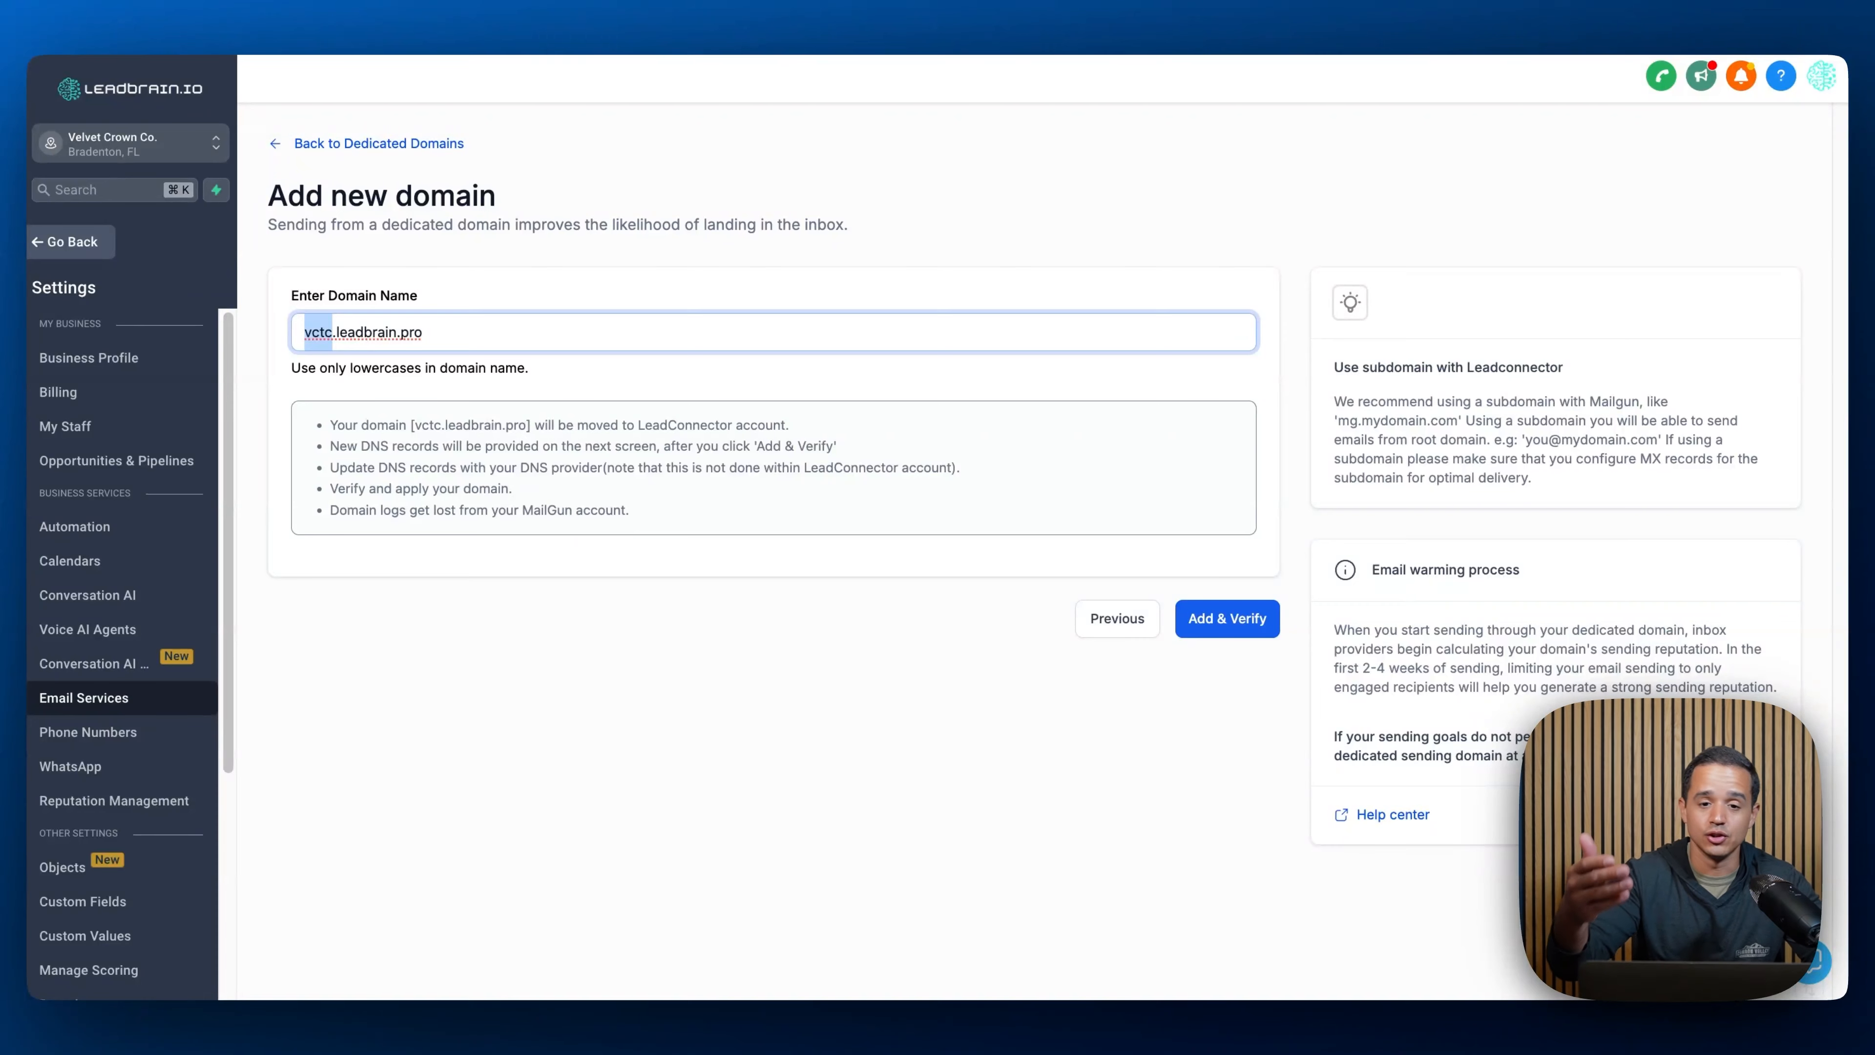
{"action": "double_click", "coordinate": [378, 345]}
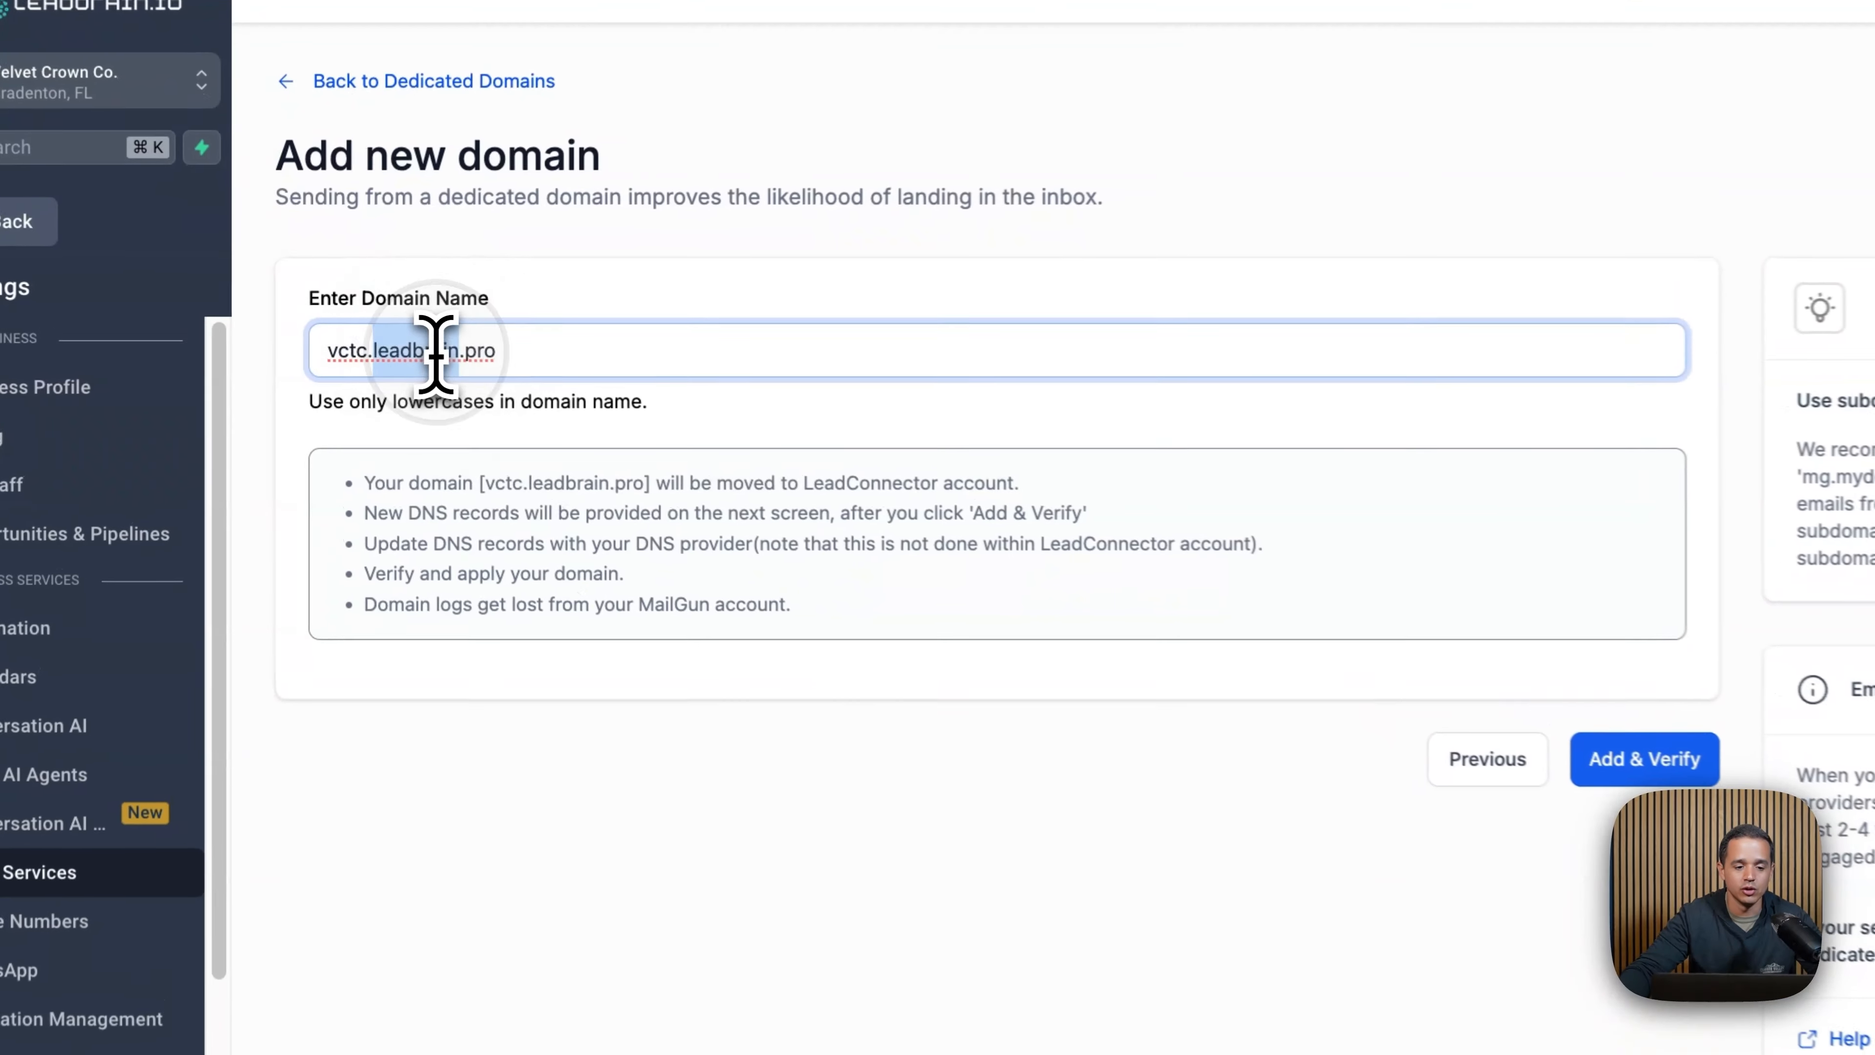
{"action": "left_click_drag", "start_coordinate": [378, 345], "coordinate": [411, 346]}
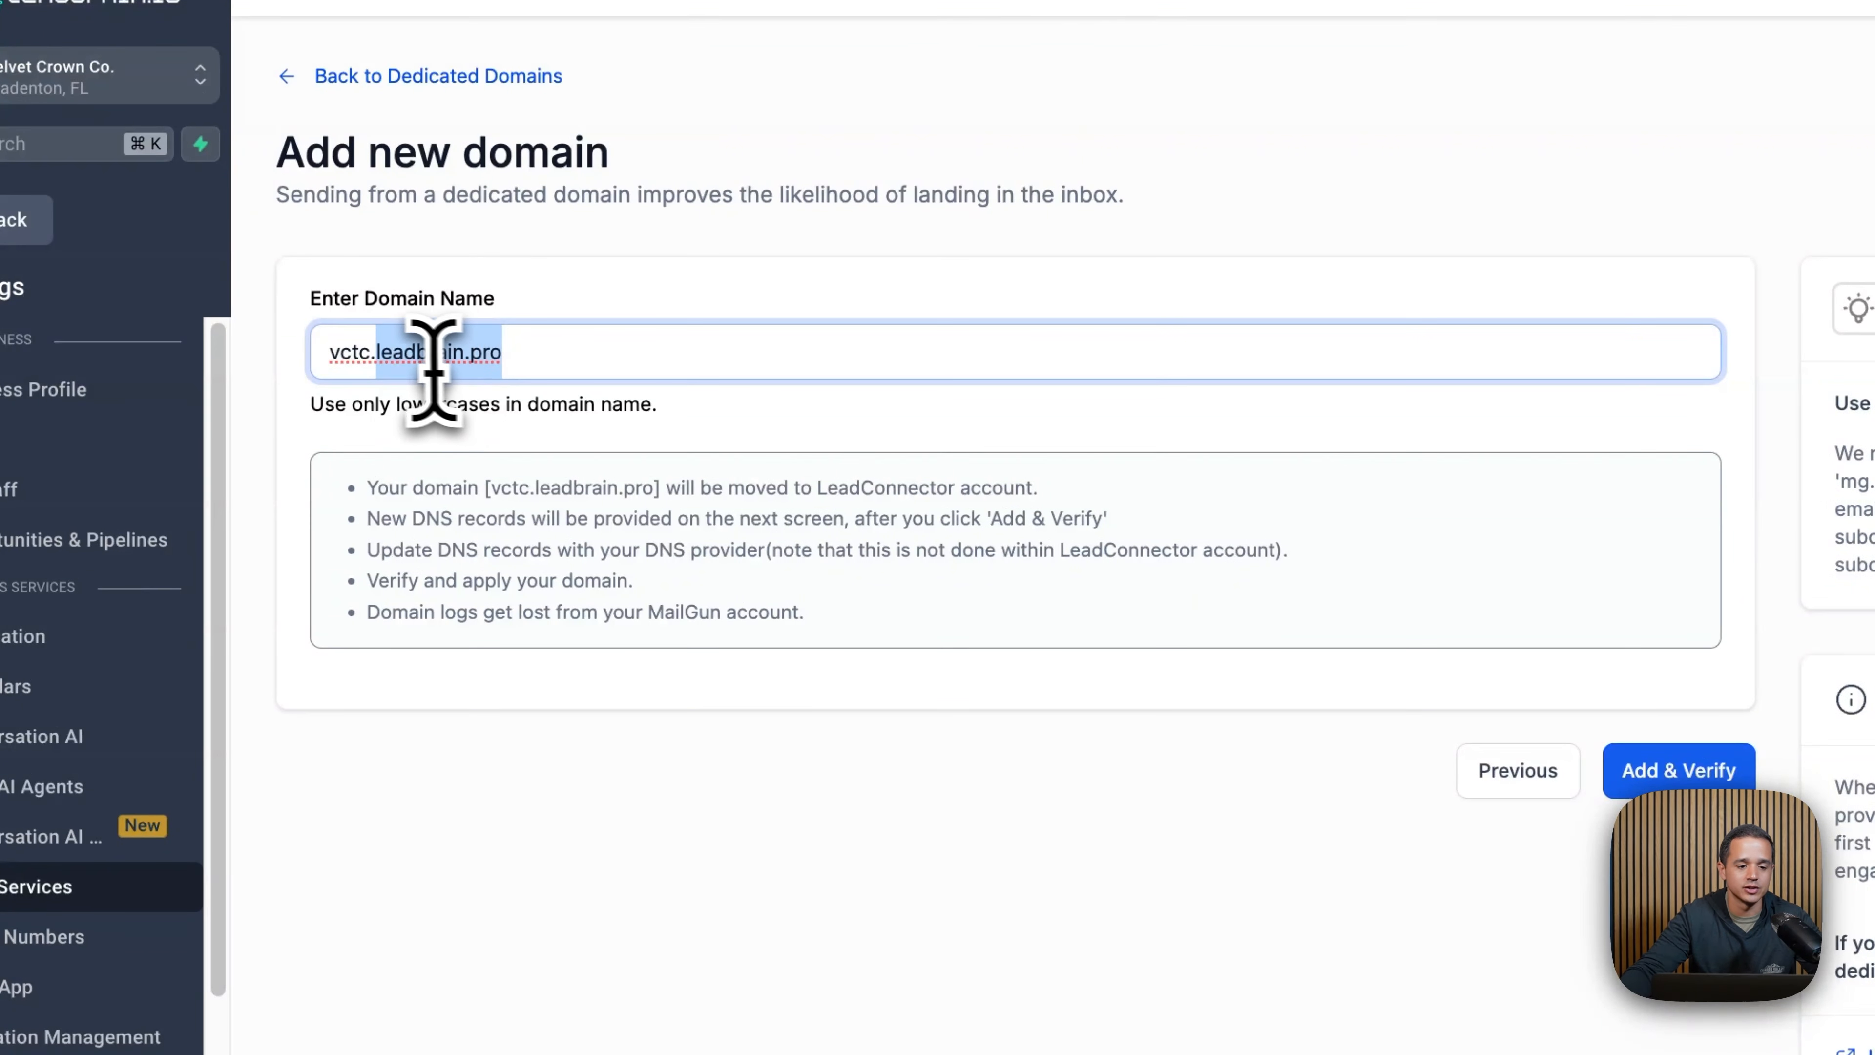
{"action": "double_click", "coordinate": [351, 372]}
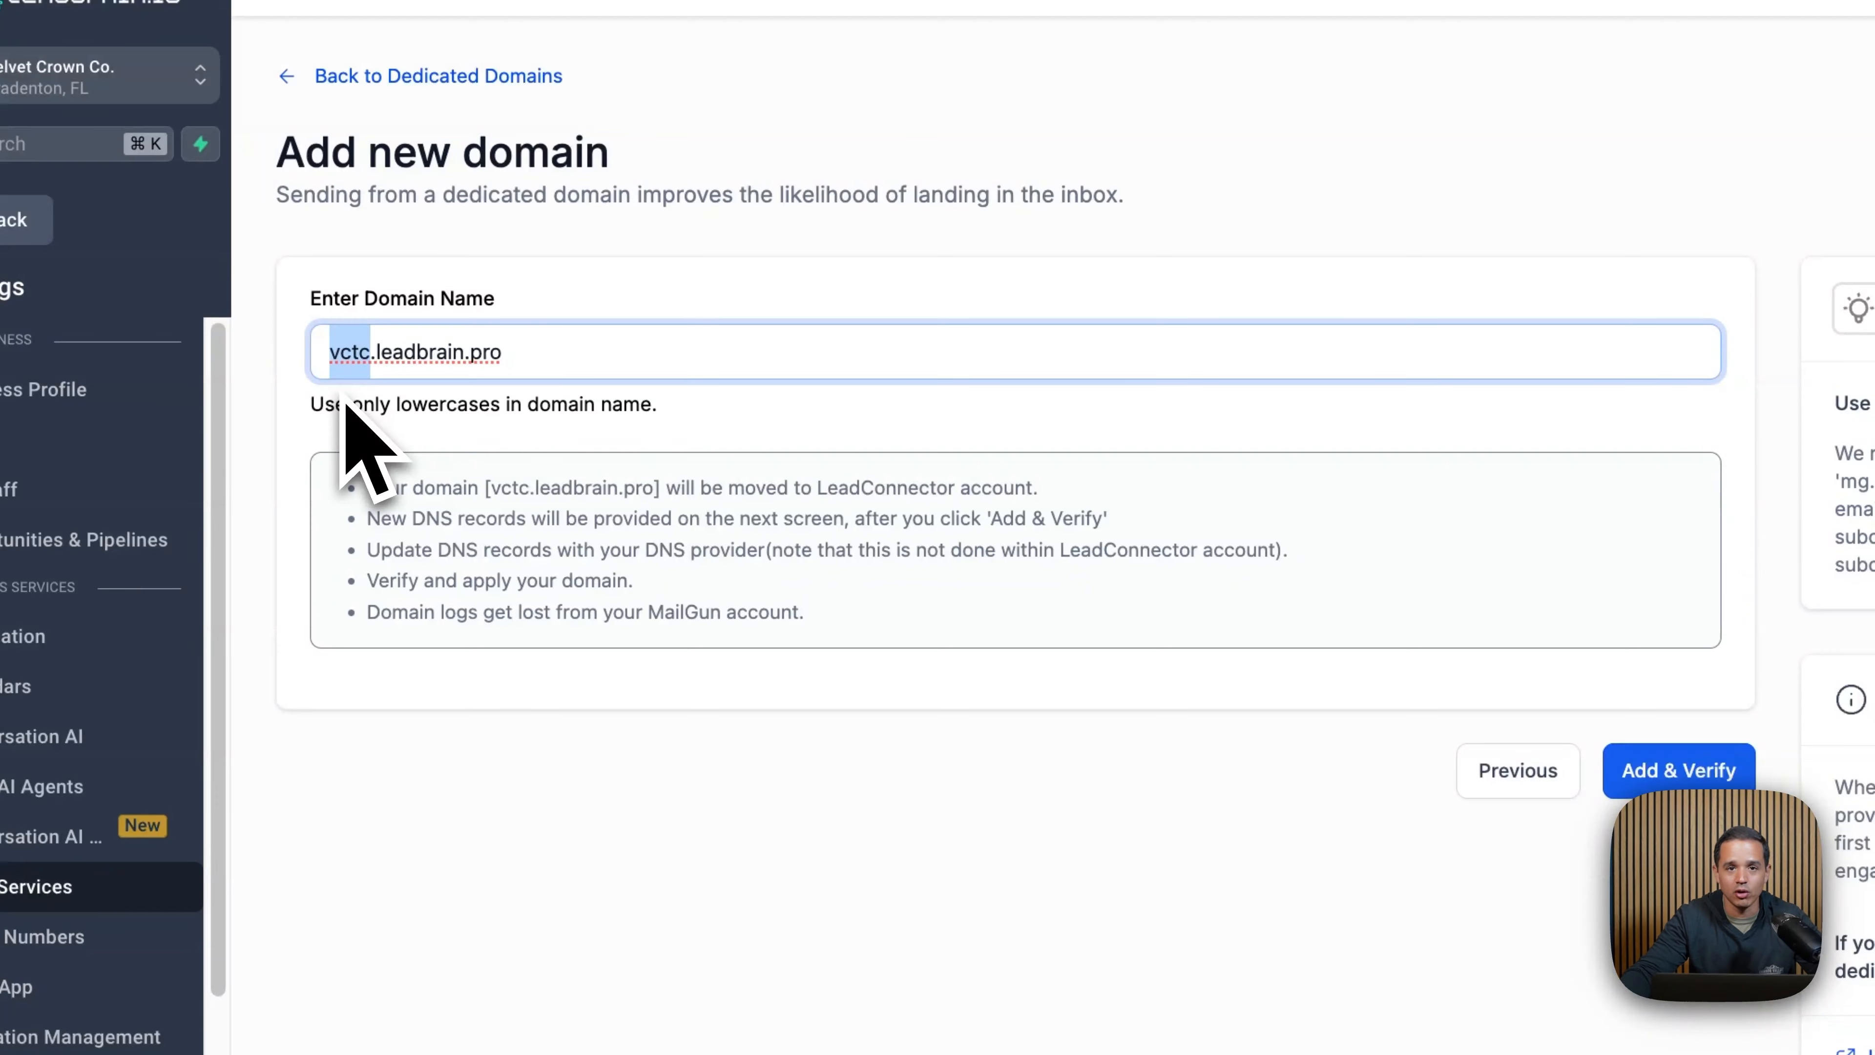
{"action": "left_click", "coordinate": [1678, 782]}
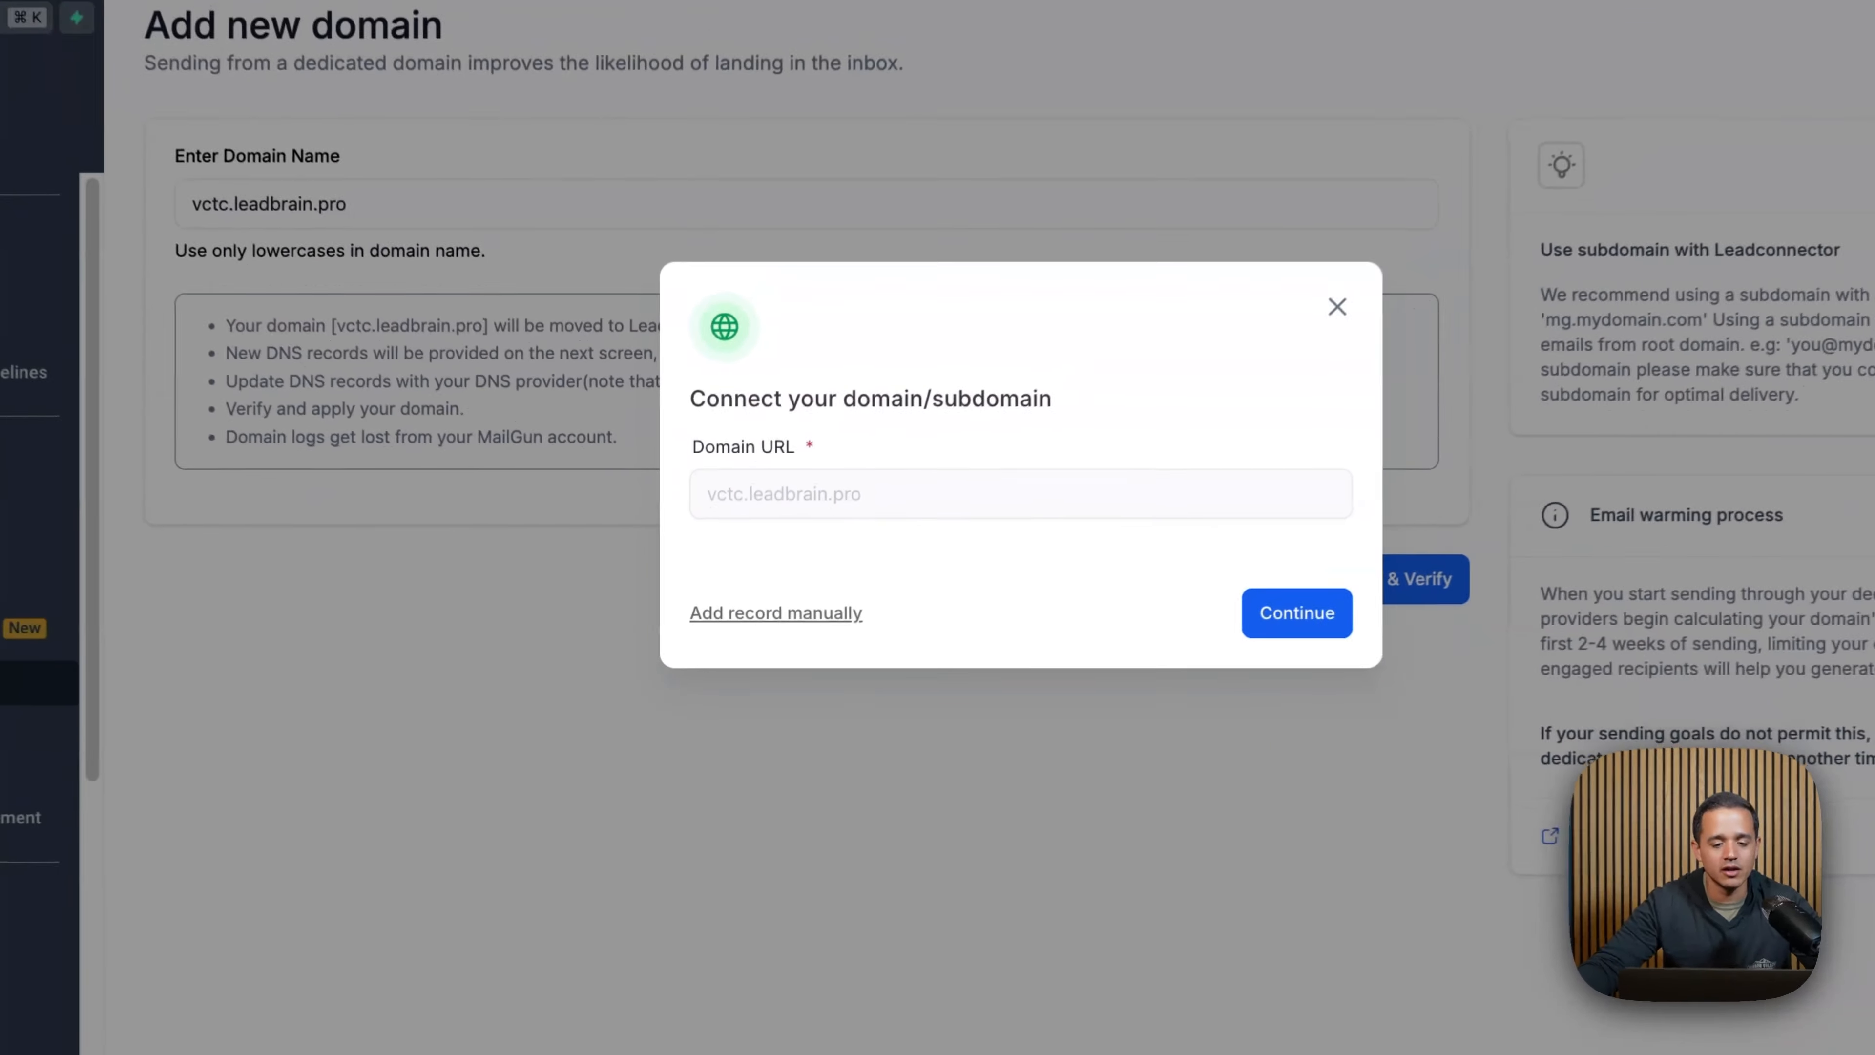
{"action": "left_click", "coordinate": [834, 617]}
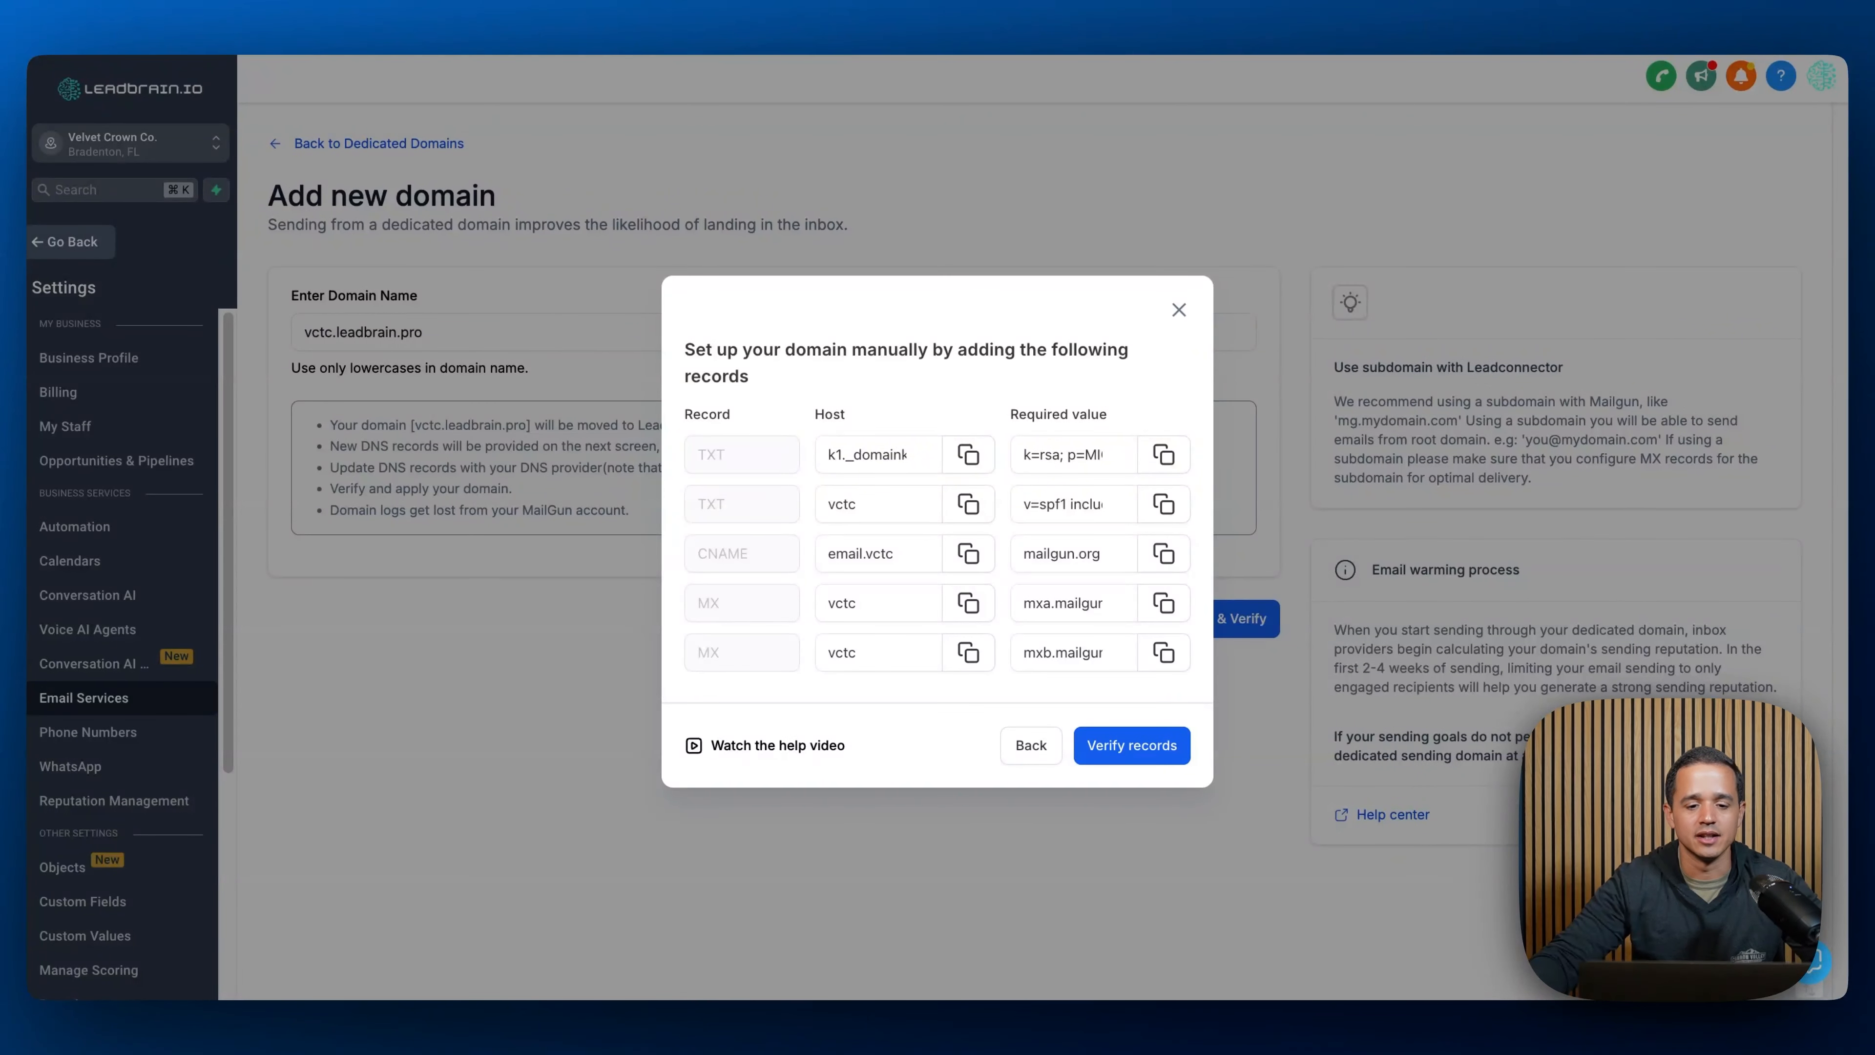
- Switch to Namecheap, find the leadbrain.pro domain and open its Advanced DNS settings
{"action": "left_click", "coordinate": [946, 21]}
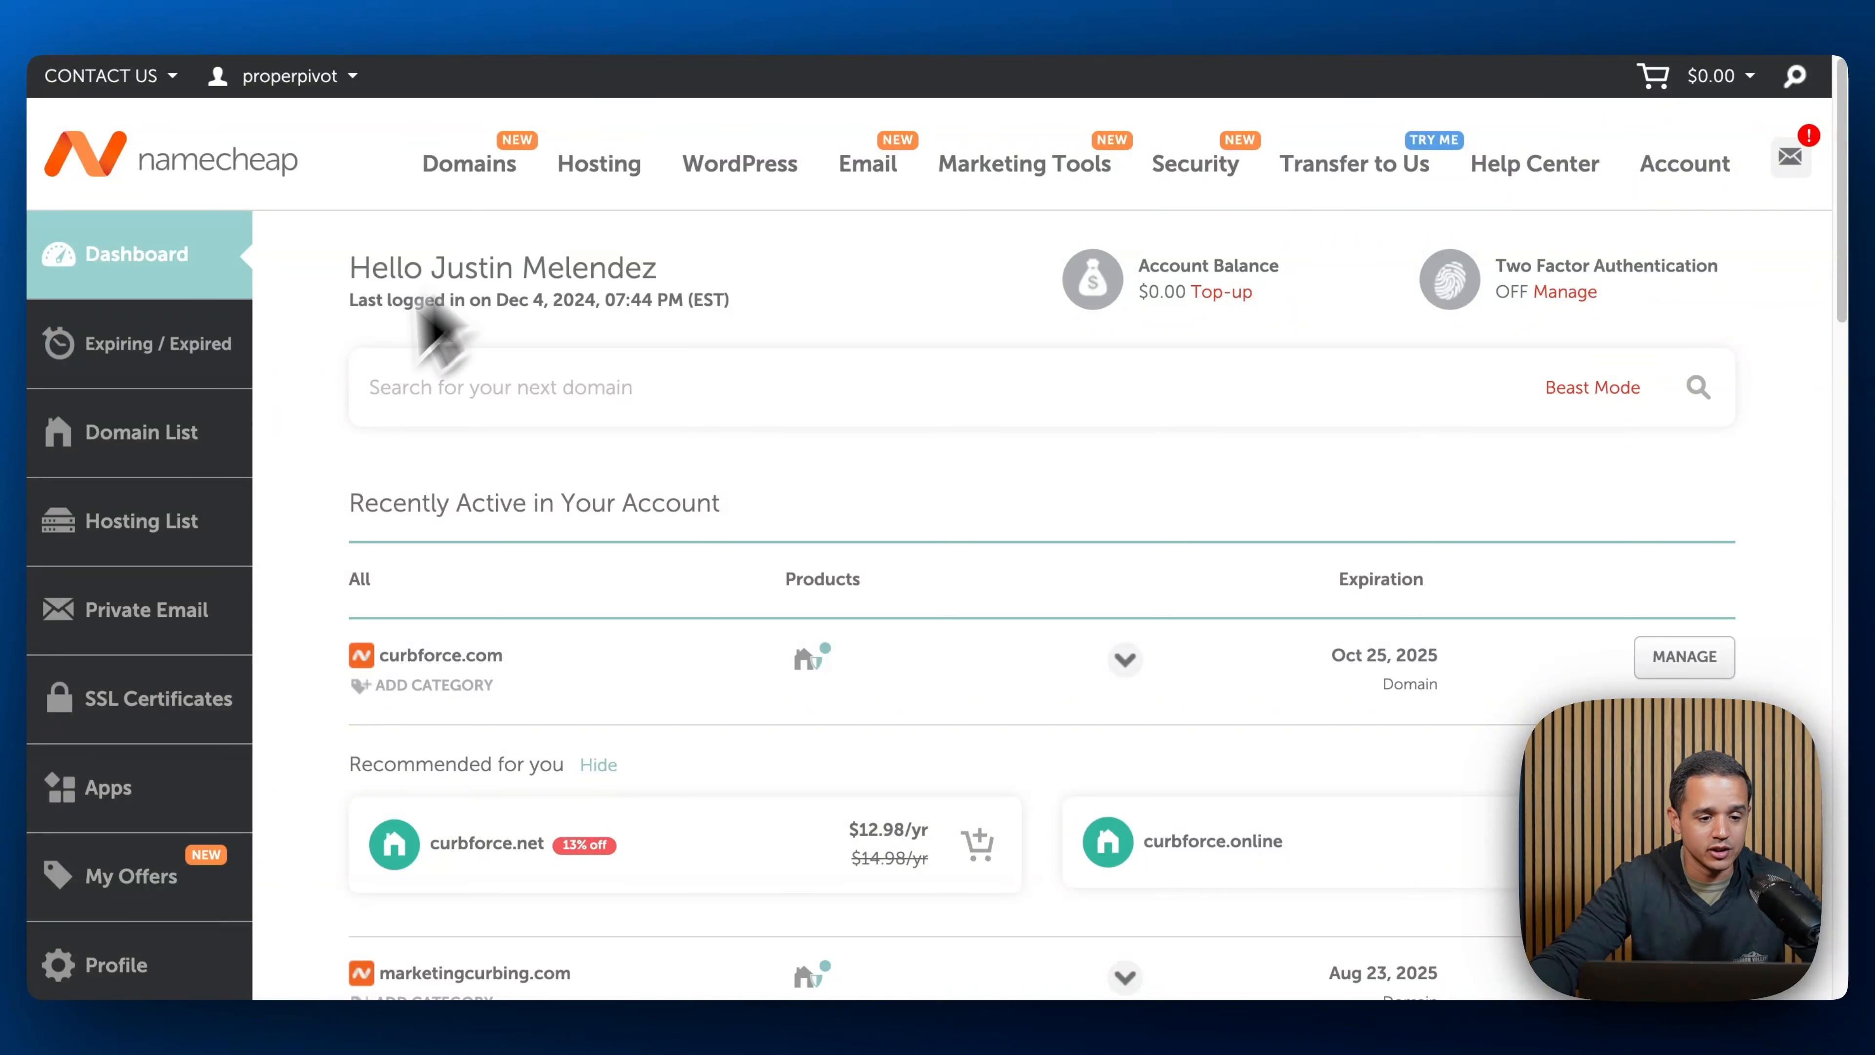
{"action": "left_click", "coordinate": [107, 462]}
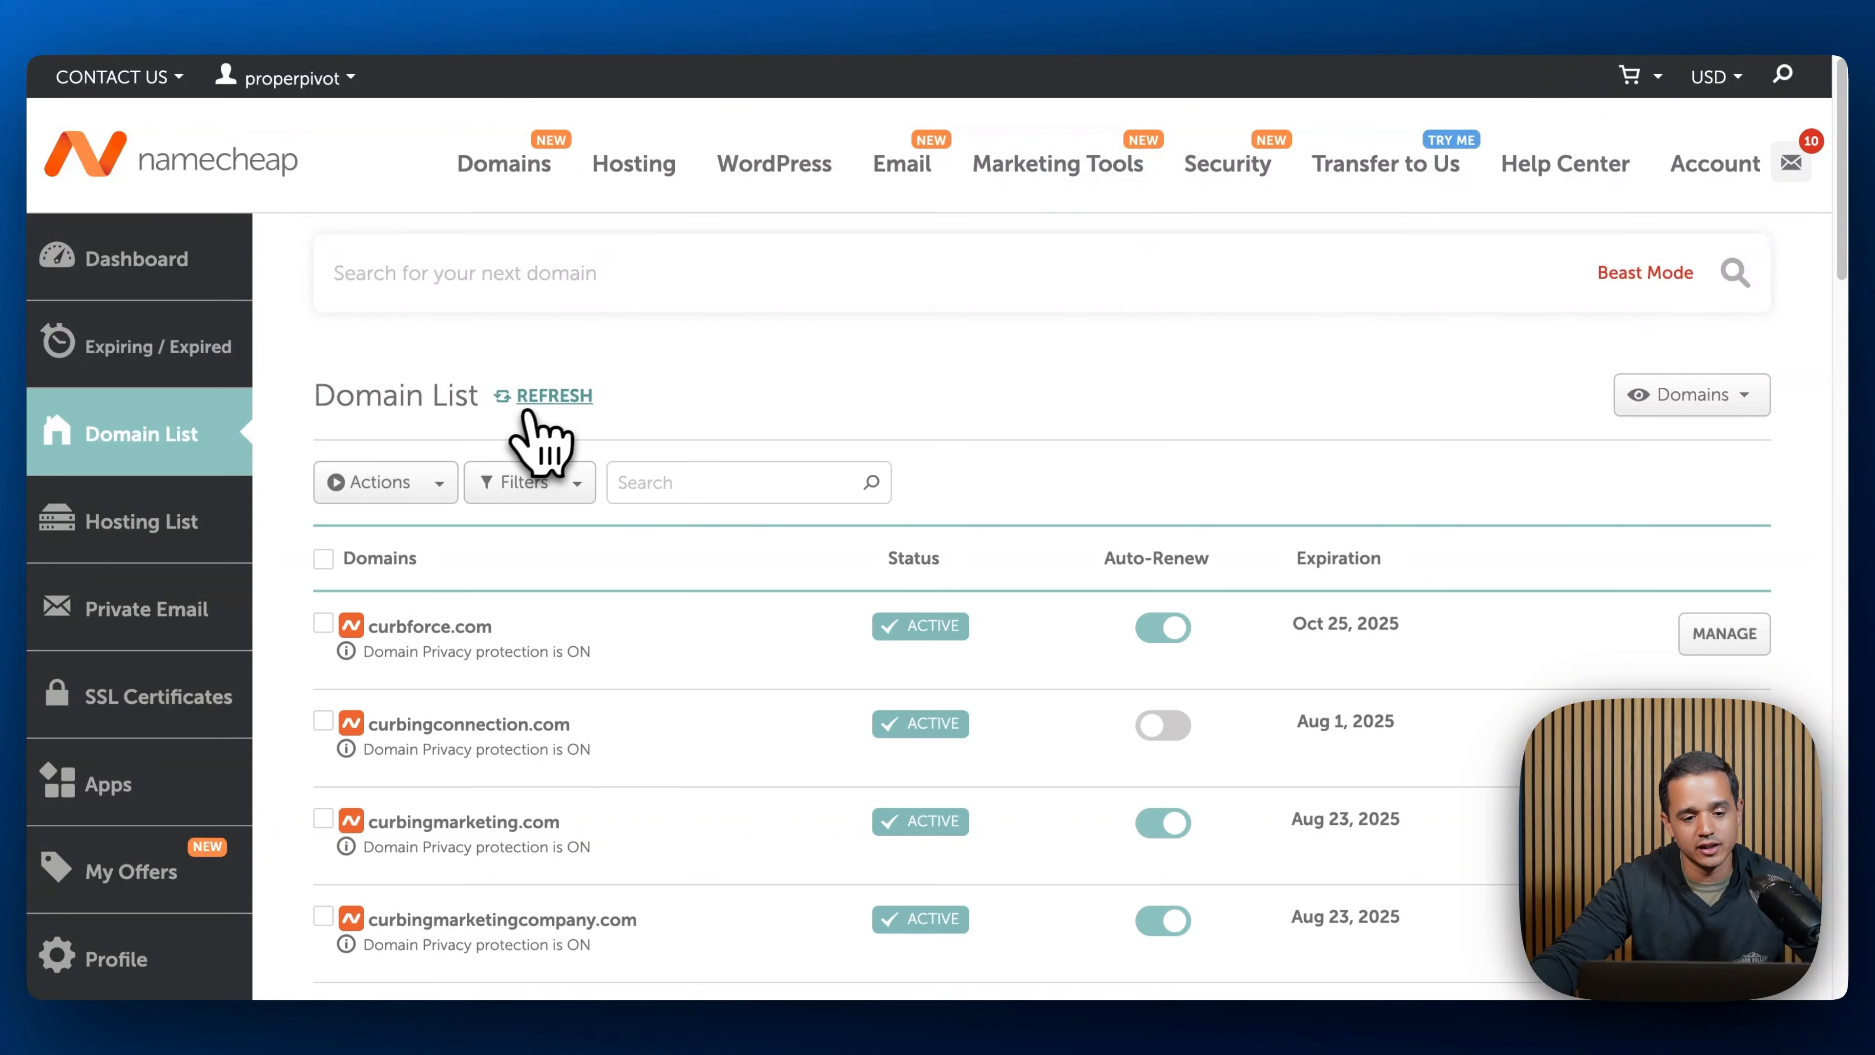
{"action": "left_click", "coordinate": [671, 484]}
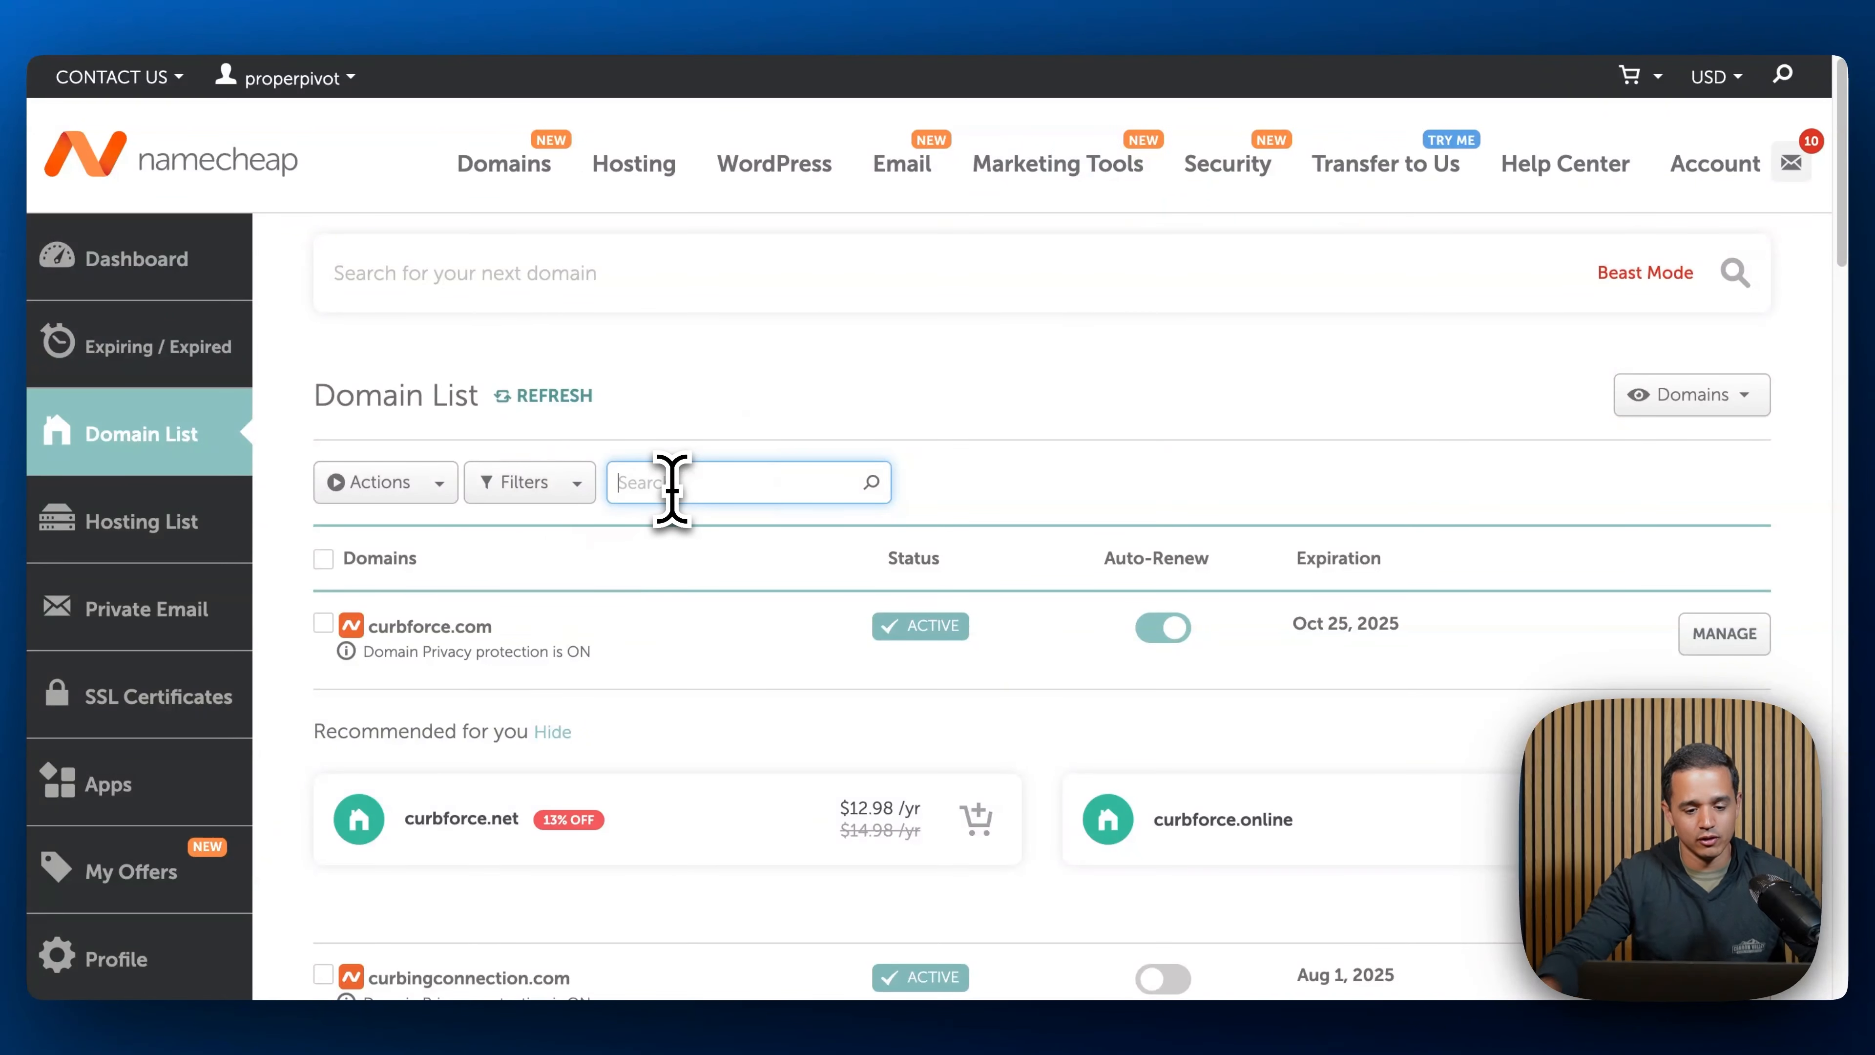
{"action": "type", "text": "leadbrain.pro"}
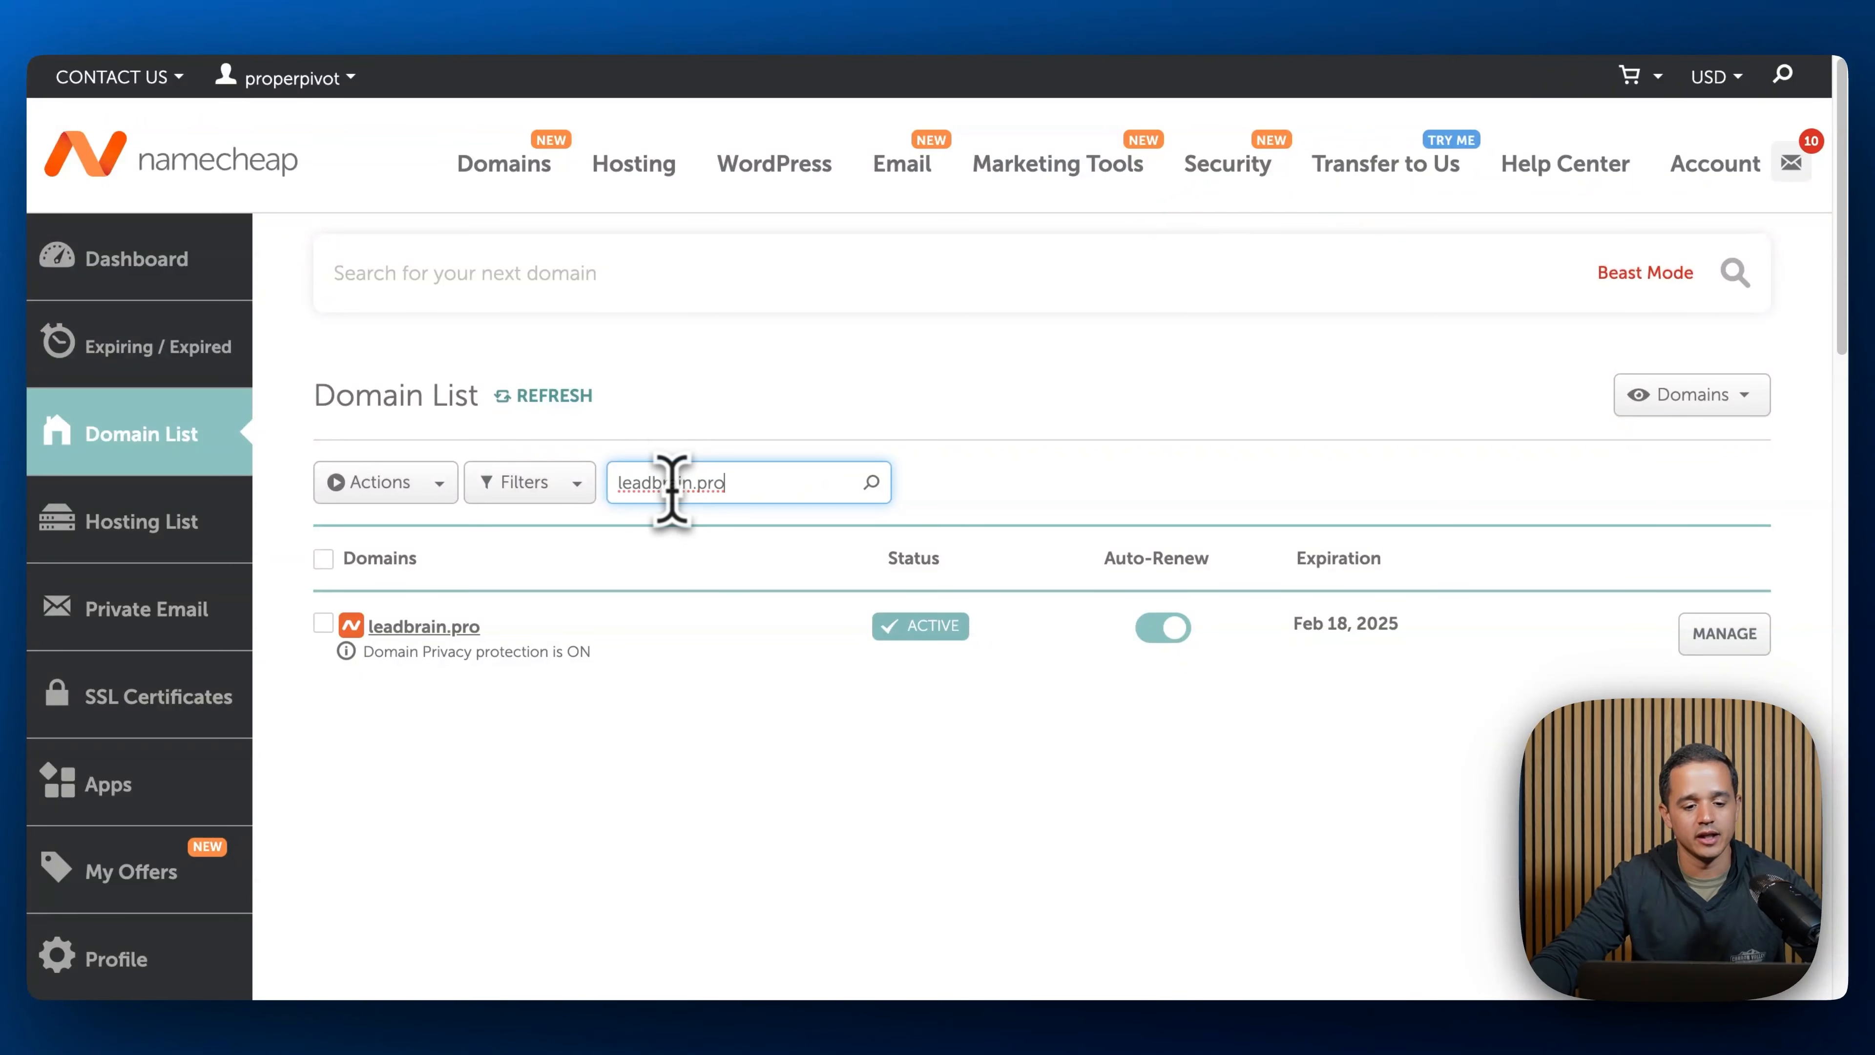
{"action": "left_click", "coordinate": [454, 627]}
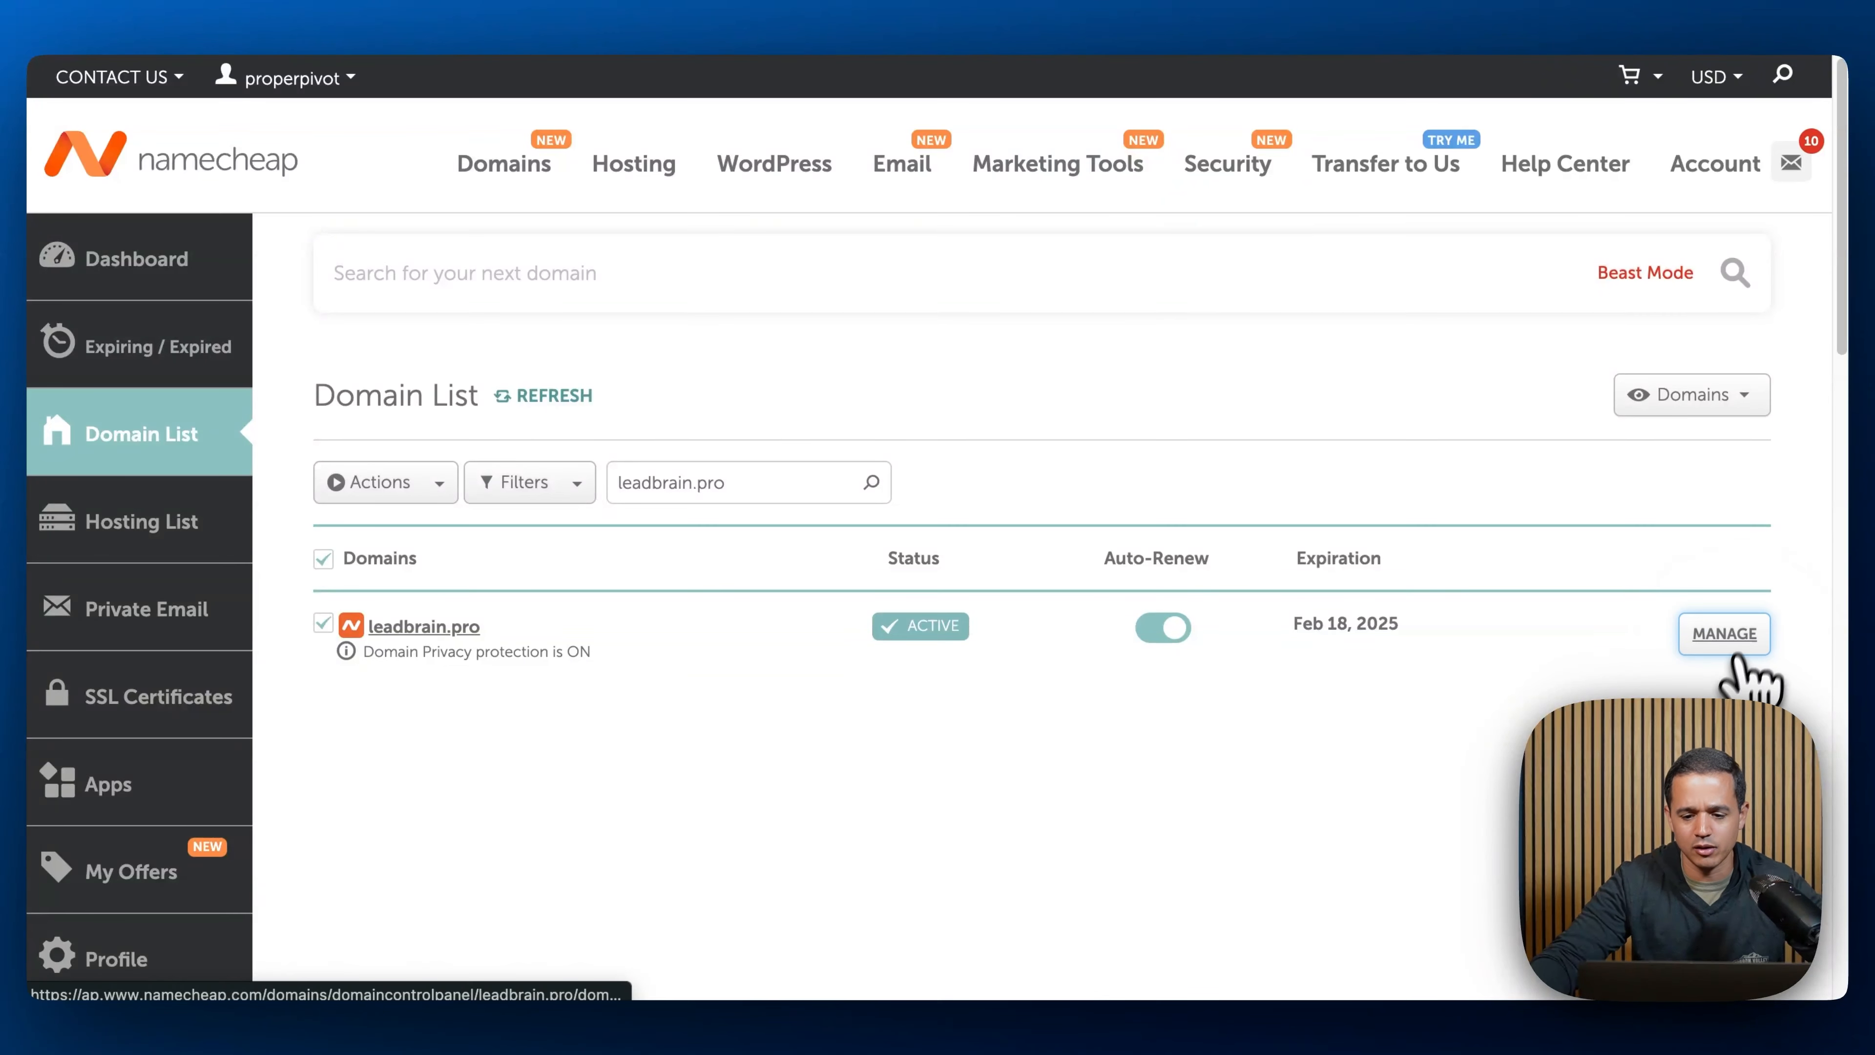
{"action": "left_click", "coordinate": [1725, 633]}
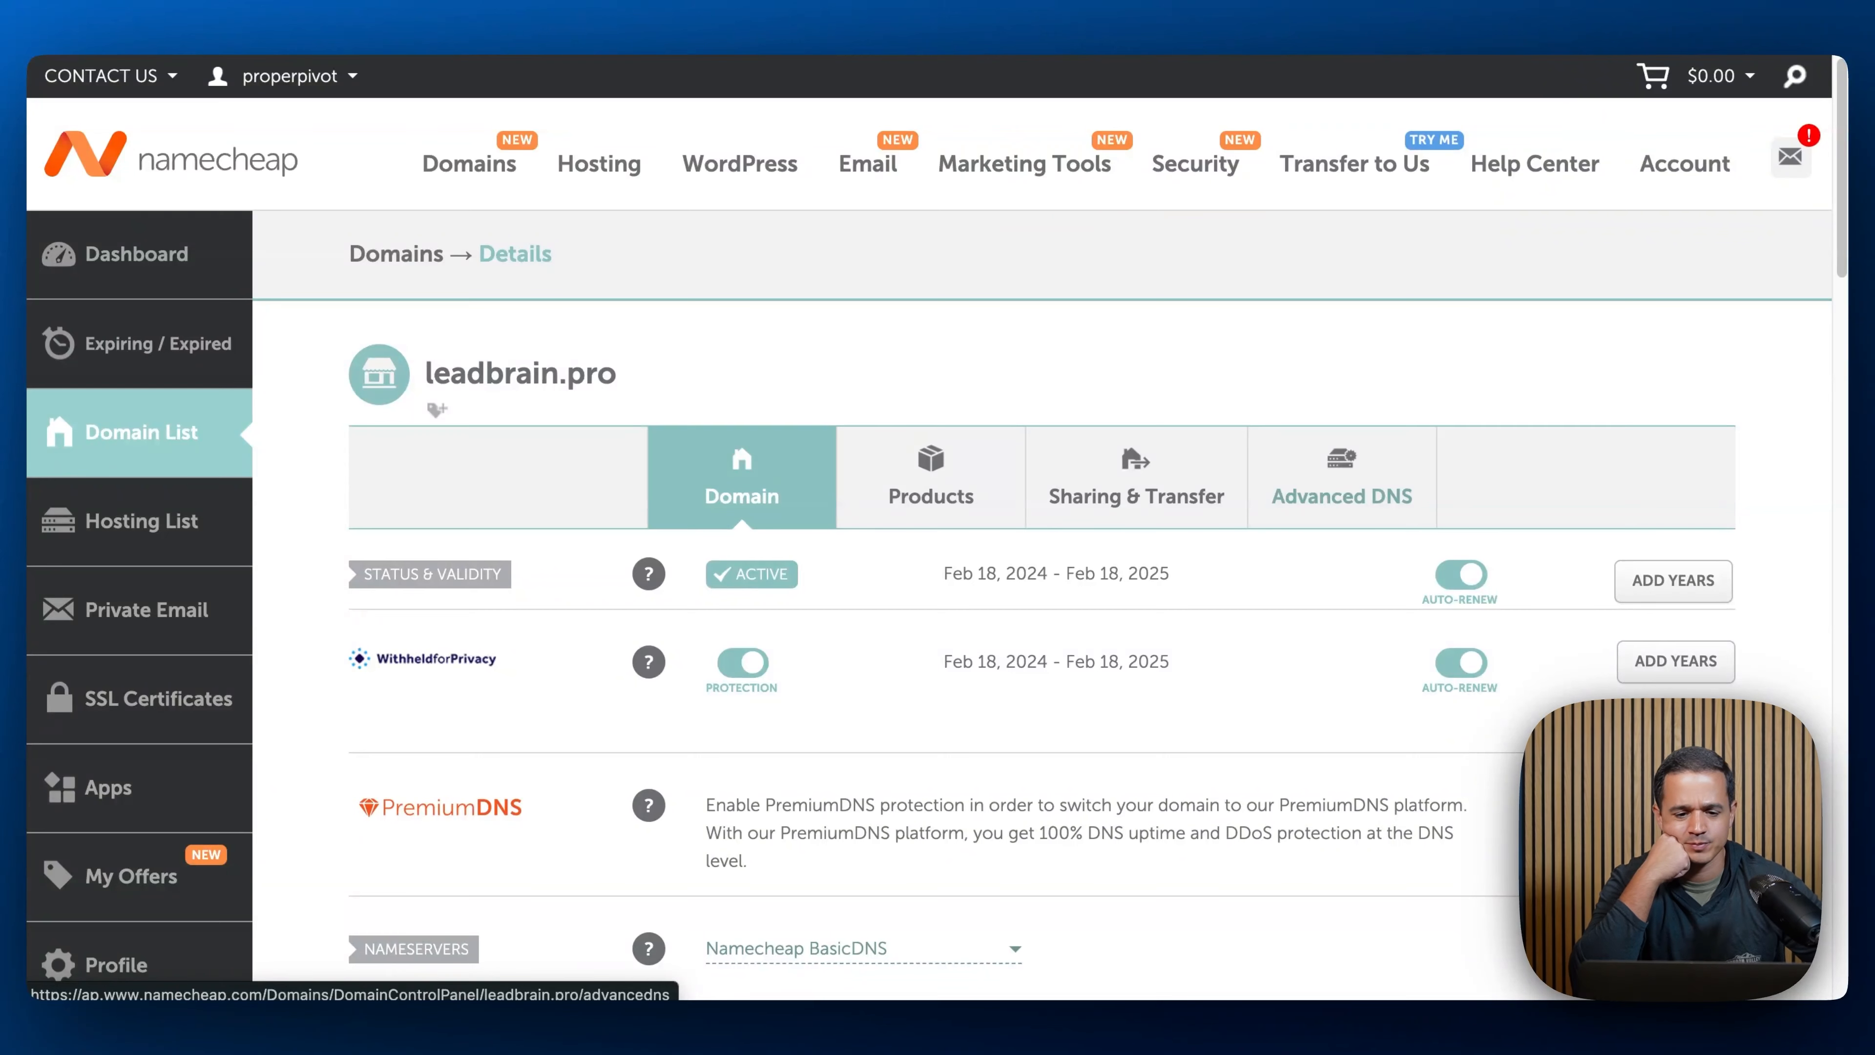
{"action": "left_click", "coordinate": [1342, 480]}
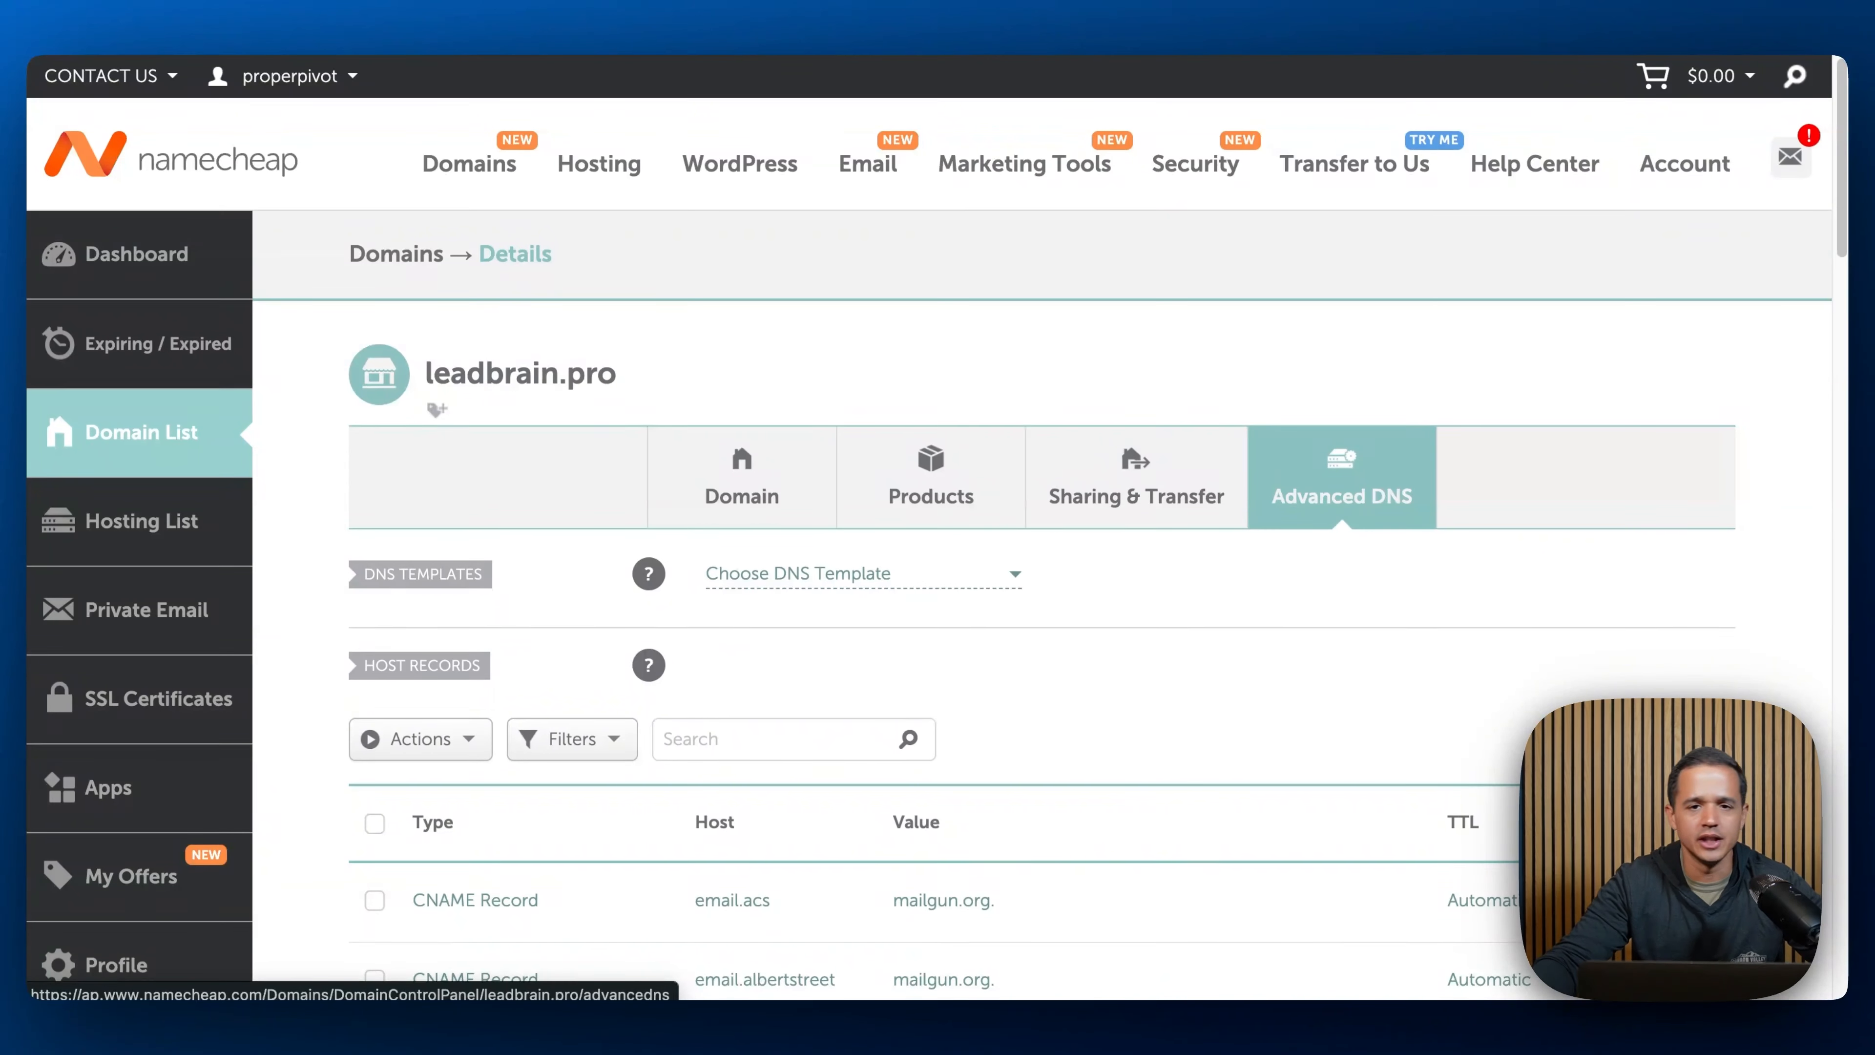
- Add a new record row at the end of the host records list
{"action": "scroll", "coordinate": [1394, 523], "scroll_direction": "down", "scroll_amount": 5}
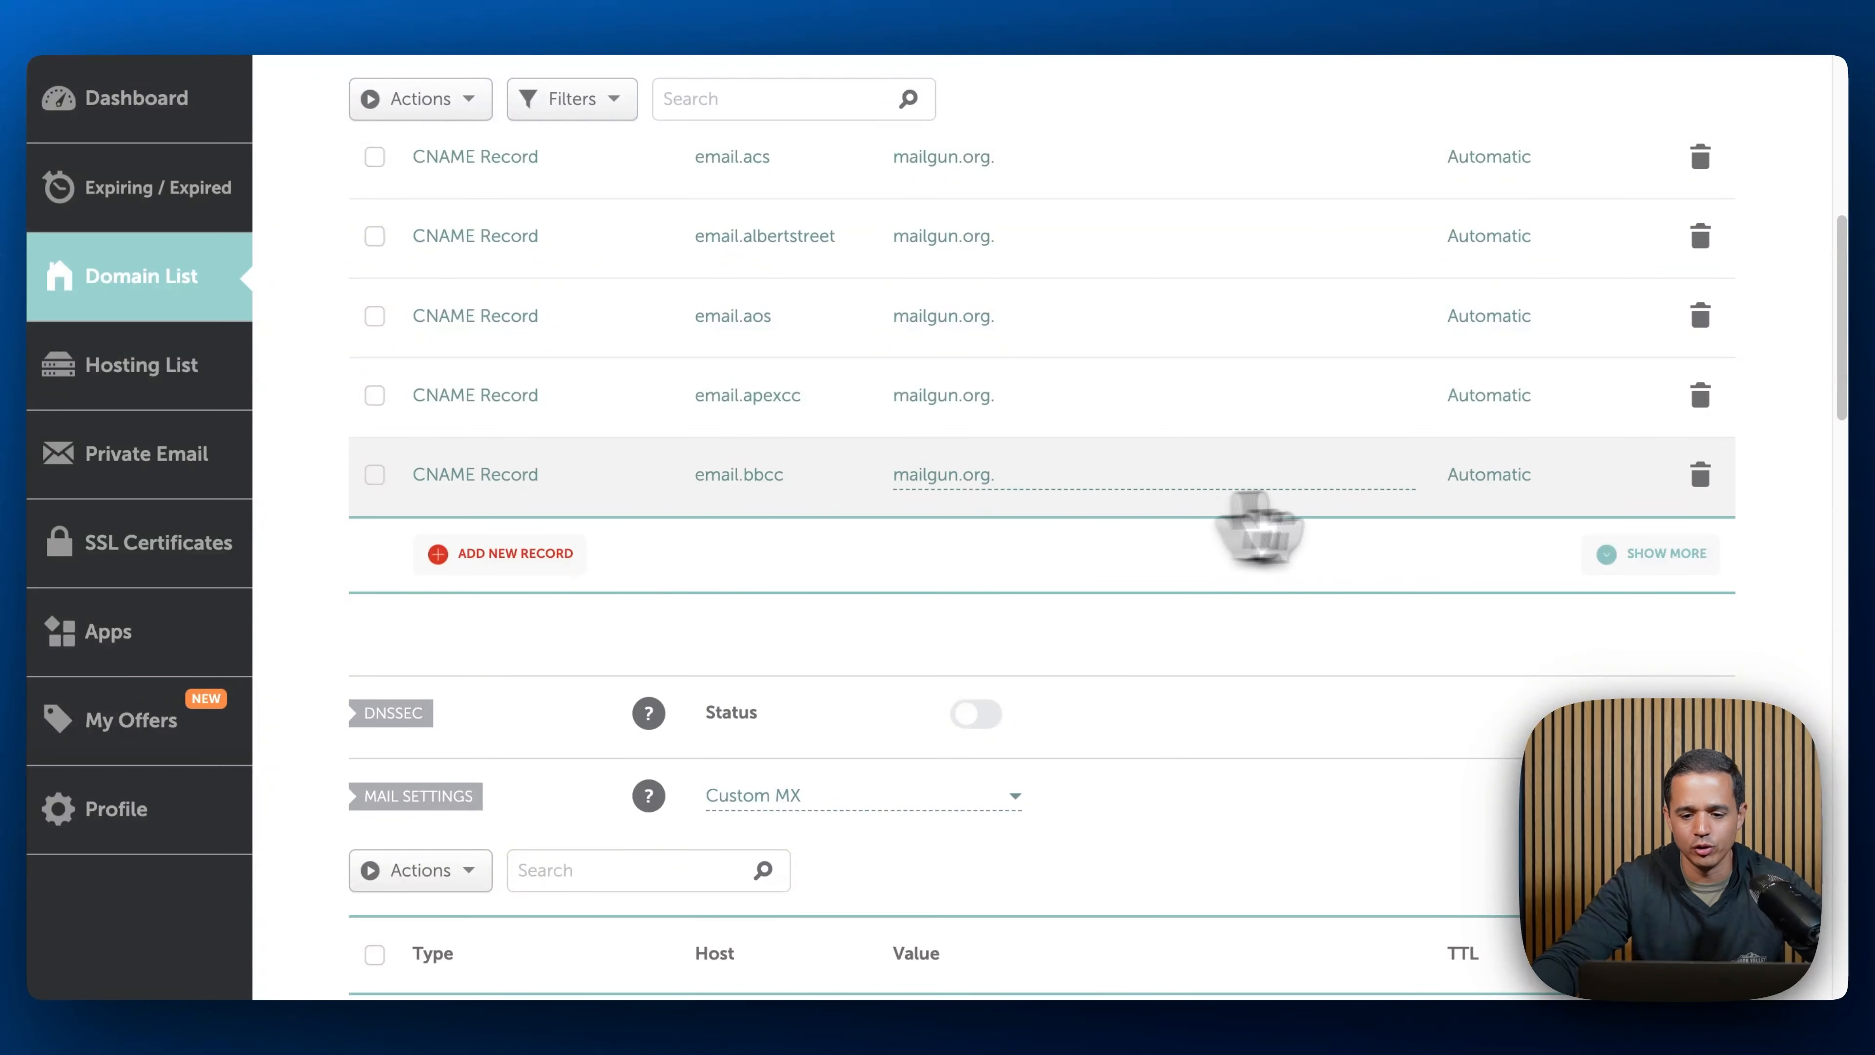
{"action": "left_click", "coordinate": [595, 559]}
{"action": "scroll", "coordinate": [913, 616], "scroll_direction": "down", "scroll_amount": 10}
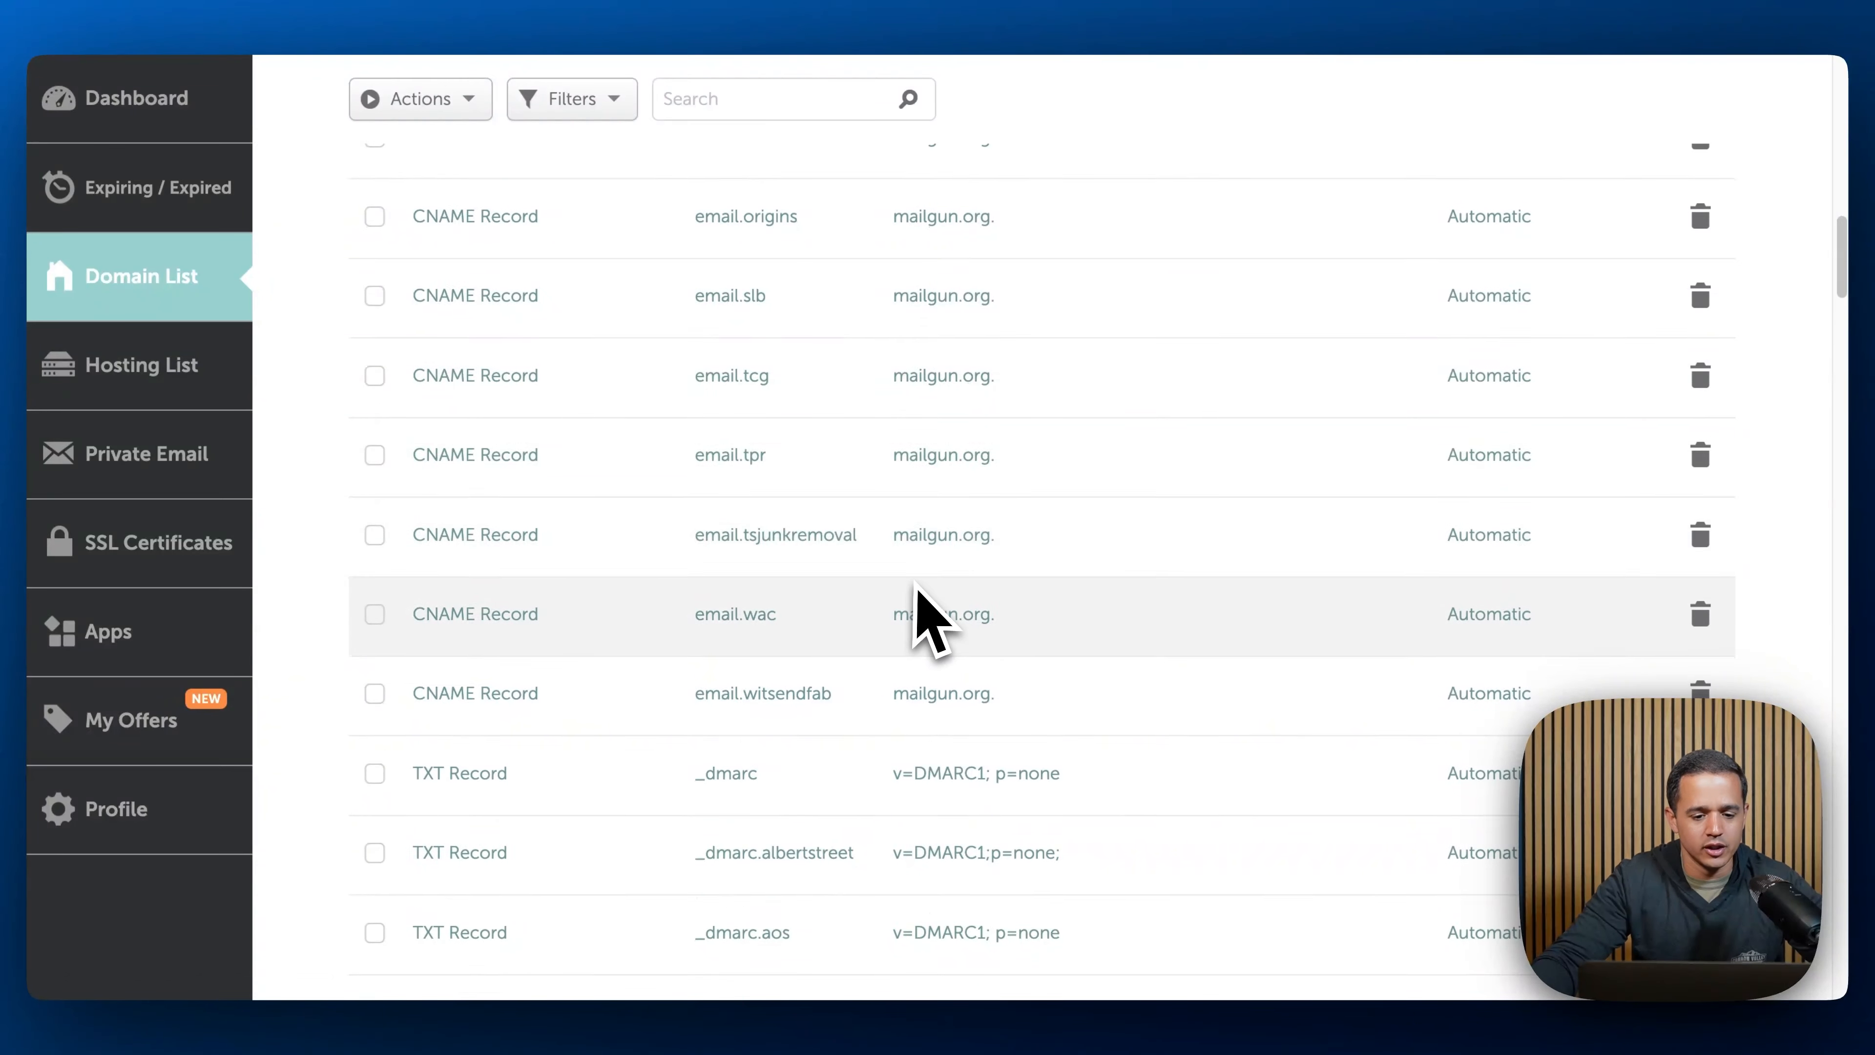
{"action": "scroll", "coordinate": [812, 576], "scroll_direction": "up", "scroll_amount": 5}
{"action": "left_click", "coordinate": [377, 545]}
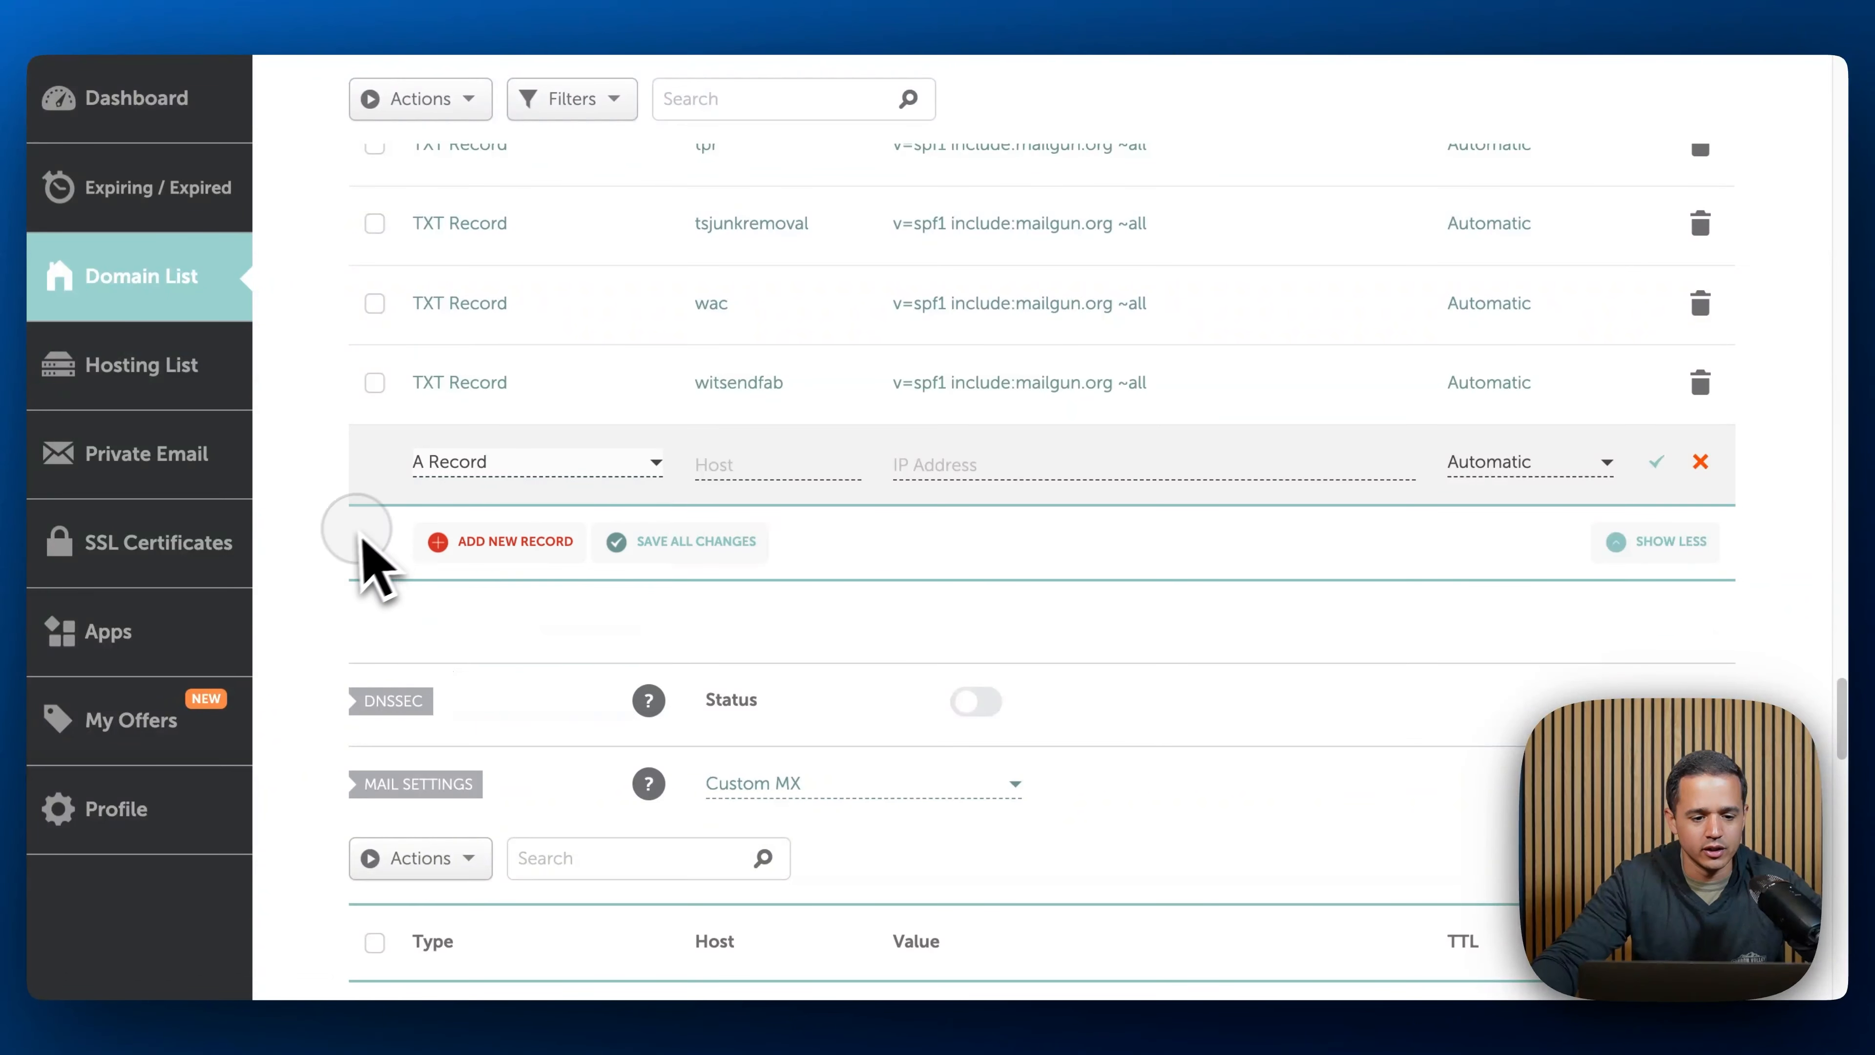
- Copy the first TXT record's host from LeadConnector and paste it as the host of a new TXT Record
{"action": "left_click", "coordinate": [536, 5]}
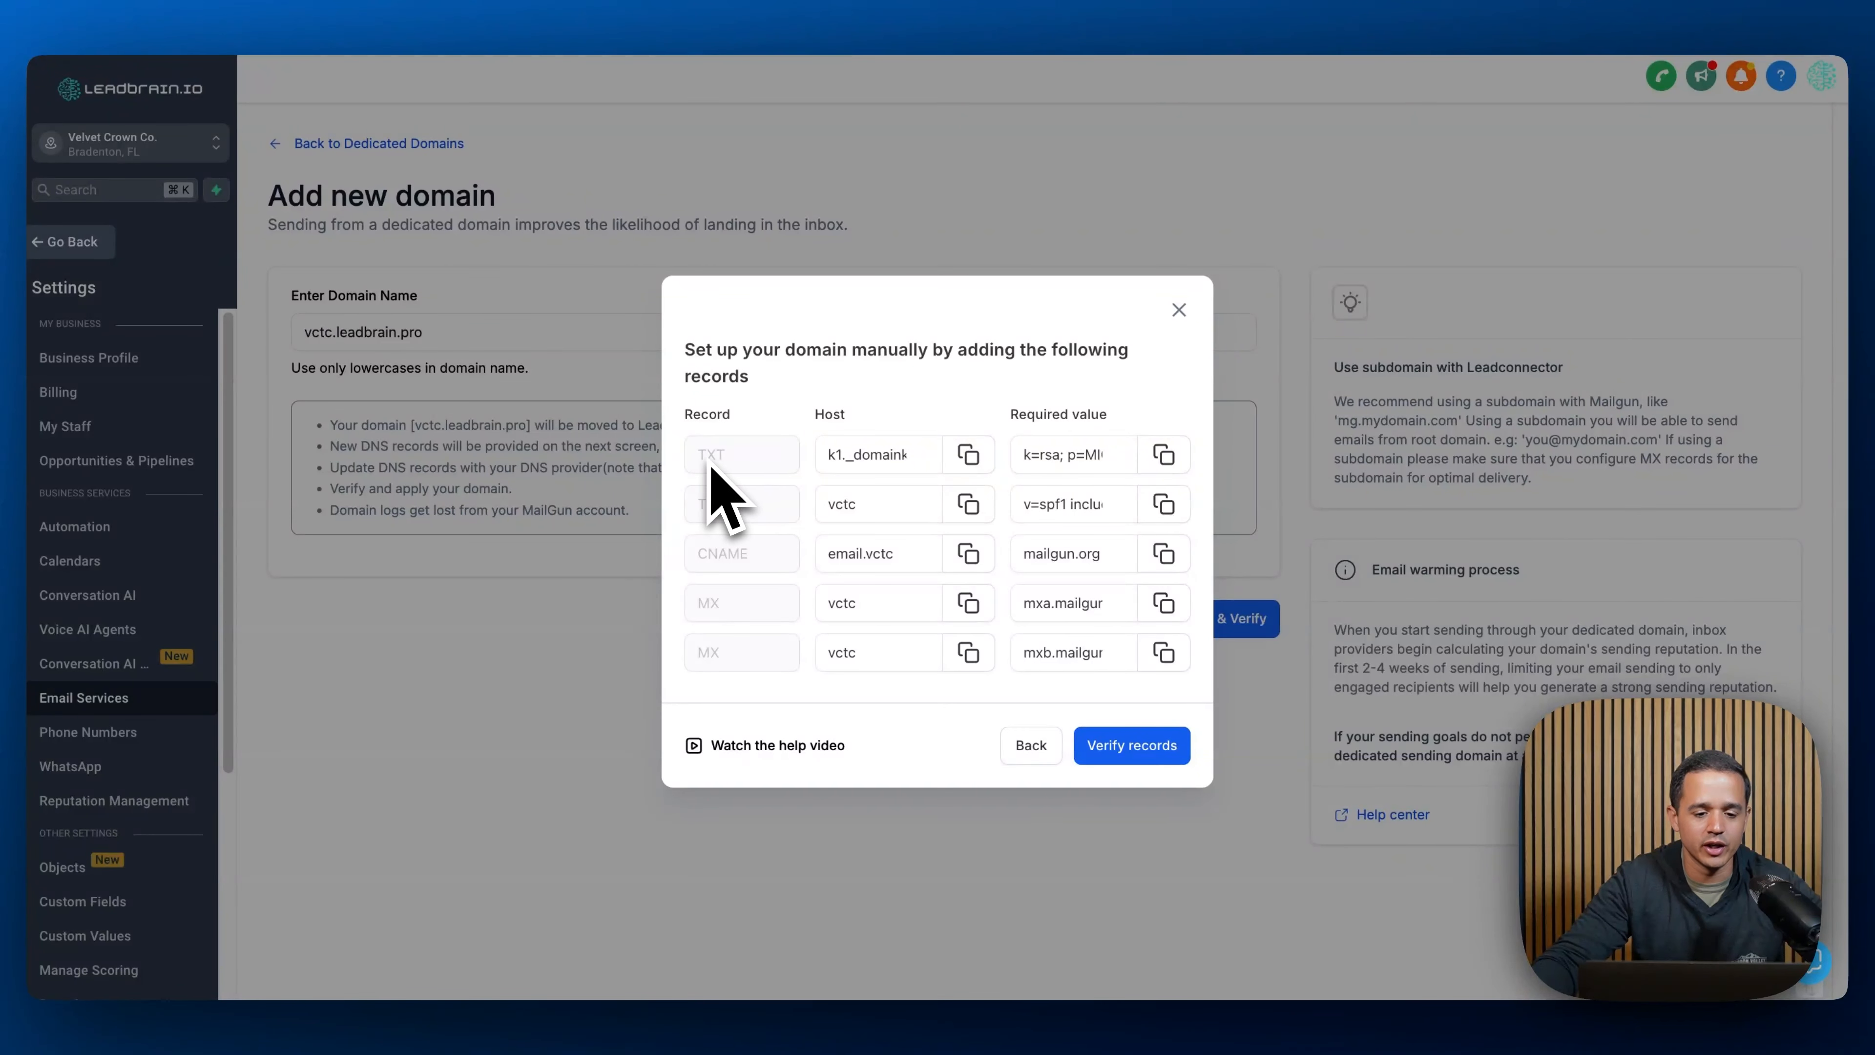
{"action": "left_click", "coordinate": [968, 456]}
{"action": "left_click", "coordinate": [817, 20]}
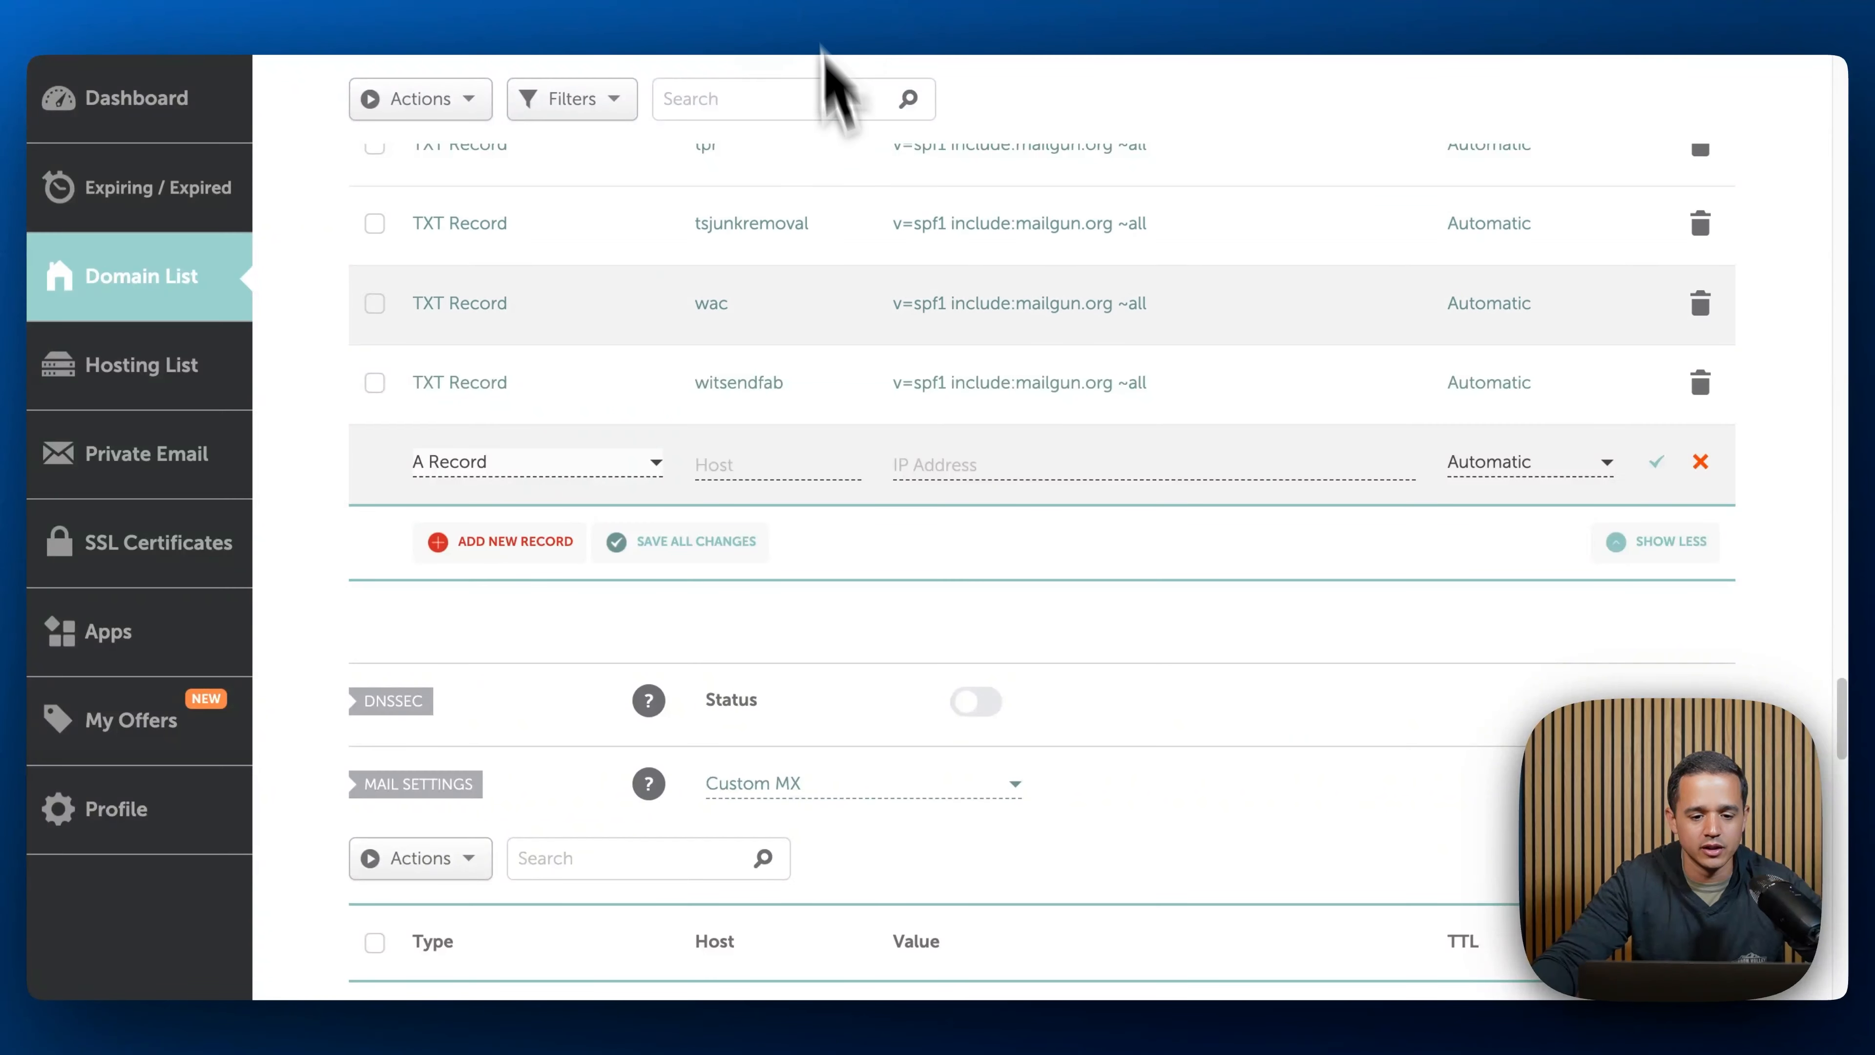
{"action": "left_click", "coordinate": [626, 465]}
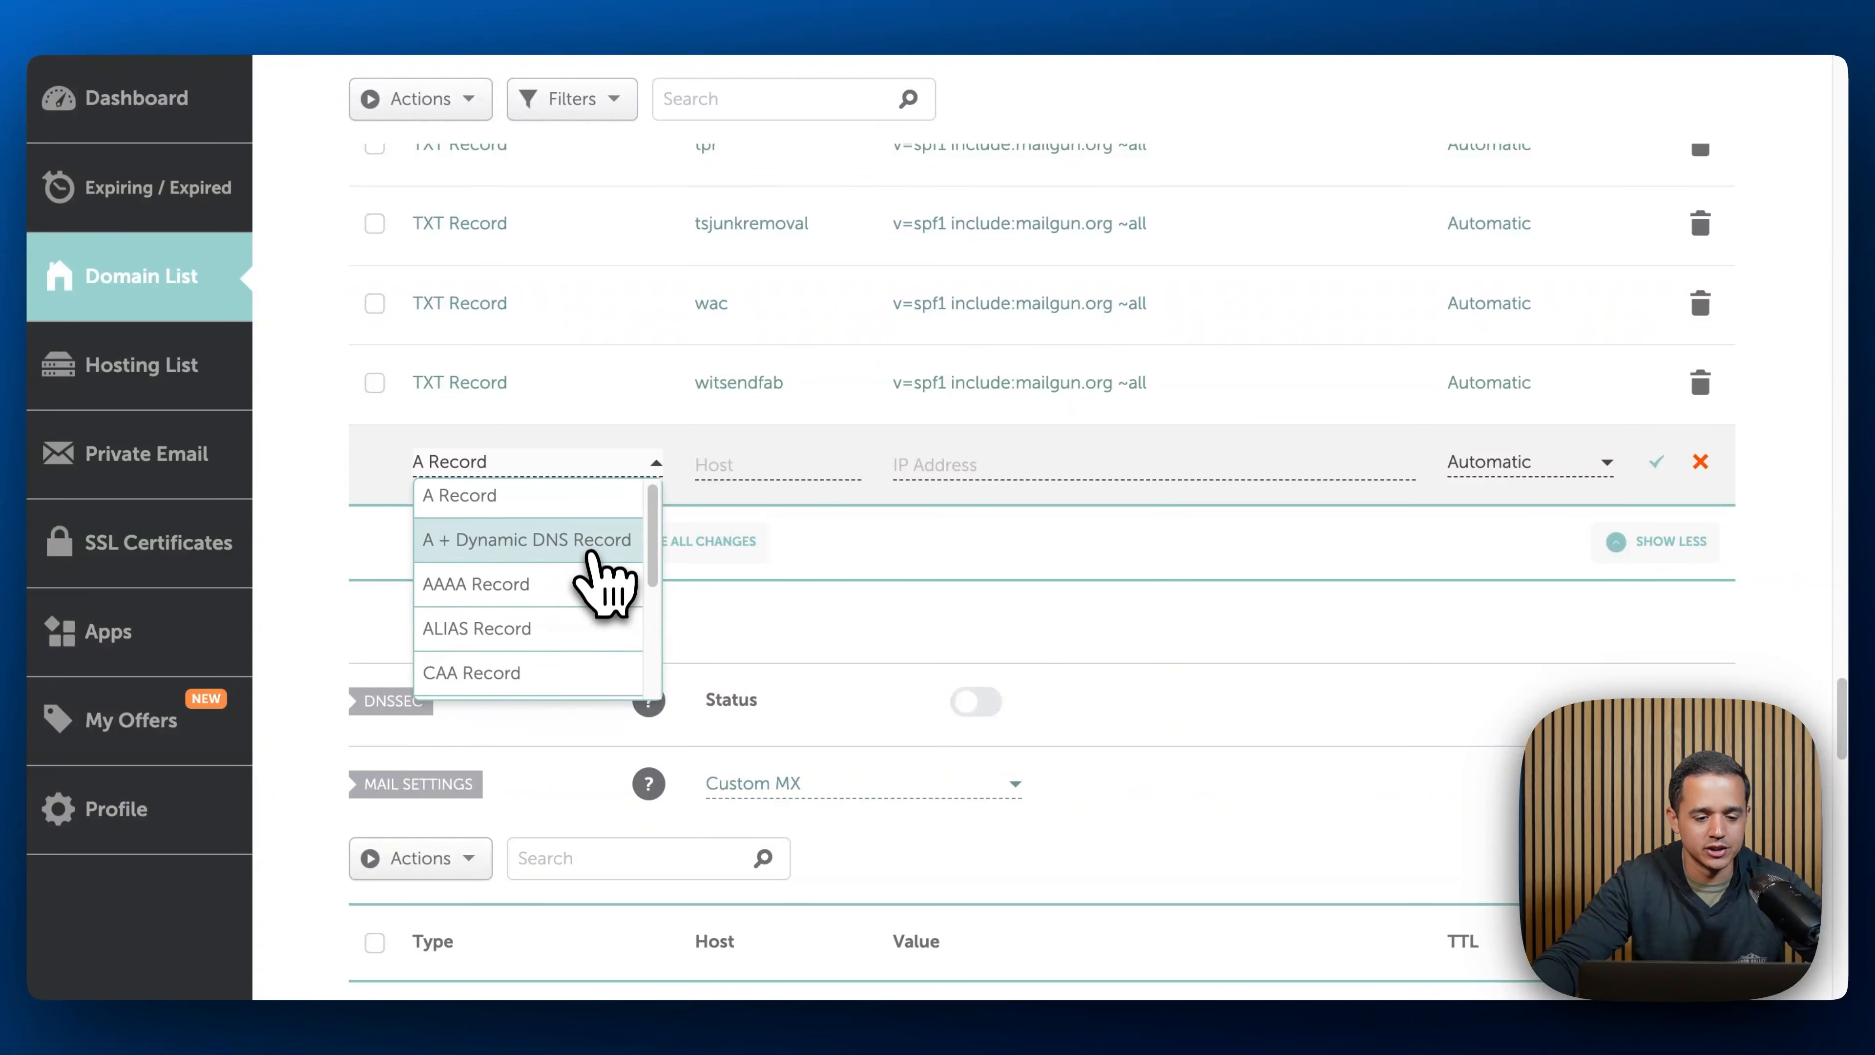
{"action": "scroll", "coordinate": [600, 583], "scroll_direction": "down", "scroll_amount": 3}
{"action": "left_click", "coordinate": [561, 613]}
{"action": "right_click", "coordinate": [728, 463]}
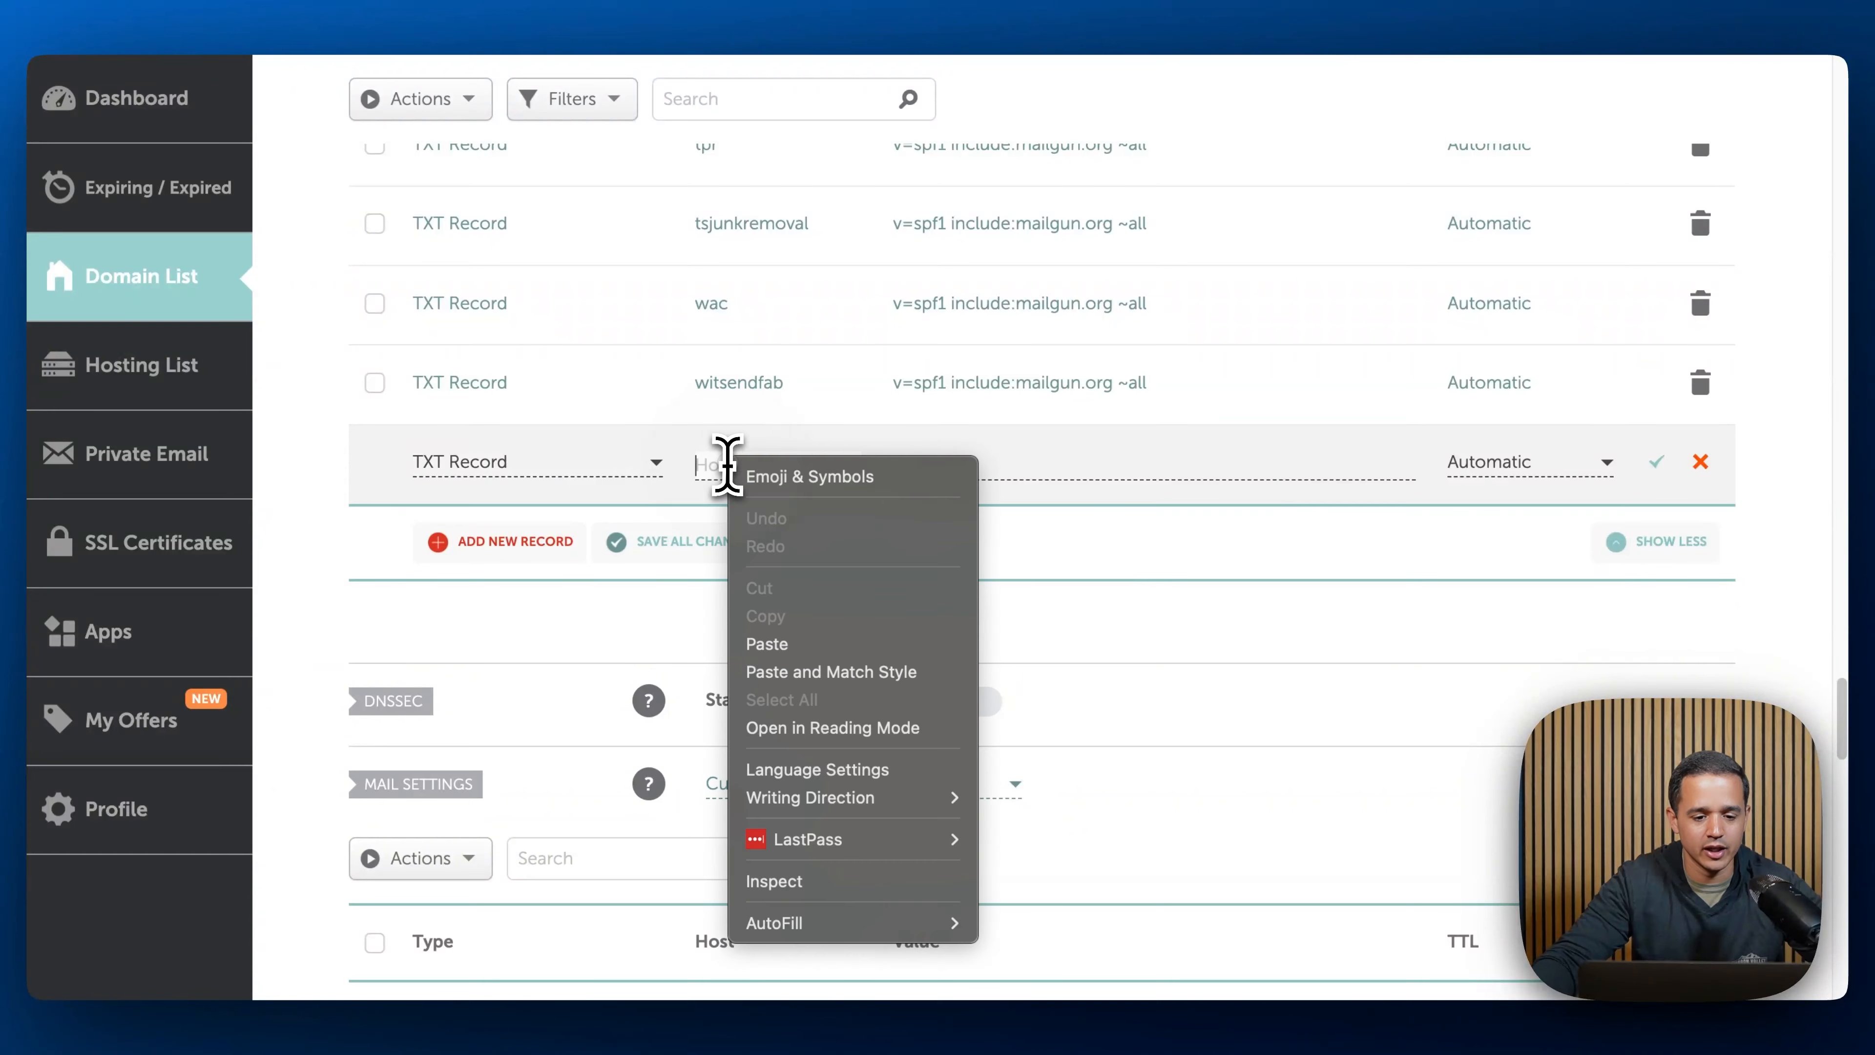
{"action": "left_click", "coordinate": [783, 641]}
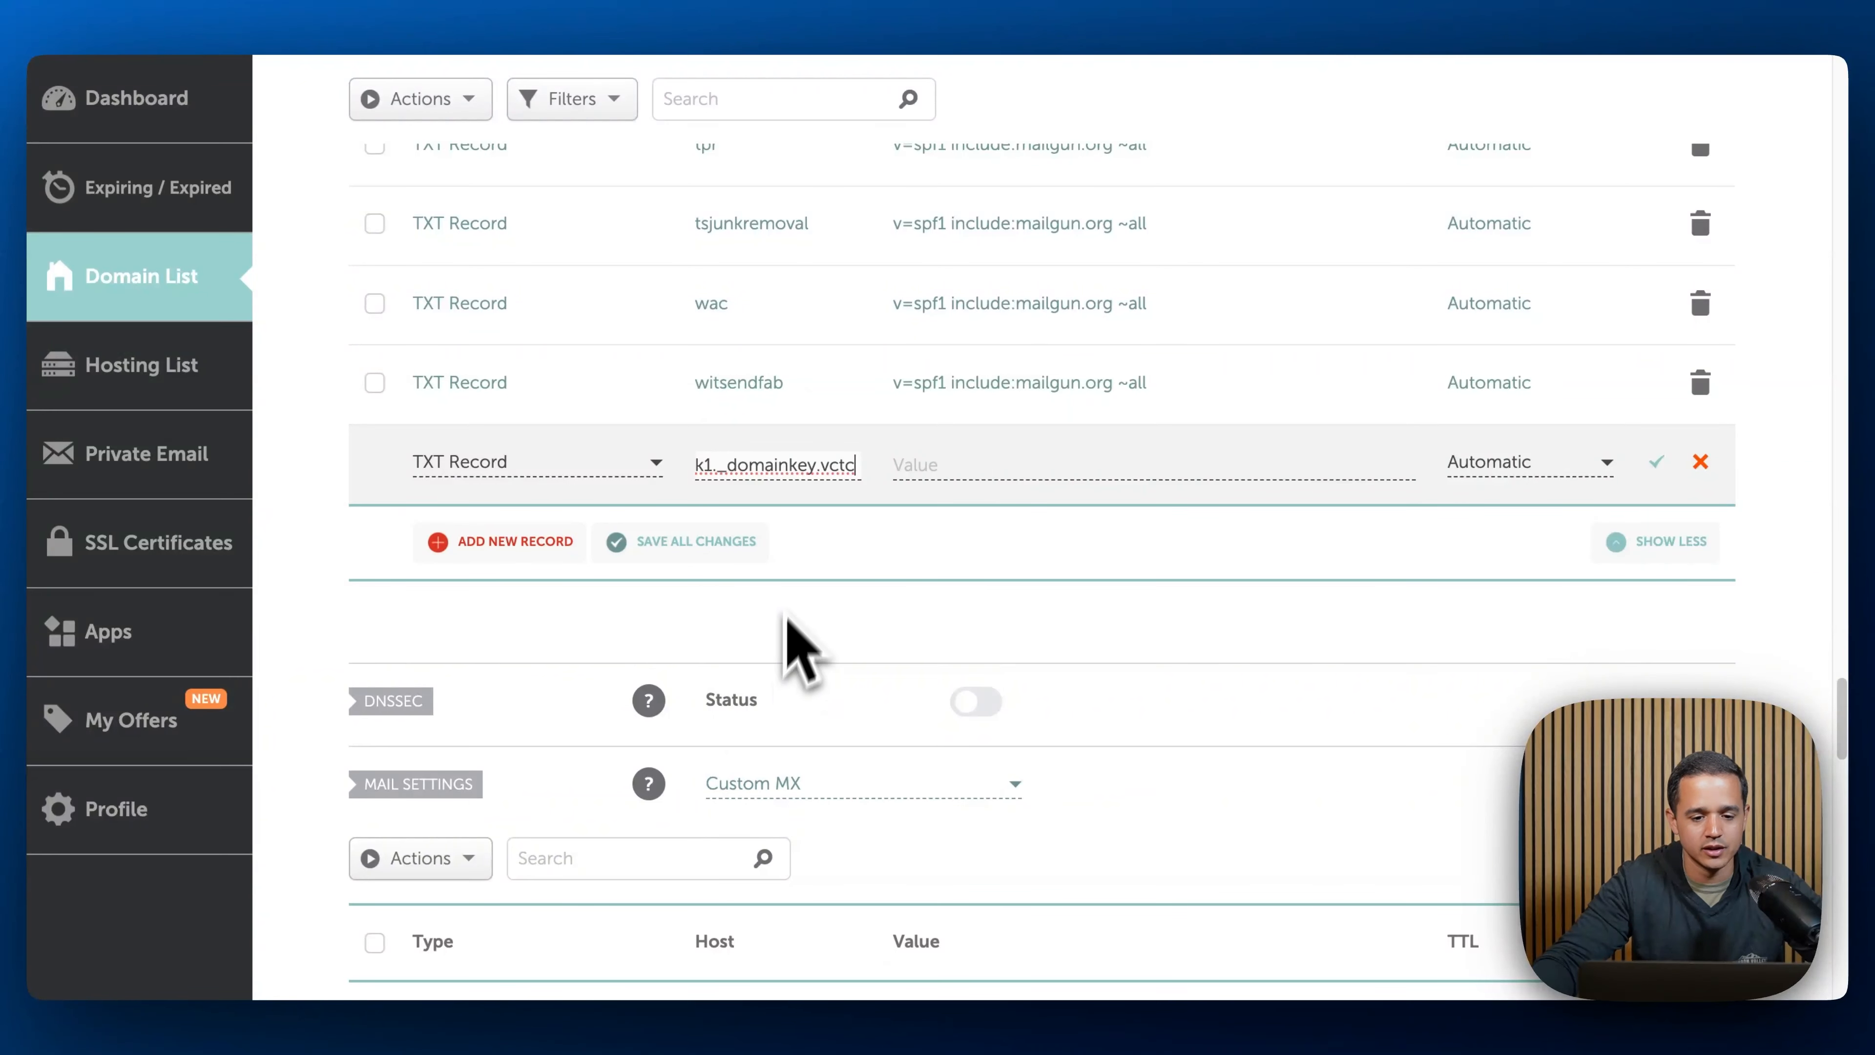
- Copy the first TXT record's required value from LeadConnector, paste it as the record's value and save it
{"action": "left_click", "coordinate": [567, 7]}
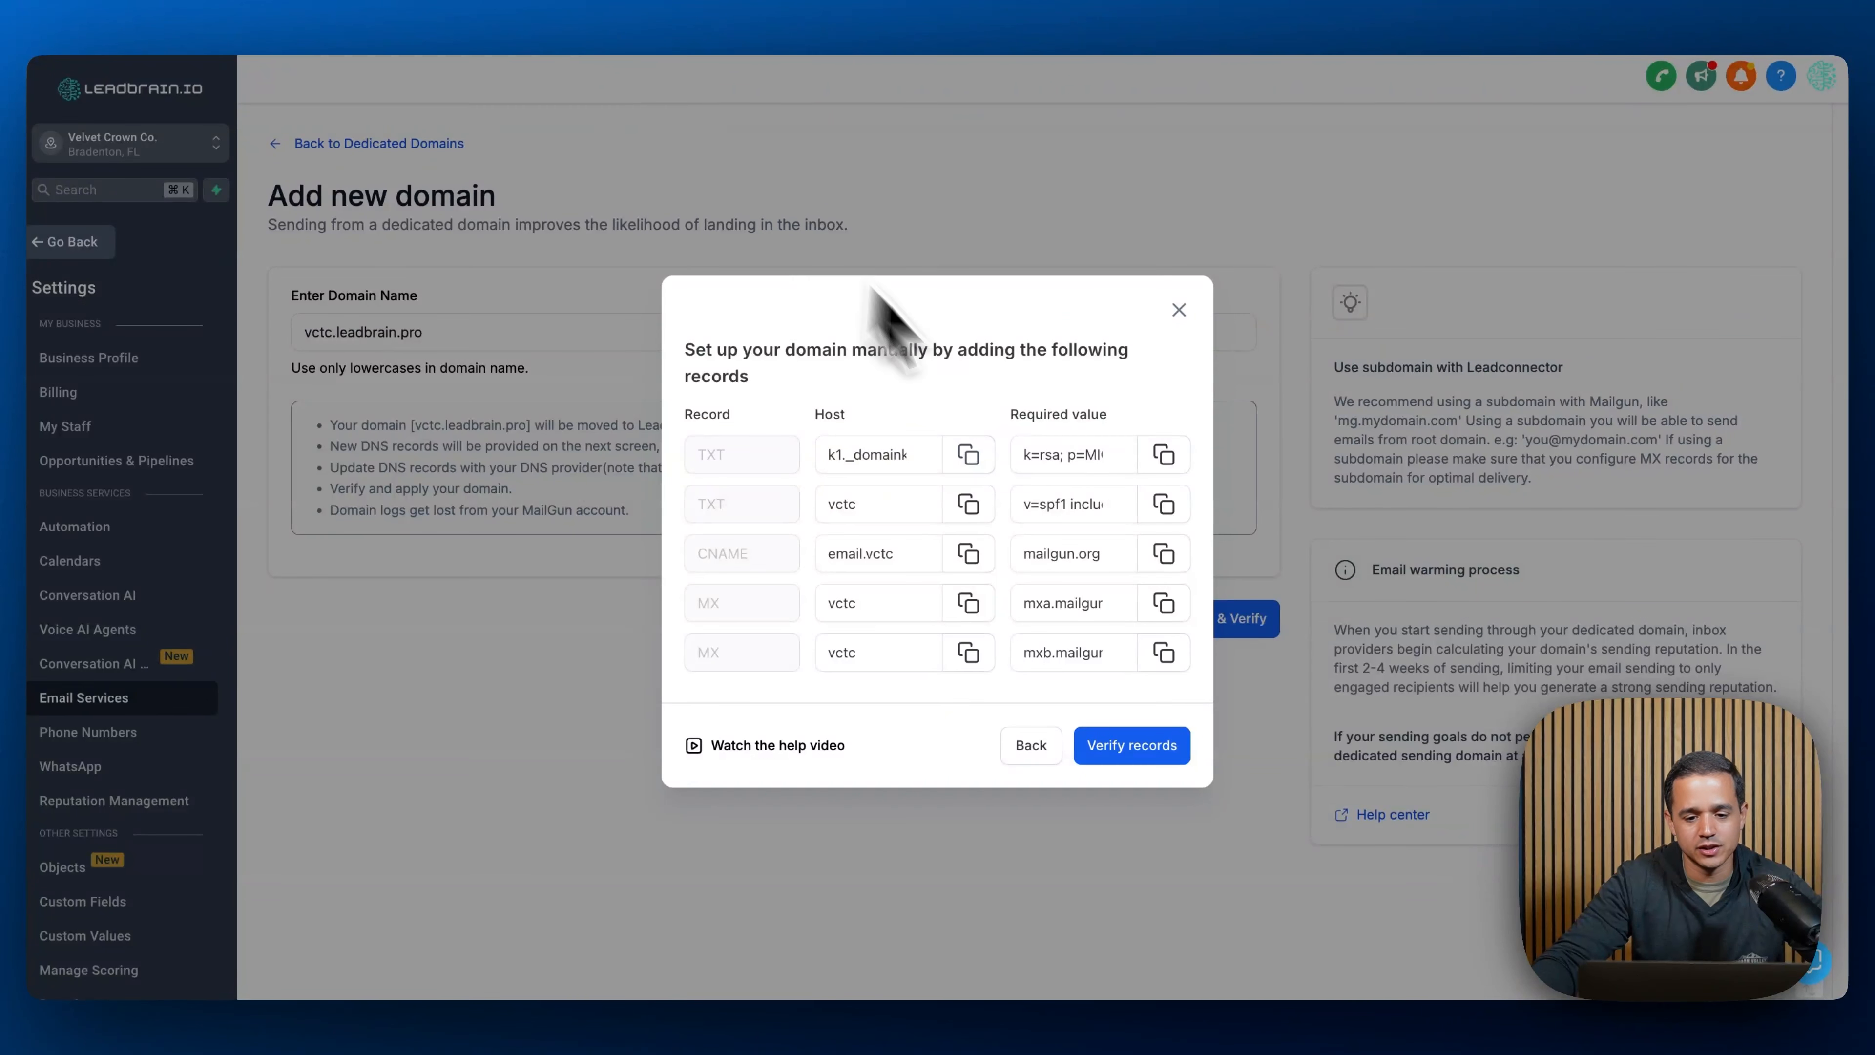
{"action": "left_click", "coordinate": [1163, 454]}
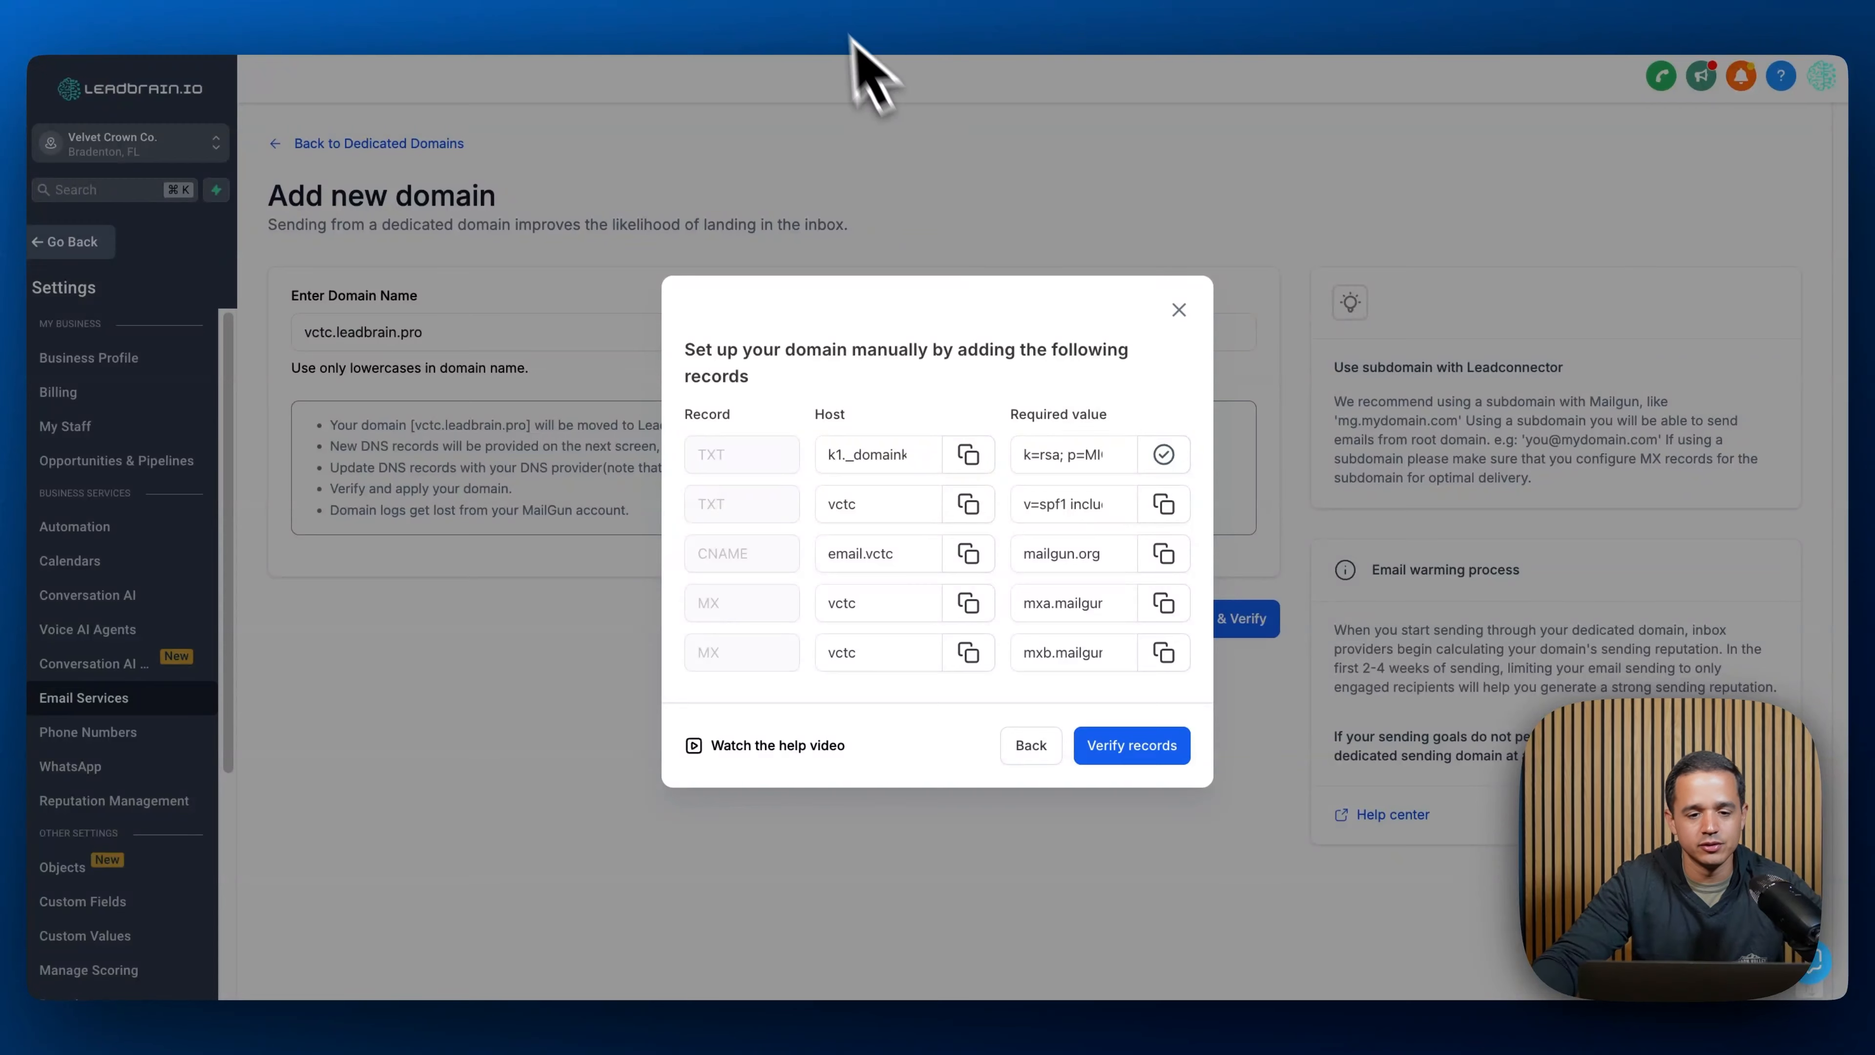
{"action": "left_click", "coordinate": [831, 7]}
{"action": "left_click", "coordinate": [946, 462]}
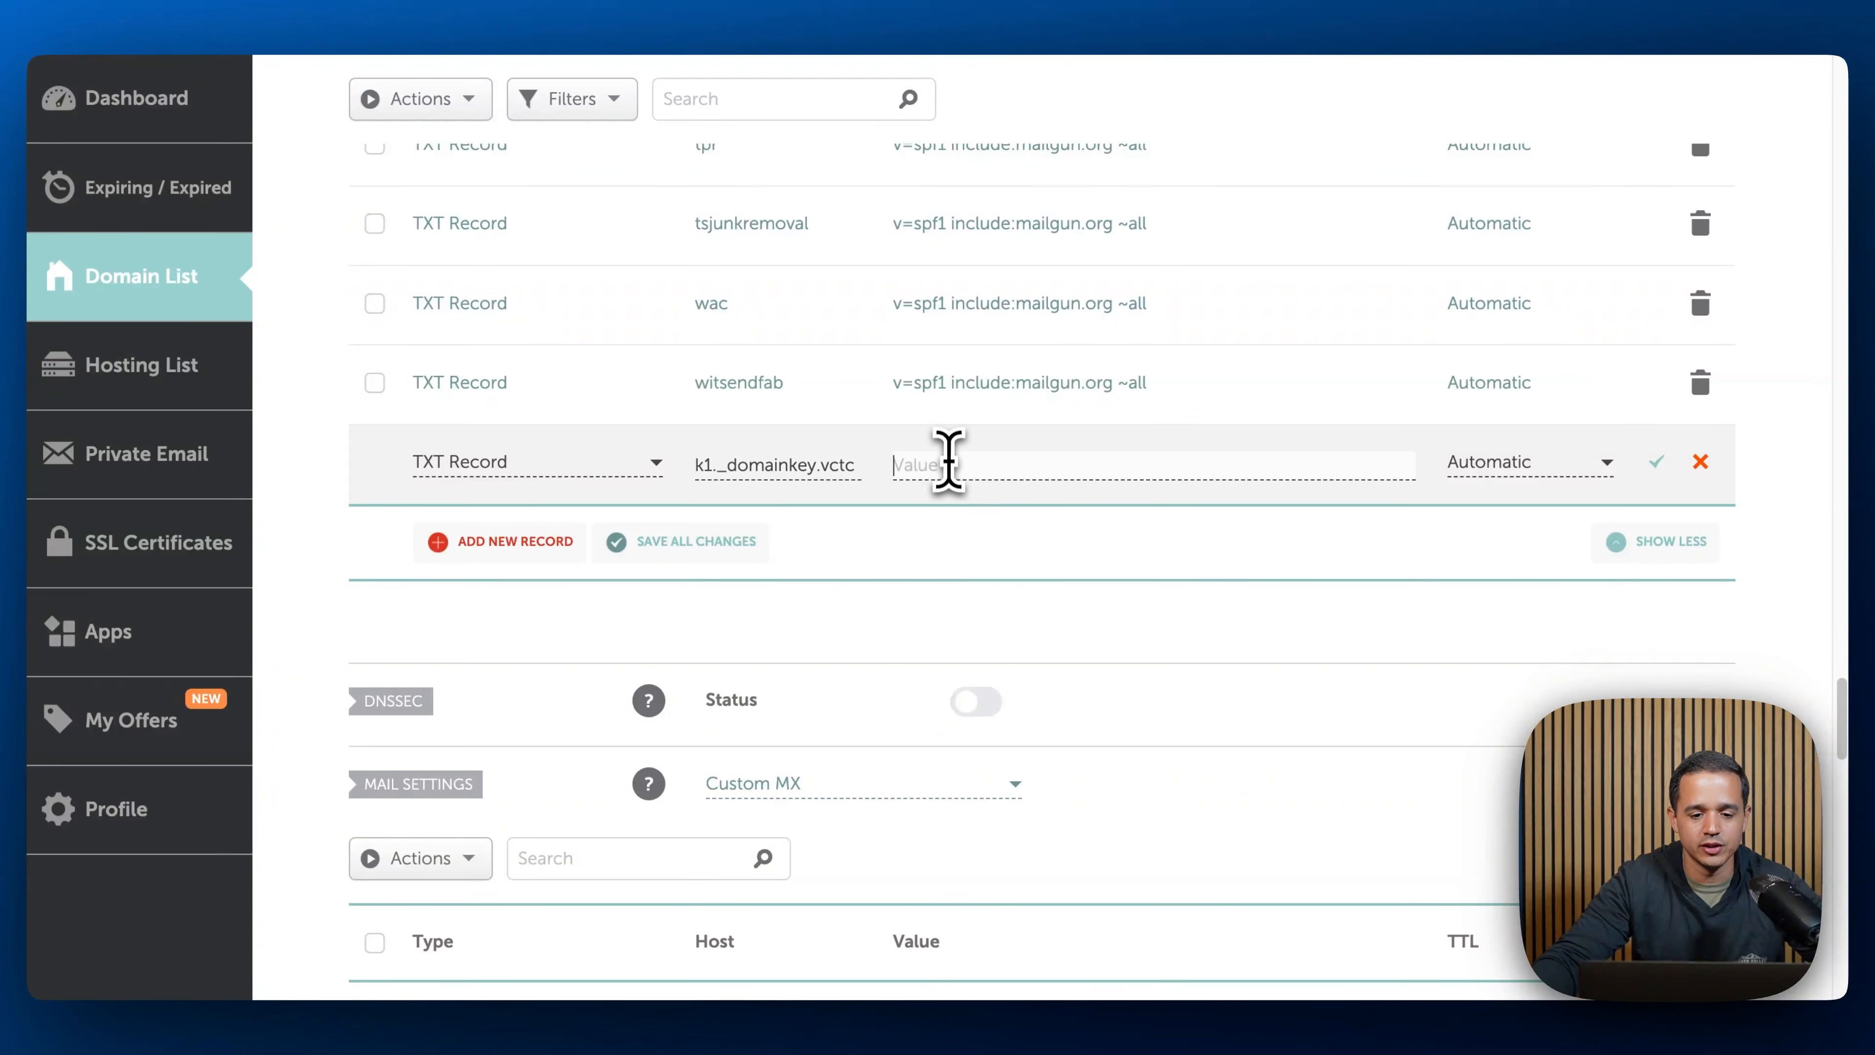
{"action": "right_click", "coordinate": [948, 463]}
{"action": "left_click", "coordinate": [996, 647]}
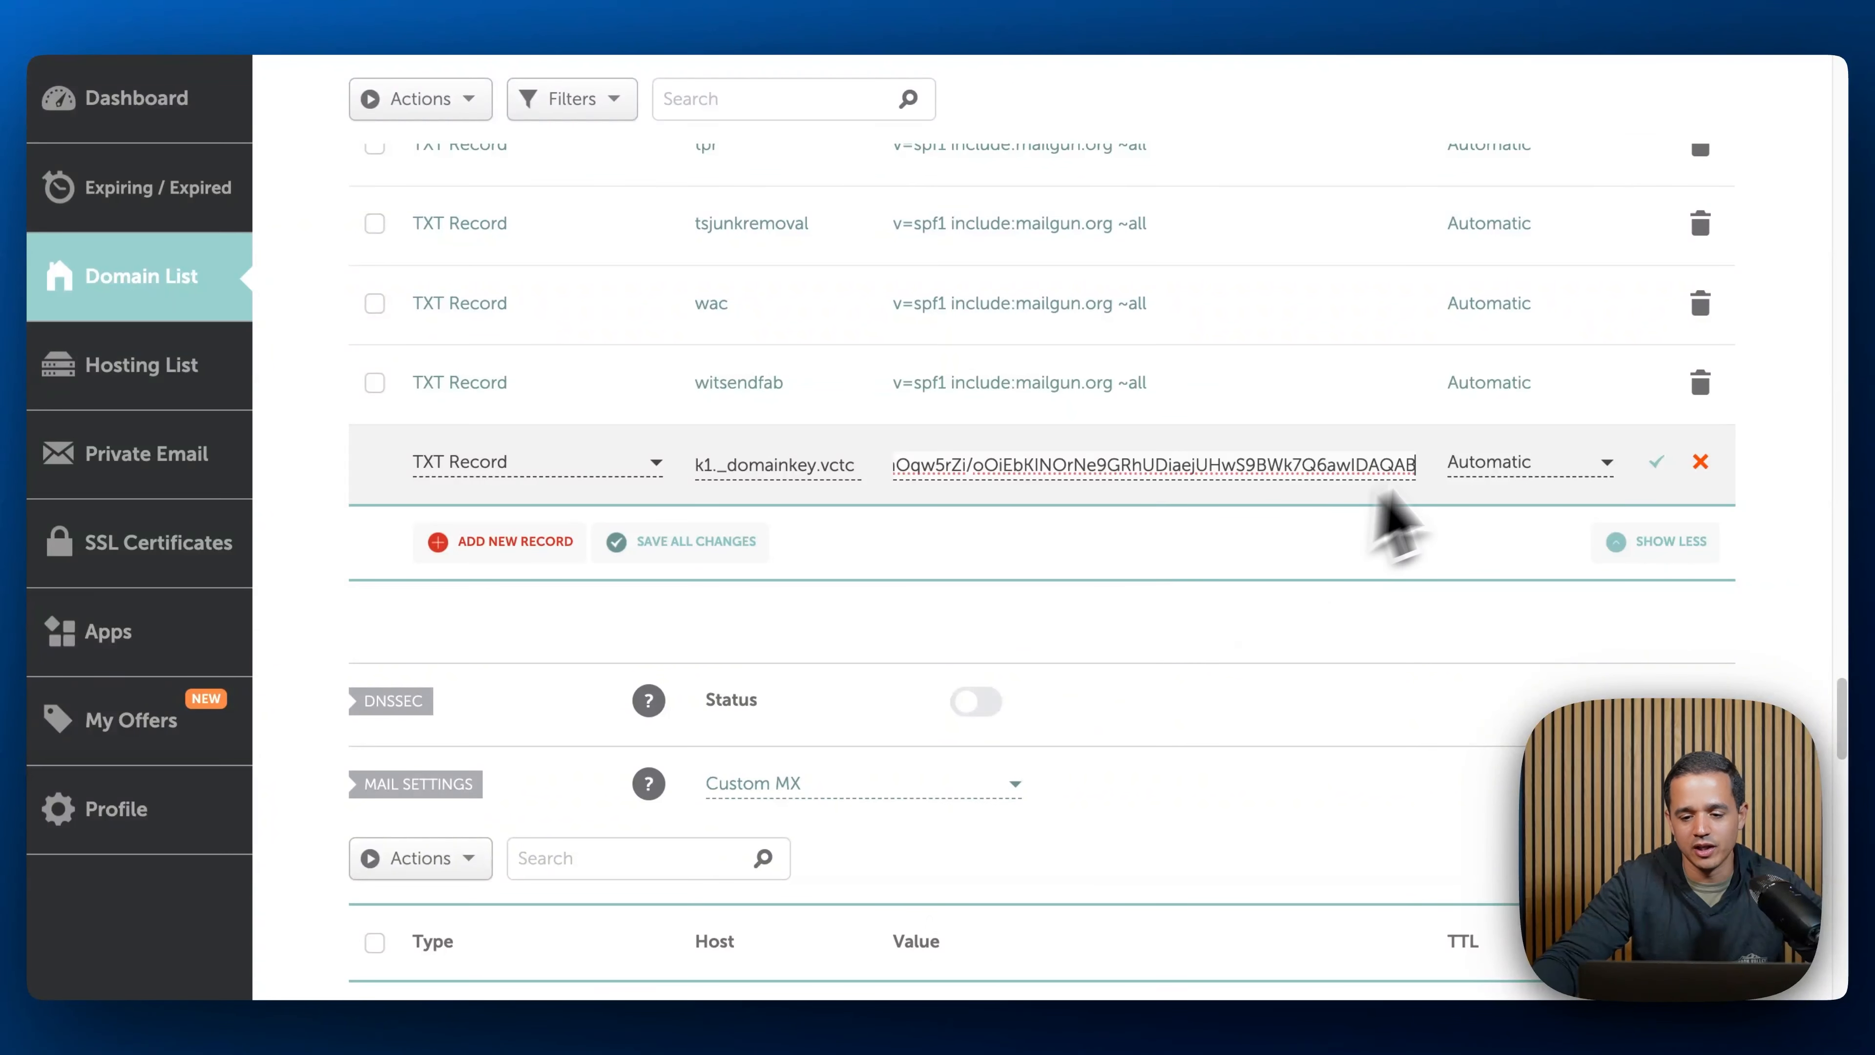
{"action": "left_click", "coordinate": [1656, 461]}
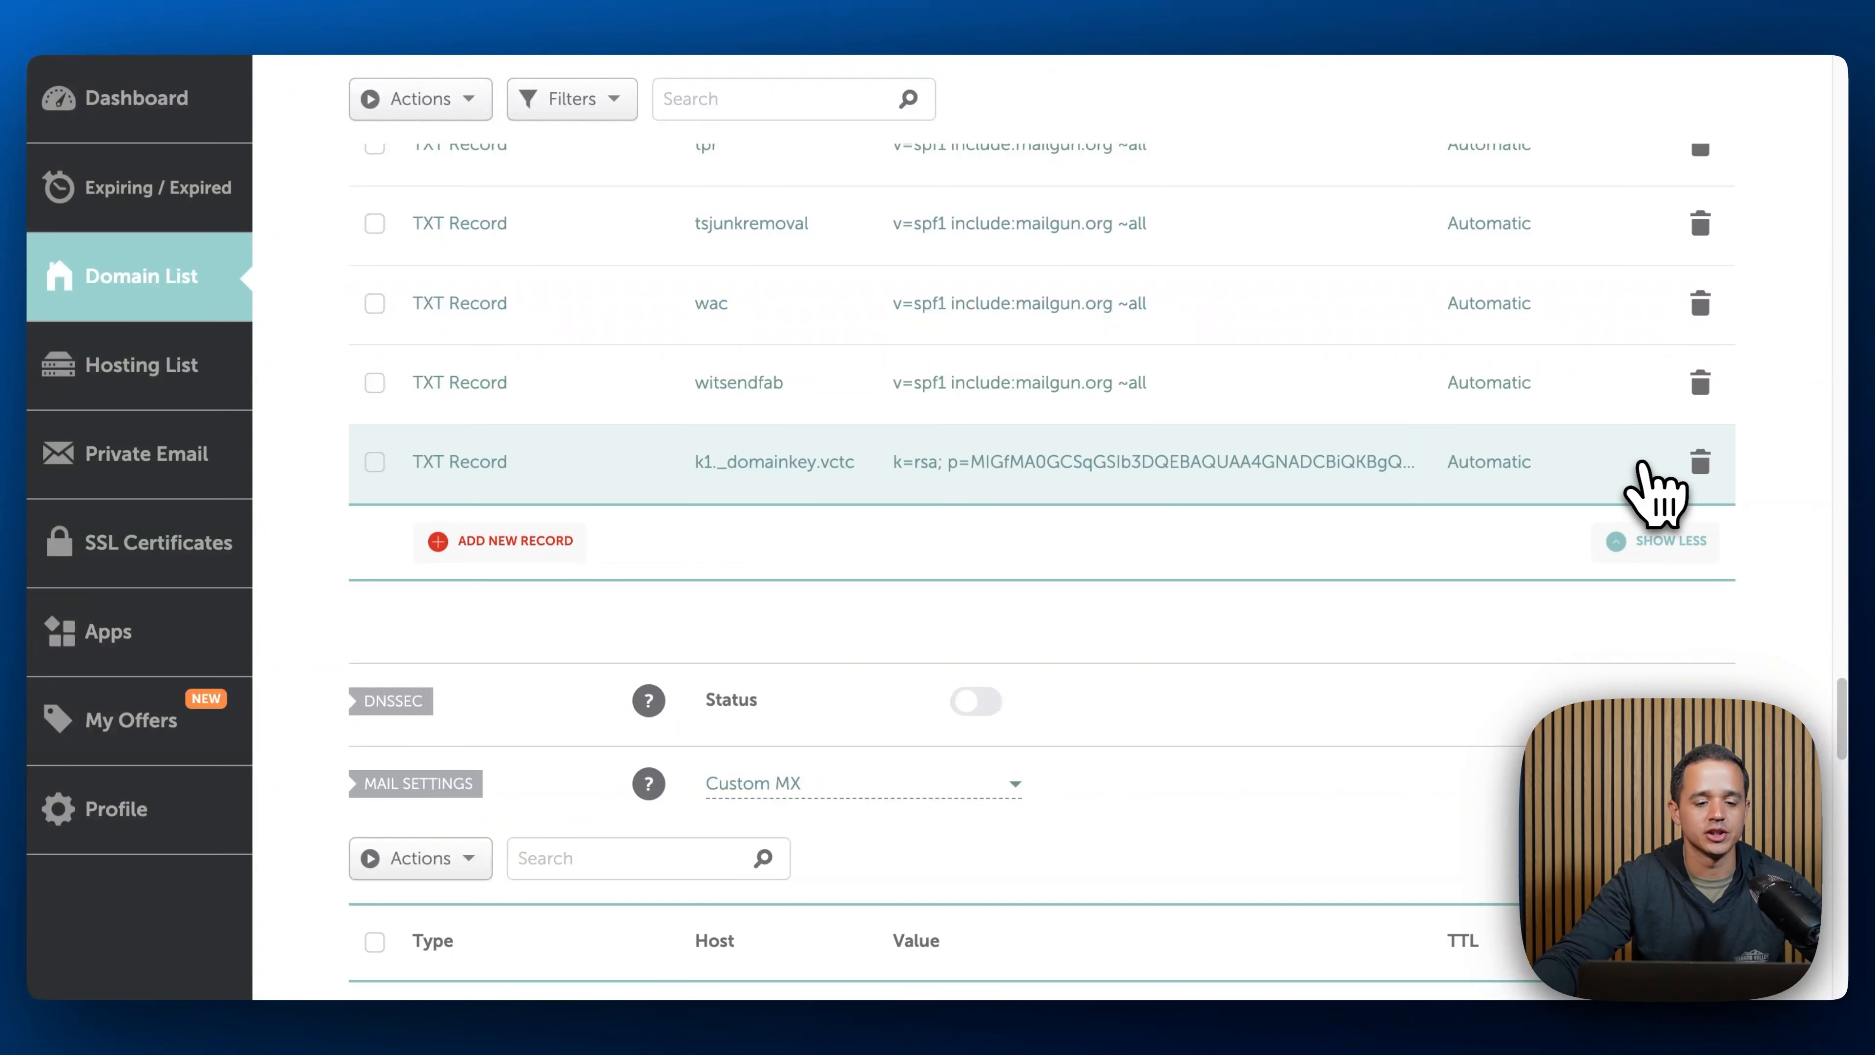
- Add a TXT Record with host vctc and the copied SPF value v=spf1 include:mailgun.org ~all, and save it
{"action": "left_click", "coordinate": [575, 8]}
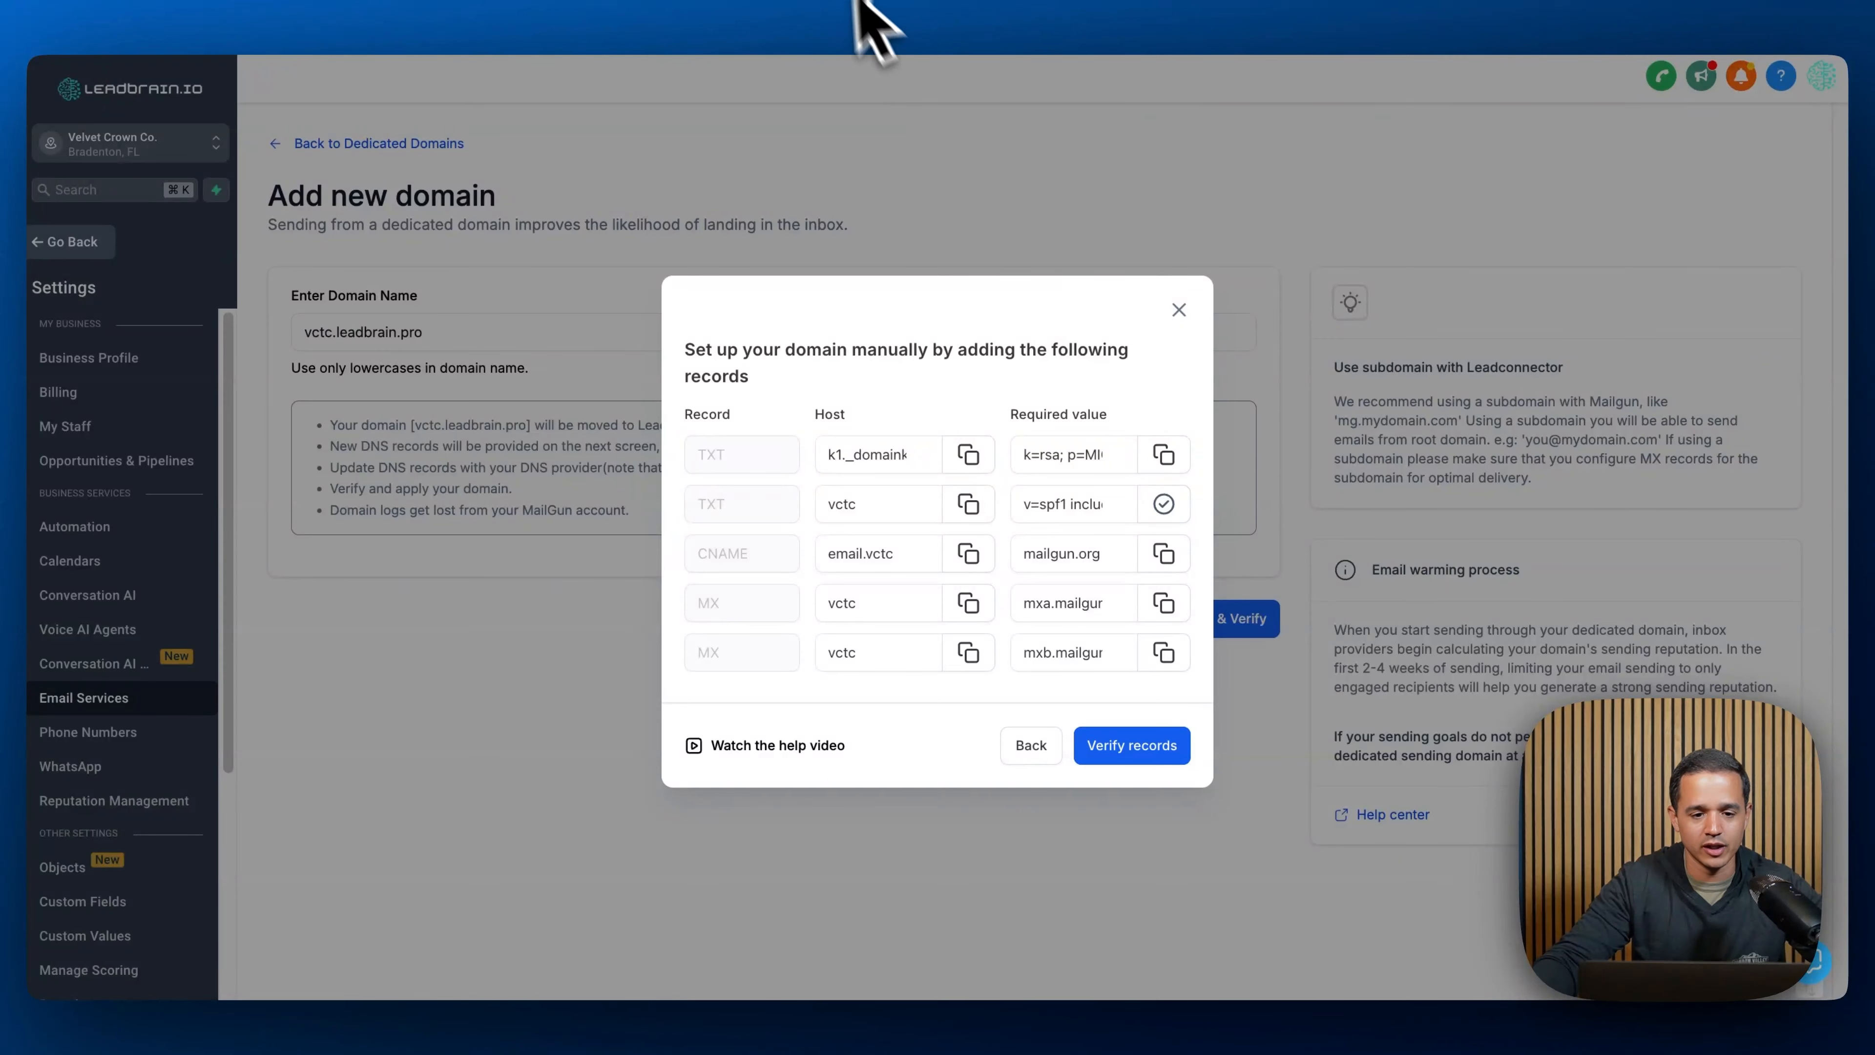
{"action": "left_click", "coordinate": [842, 9]}
{"action": "left_click", "coordinate": [532, 539]}
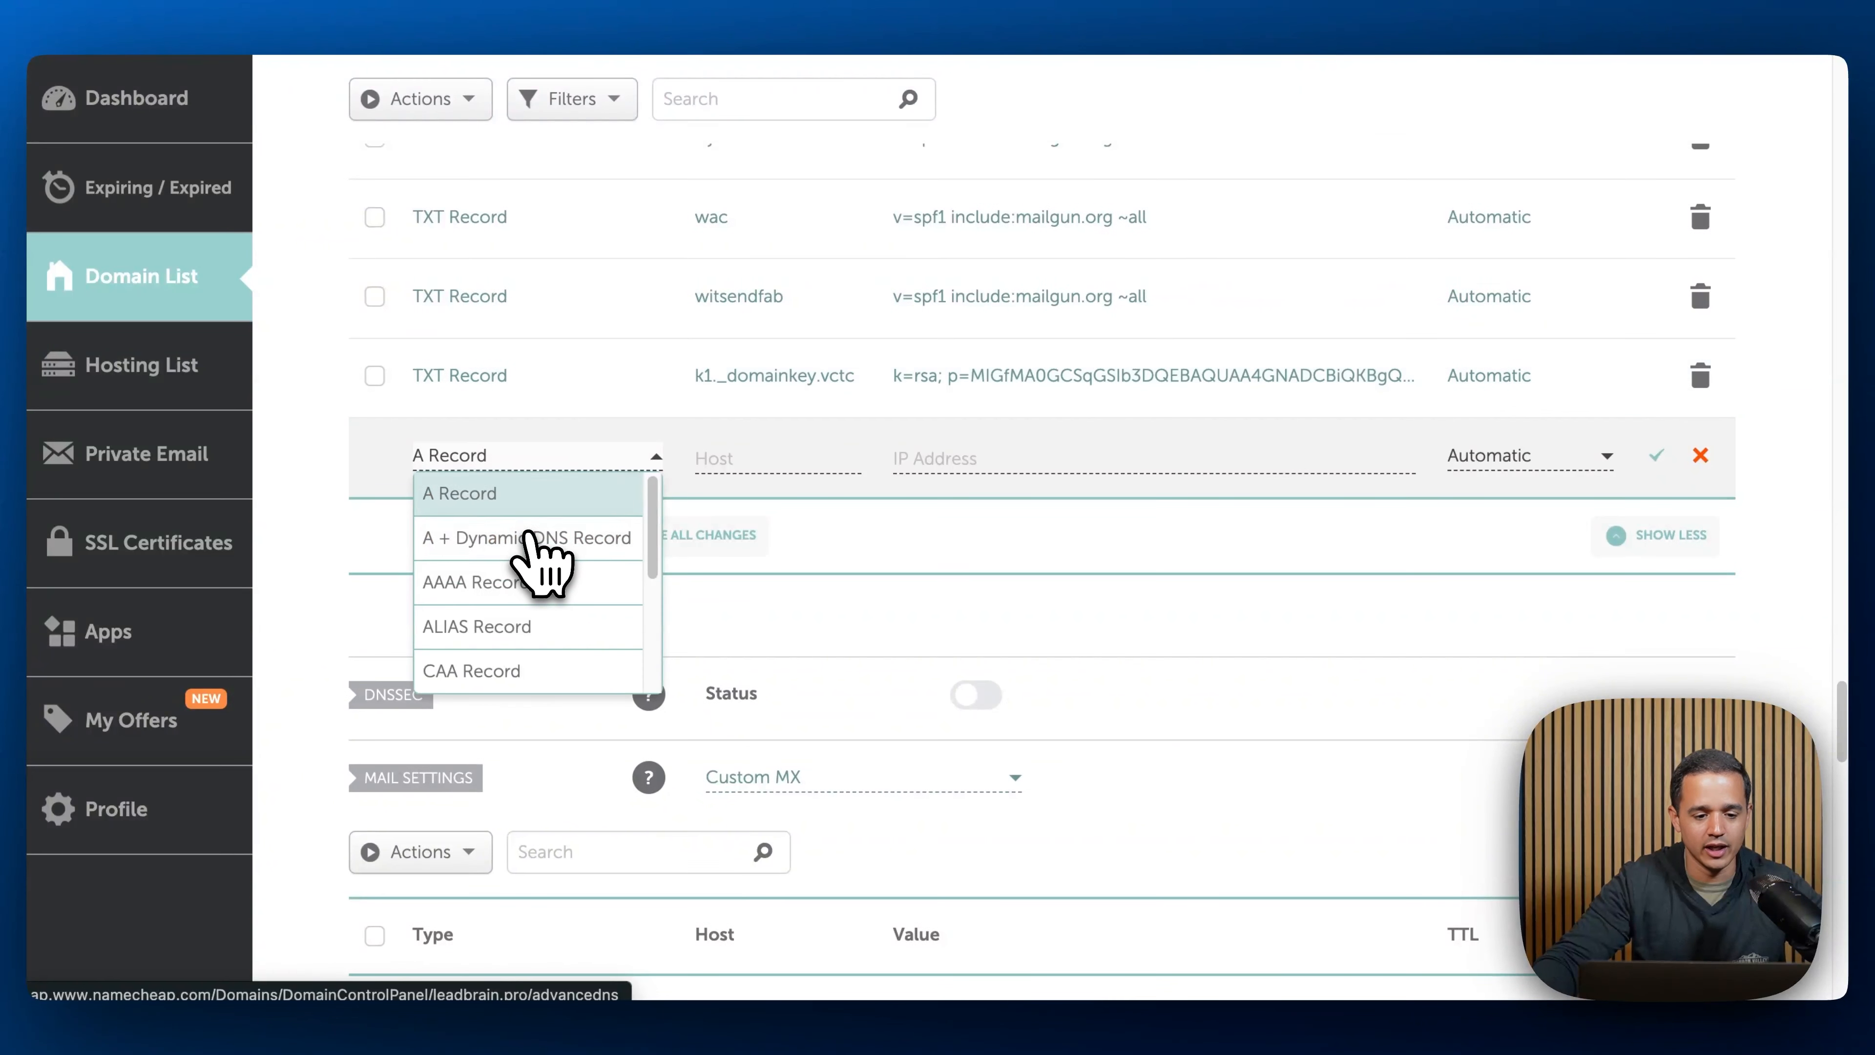
{"action": "scroll", "coordinate": [517, 583], "scroll_direction": "down", "scroll_amount": 3}
{"action": "left_click", "coordinate": [473, 620]}
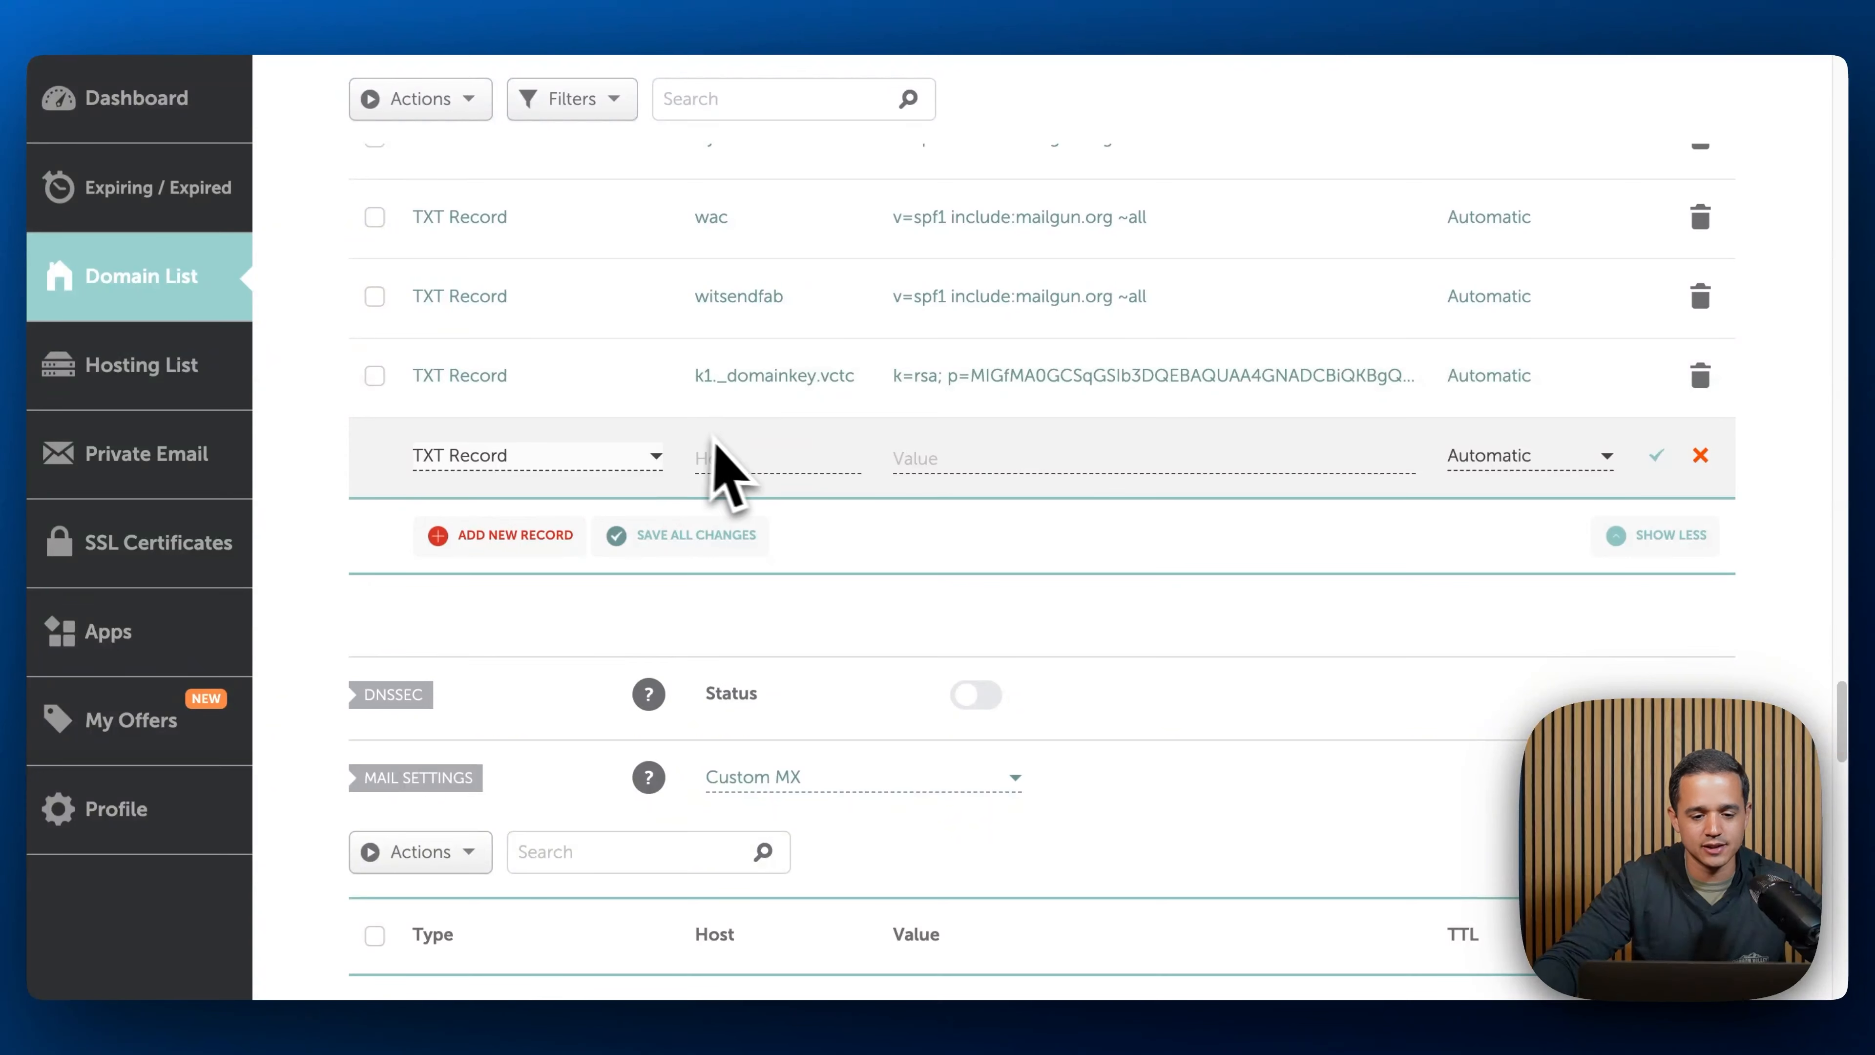
{"action": "left_click", "coordinate": [723, 458]}
{"action": "type", "text": "vct"}
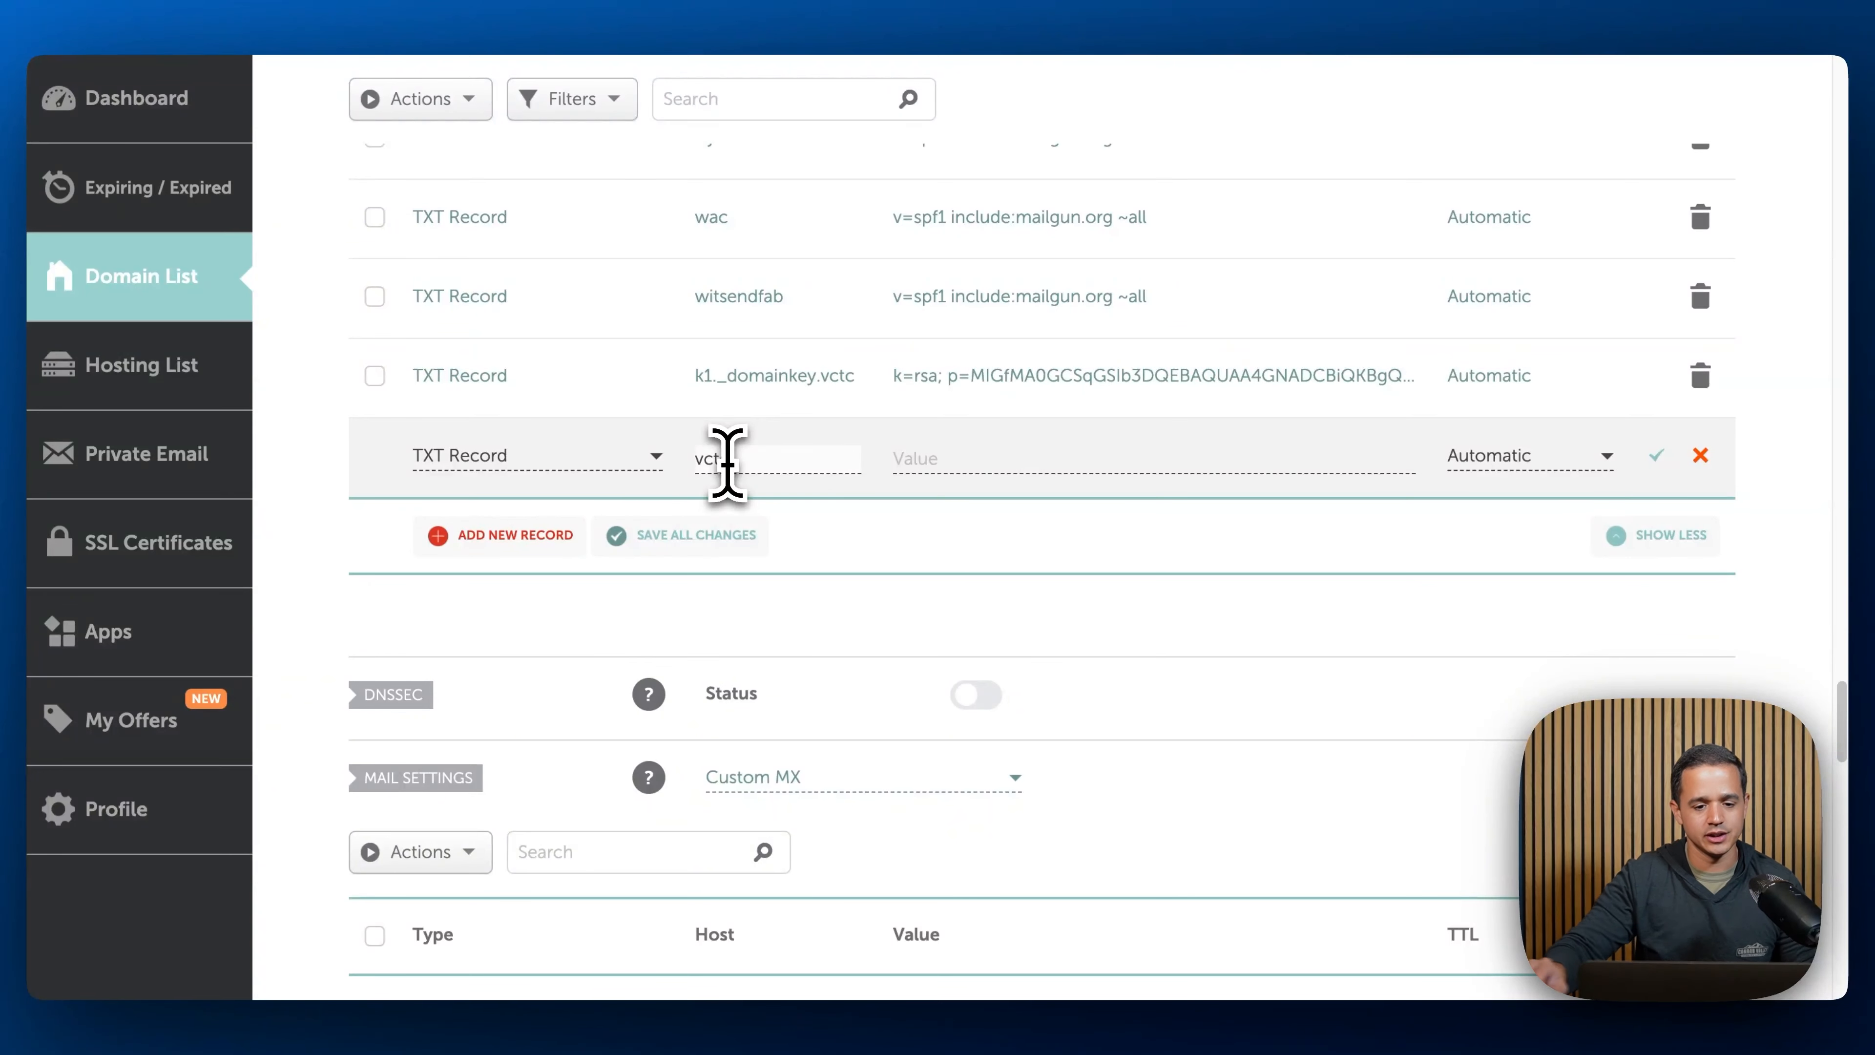
{"action": "type", "text": "c"}
{"action": "key", "text": "Tab"}
{"action": "key", "text": "super+v"}
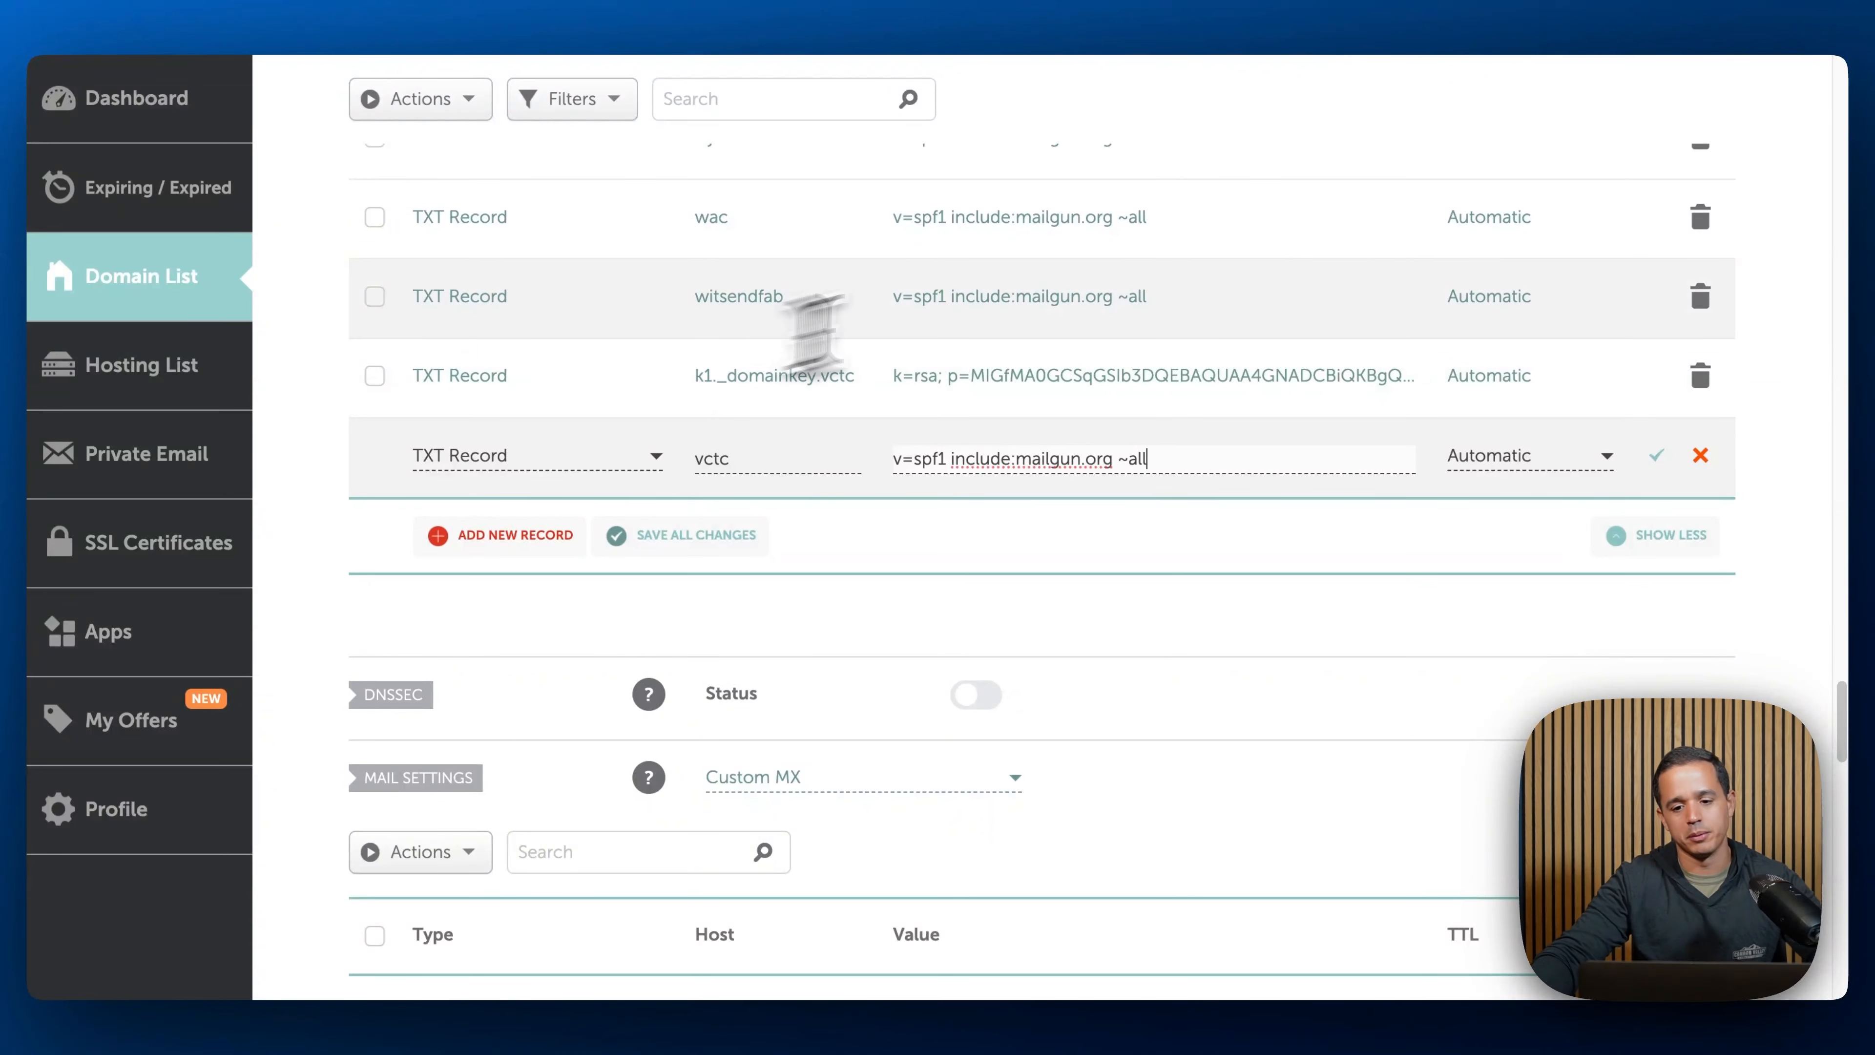
{"action": "left_click", "coordinate": [1653, 455]}
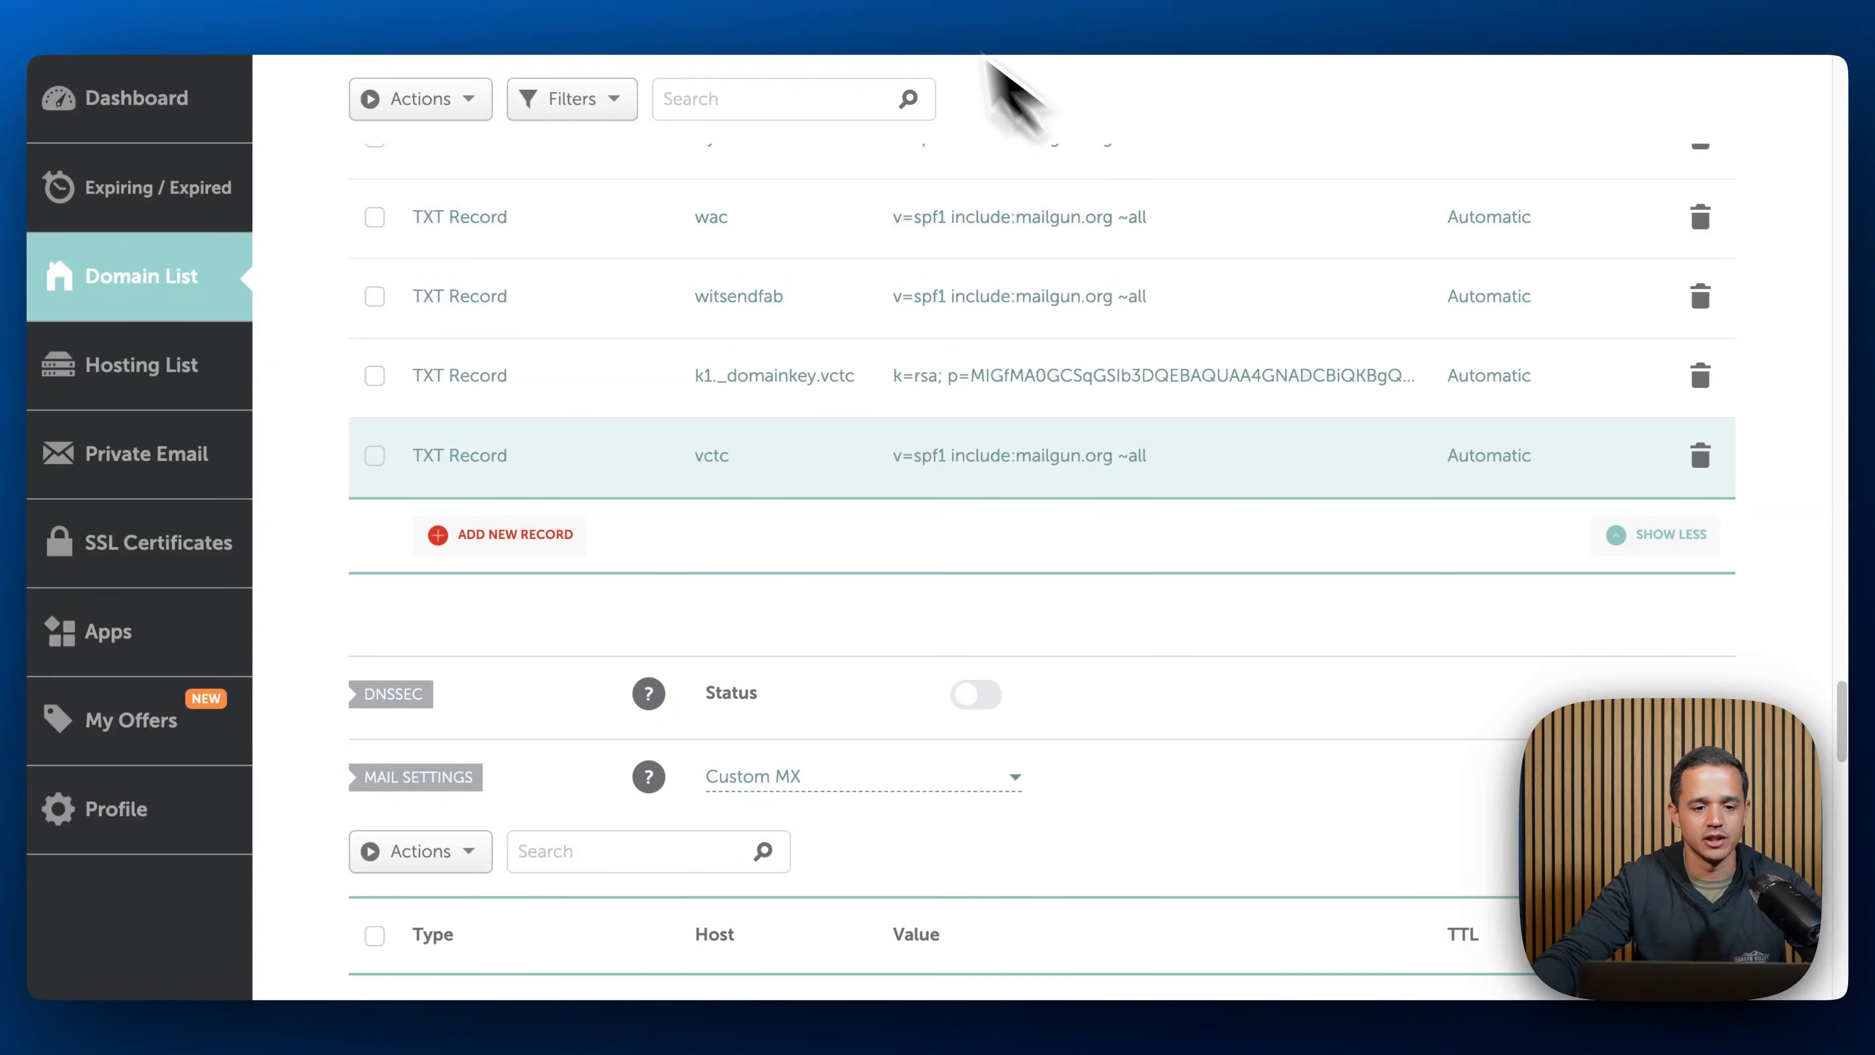
- Copy the CNAME value from LeadConnector and add a CNAME Record with host email.vctc pointing to mailgun.org, then save it
{"action": "left_click", "coordinate": [665, 18]}
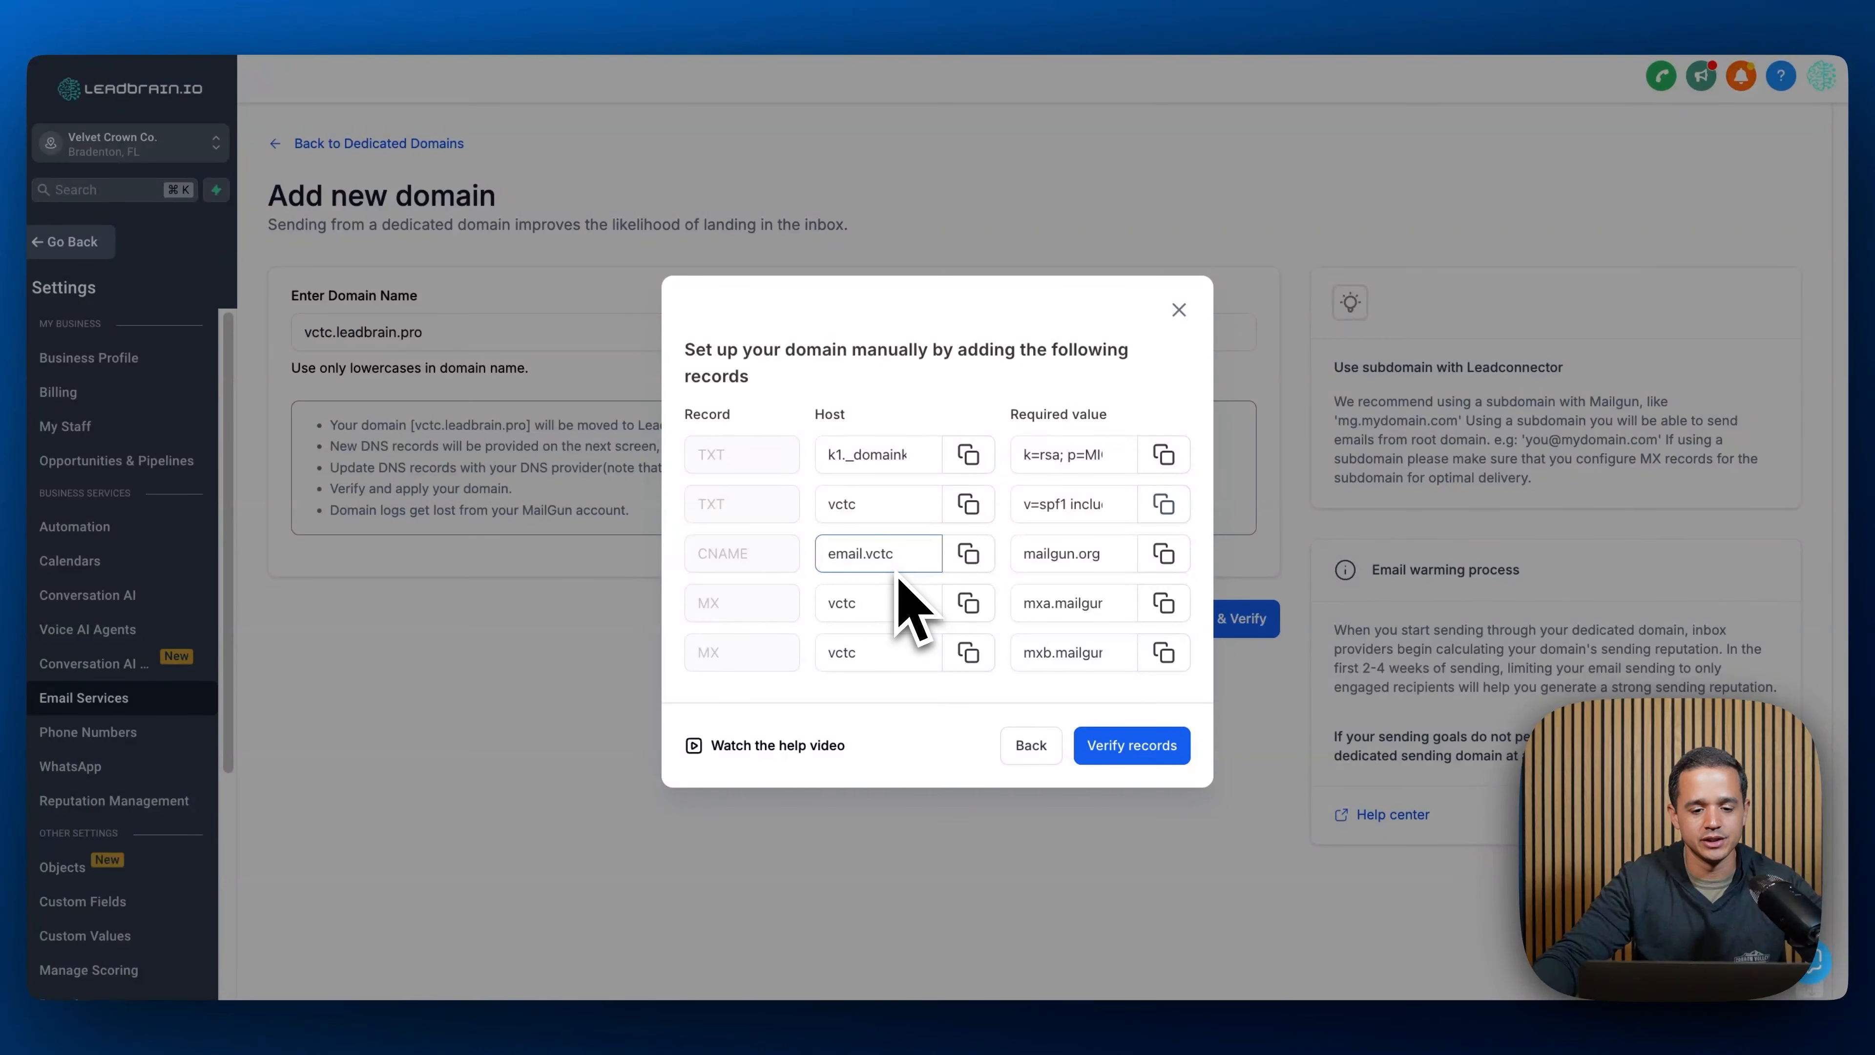
{"action": "left_click", "coordinate": [1164, 554]}
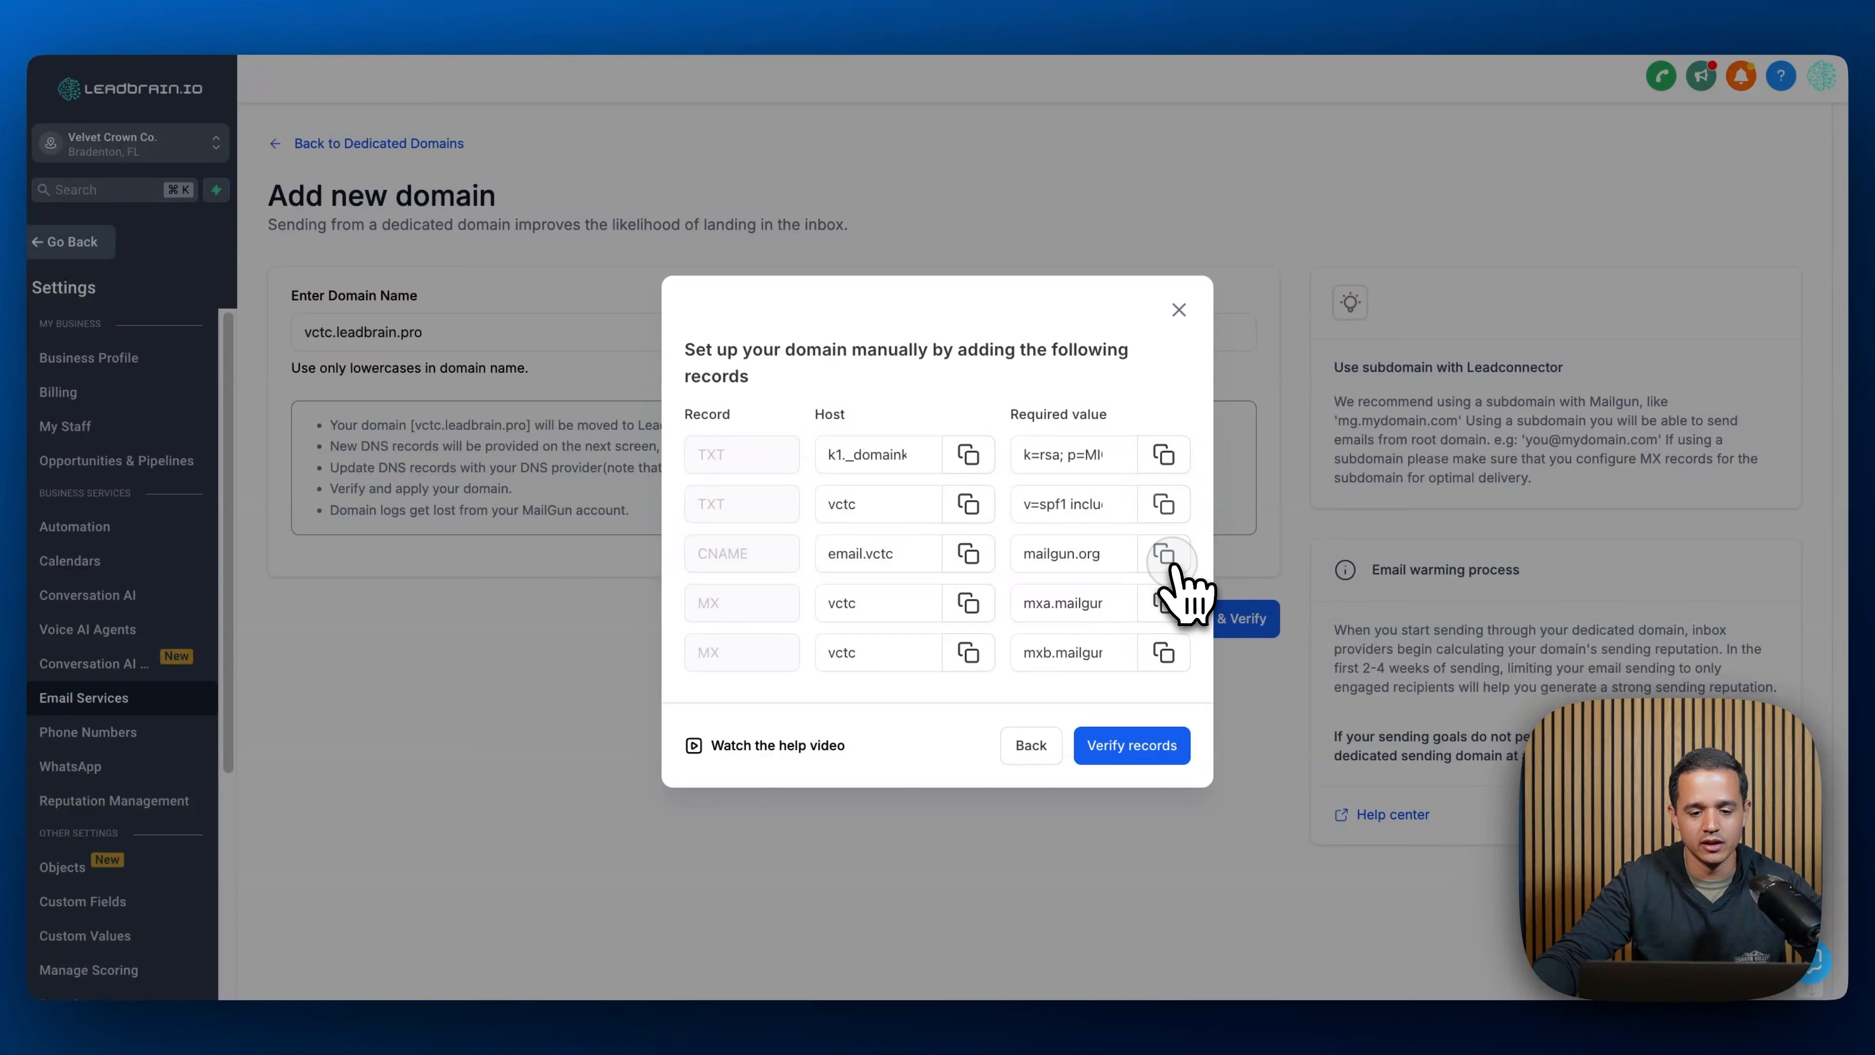
{"action": "left_click", "coordinate": [860, 13]}
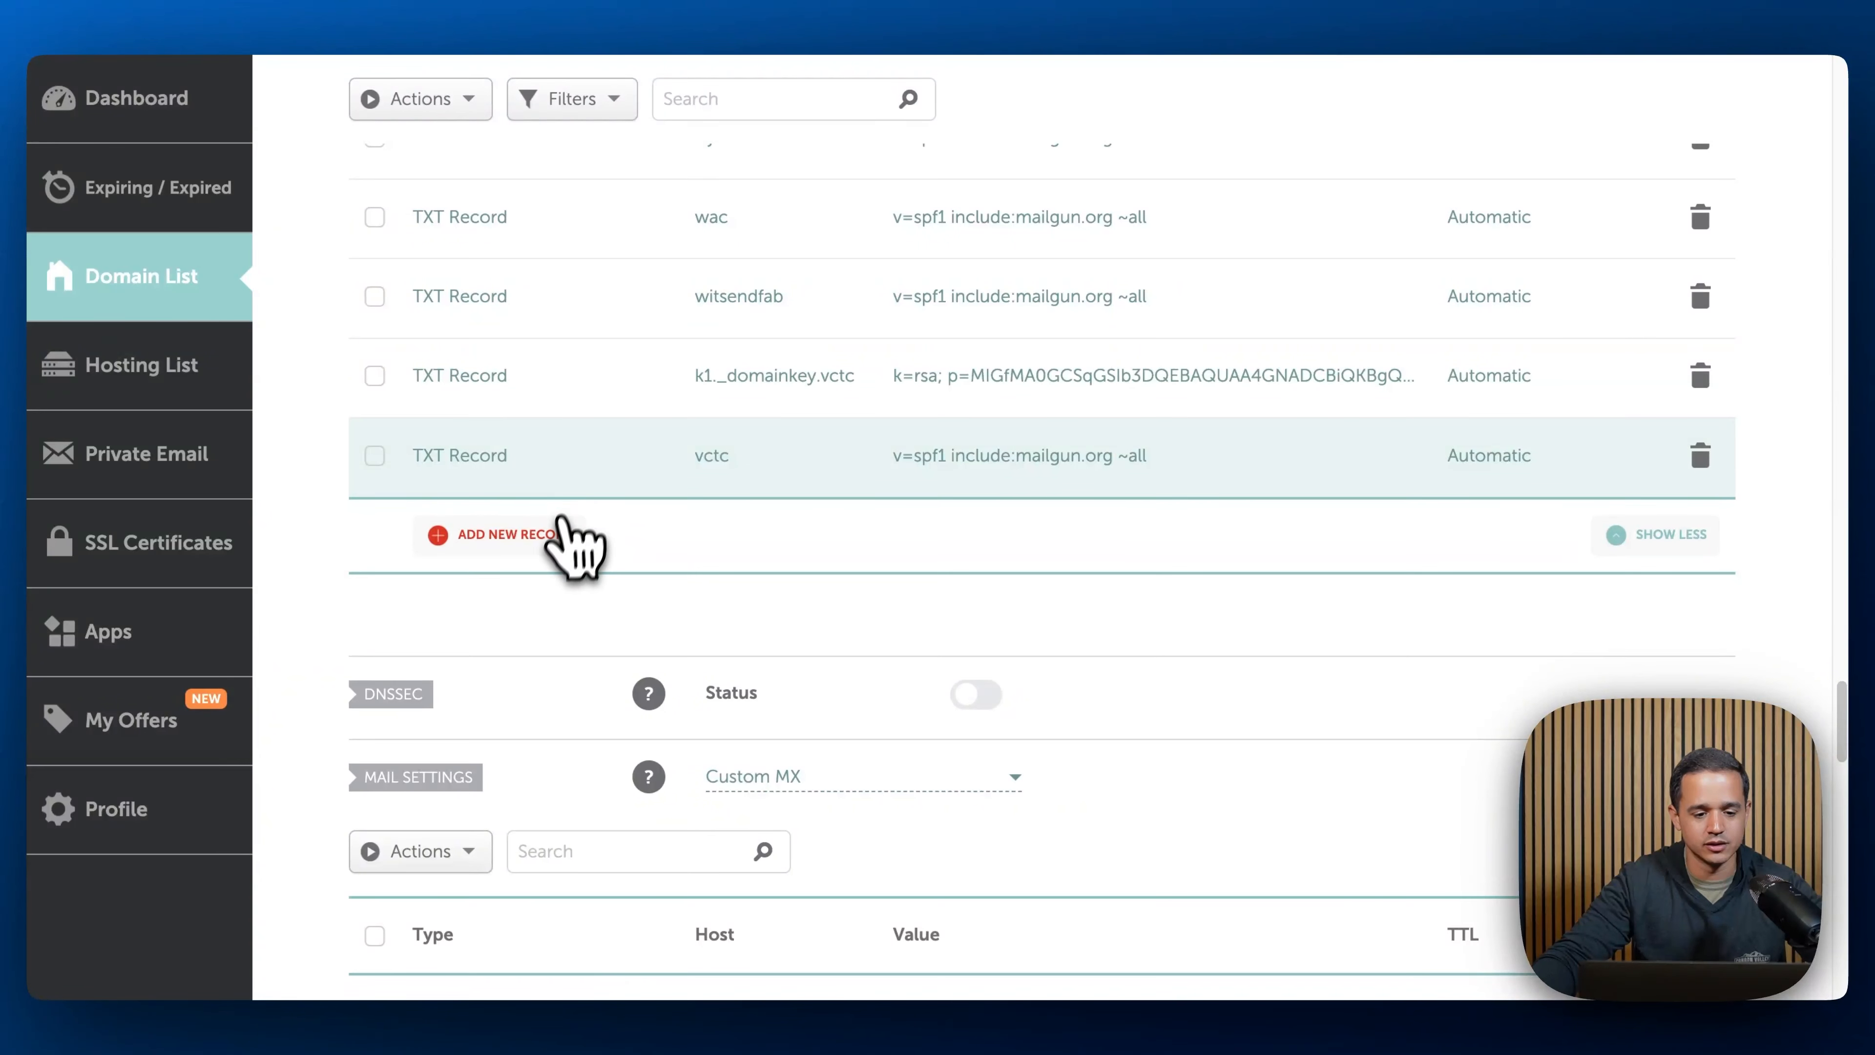
{"action": "left_click", "coordinate": [561, 536]}
{"action": "scroll", "coordinate": [531, 576], "scroll_direction": "down", "scroll_amount": 1}
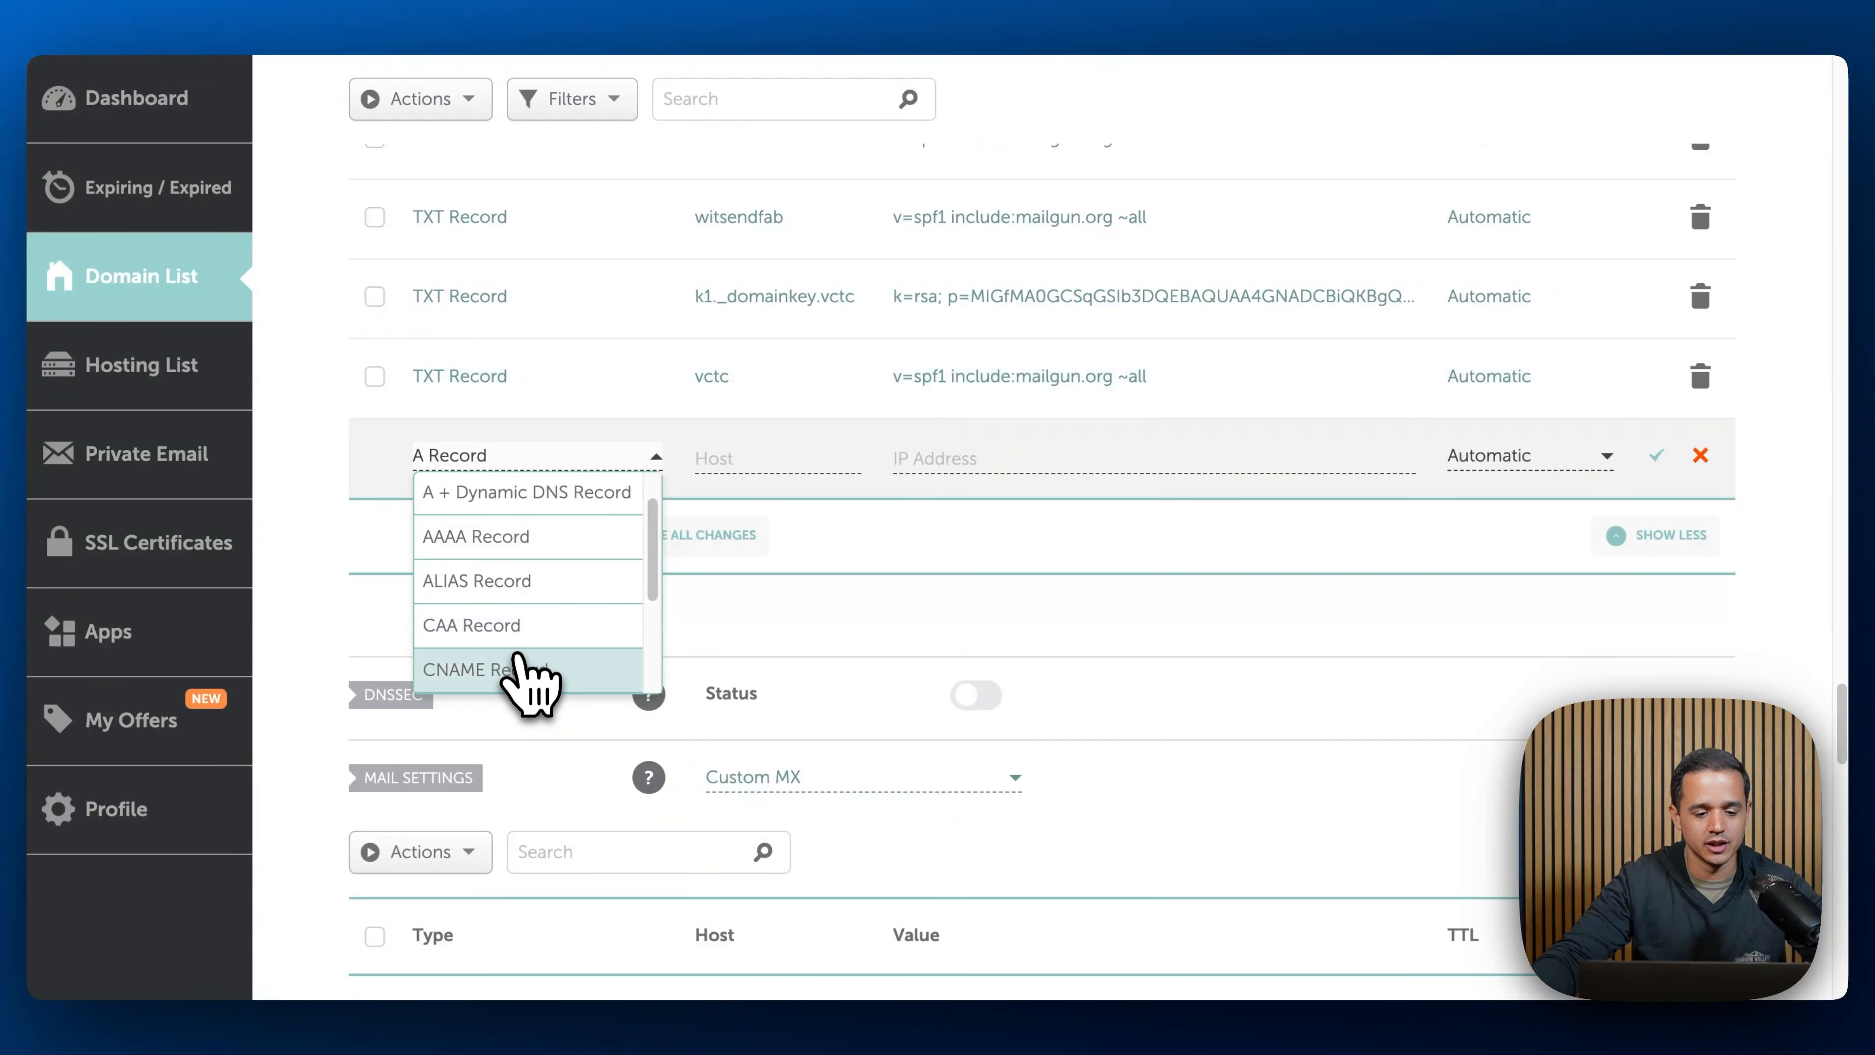
{"action": "left_click", "coordinate": [516, 669]}
{"action": "left_click", "coordinate": [766, 456]}
{"action": "type", "text": "email"}
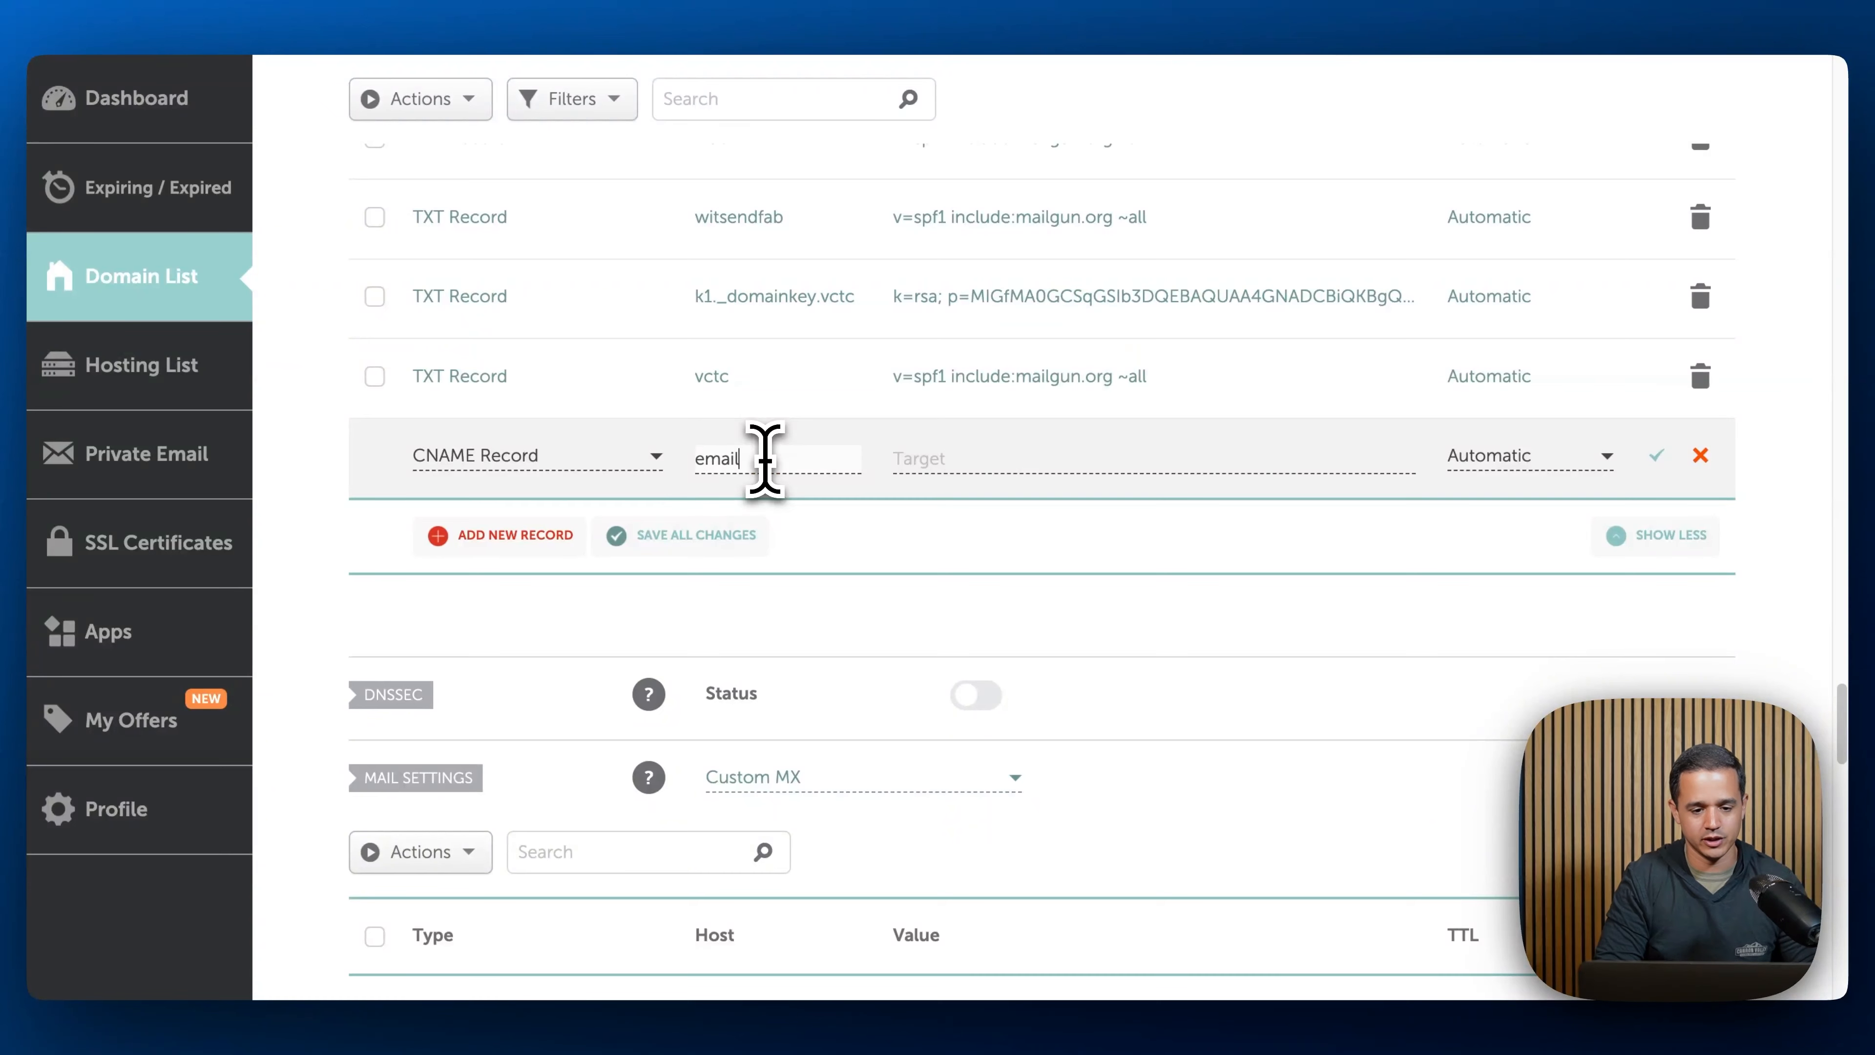
{"action": "type", "text": ".vctc"}
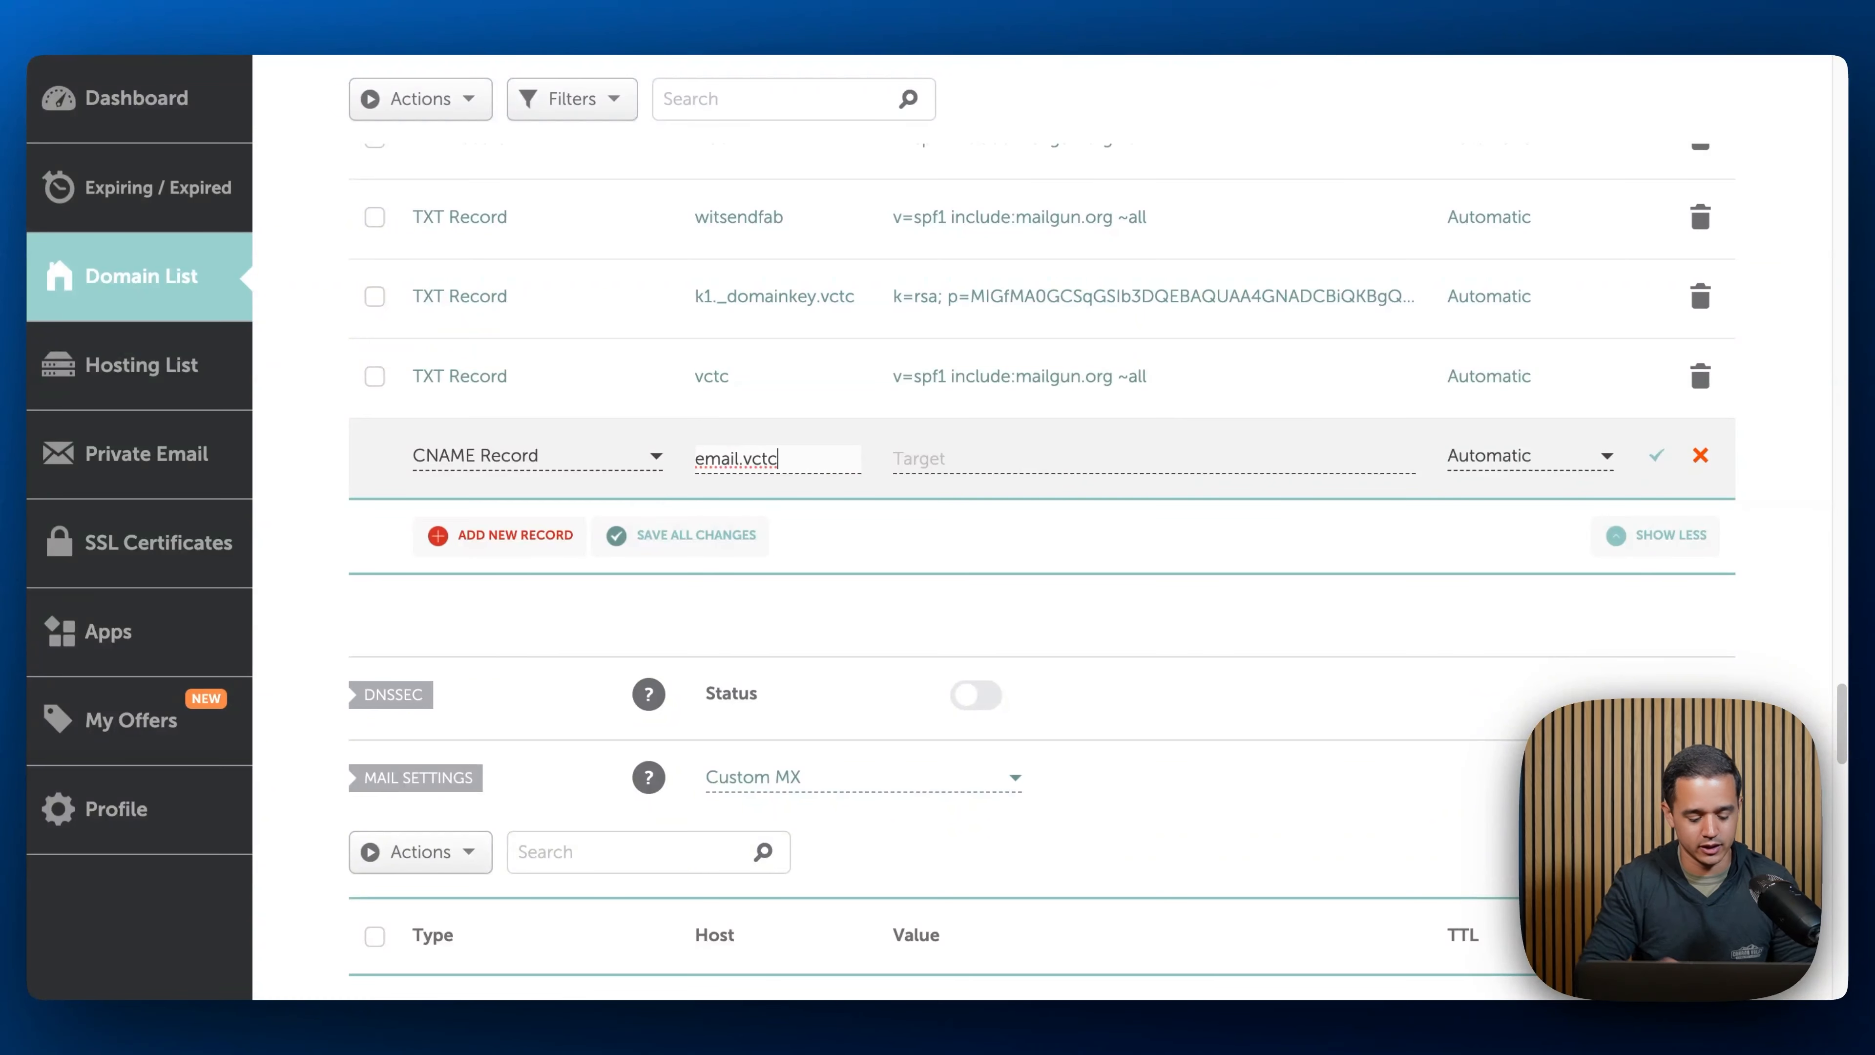
{"action": "key", "text": "Tab"}
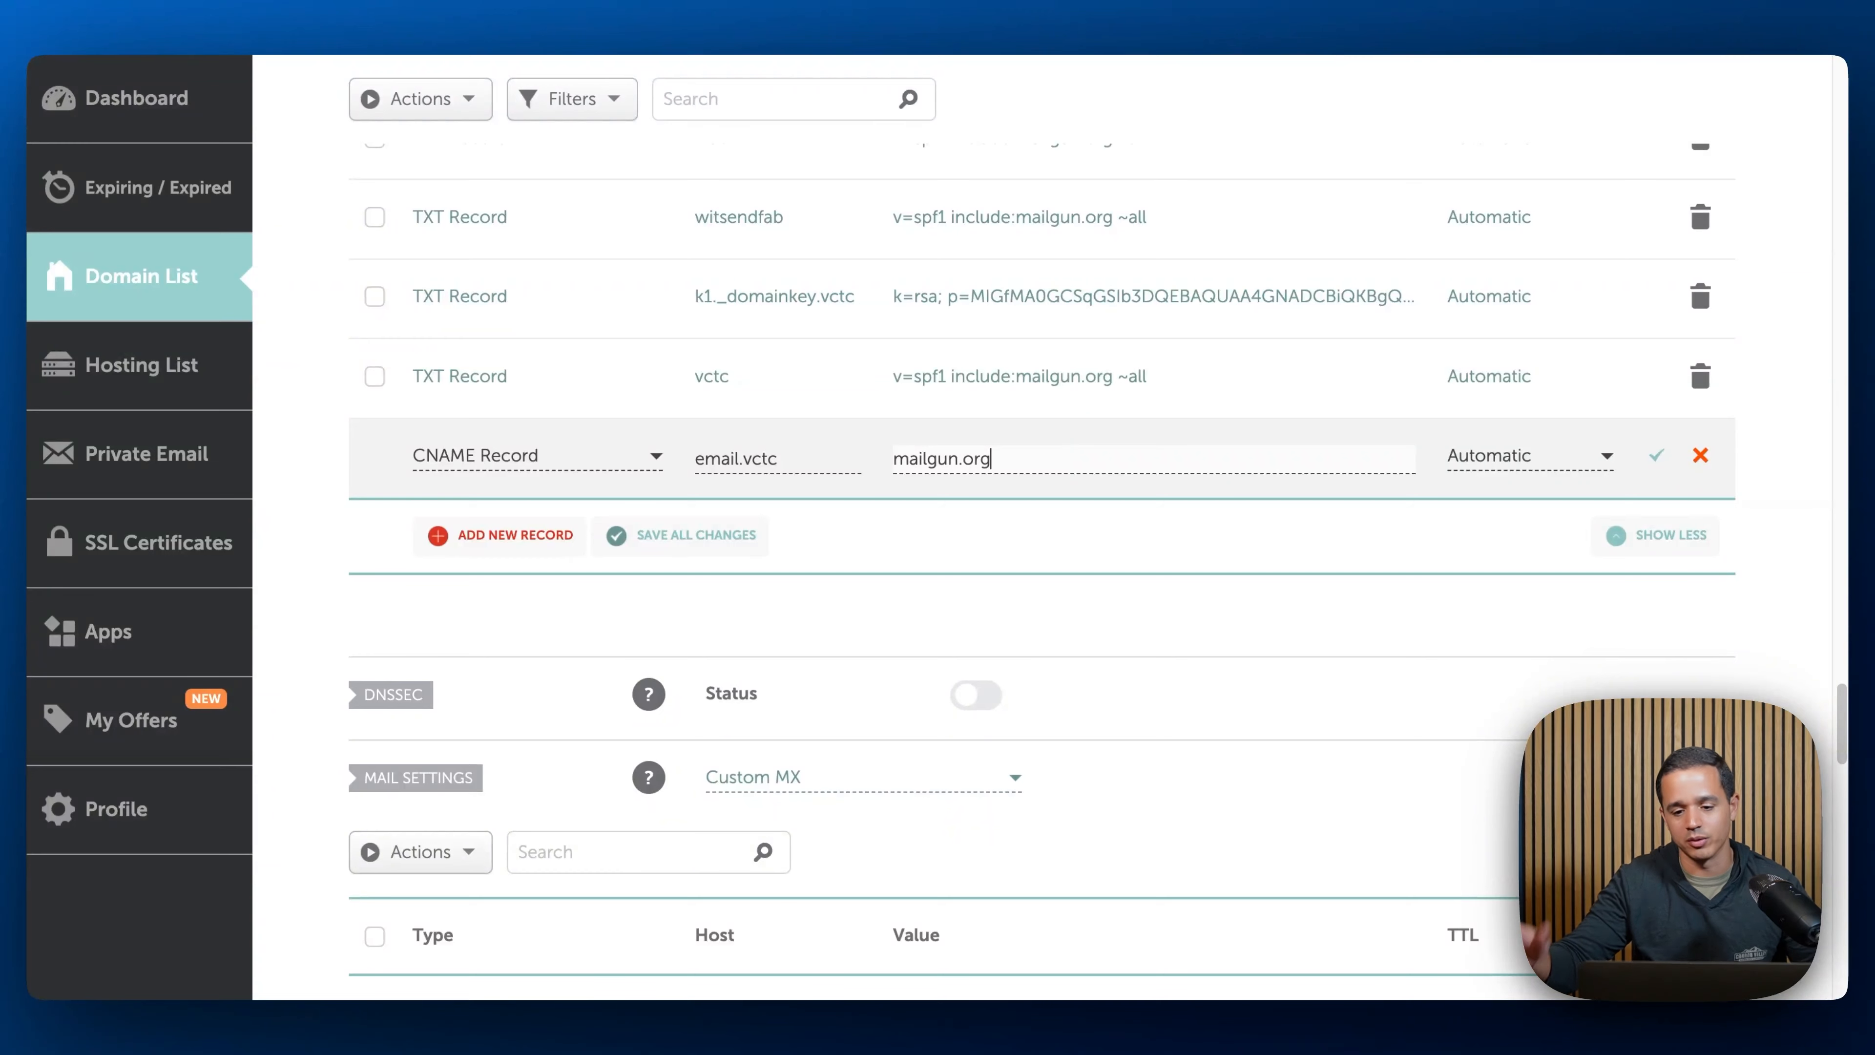
{"action": "left_click", "coordinate": [1659, 456]}
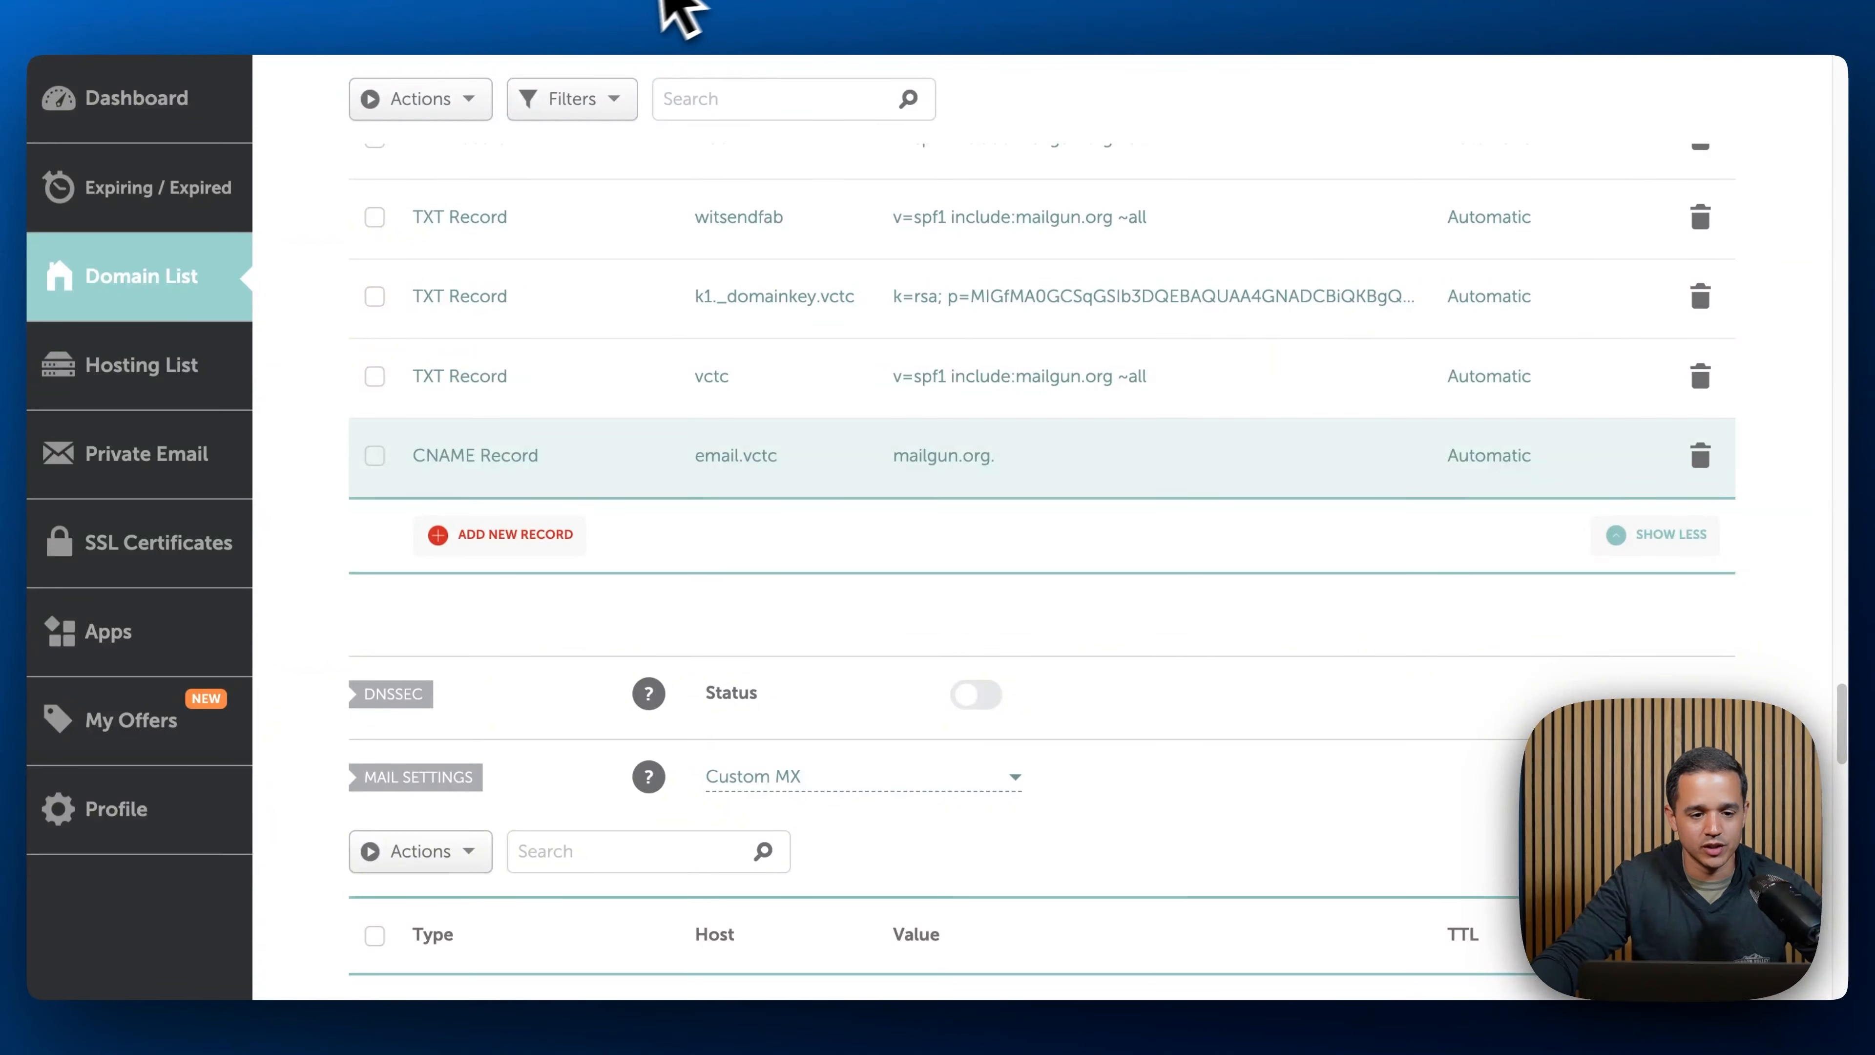
{"action": "left_click", "coordinate": [651, 11]}
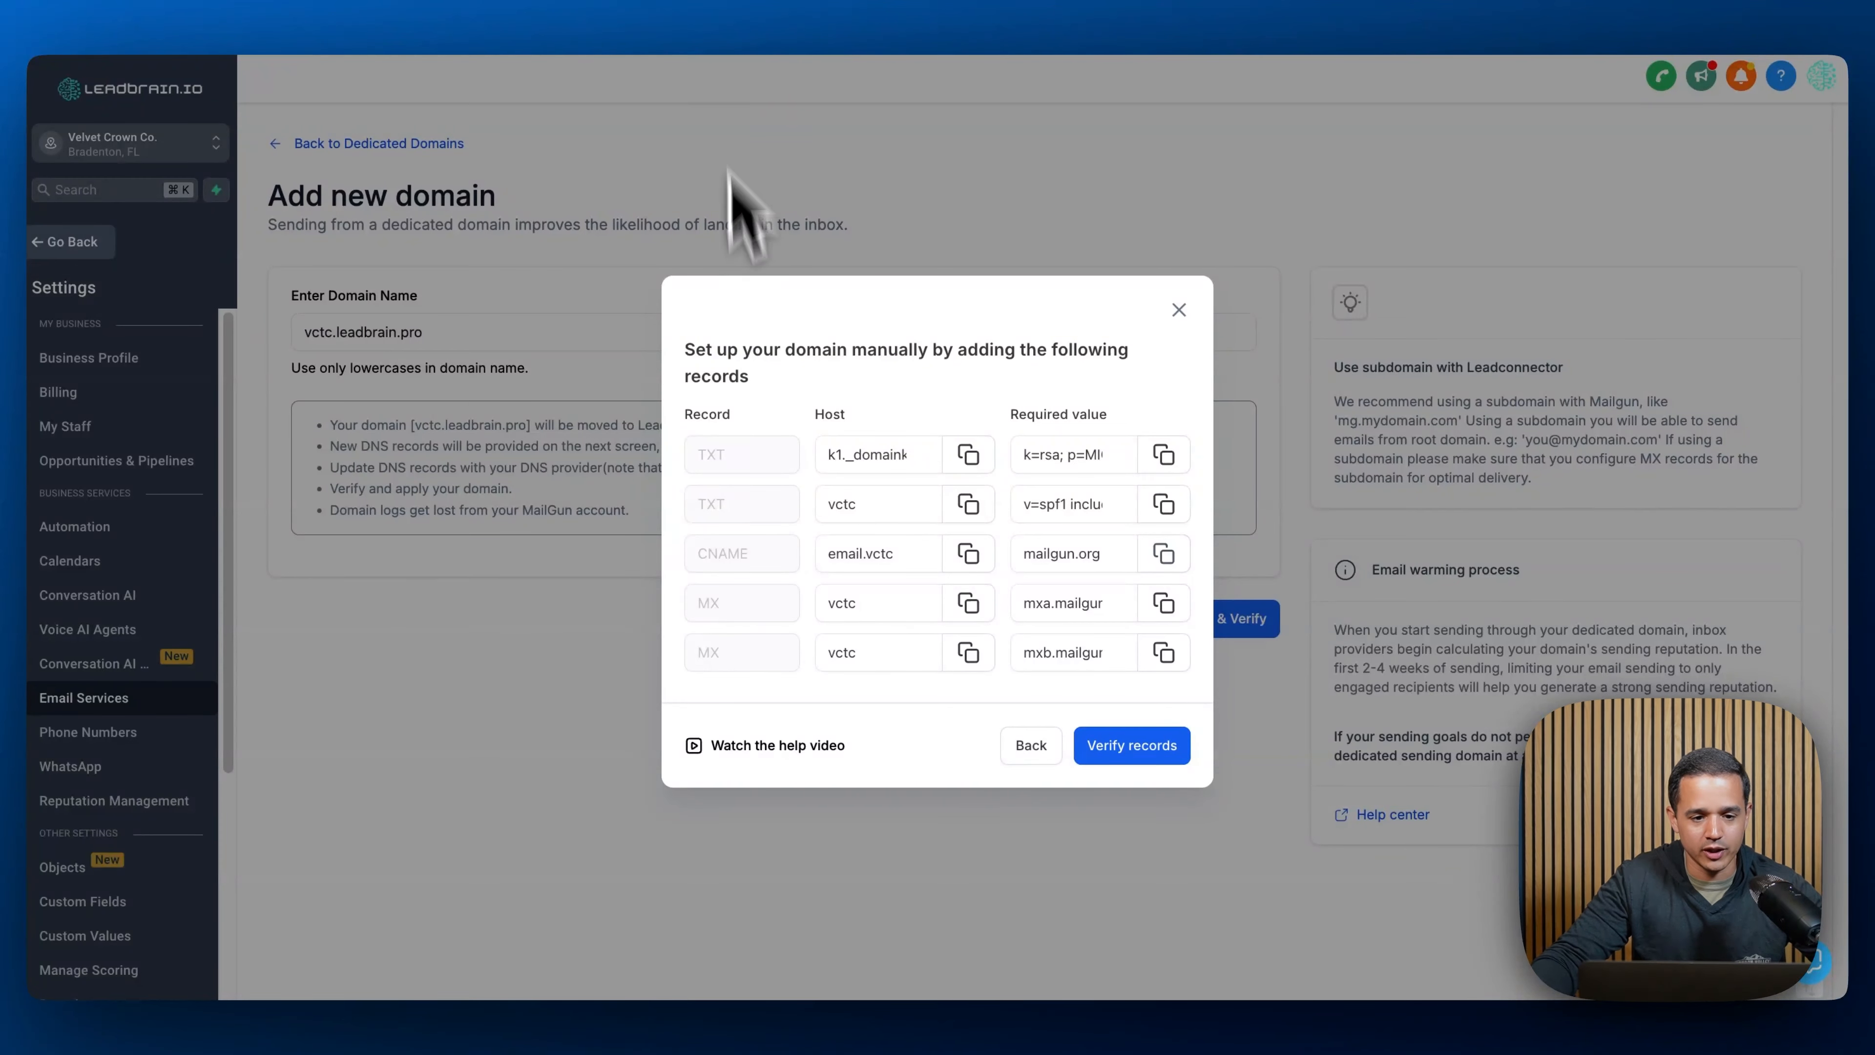
{"action": "left_click", "coordinate": [779, 6]}
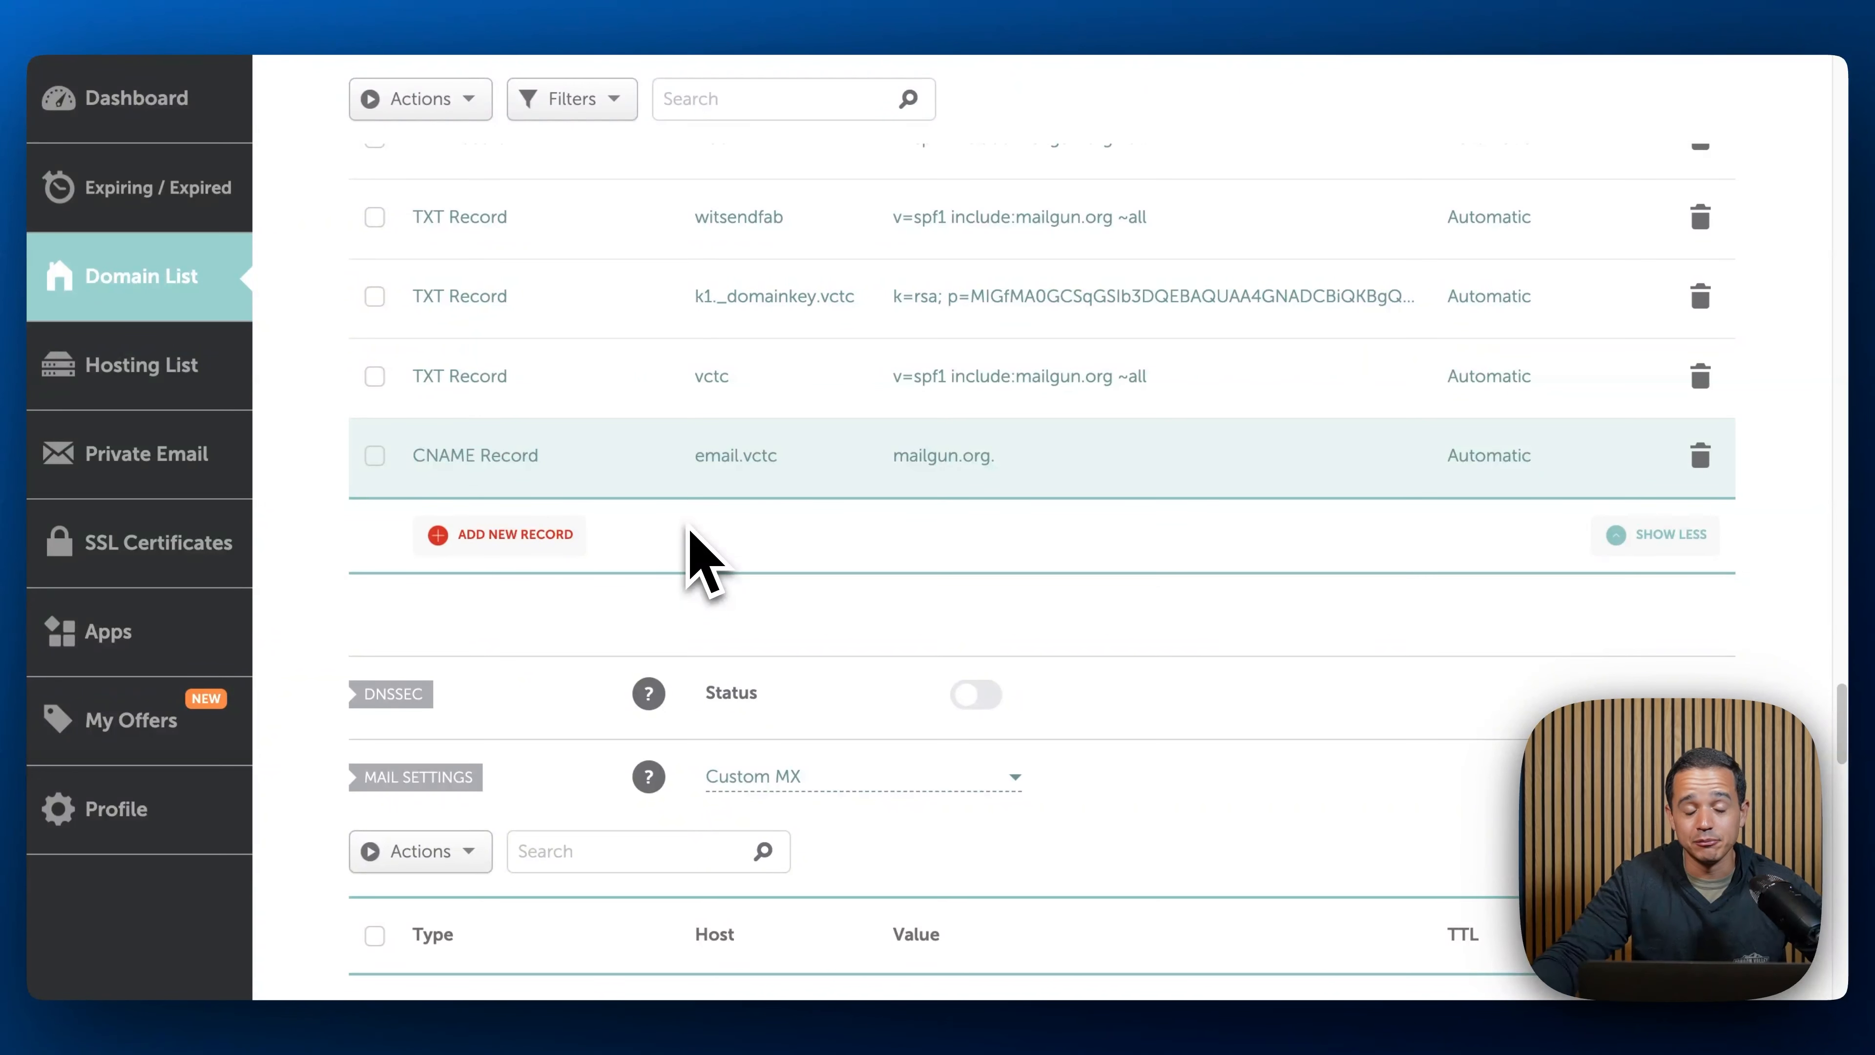
{"action": "left_click", "coordinate": [567, 538]}
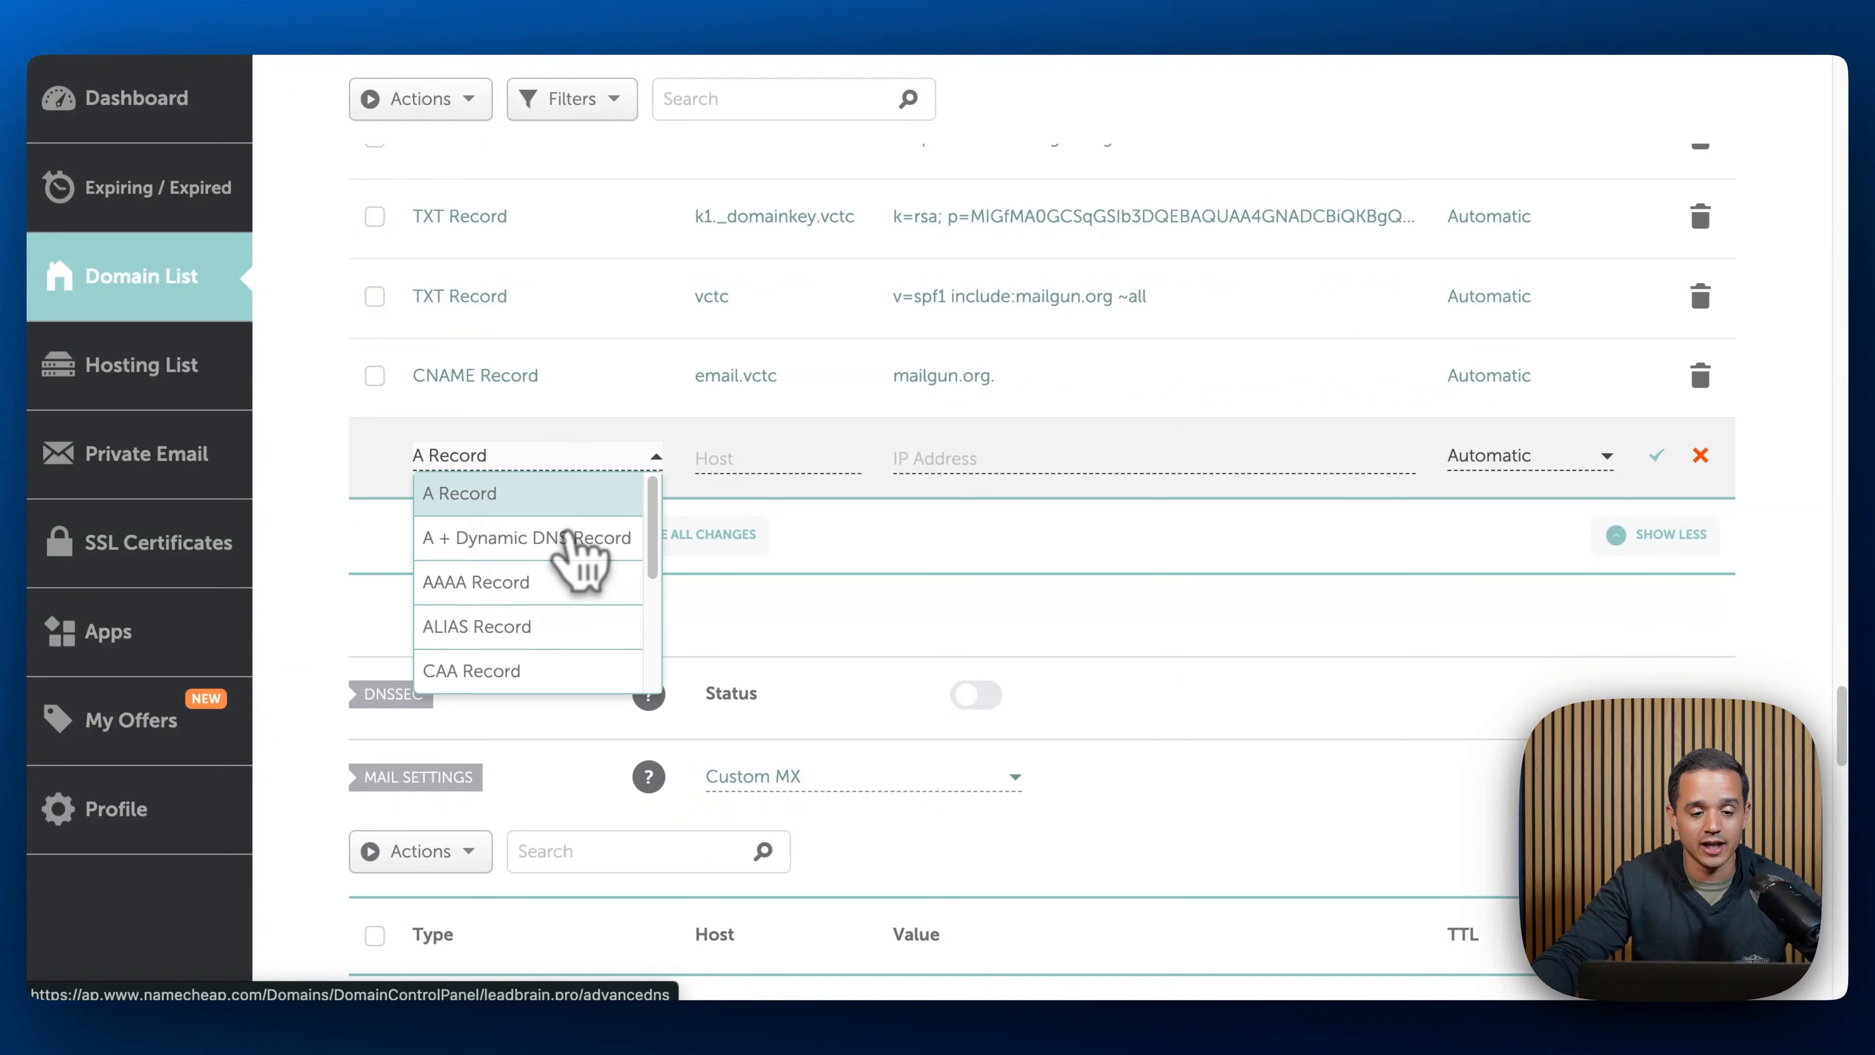
{"action": "scroll", "coordinate": [561, 562], "scroll_direction": "down", "scroll_amount": 3}
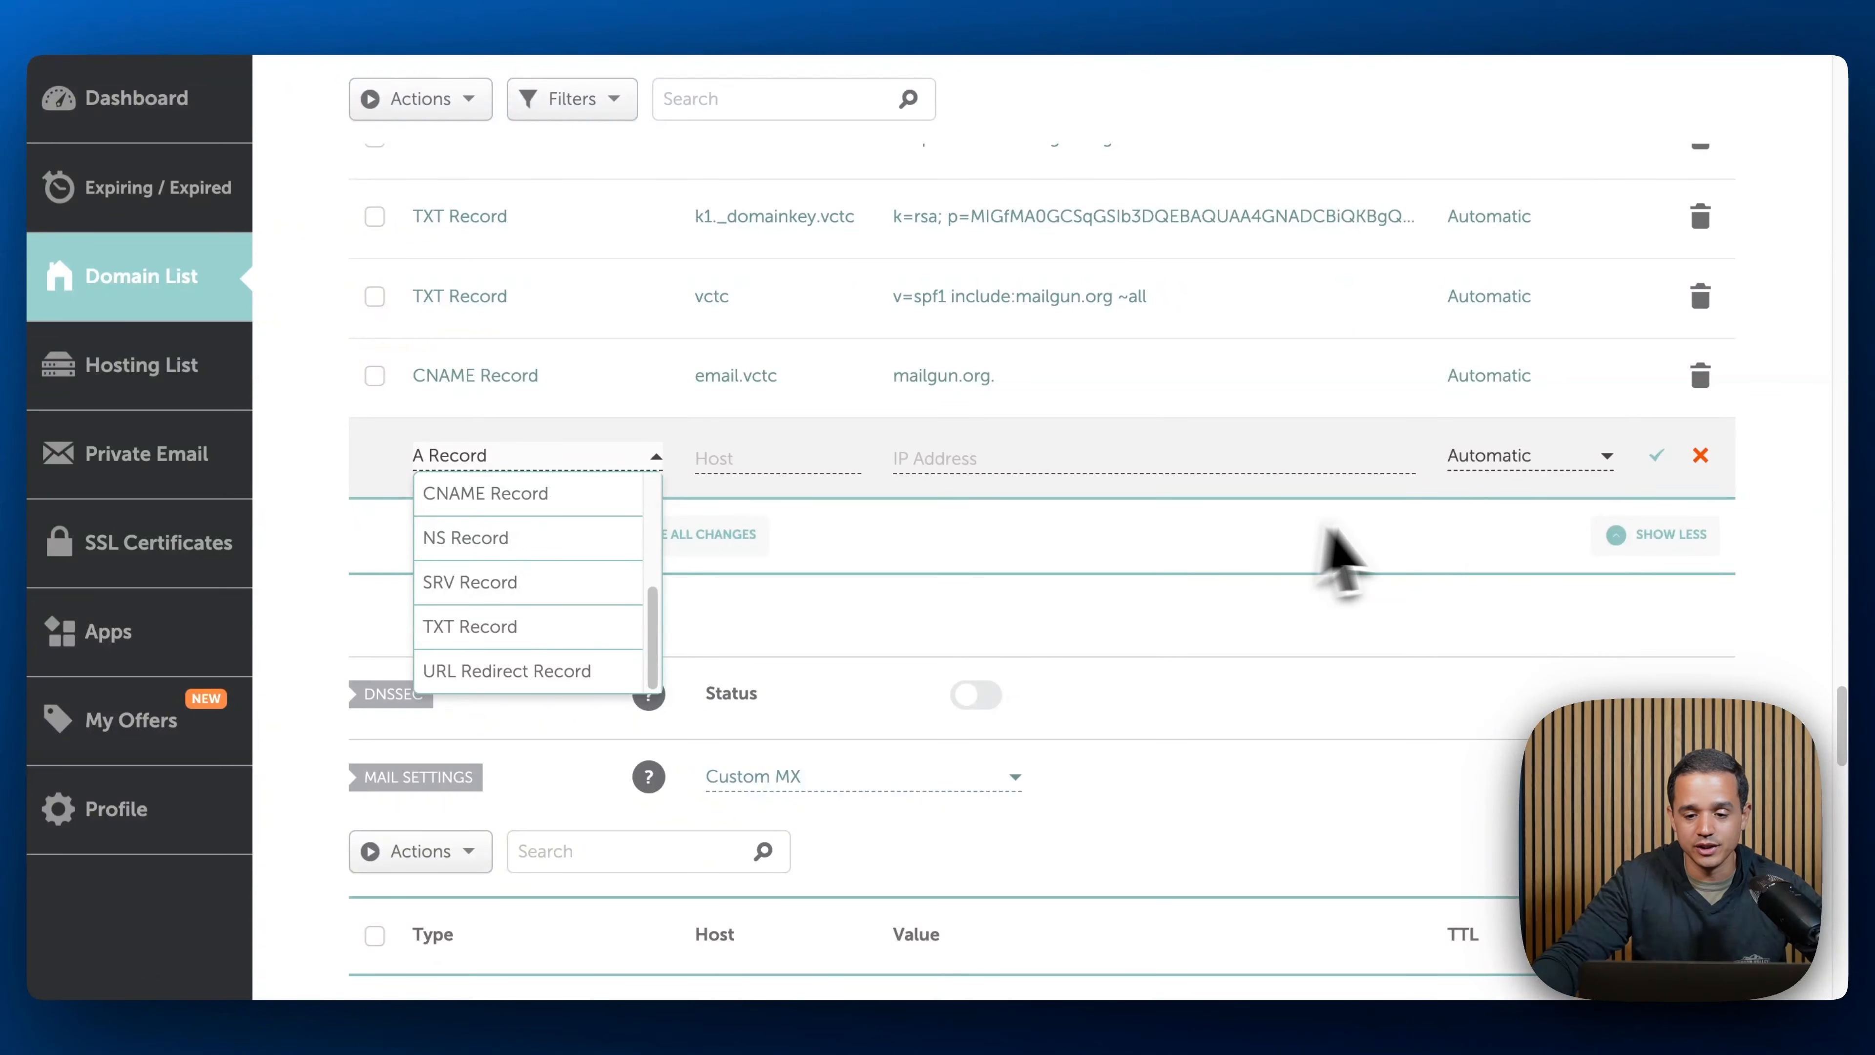
{"action": "left_click", "coordinate": [1701, 454]}
{"action": "left_click", "coordinate": [1700, 454]}
- Add an MX record under mail settings with host vctc, mail server mxa.mailgun.org copied from LeadConnector, priority 10, and save it
{"action": "scroll", "coordinate": [1473, 545], "scroll_direction": "down", "scroll_amount": 5}
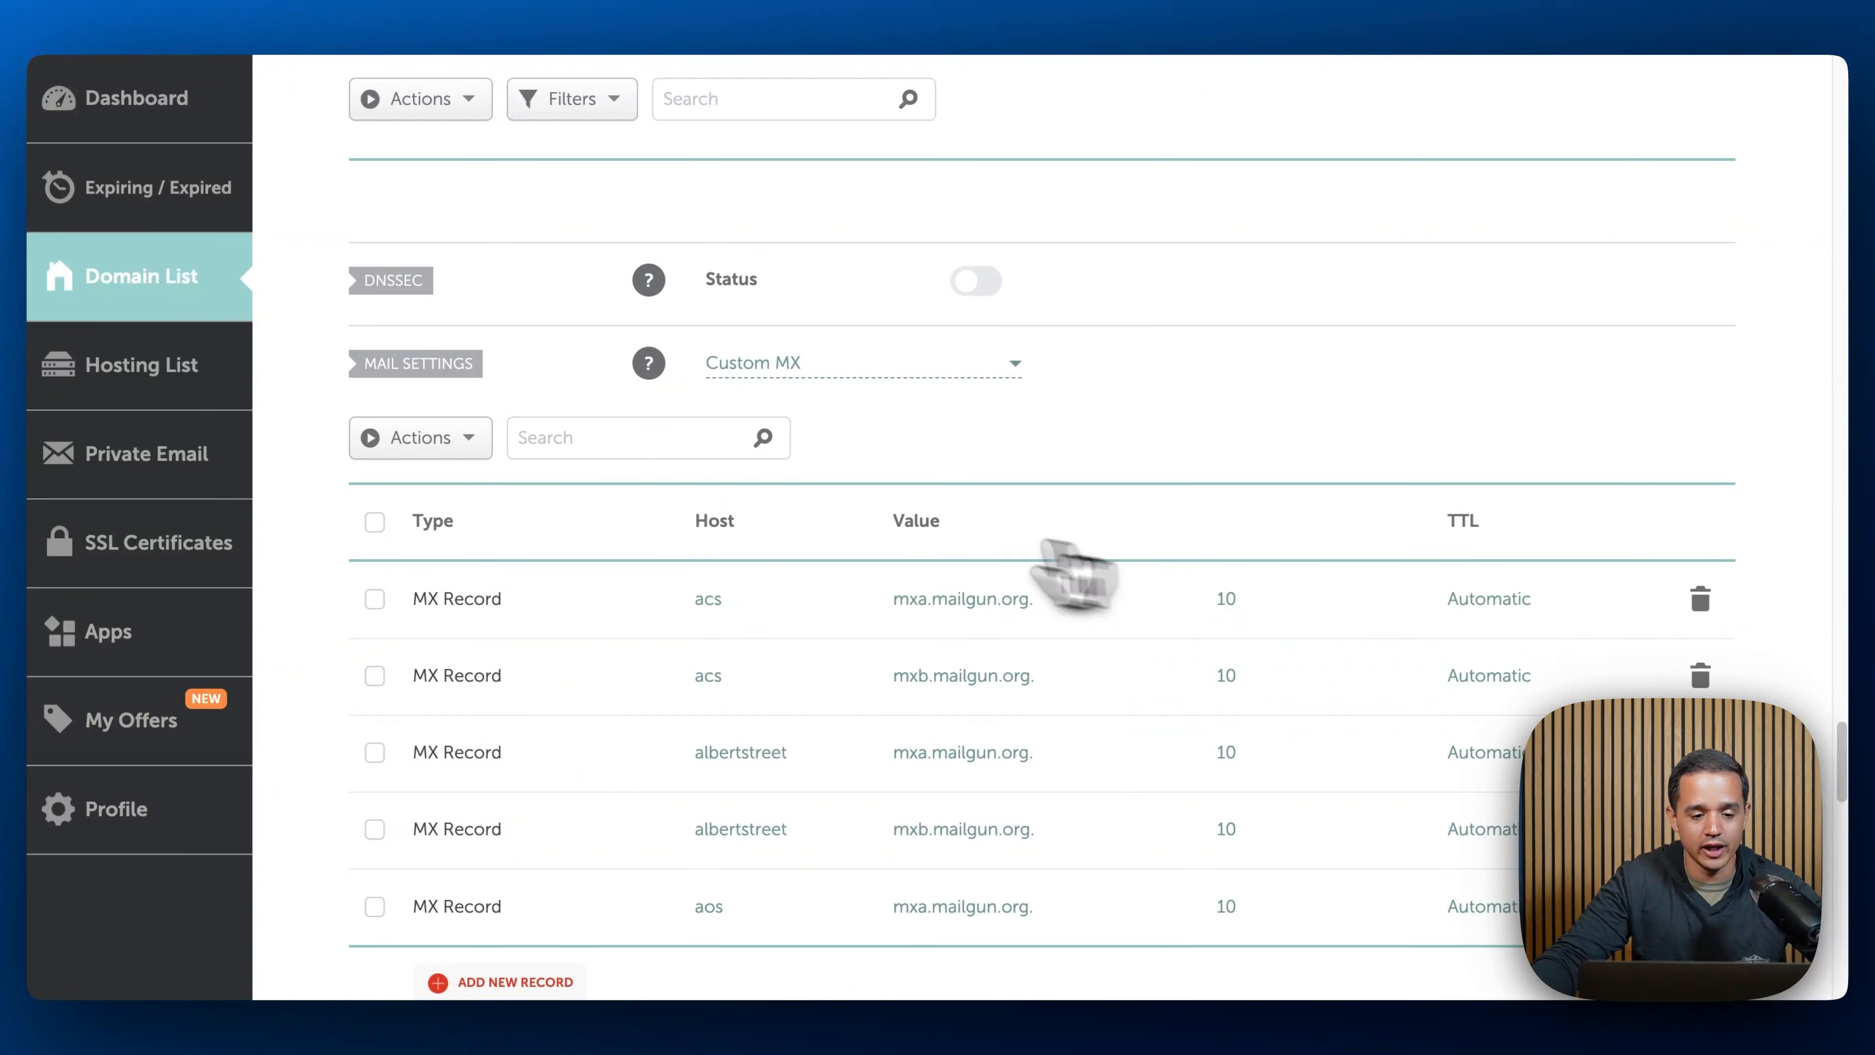
{"action": "scroll", "coordinate": [402, 399], "scroll_direction": "down", "scroll_amount": 3}
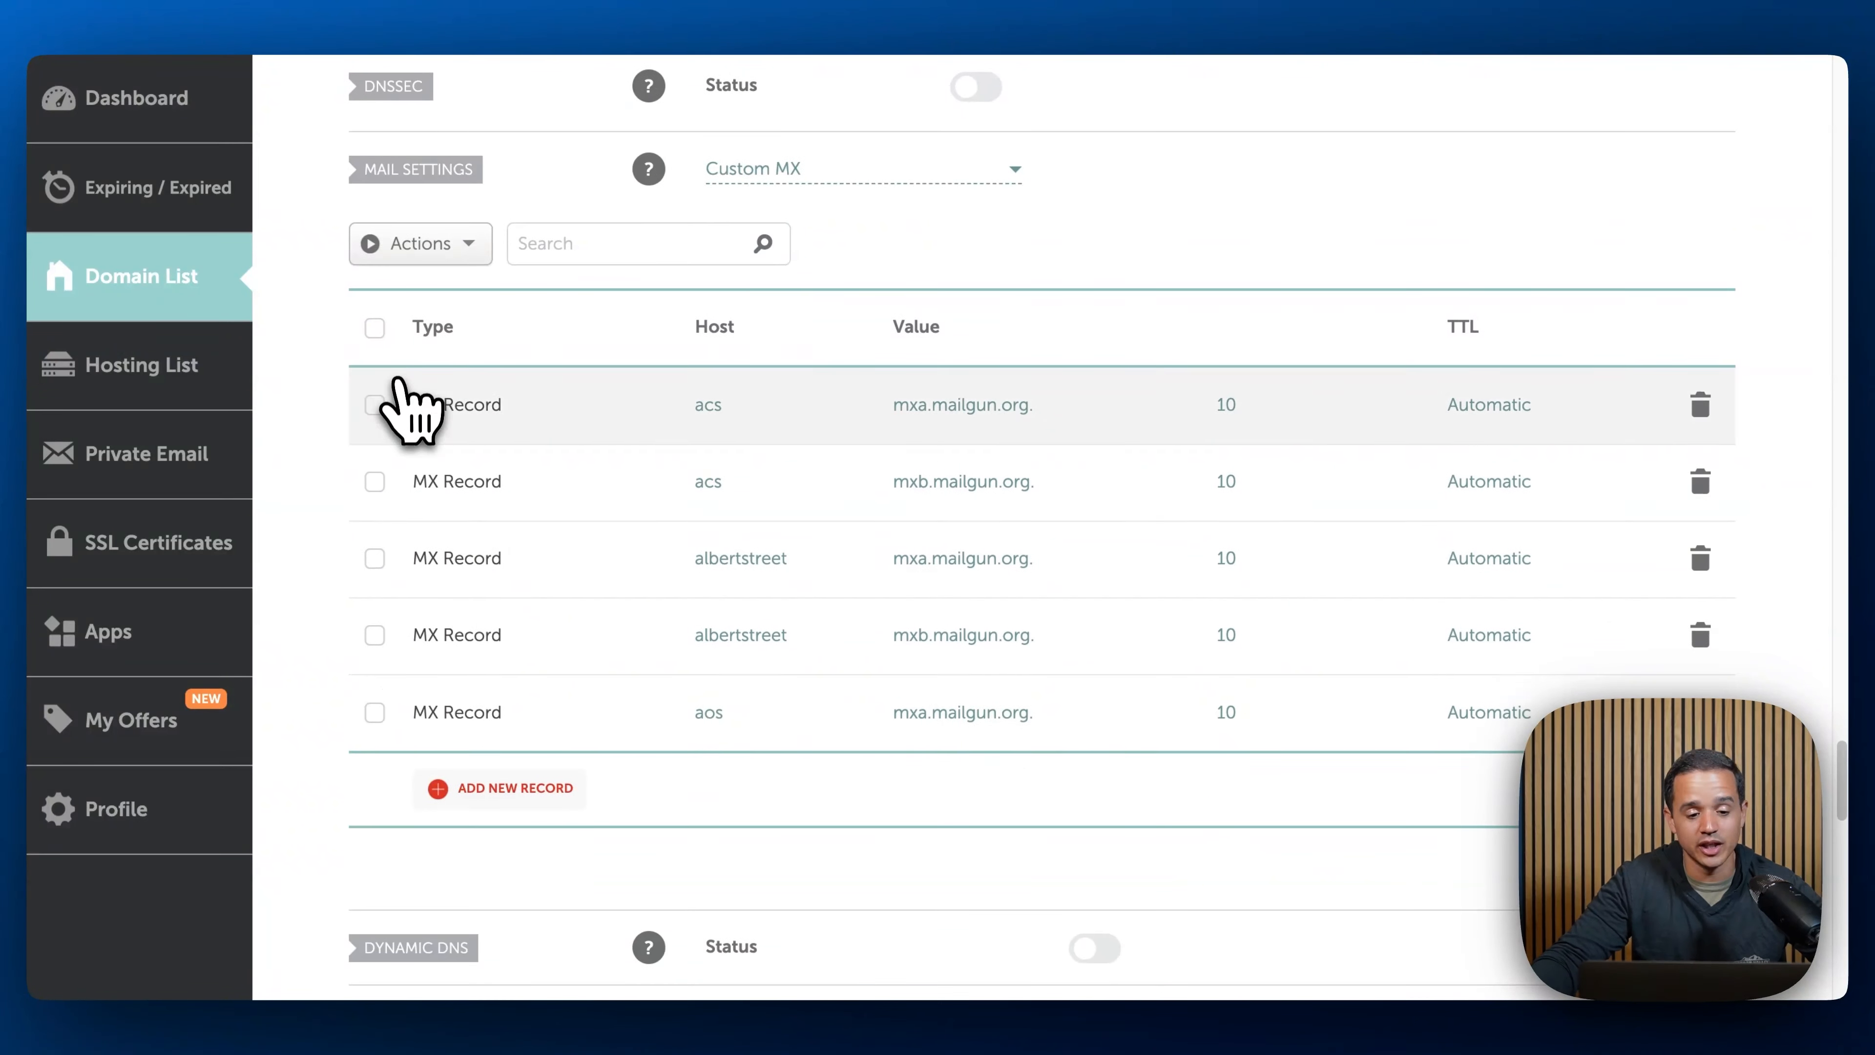
{"action": "left_click", "coordinate": [536, 789]}
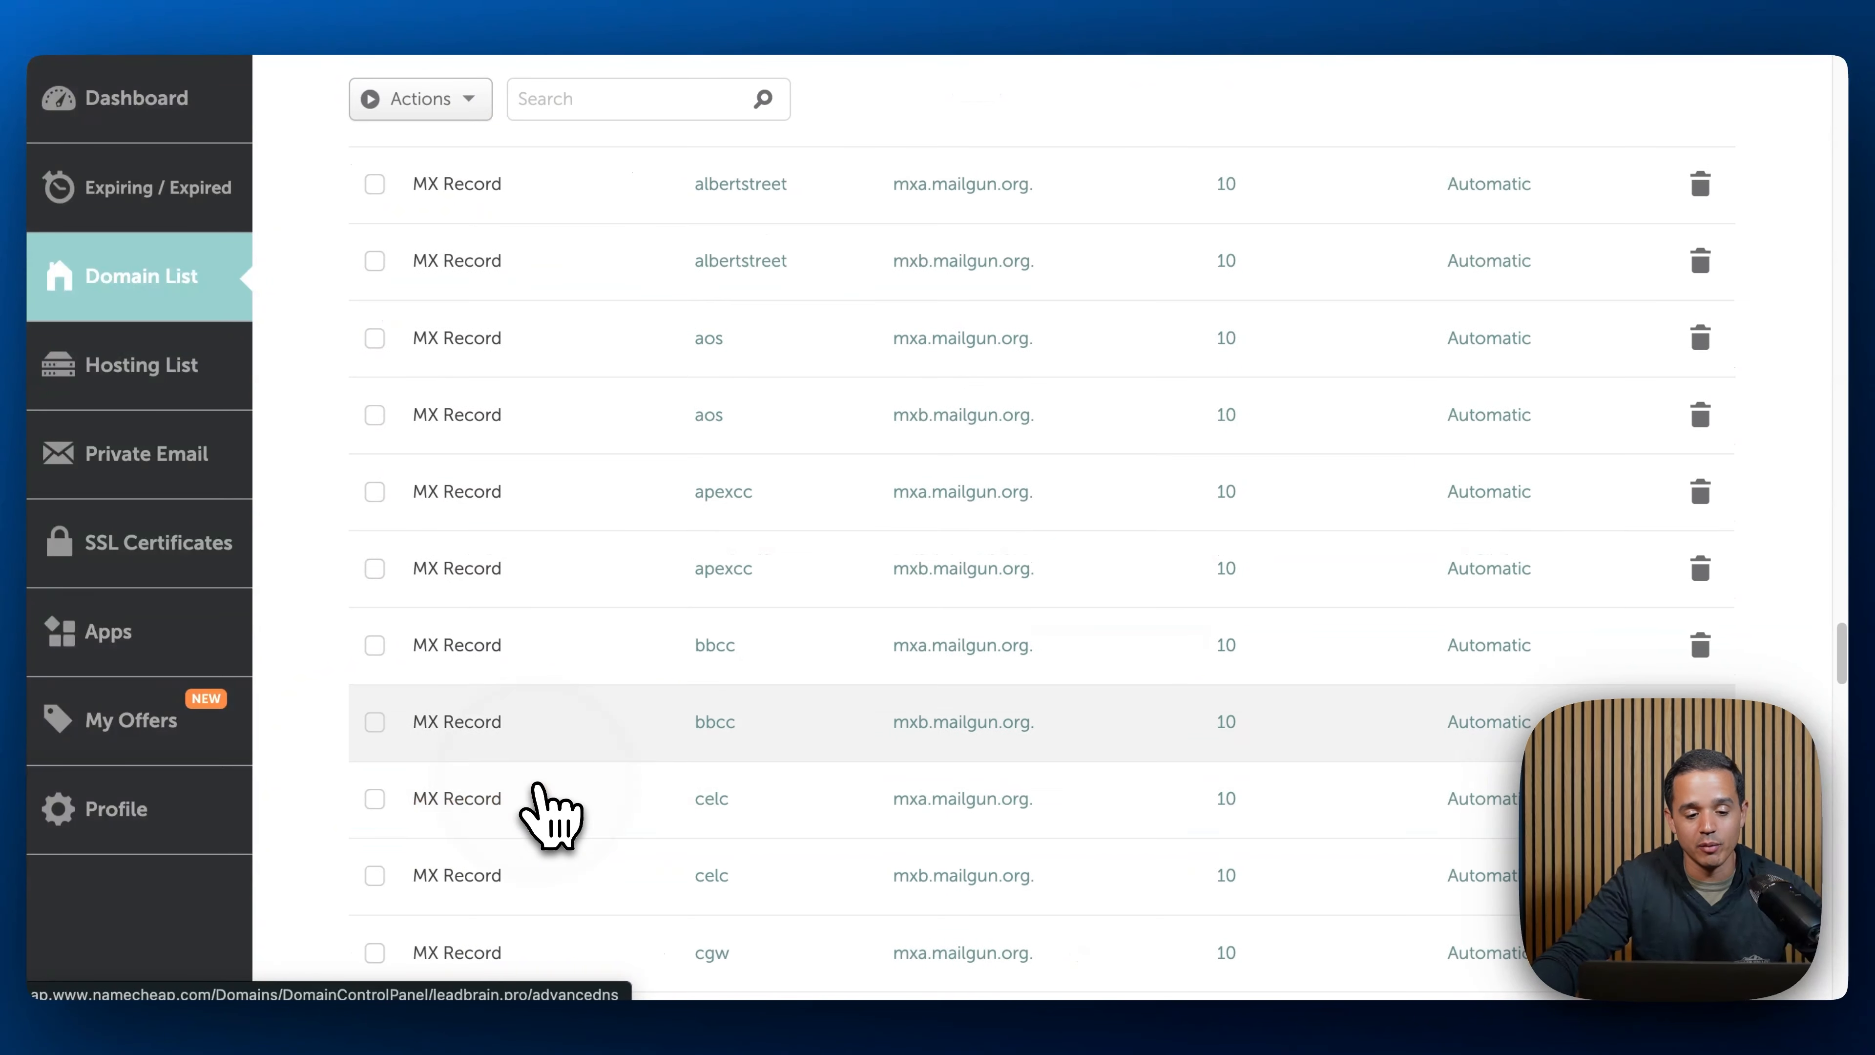
{"action": "scroll", "coordinate": [583, 753], "scroll_direction": "down", "scroll_amount": 10}
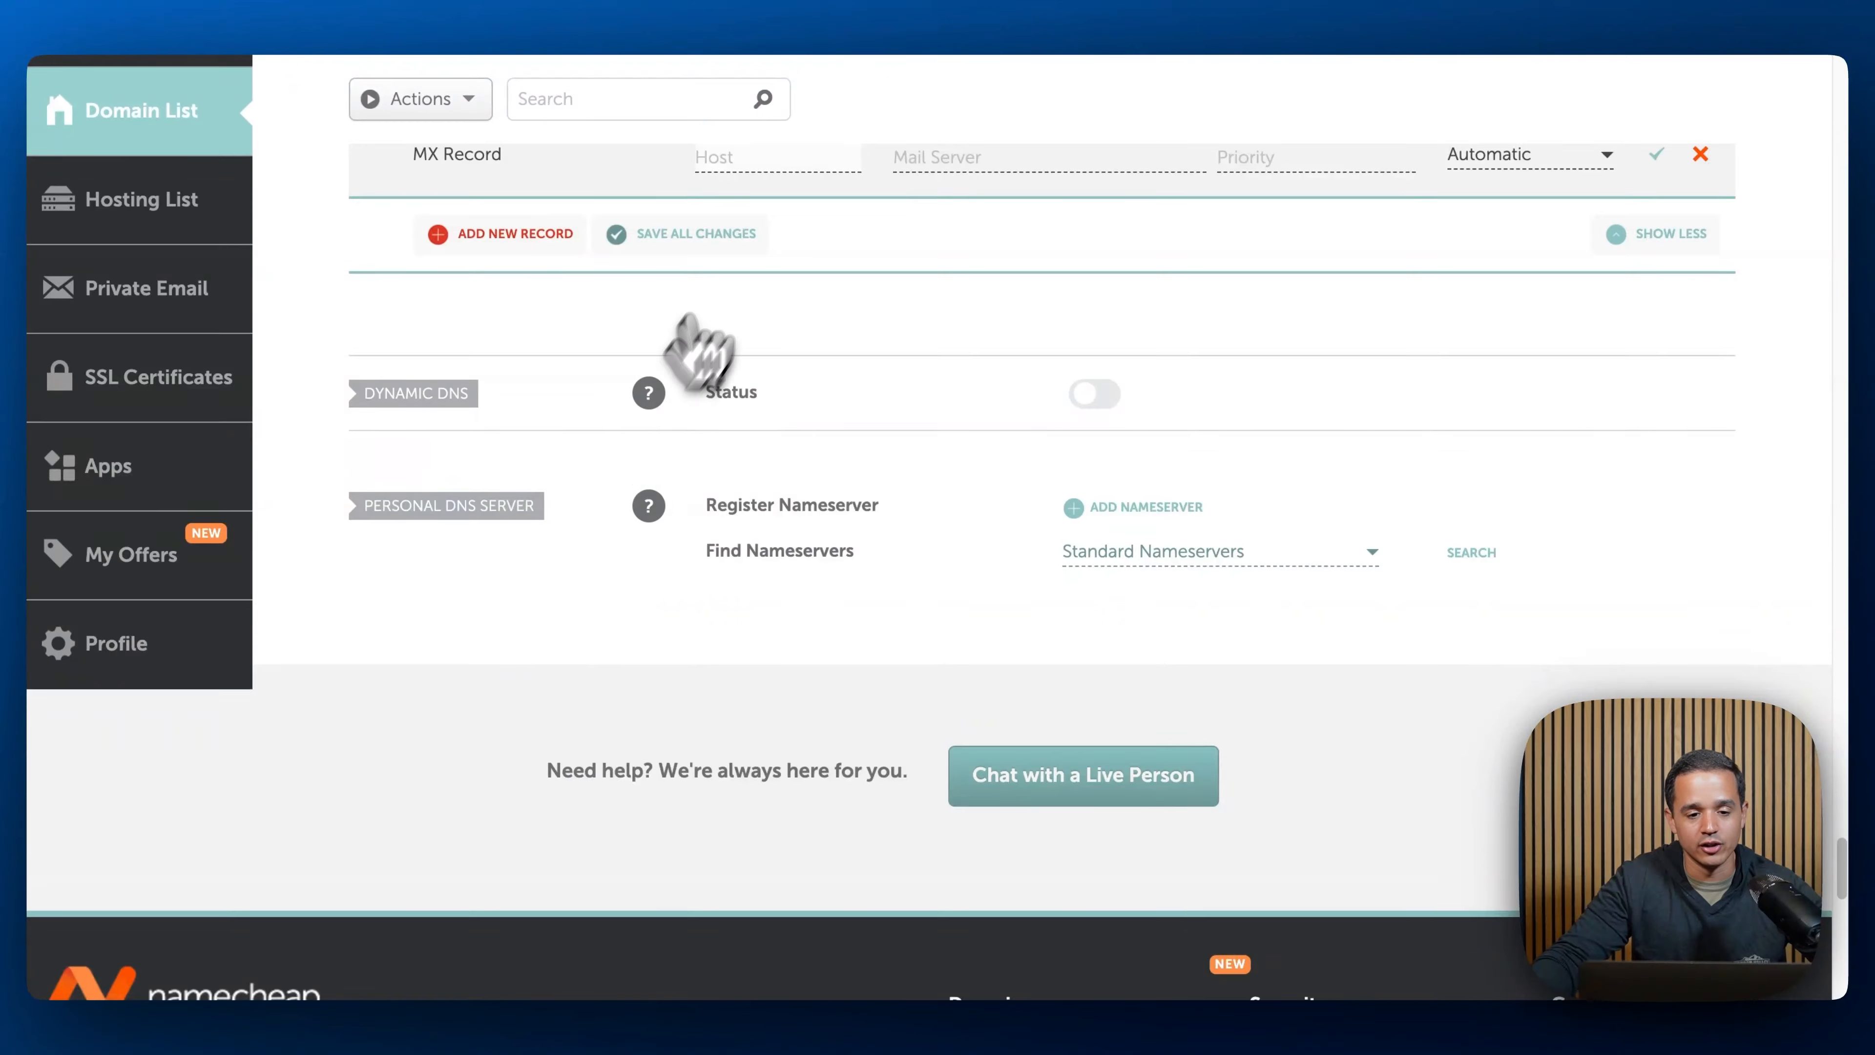
{"action": "scroll", "coordinate": [701, 306], "scroll_direction": "up", "scroll_amount": 3}
{"action": "left_click", "coordinate": [525, 2]}
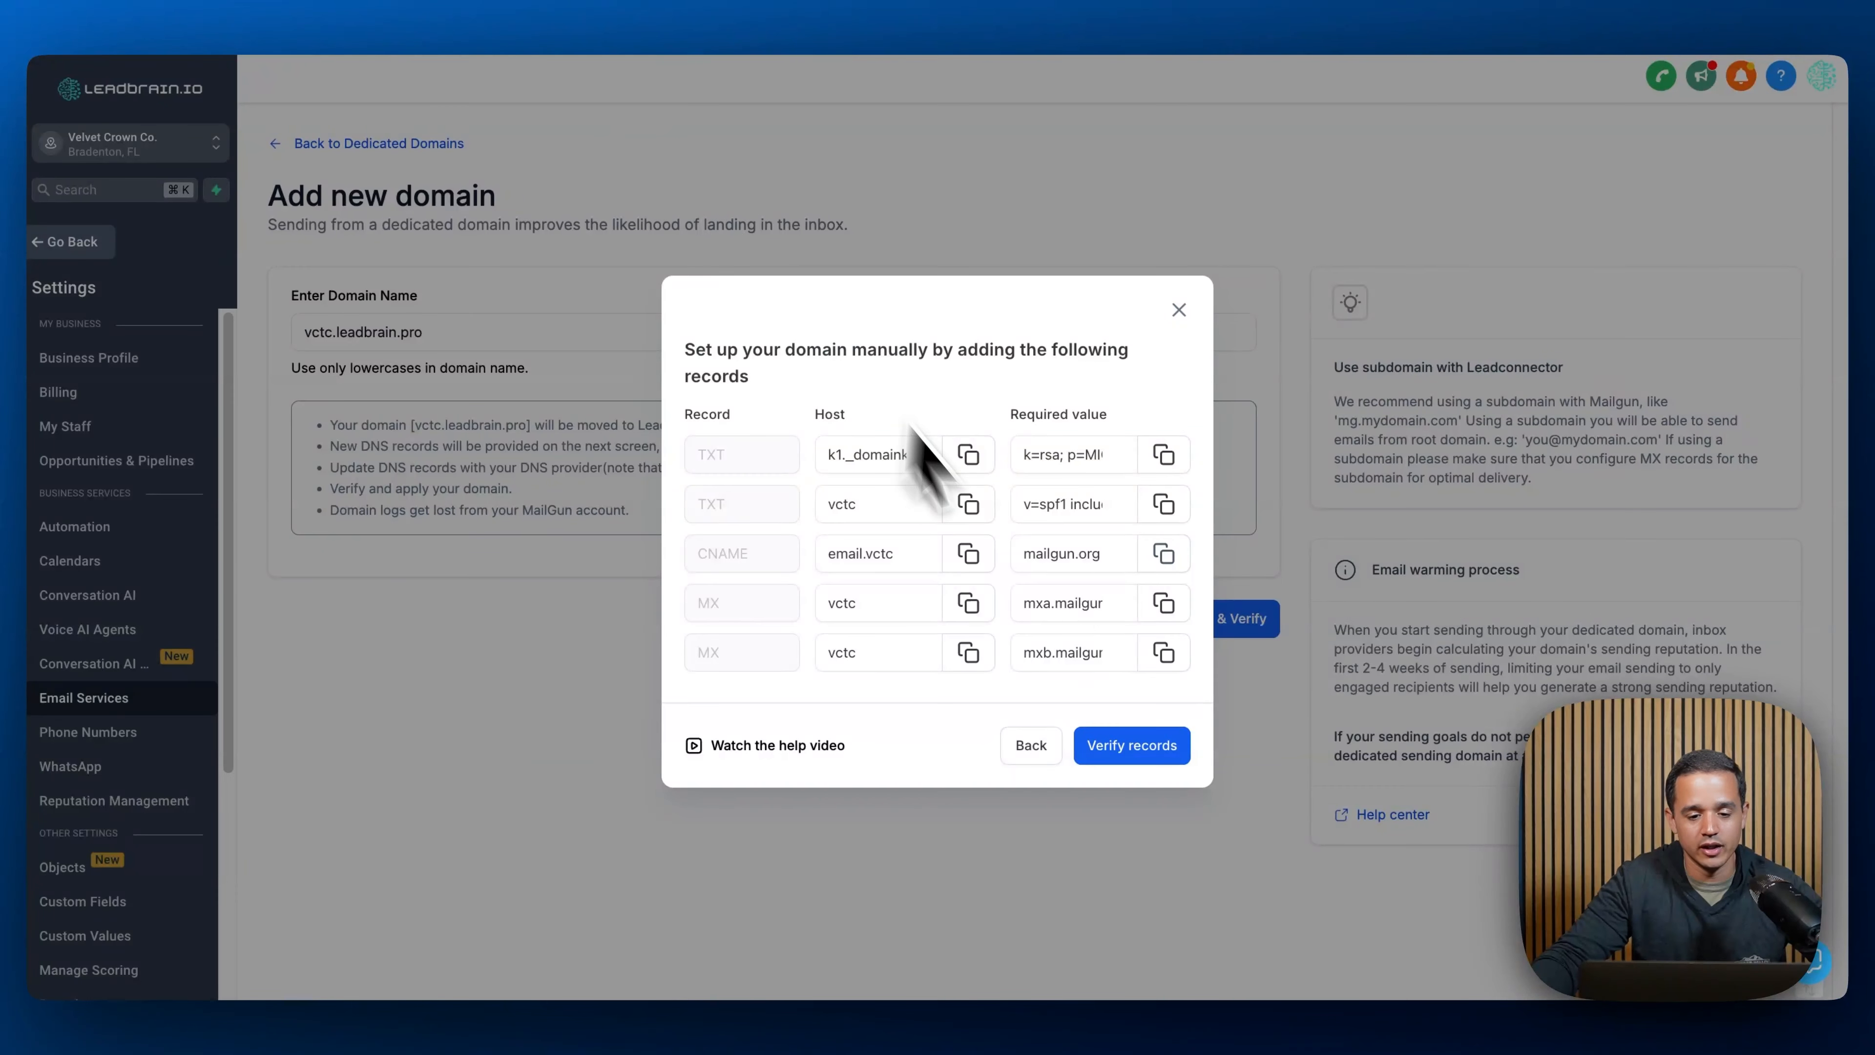
{"action": "left_click", "coordinate": [1164, 603]}
{"action": "left_click", "coordinate": [912, 4]}
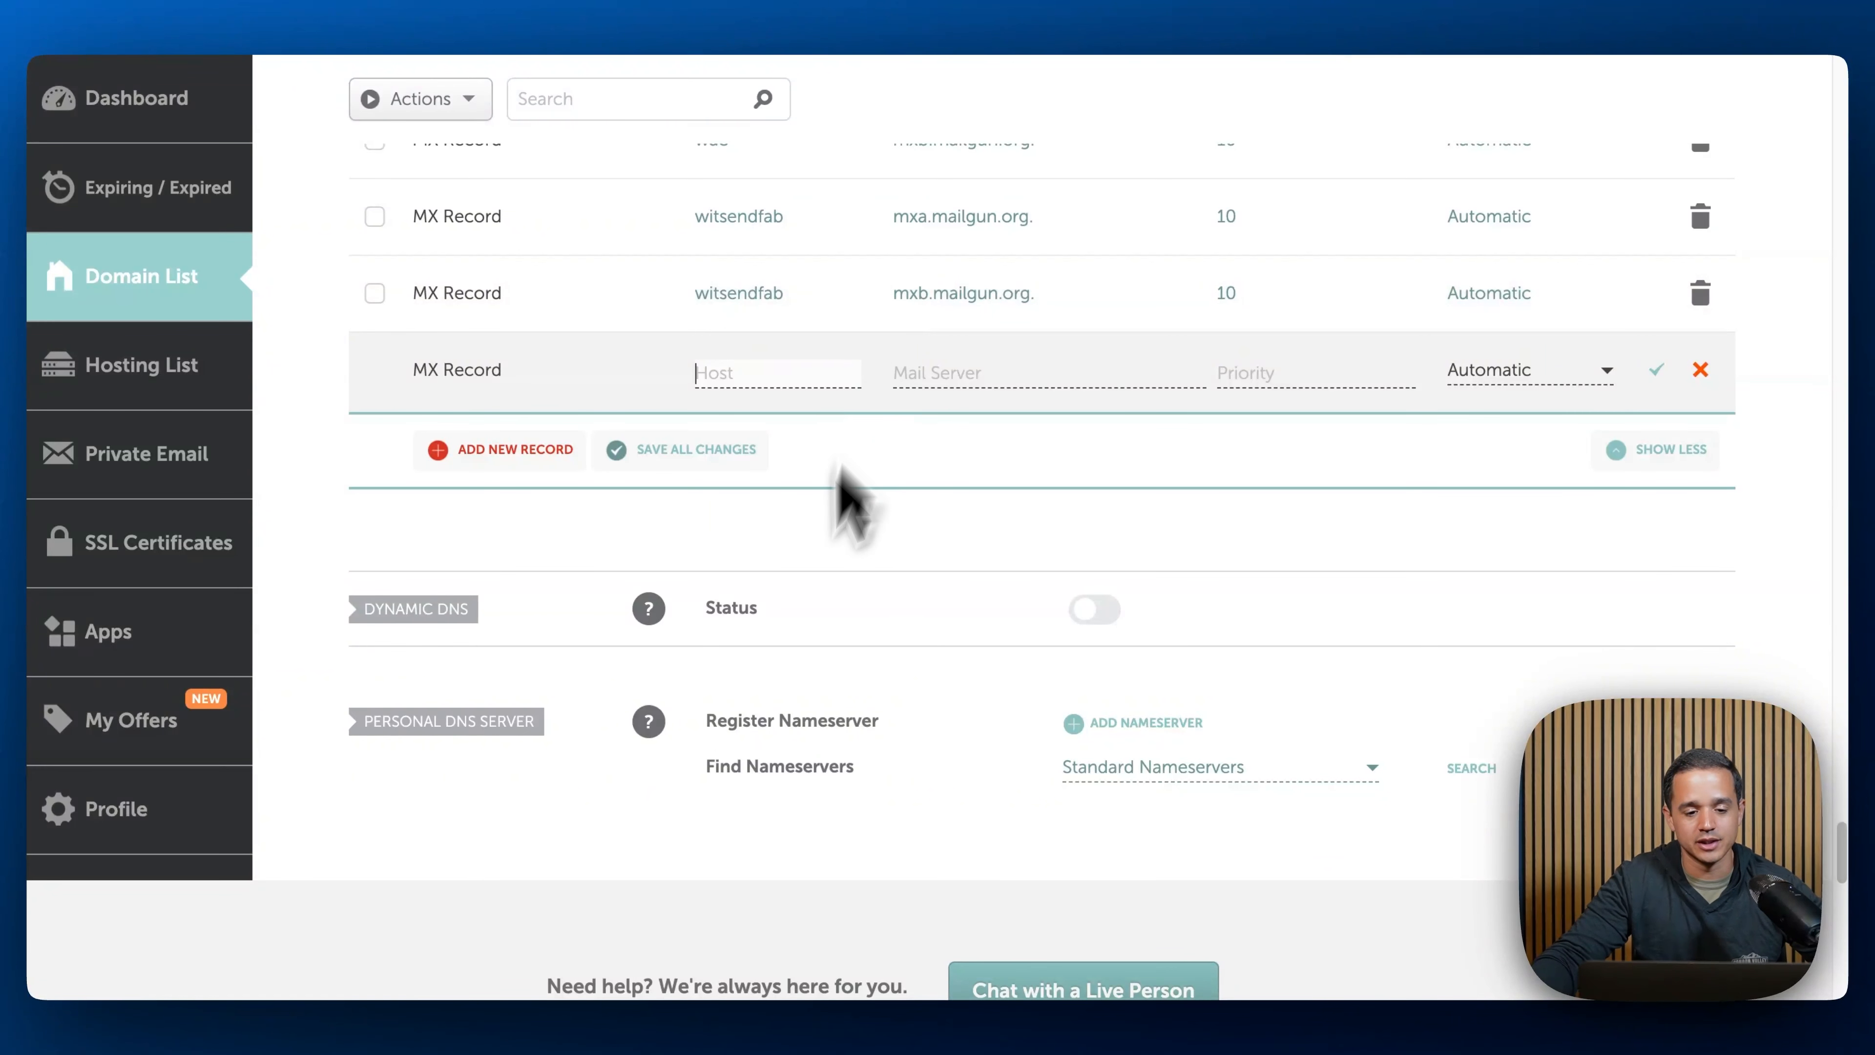
{"action": "left_click", "coordinate": [763, 373]}
{"action": "type", "text": "vctc"}
{"action": "key", "text": "Tab"}
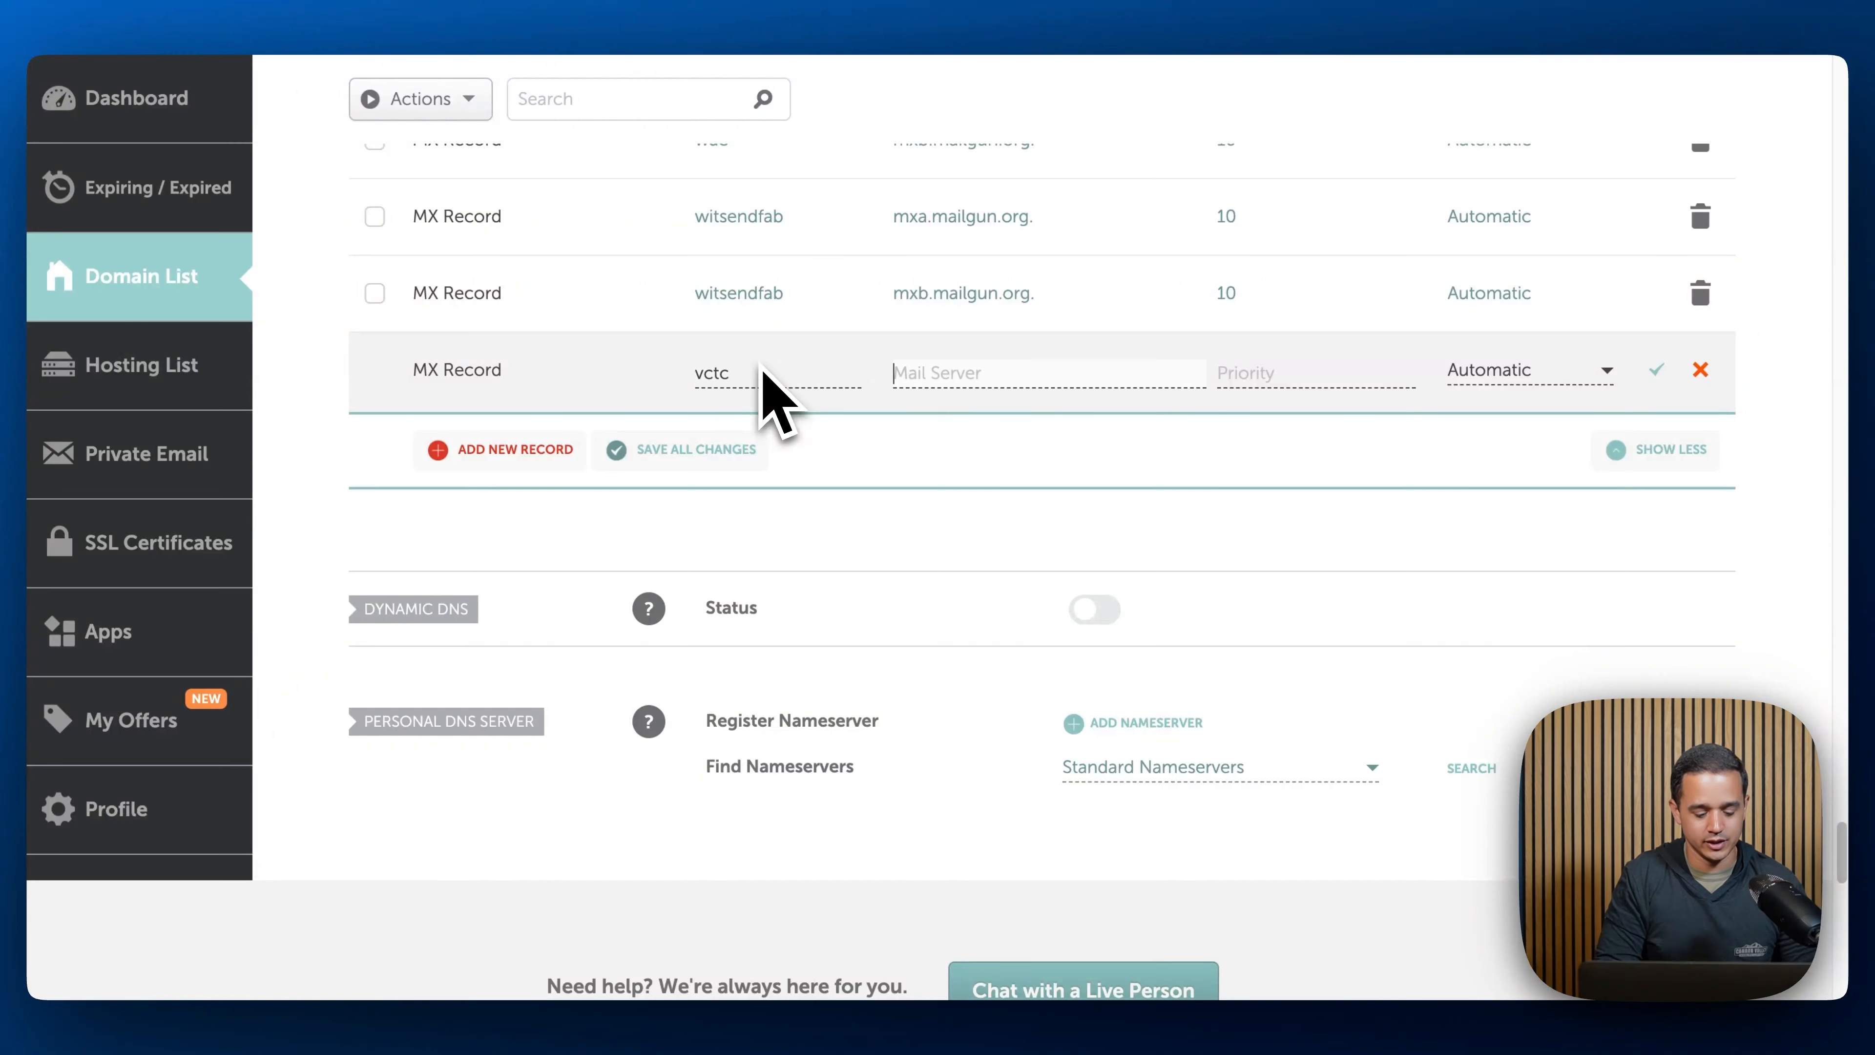
{"action": "key", "text": "super+v"}
{"action": "left_click", "coordinate": [1251, 373]}
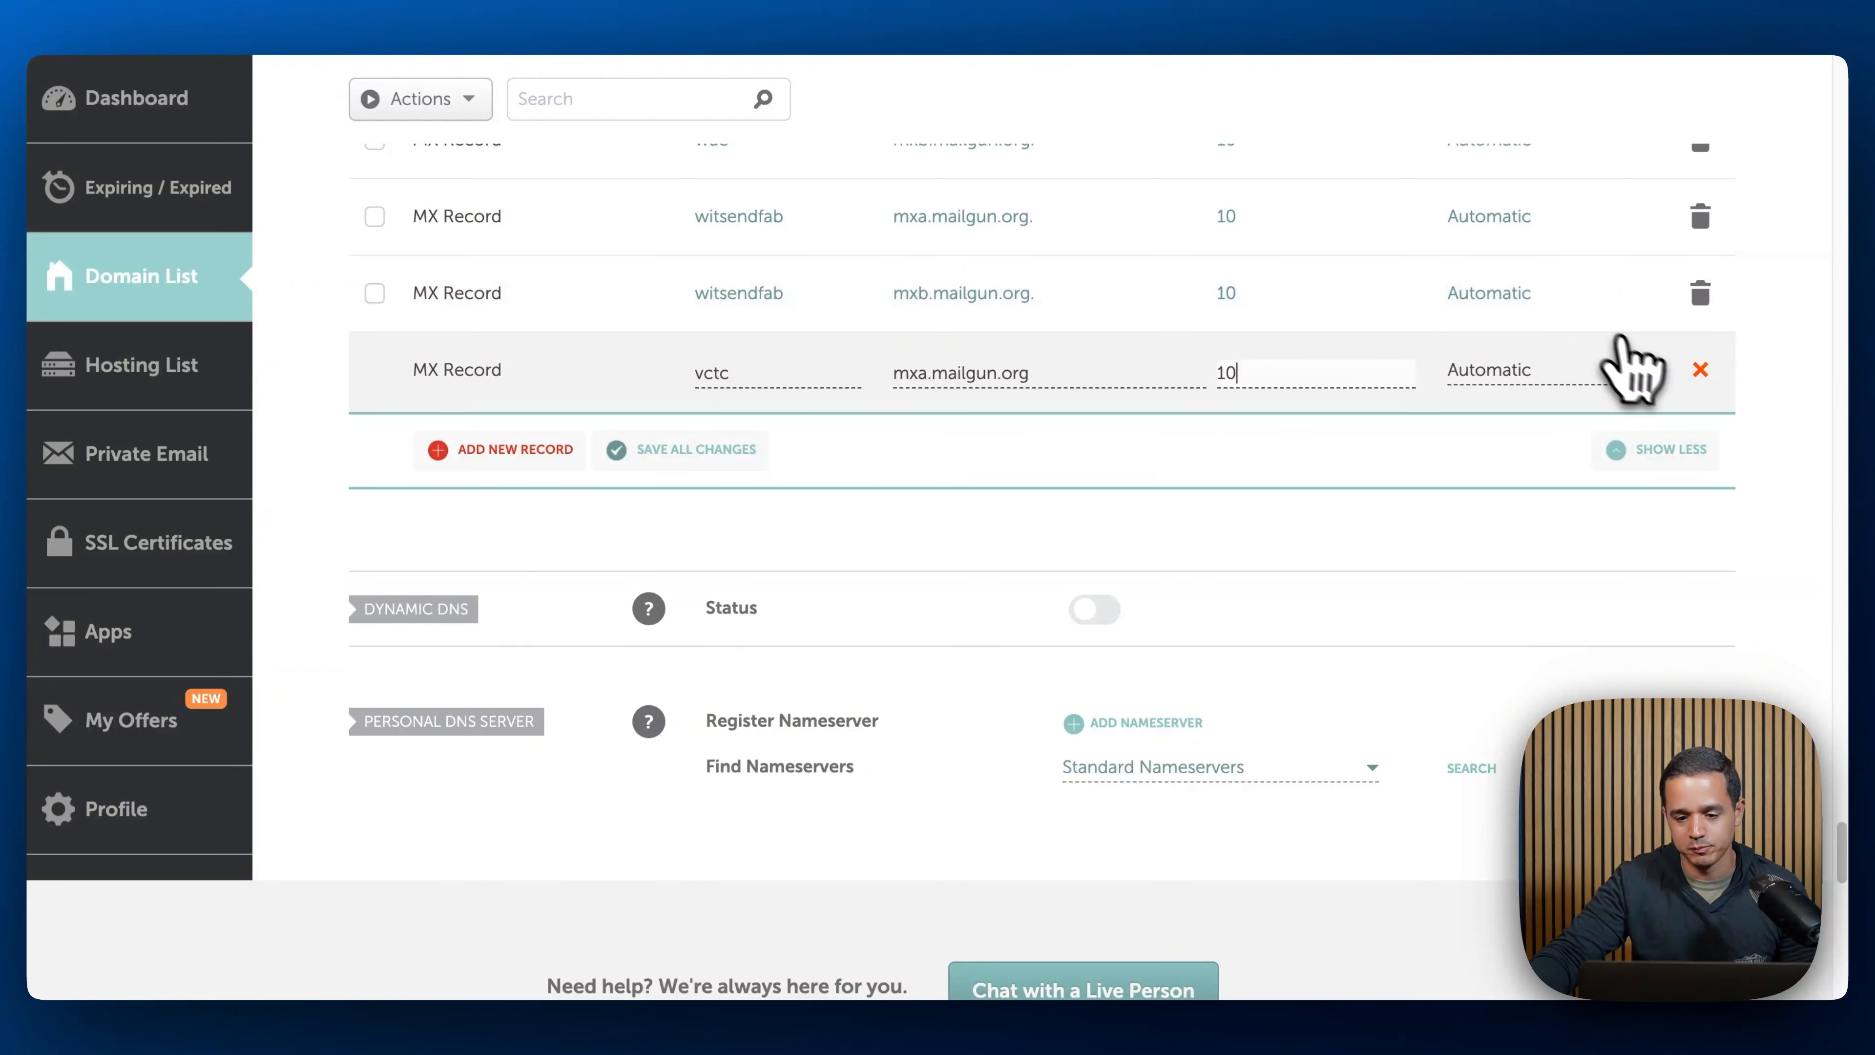
{"action": "left_click", "coordinate": [1657, 370]}
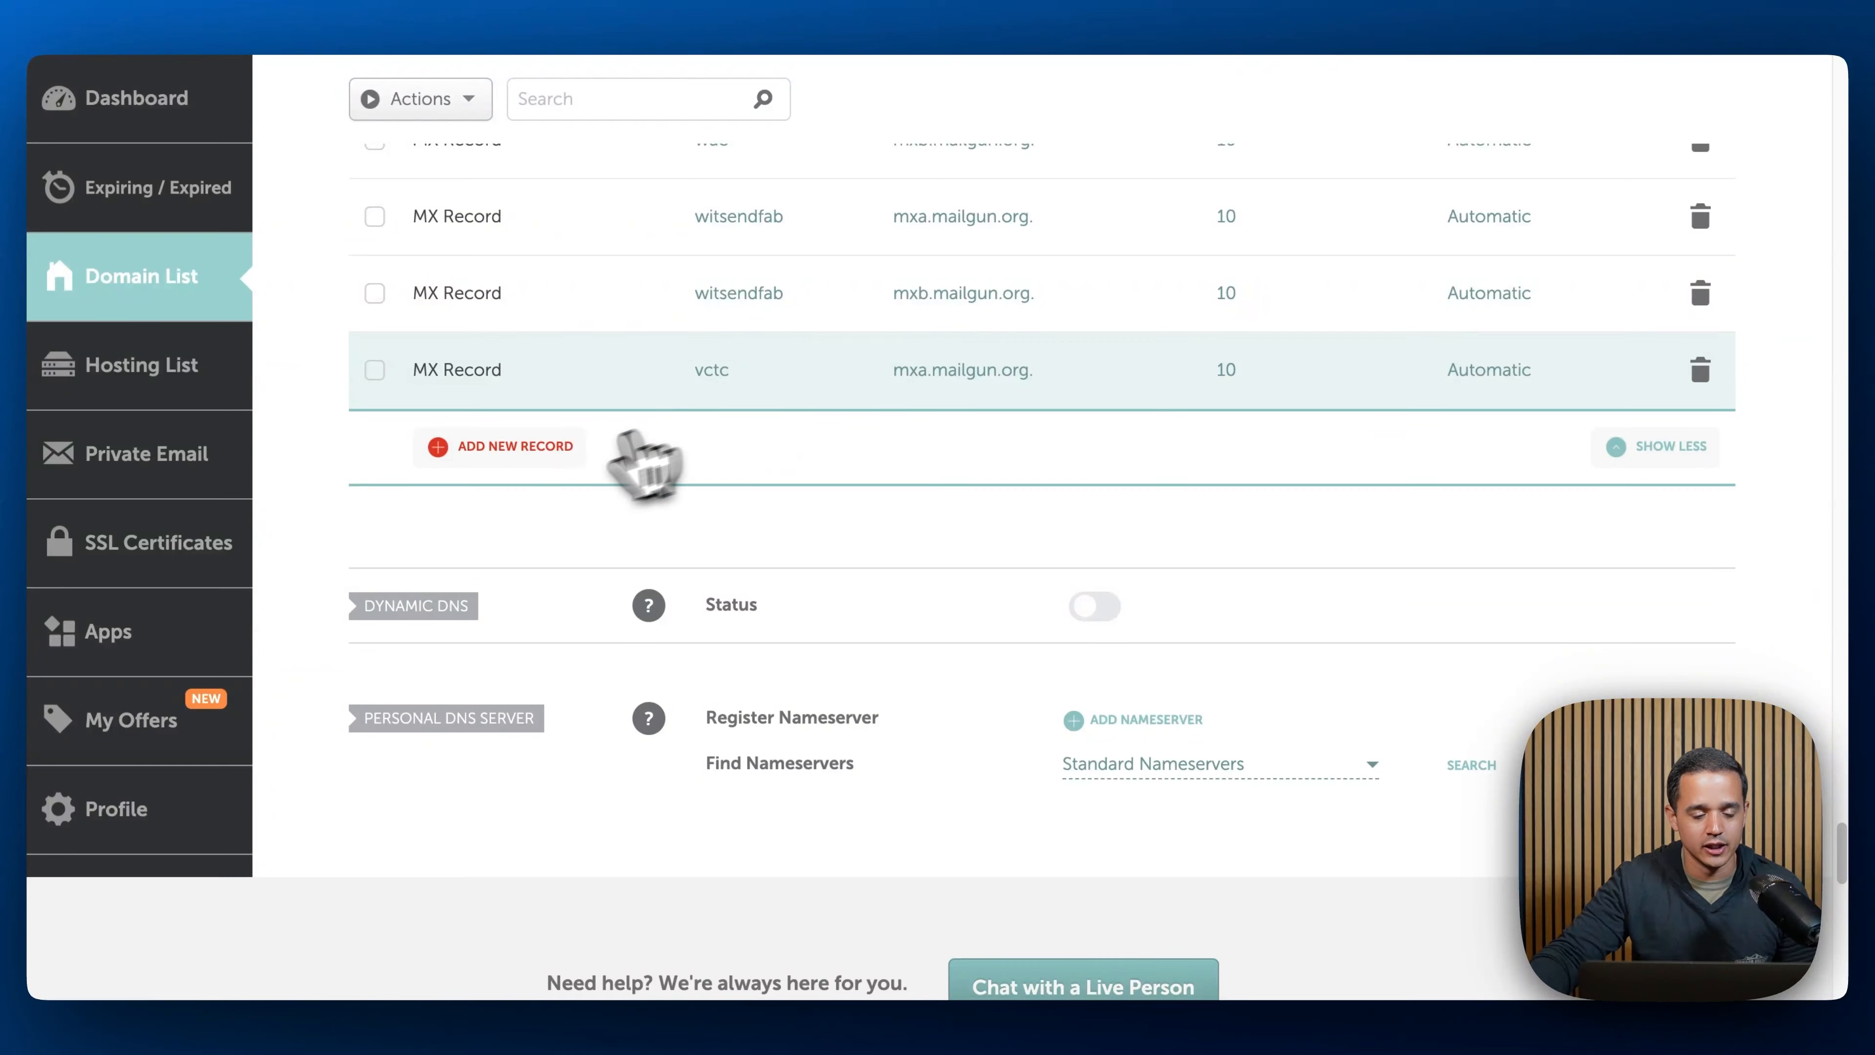
- Copy the second MX value from LeadConnector and add an MX record with host vctc, mail server mxb.mailgun.org, priority 10, then save it
{"action": "left_click", "coordinate": [602, 18]}
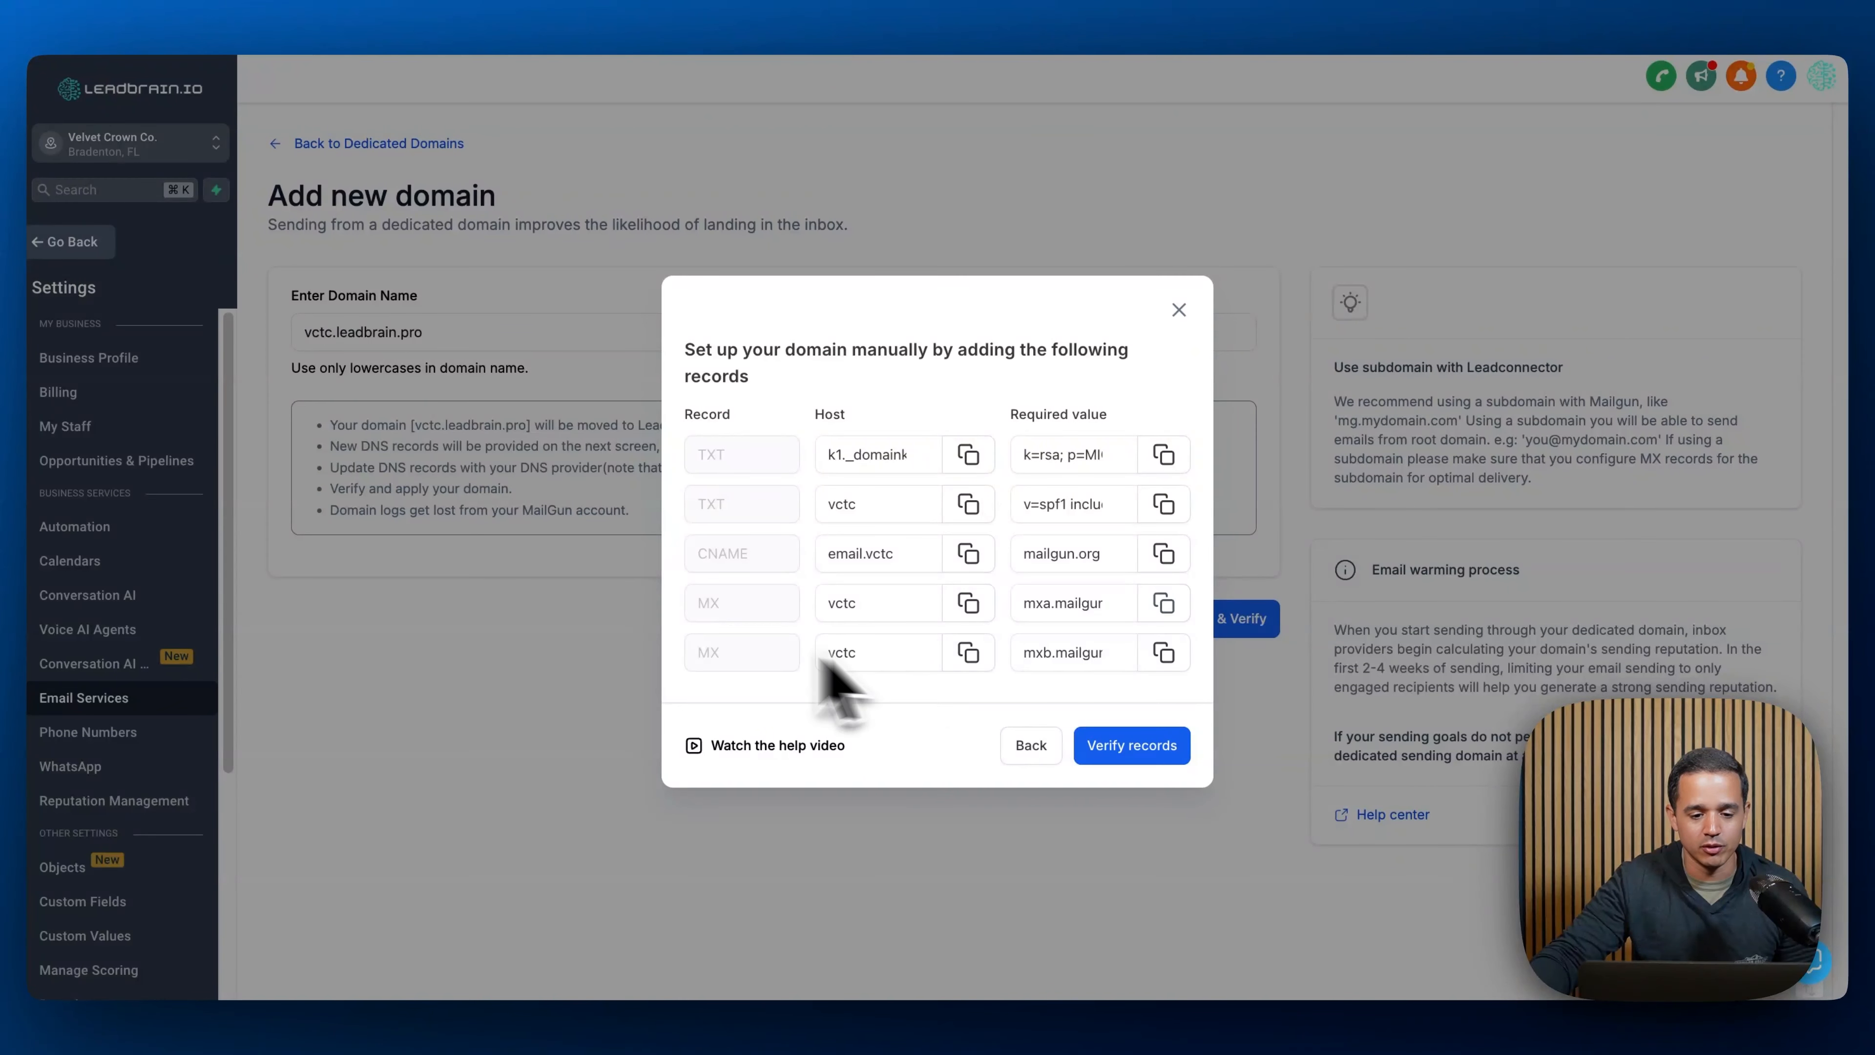
{"action": "double_click", "coordinate": [713, 654]}
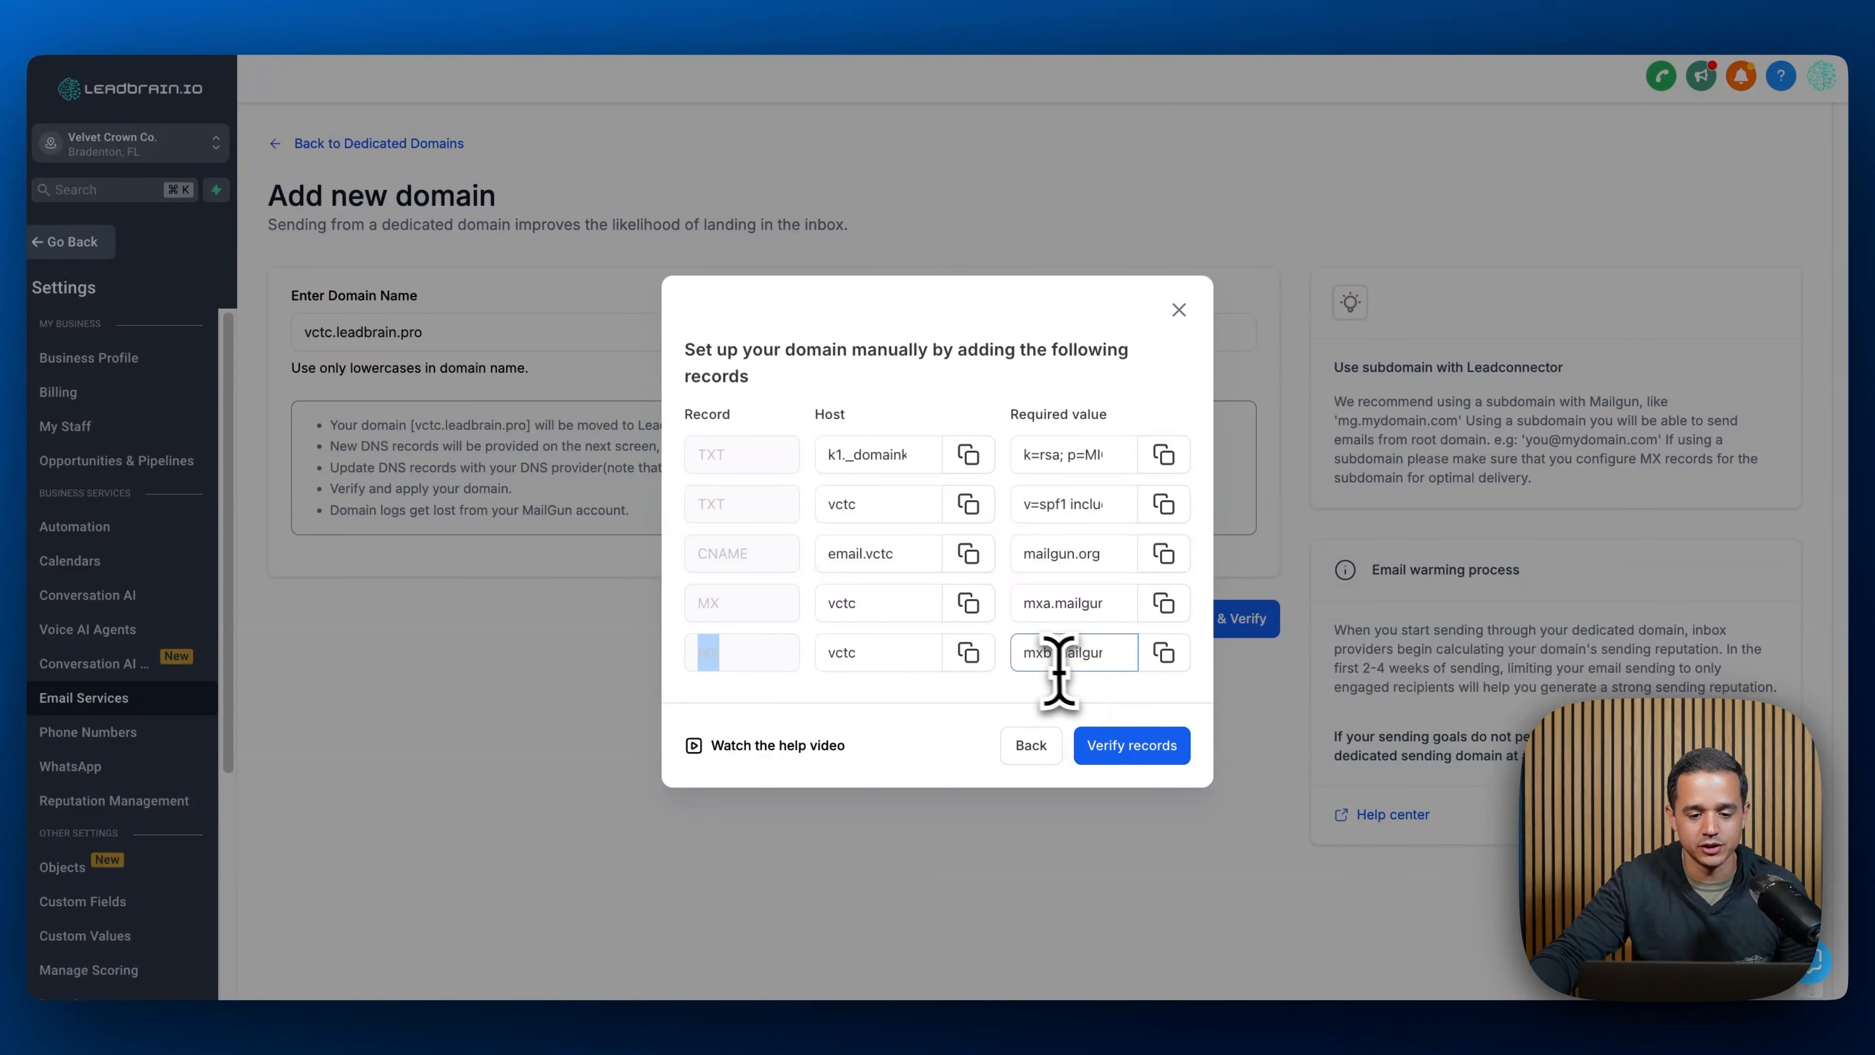
{"action": "left_click", "coordinate": [1068, 604]}
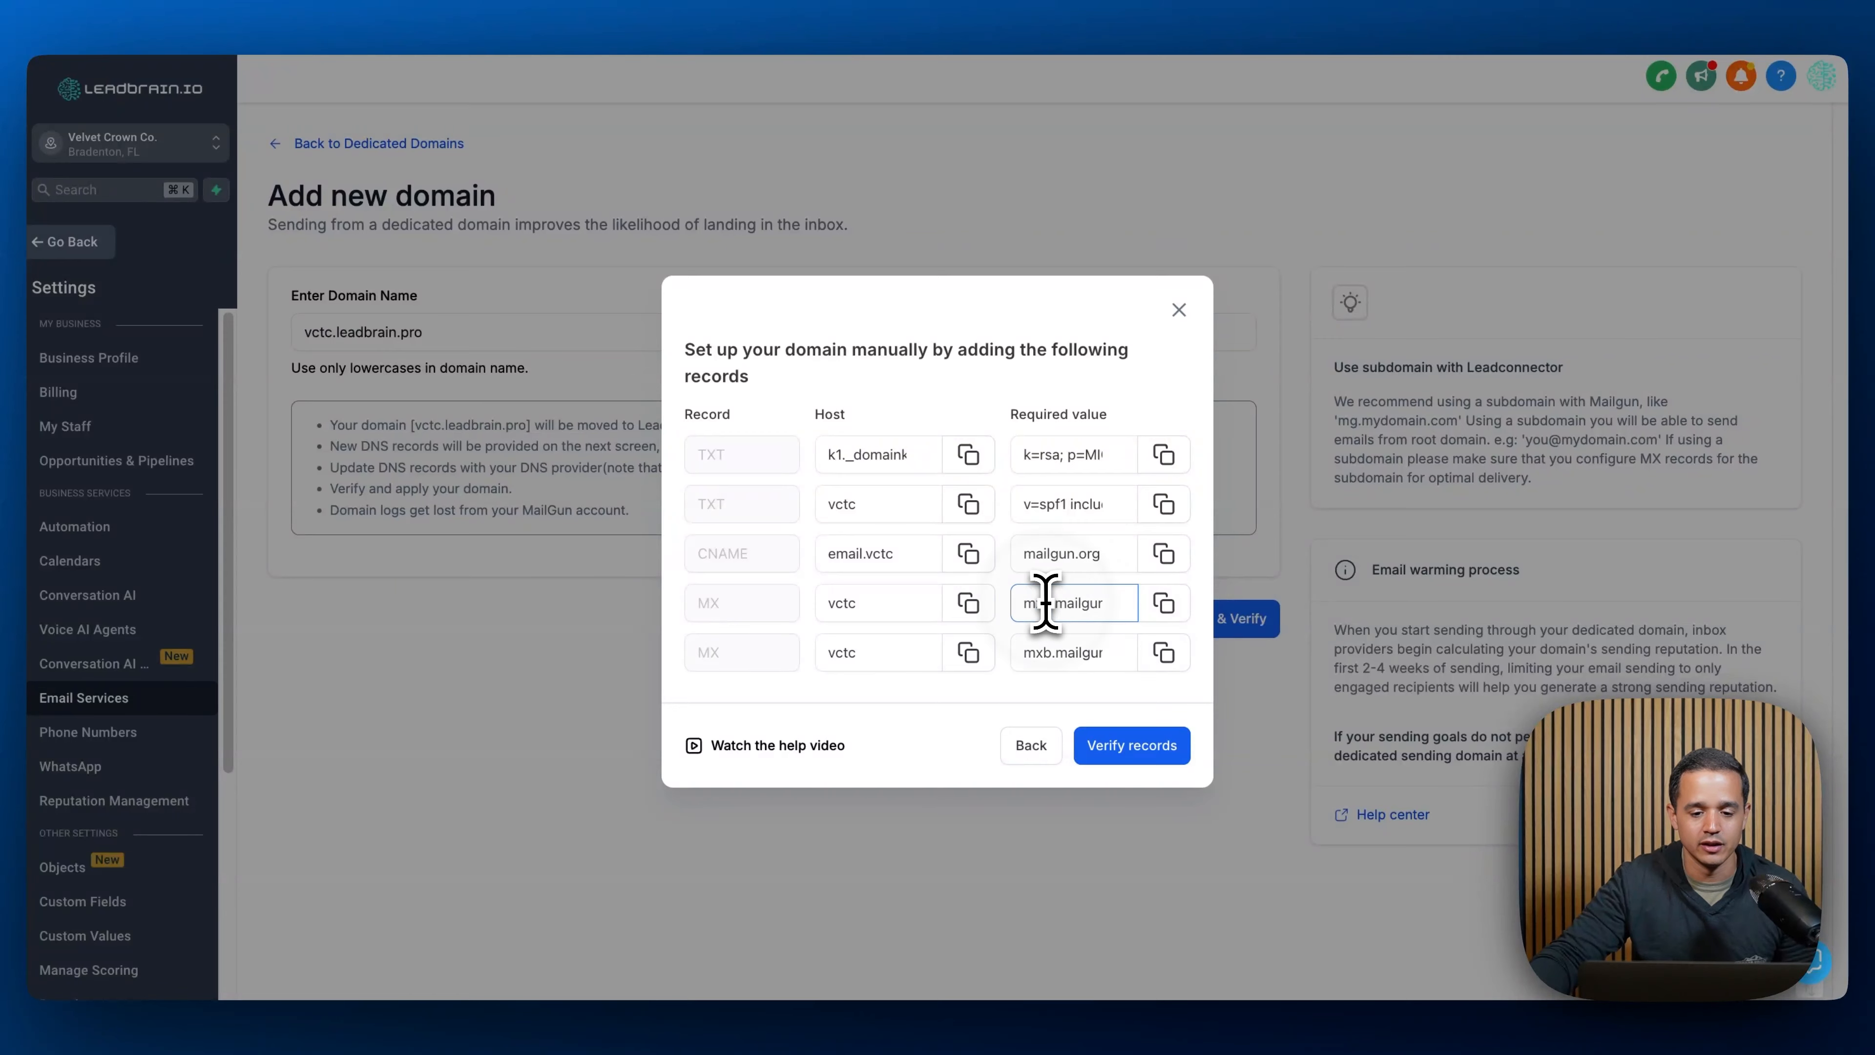
{"action": "left_click_drag", "start_coordinate": [1052, 650], "coordinate": [1034, 654]}
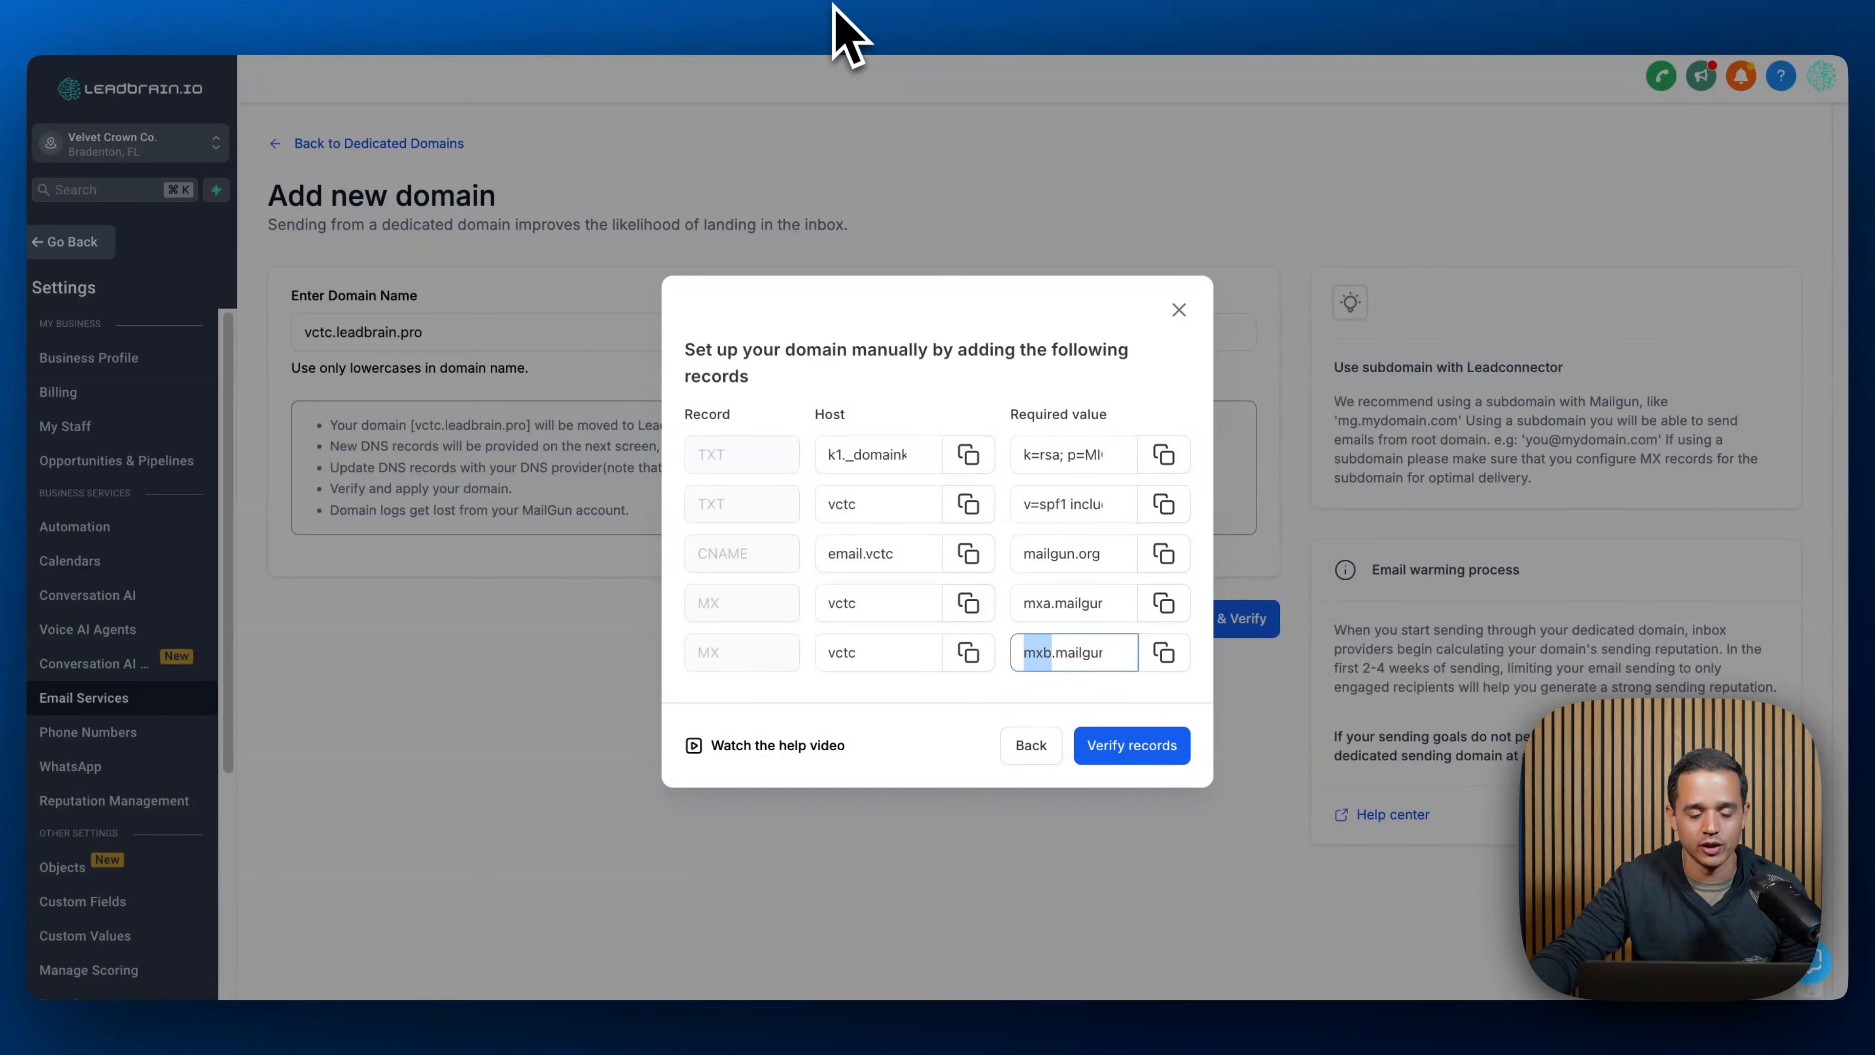
{"action": "left_click", "coordinate": [837, 22]}
{"action": "left_click", "coordinate": [556, 443]}
{"action": "left_click", "coordinate": [756, 467]}
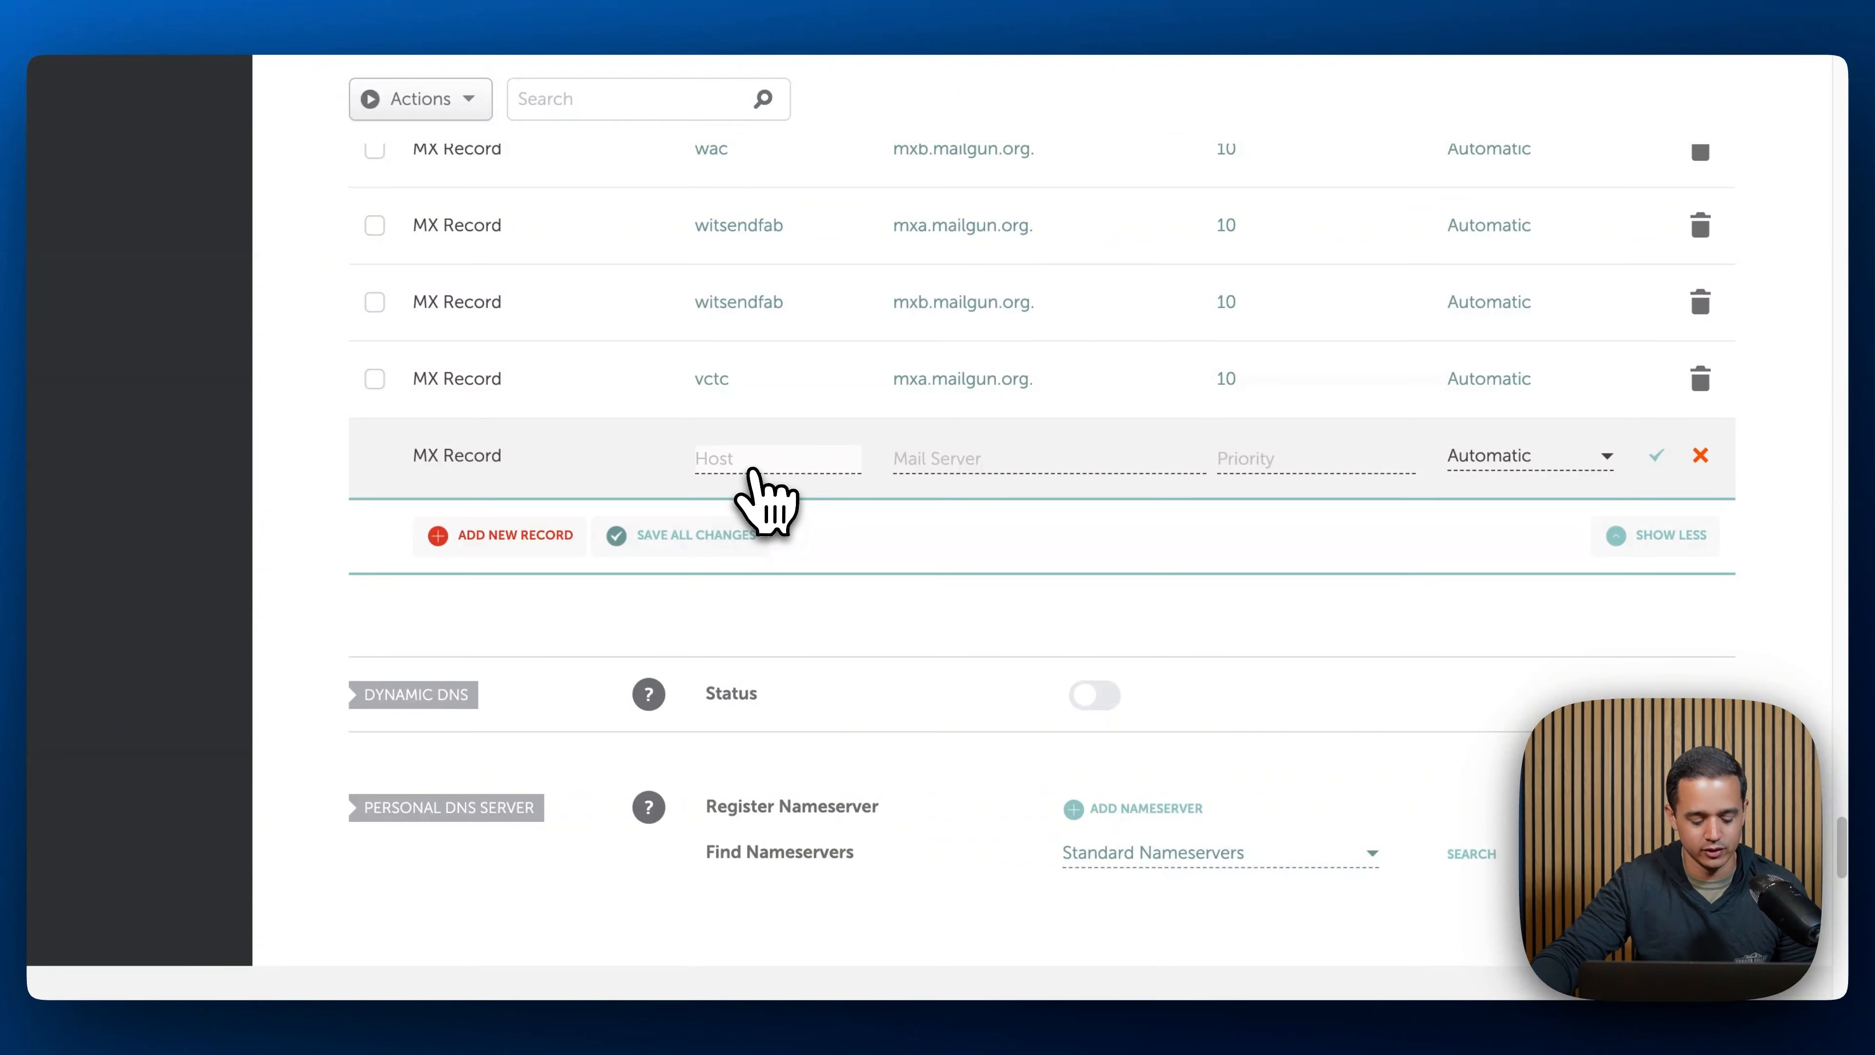
{"action": "type", "text": "vctc"}
{"action": "key", "text": "Tab"}
{"action": "type", "text": "m"}
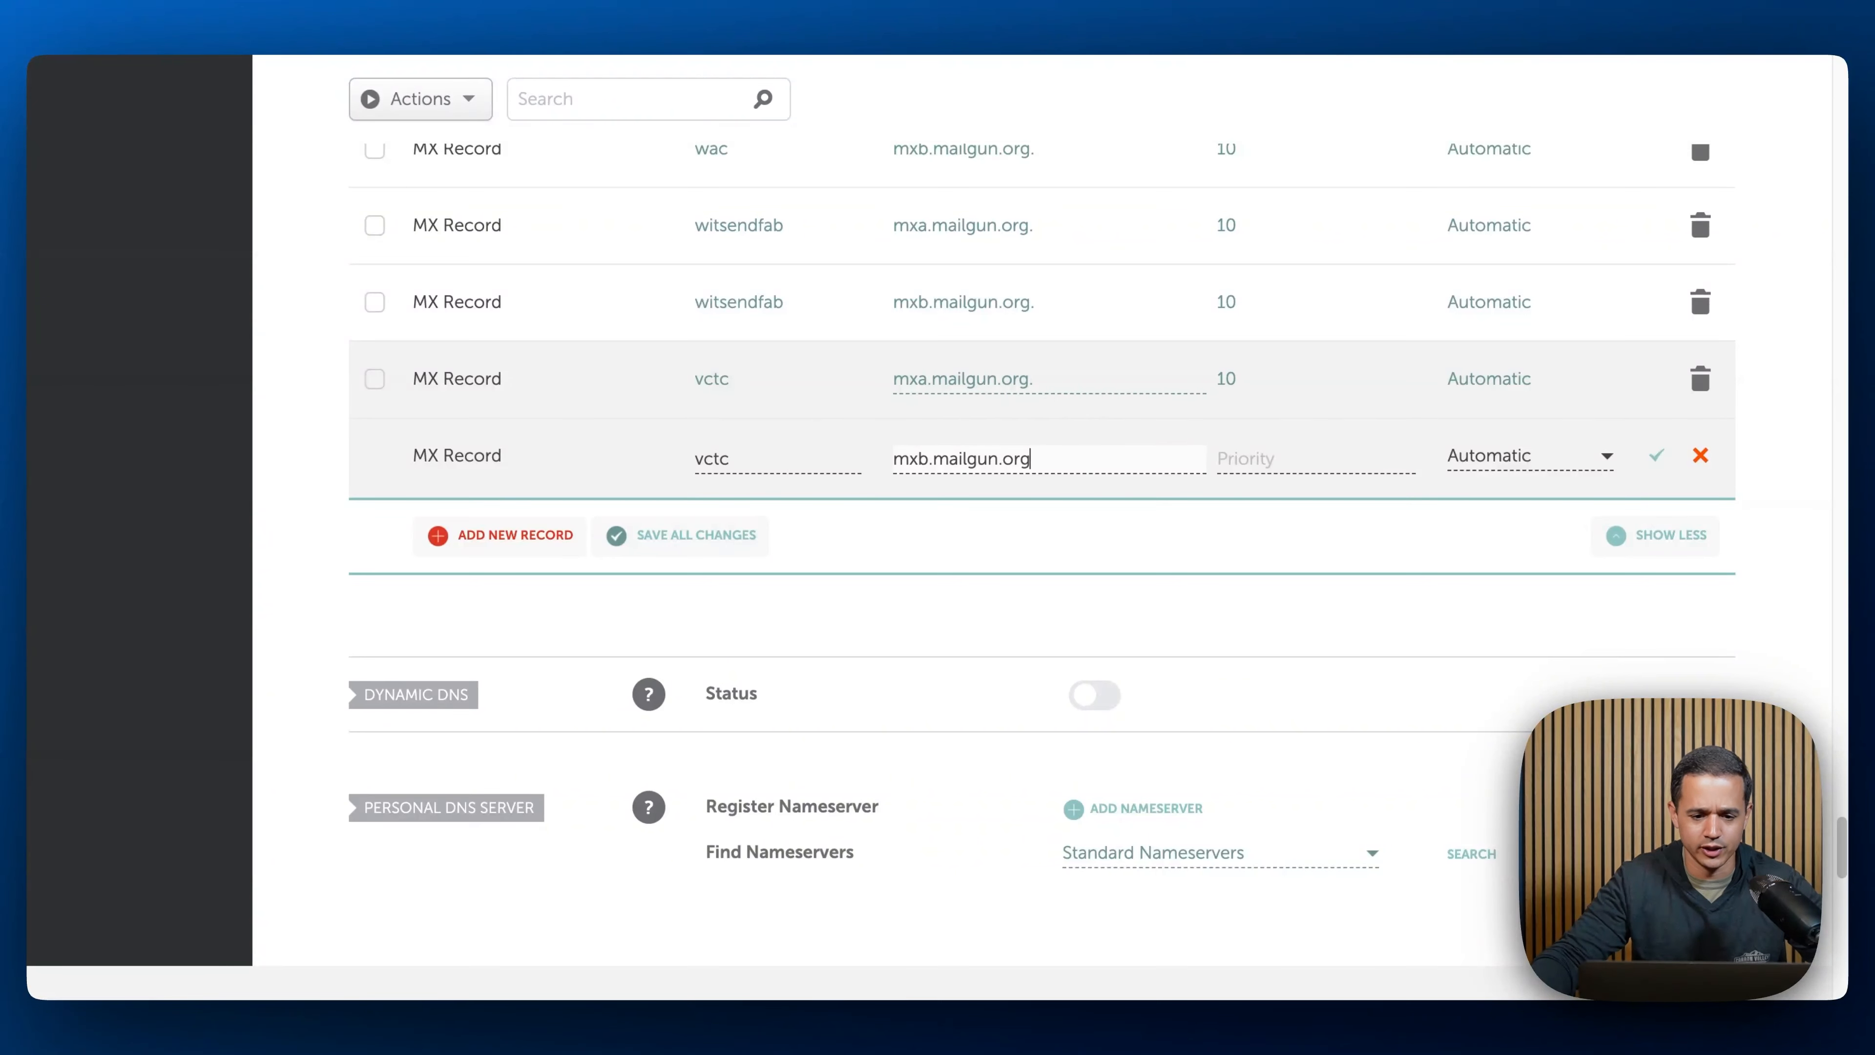
{"action": "left_click", "coordinate": [1250, 461]}
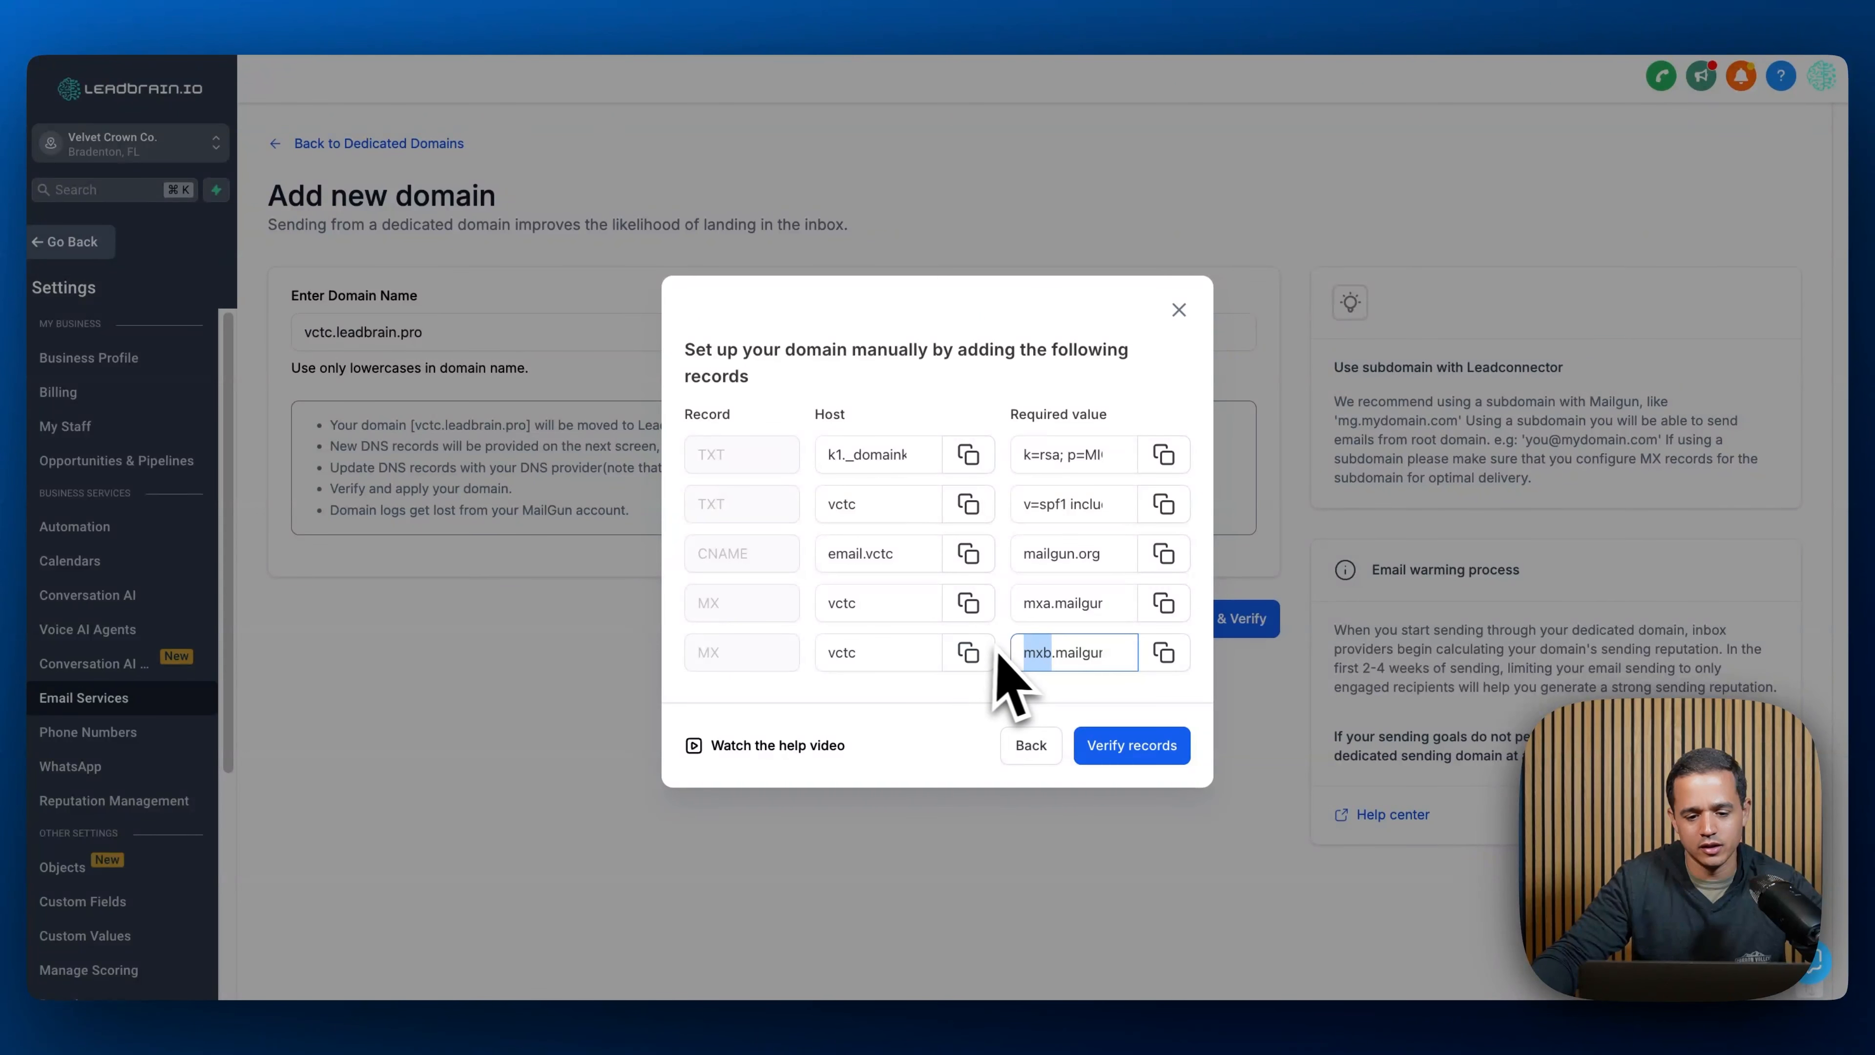
{"action": "left_click", "coordinate": [879, 20]}
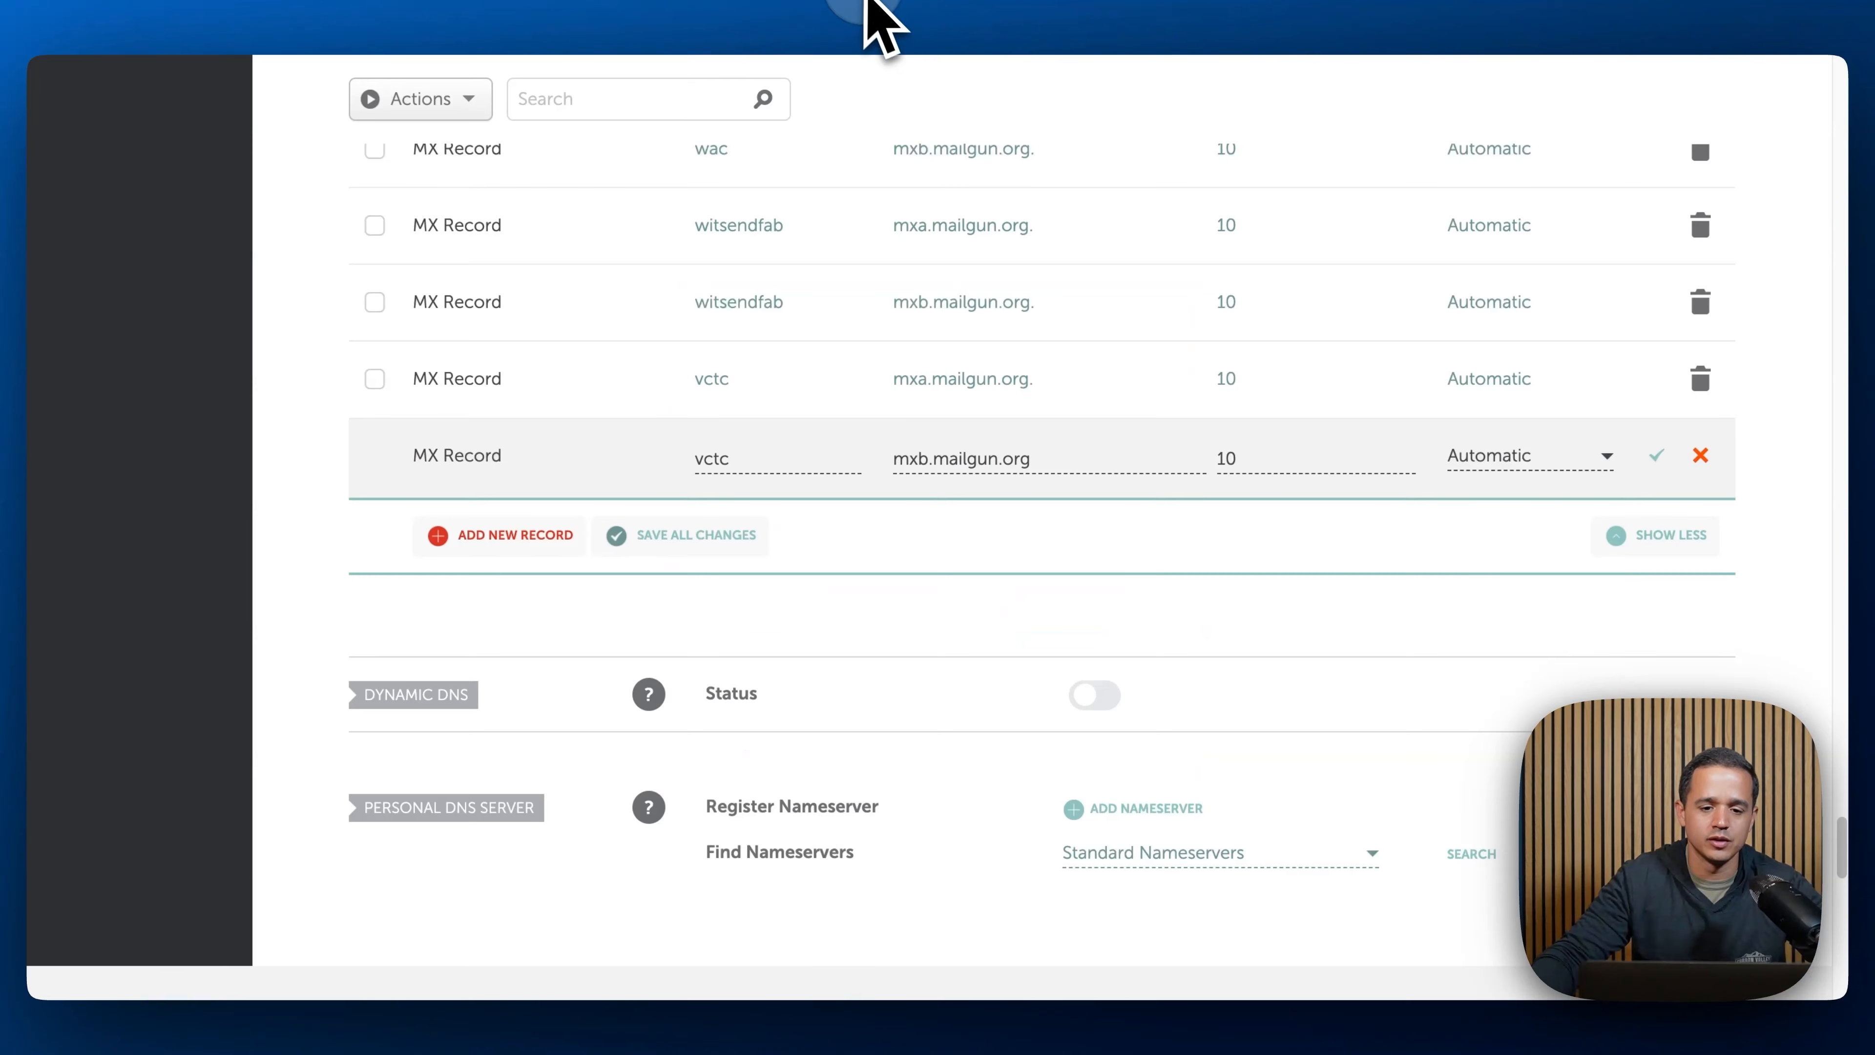
{"action": "left_click", "coordinate": [1657, 456]}
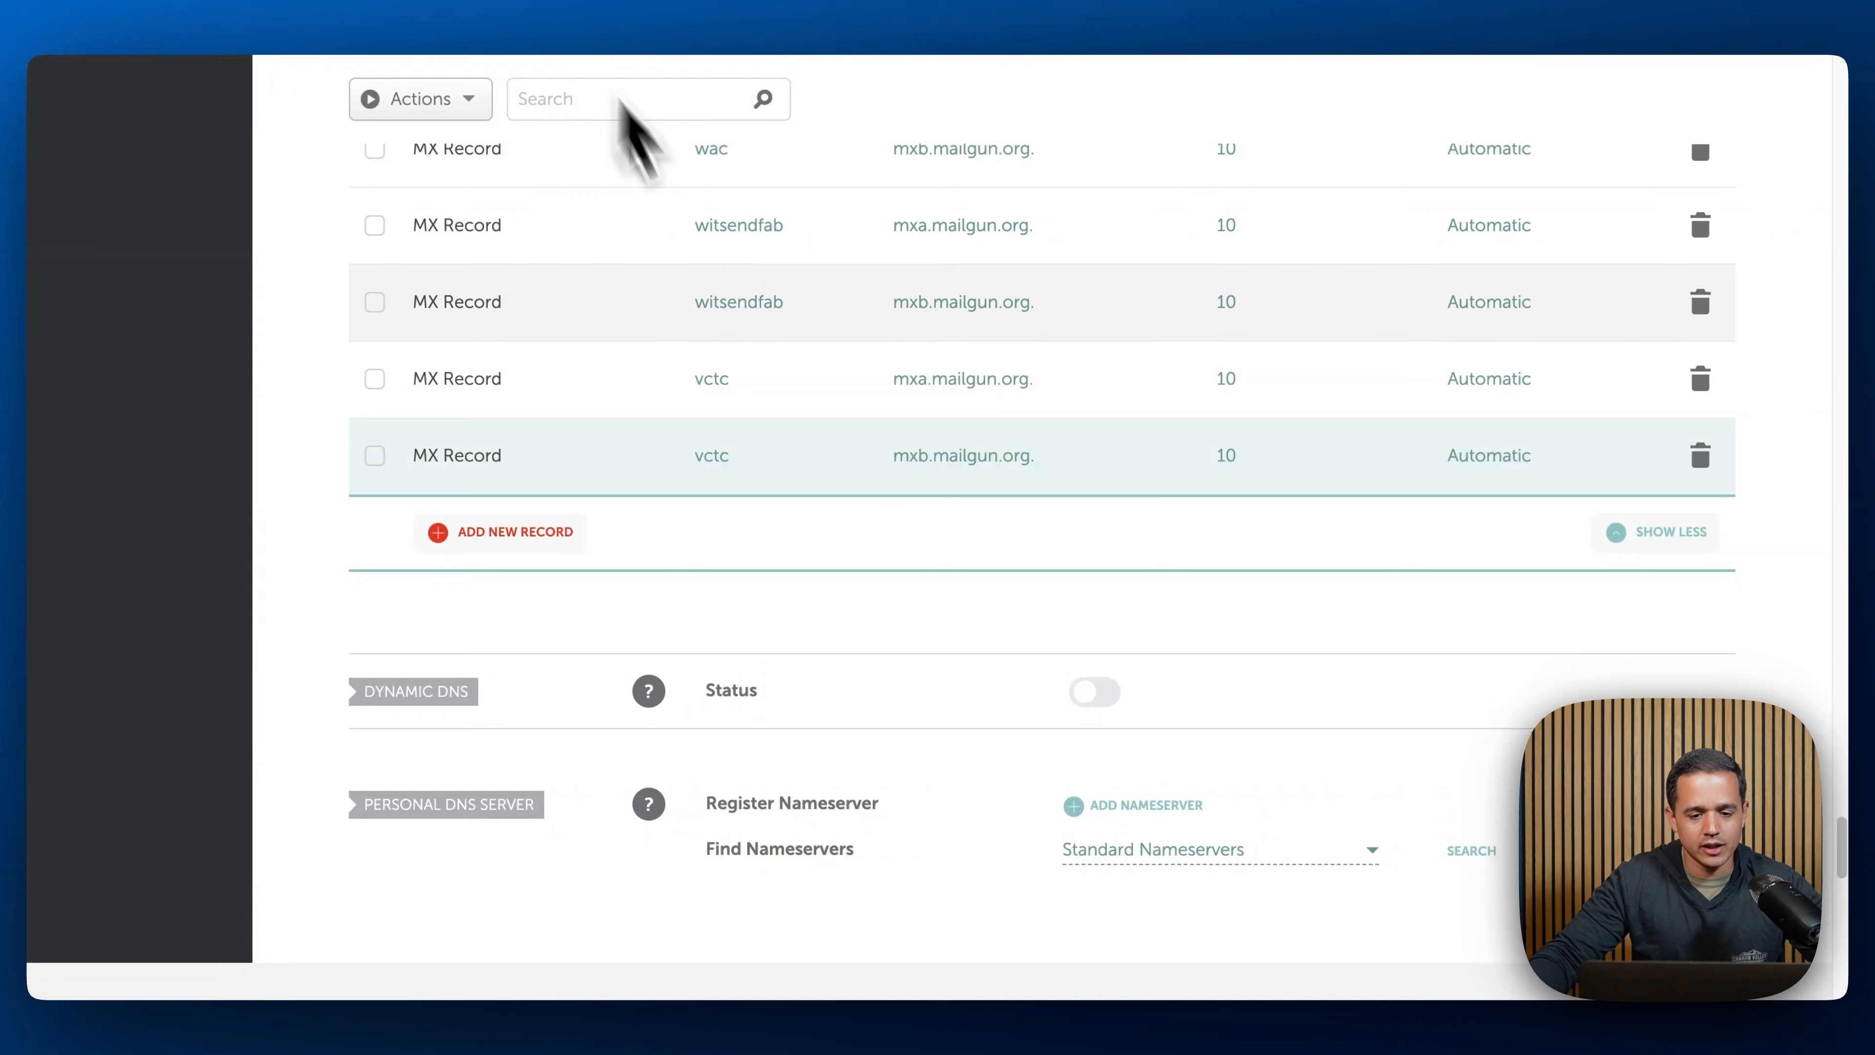
- Scroll through the existing host records to find an existing DMARC TXT record
{"action": "left_click", "coordinate": [642, 19]}
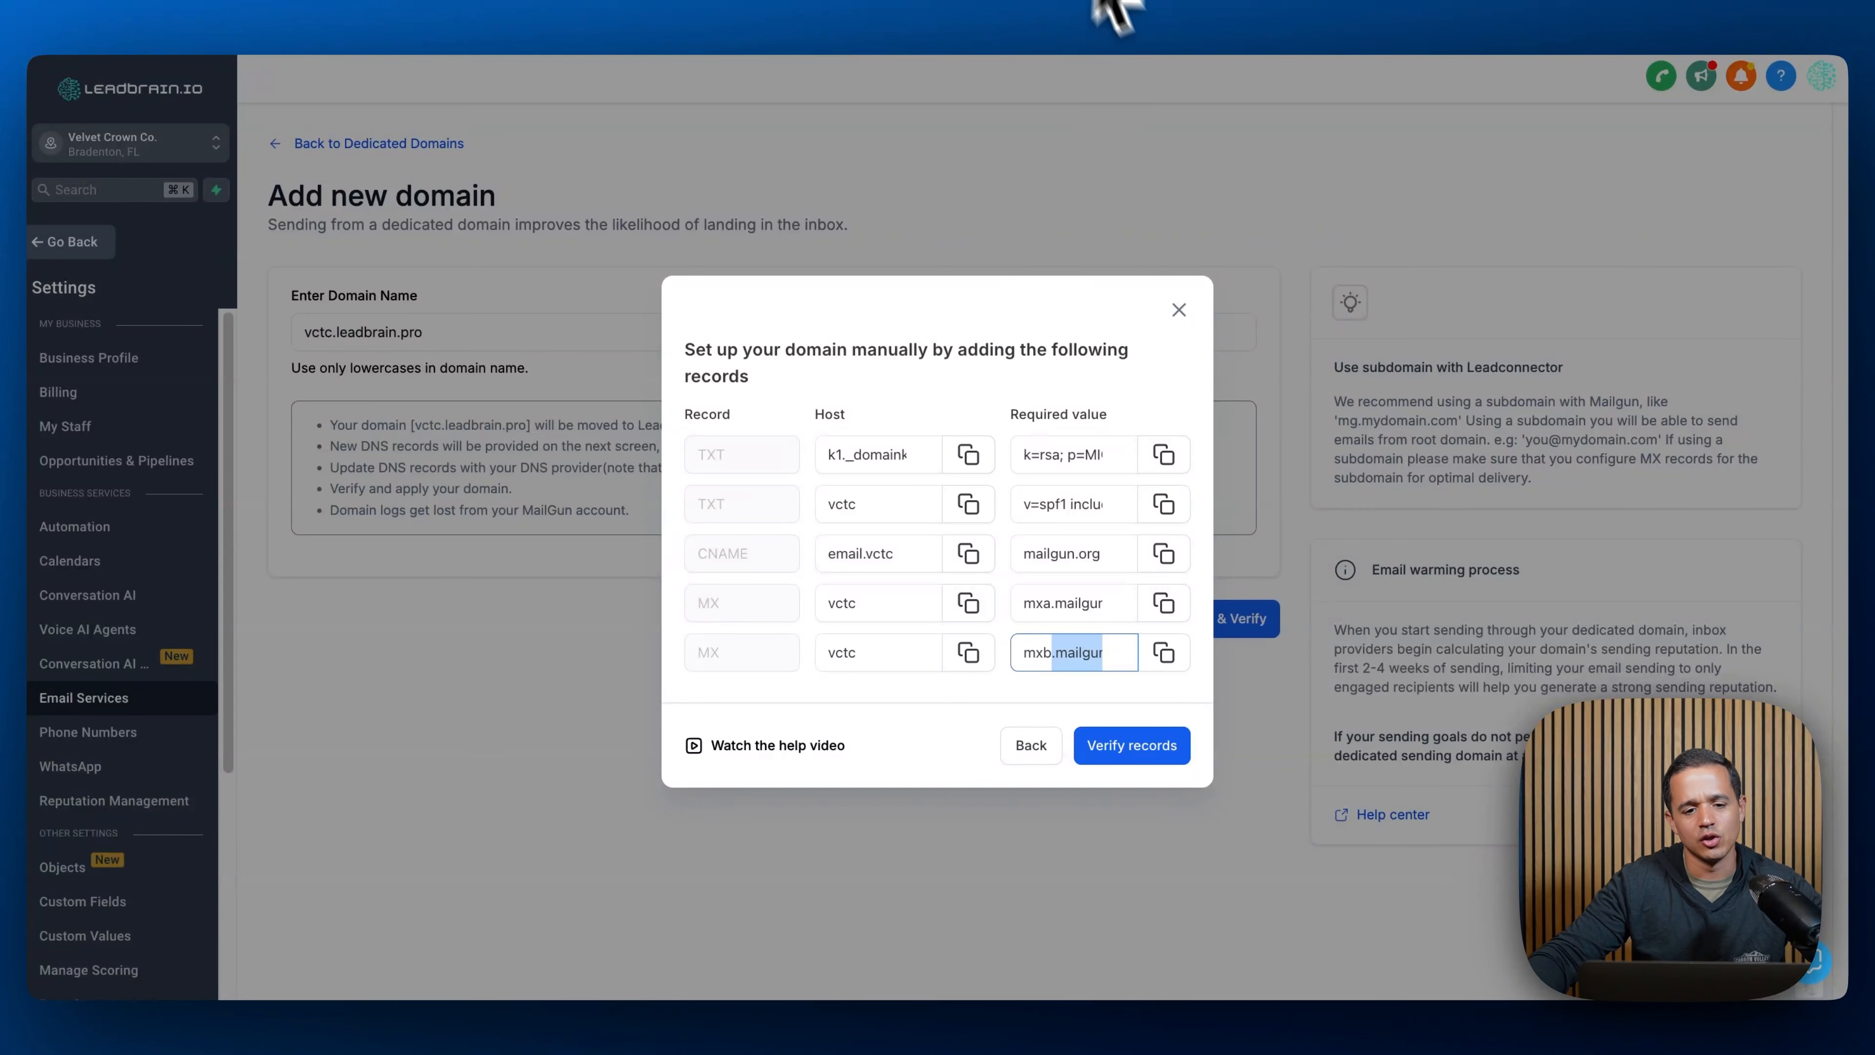
{"action": "left_click", "coordinate": [851, 1]}
{"action": "scroll", "coordinate": [900, 384], "scroll_direction": "up", "scroll_amount": 5}
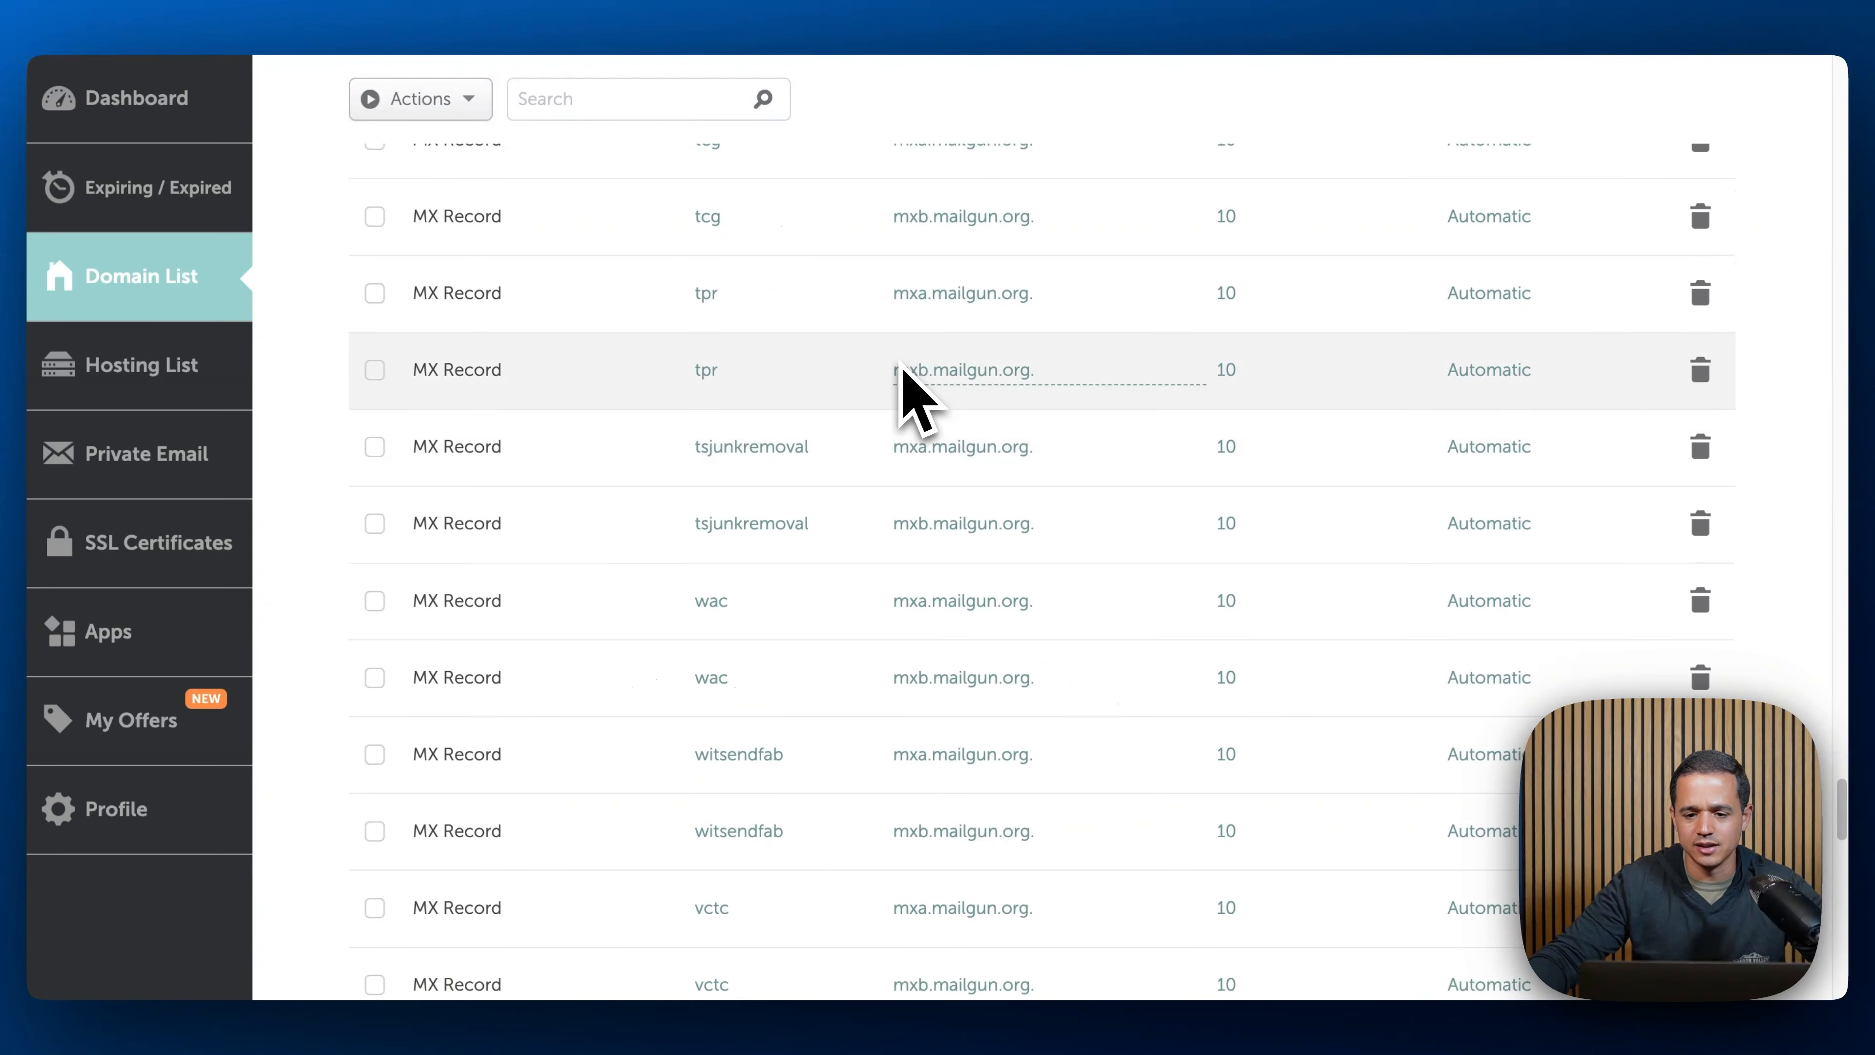
{"action": "scroll", "coordinate": [901, 367], "scroll_direction": "up", "scroll_amount": 20}
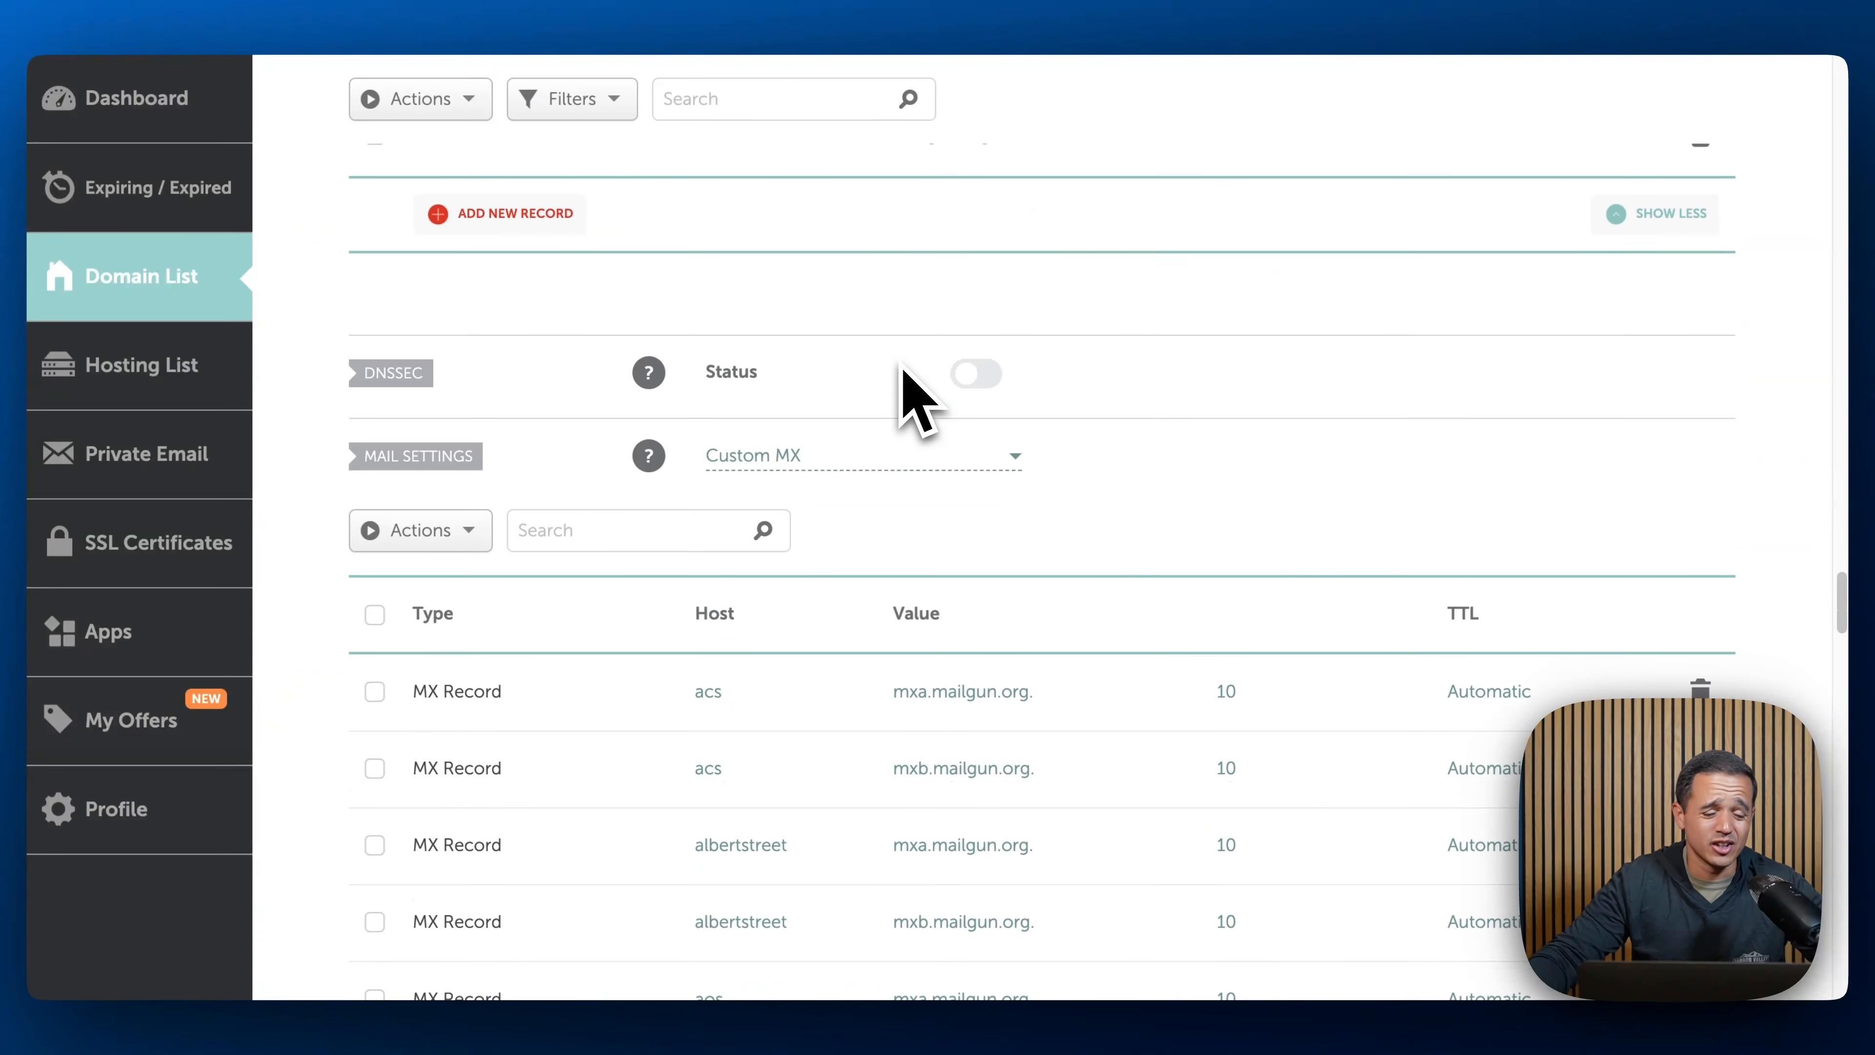
{"action": "scroll", "coordinate": [893, 461], "scroll_direction": "down", "scroll_amount": 10}
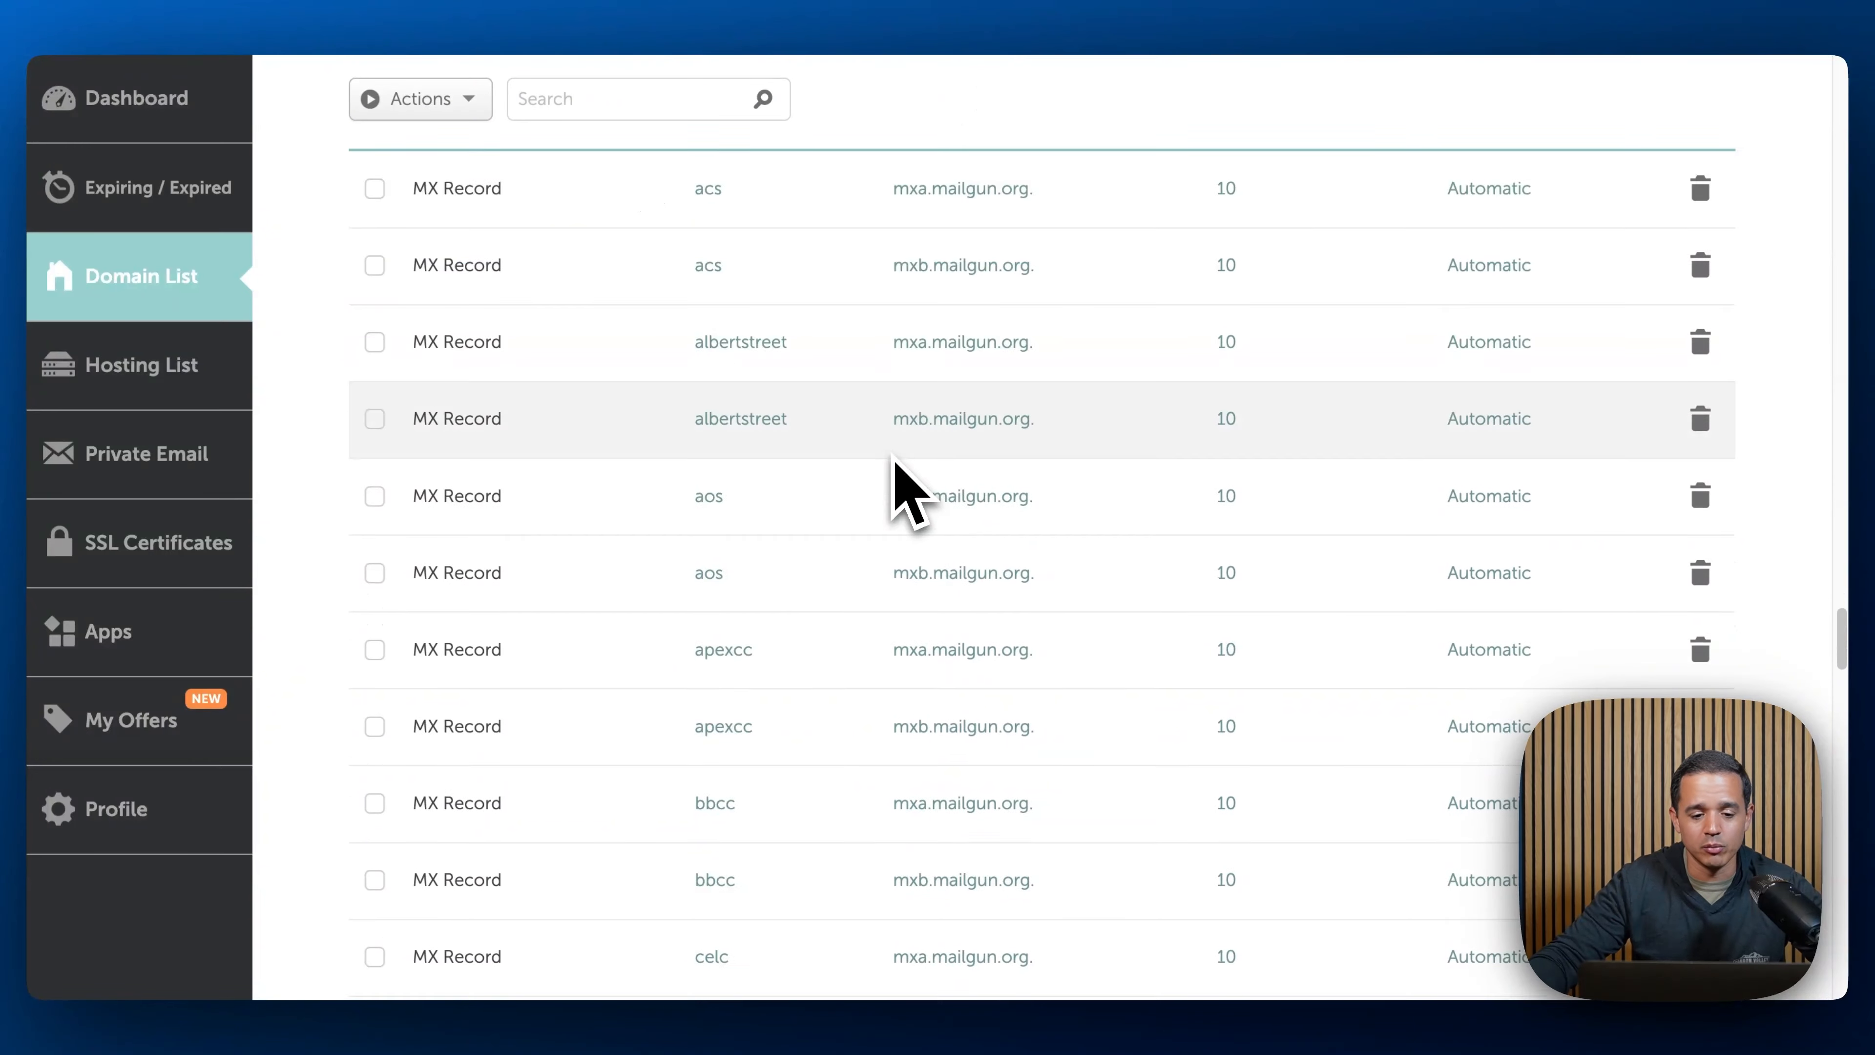
{"action": "scroll", "coordinate": [895, 462], "scroll_direction": "down", "scroll_amount": 8}
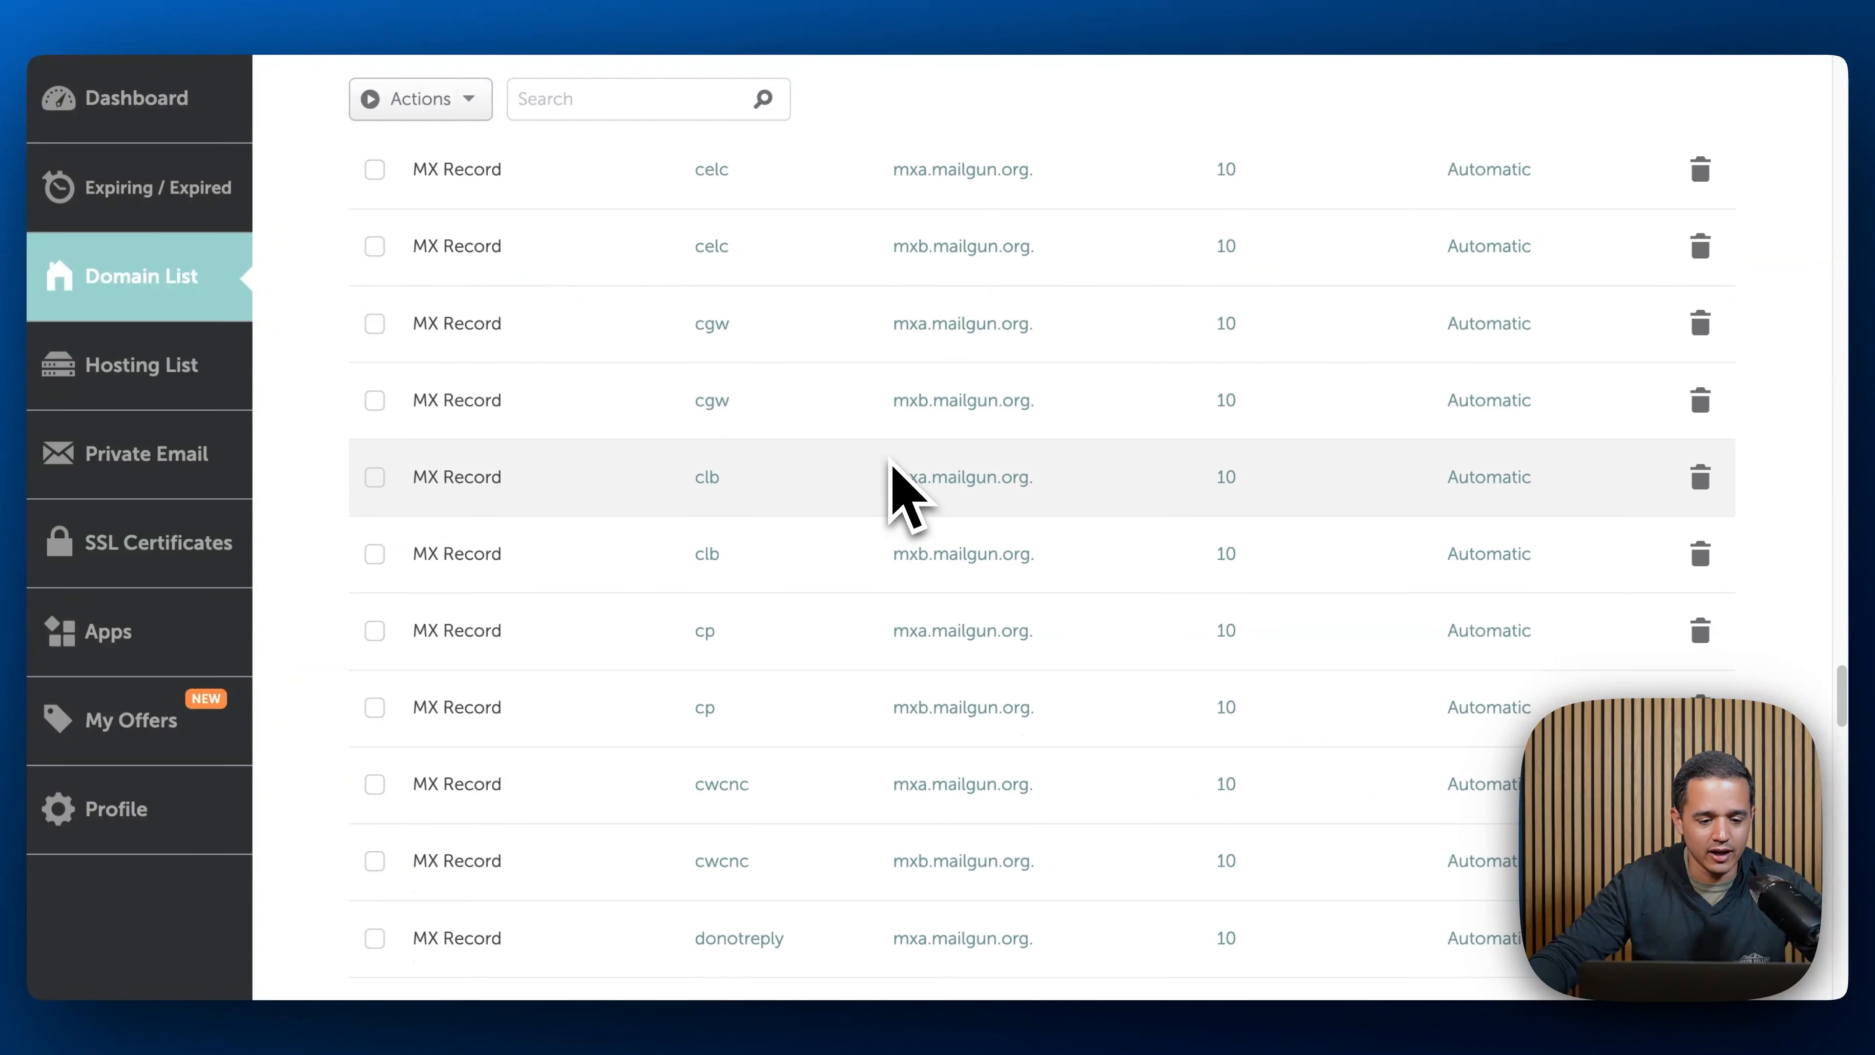
{"action": "scroll", "coordinate": [892, 466], "scroll_direction": "down", "scroll_amount": 10}
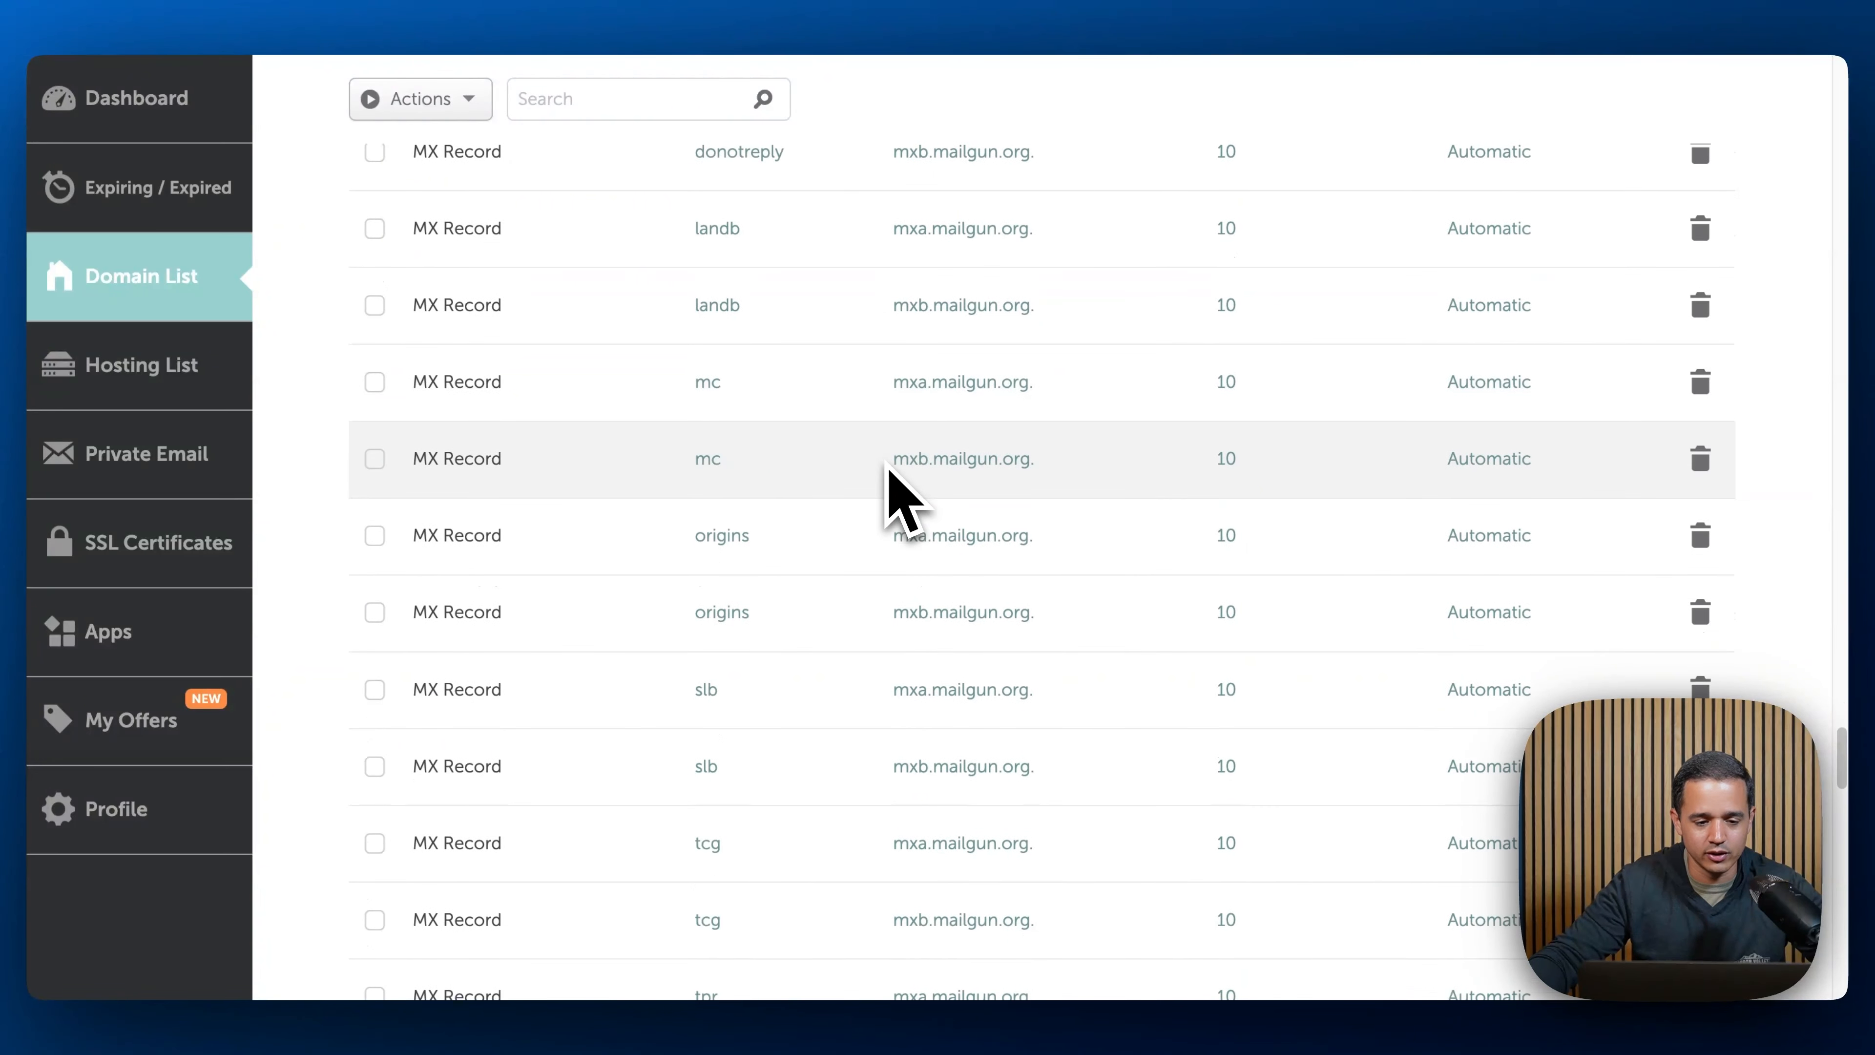
{"action": "scroll", "coordinate": [890, 470], "scroll_direction": "up", "scroll_amount": 12}
{"action": "scroll", "coordinate": [893, 492], "scroll_direction": "down", "scroll_amount": 20}
{"action": "scroll", "coordinate": [893, 487], "scroll_direction": "up", "scroll_amount": 10}
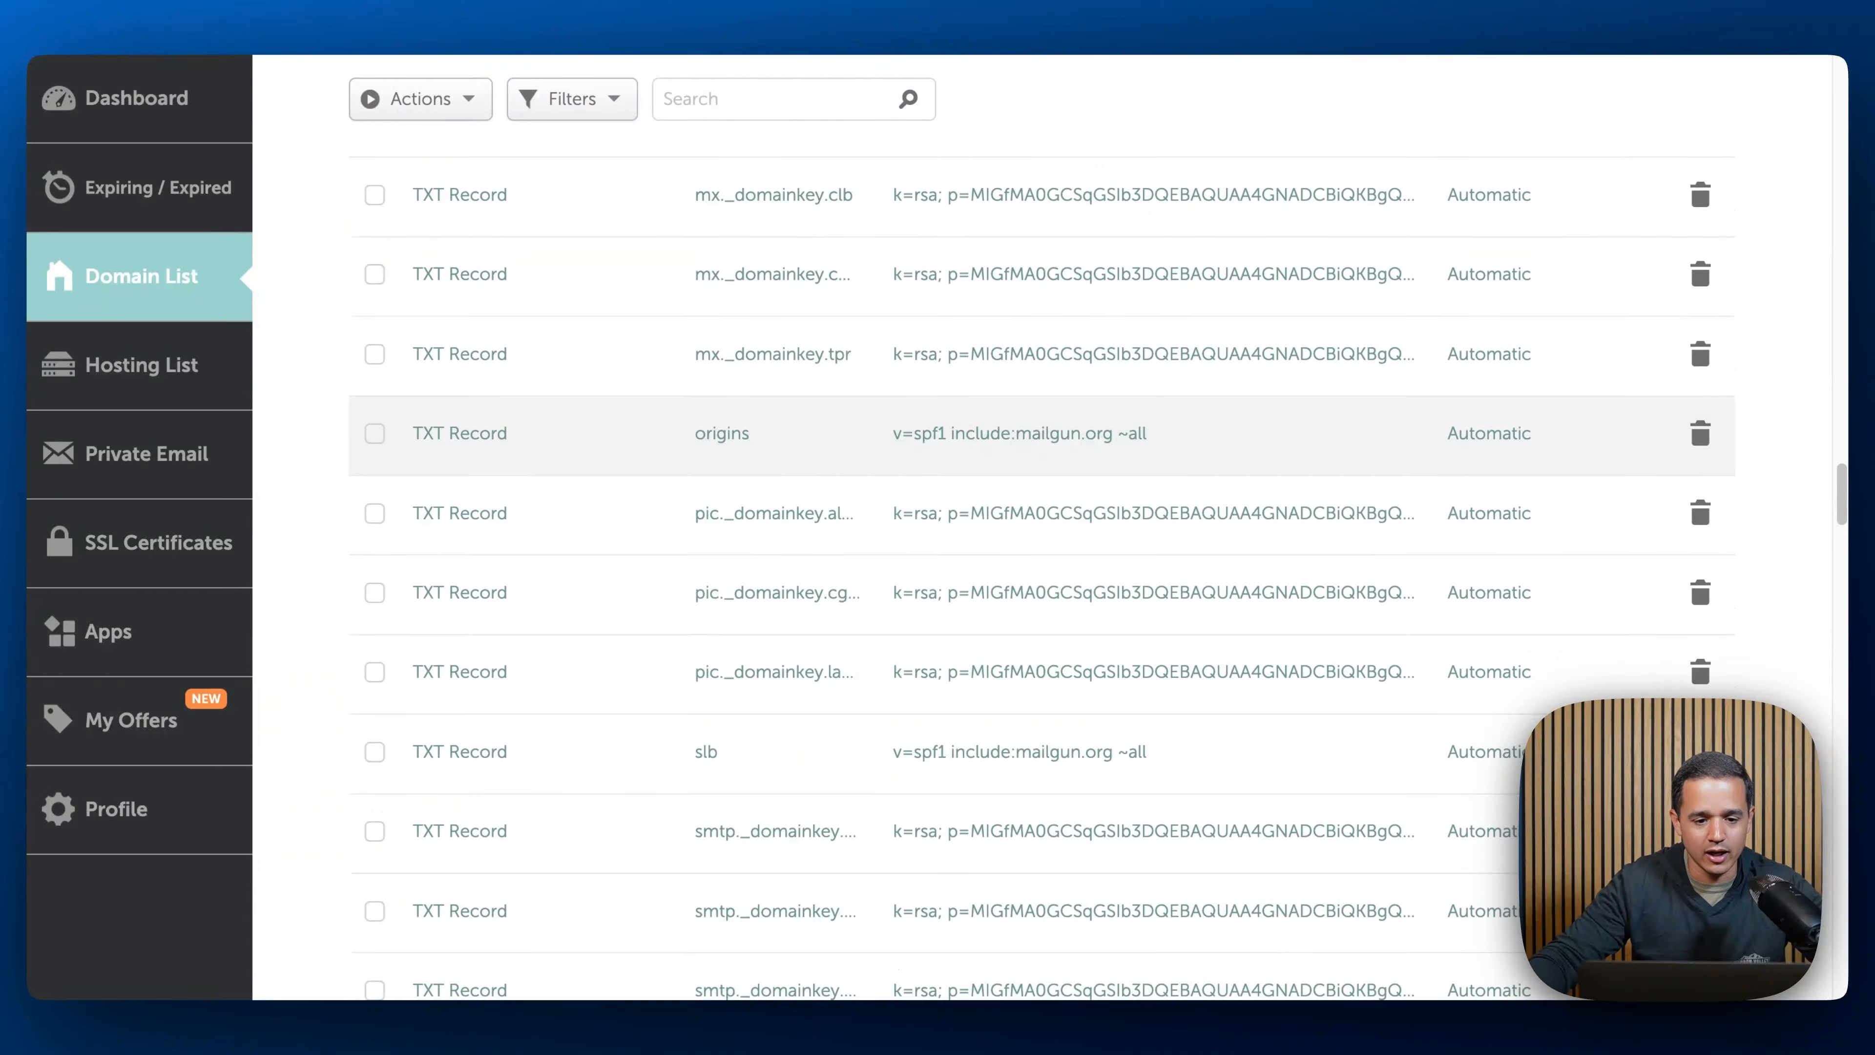
{"action": "scroll", "coordinate": [893, 473], "scroll_direction": "up", "scroll_amount": 12}
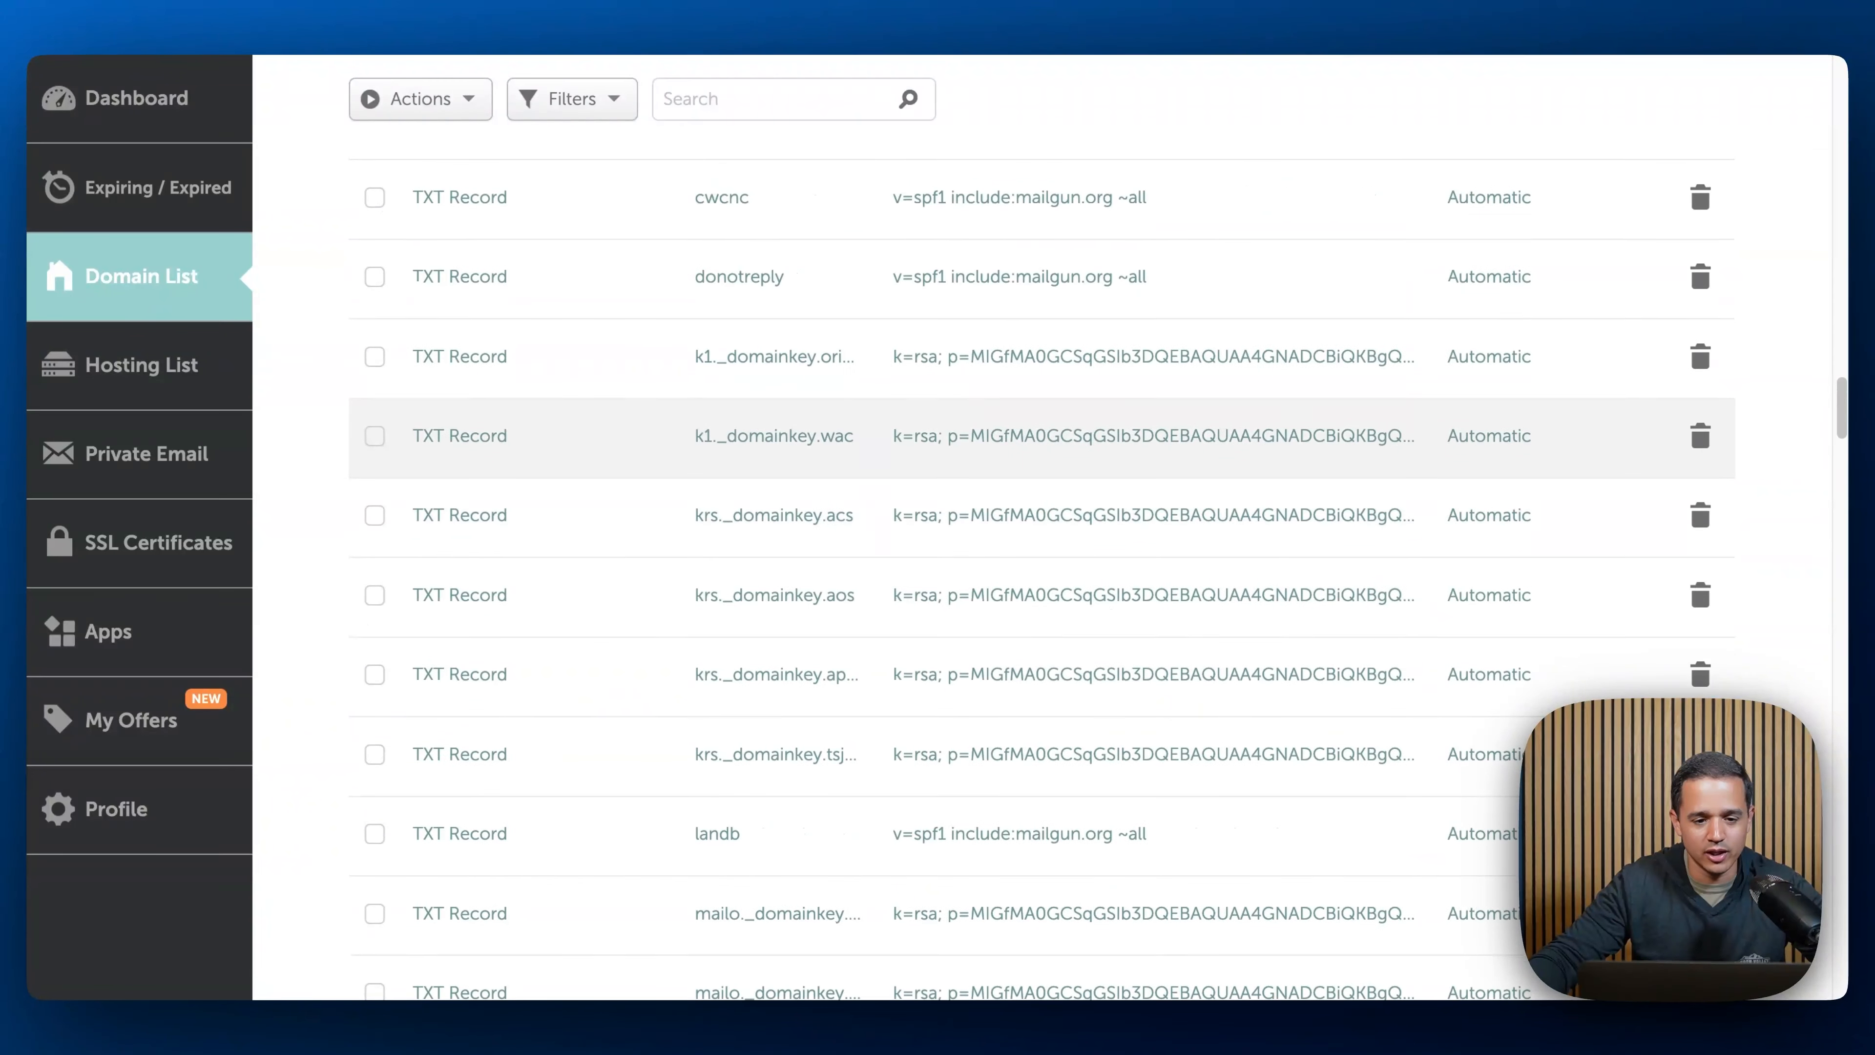
{"action": "scroll", "coordinate": [849, 406], "scroll_direction": "up", "scroll_amount": 8}
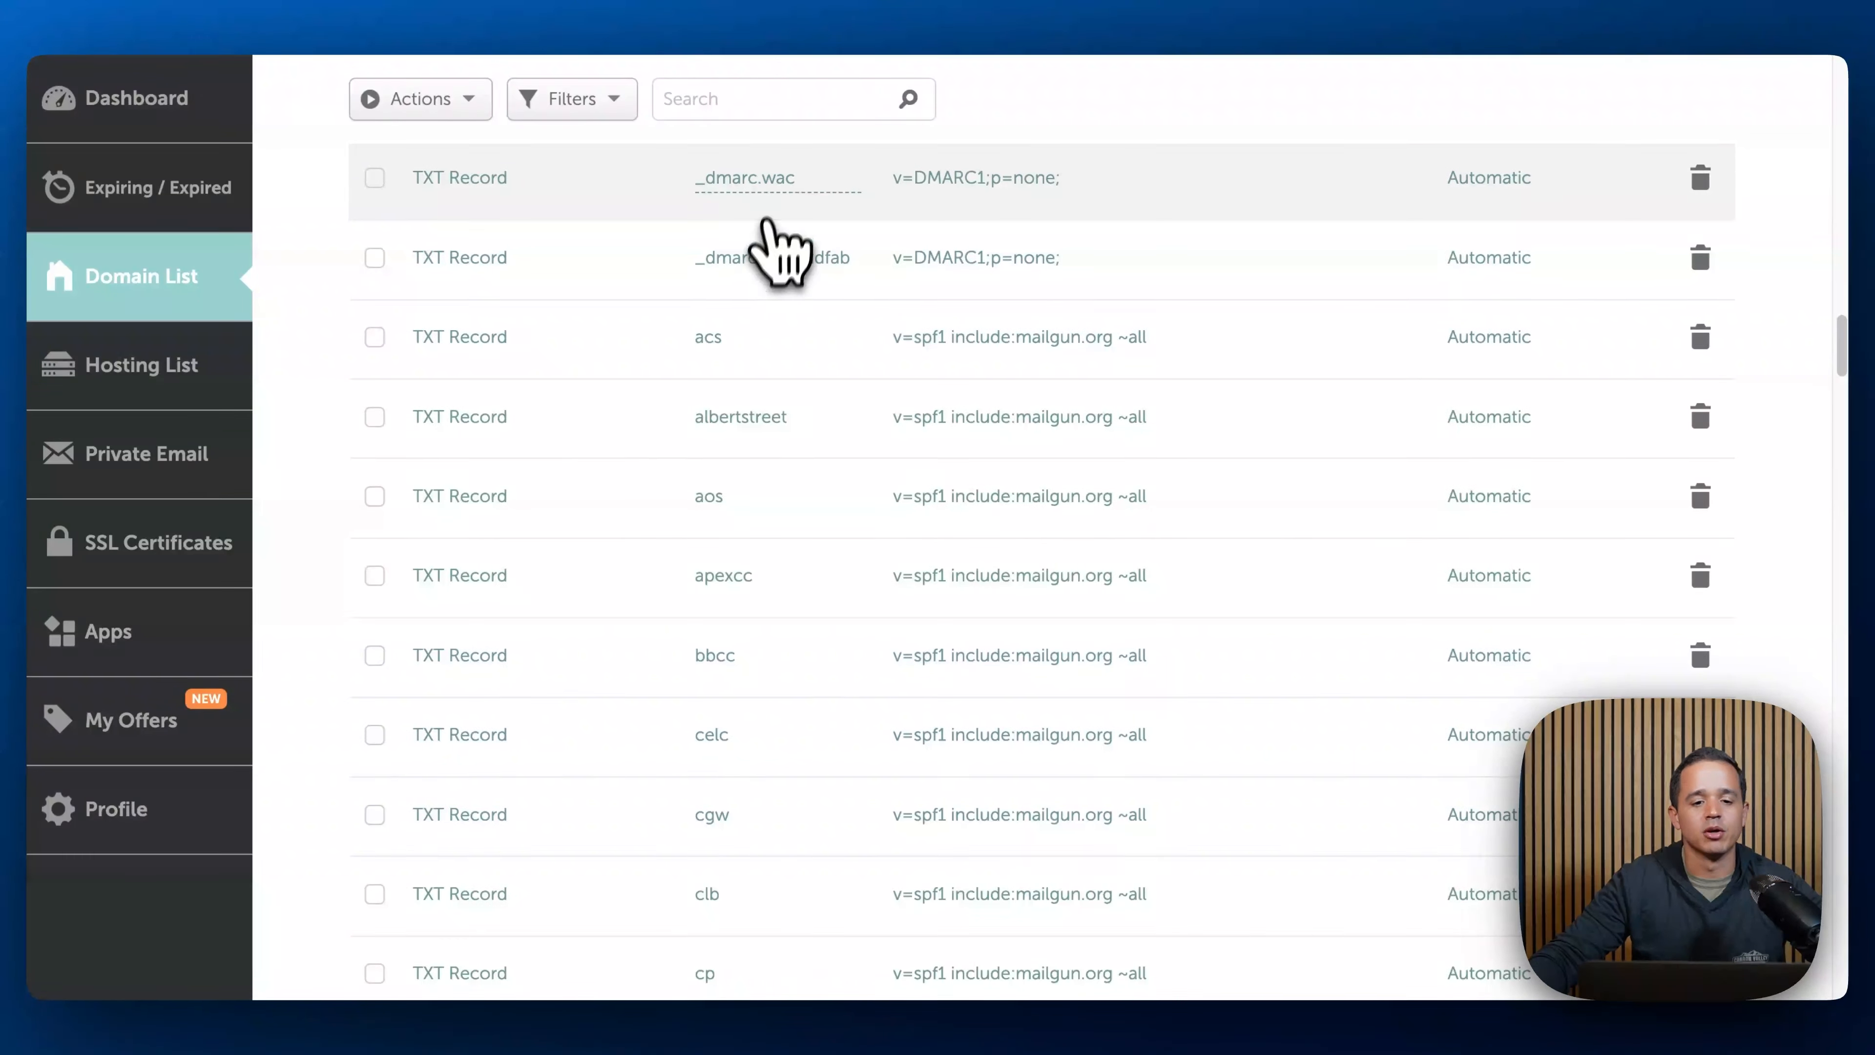
- Copy an existing DMARC value and add a TXT Record with host _dmarc.vctc and value v=DMARC1;p=none;, then save it
{"action": "double_click", "coordinate": [768, 178]}
{"action": "key", "text": "ctrl+a"}
{"action": "left_click", "coordinate": [938, 180]}
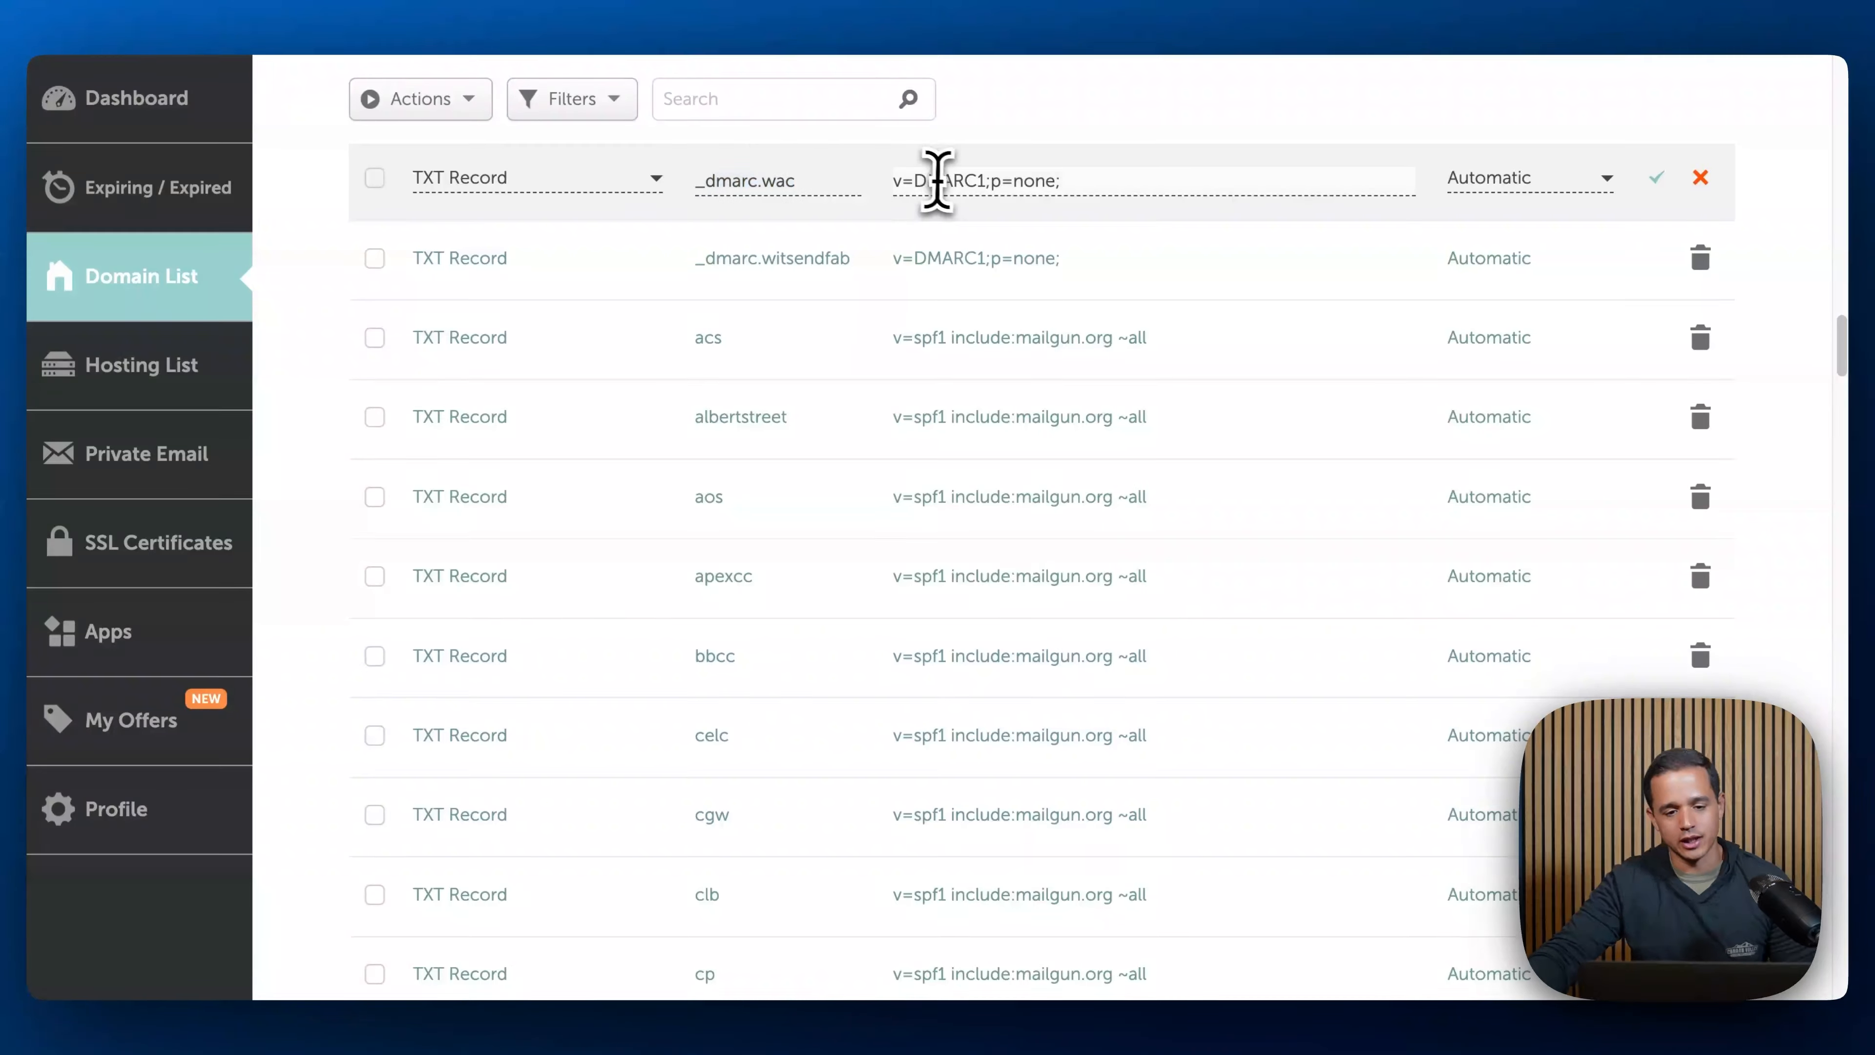
{"action": "key", "text": "ctrl+a"}
{"action": "scroll", "coordinate": [871, 294], "scroll_direction": "down", "scroll_amount": 20}
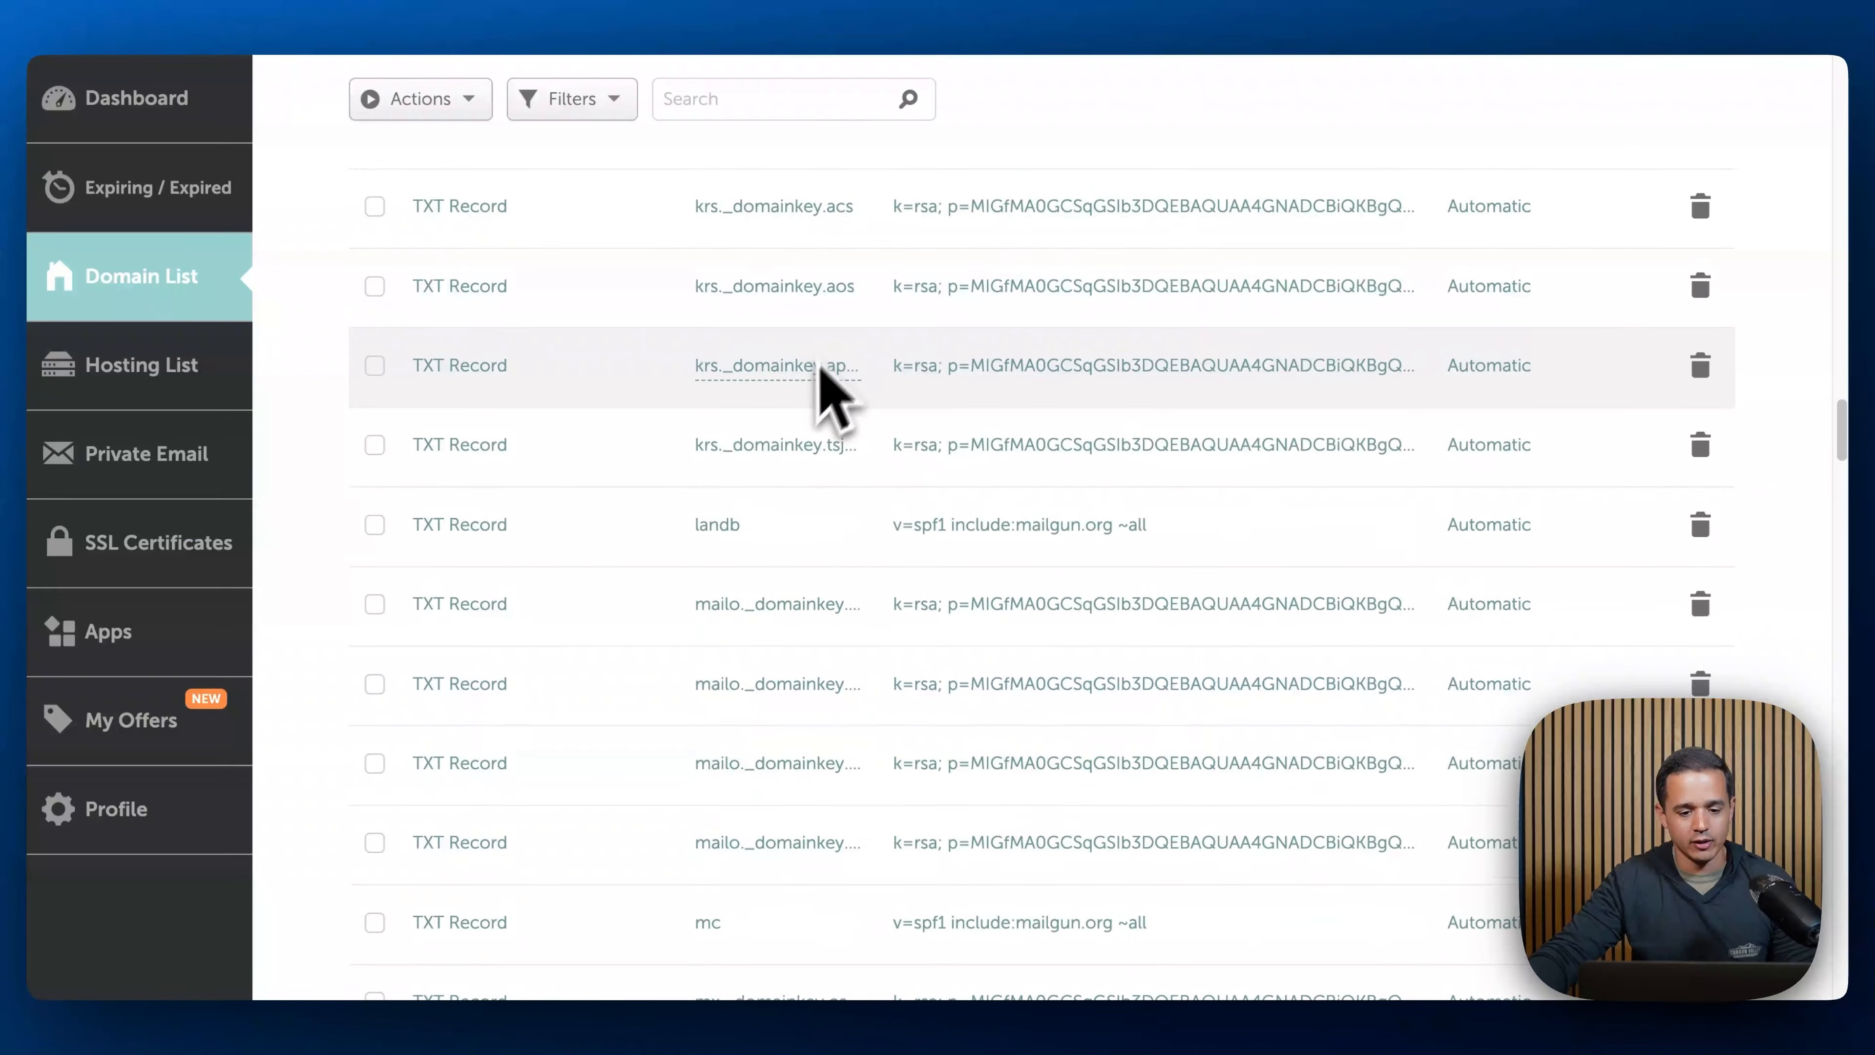
{"action": "left_click", "coordinate": [496, 738]}
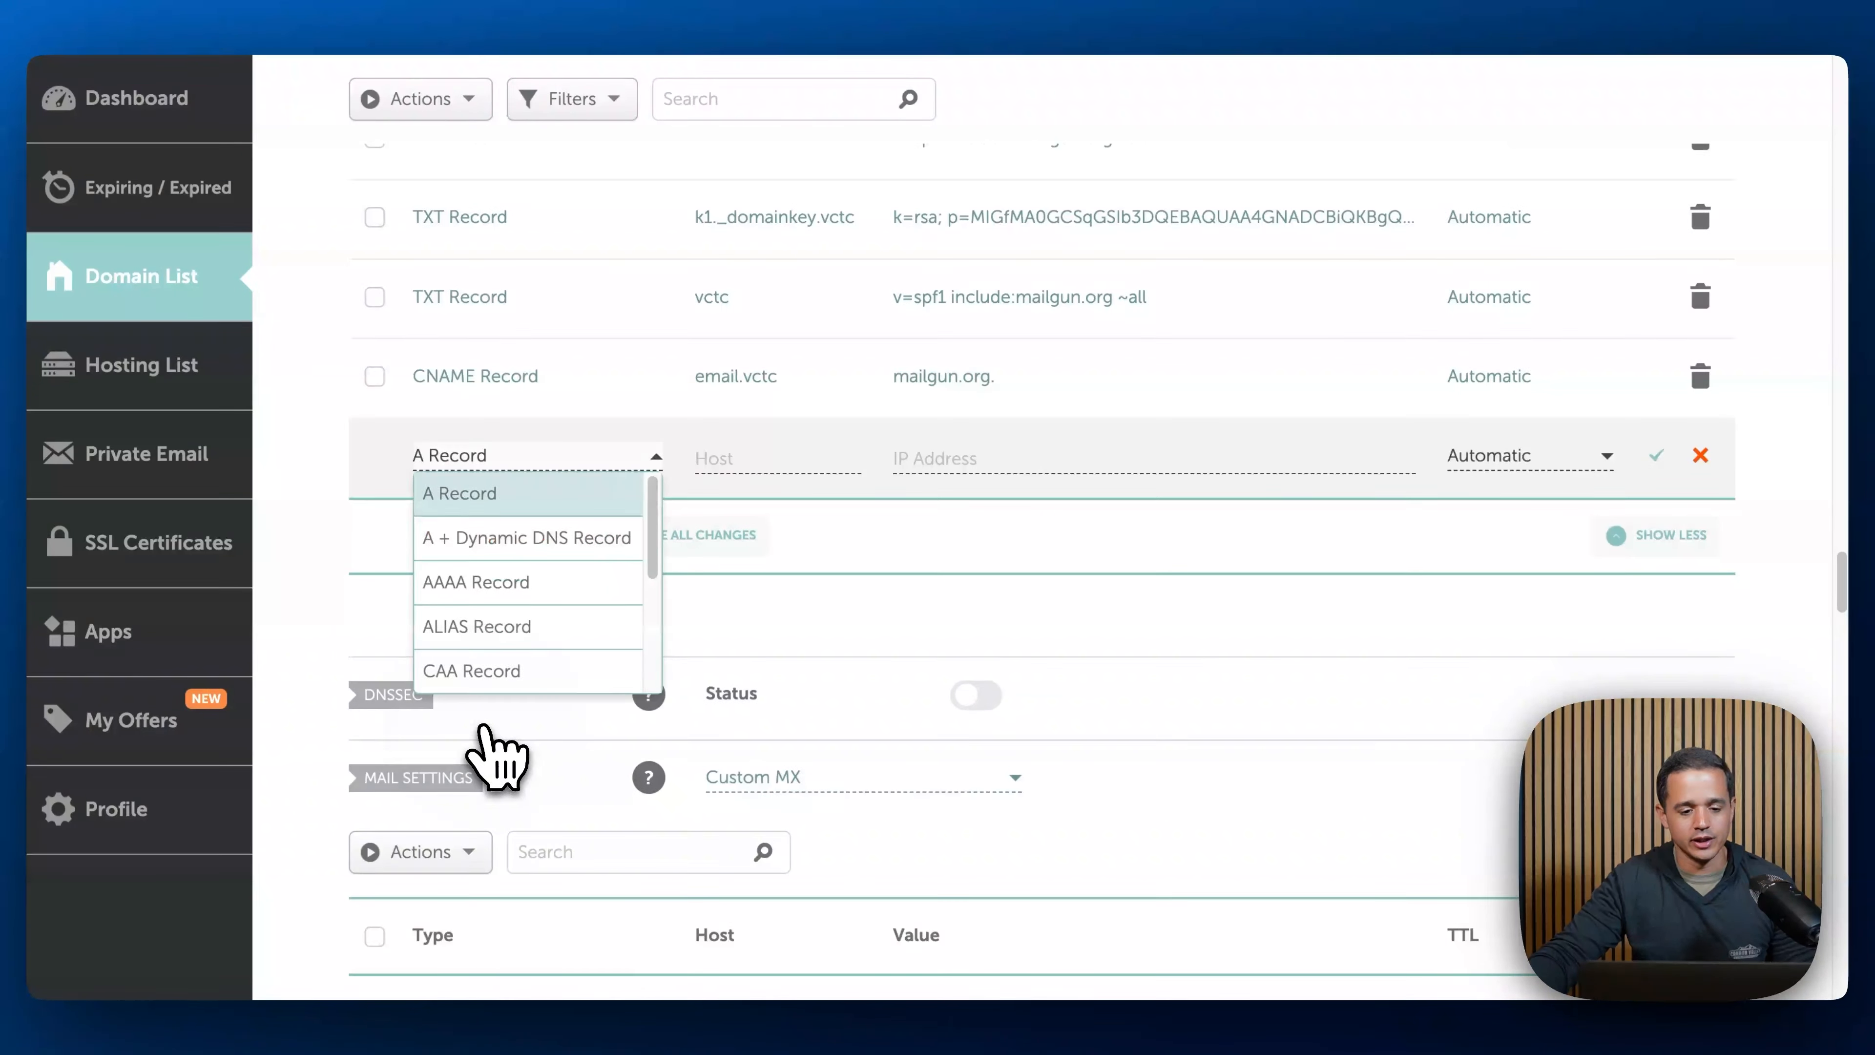
{"action": "scroll", "coordinate": [510, 591], "scroll_direction": "down", "scroll_amount": 3}
{"action": "scroll", "coordinate": [517, 606], "scroll_direction": "down", "scroll_amount": 1}
{"action": "left_click", "coordinate": [495, 637]}
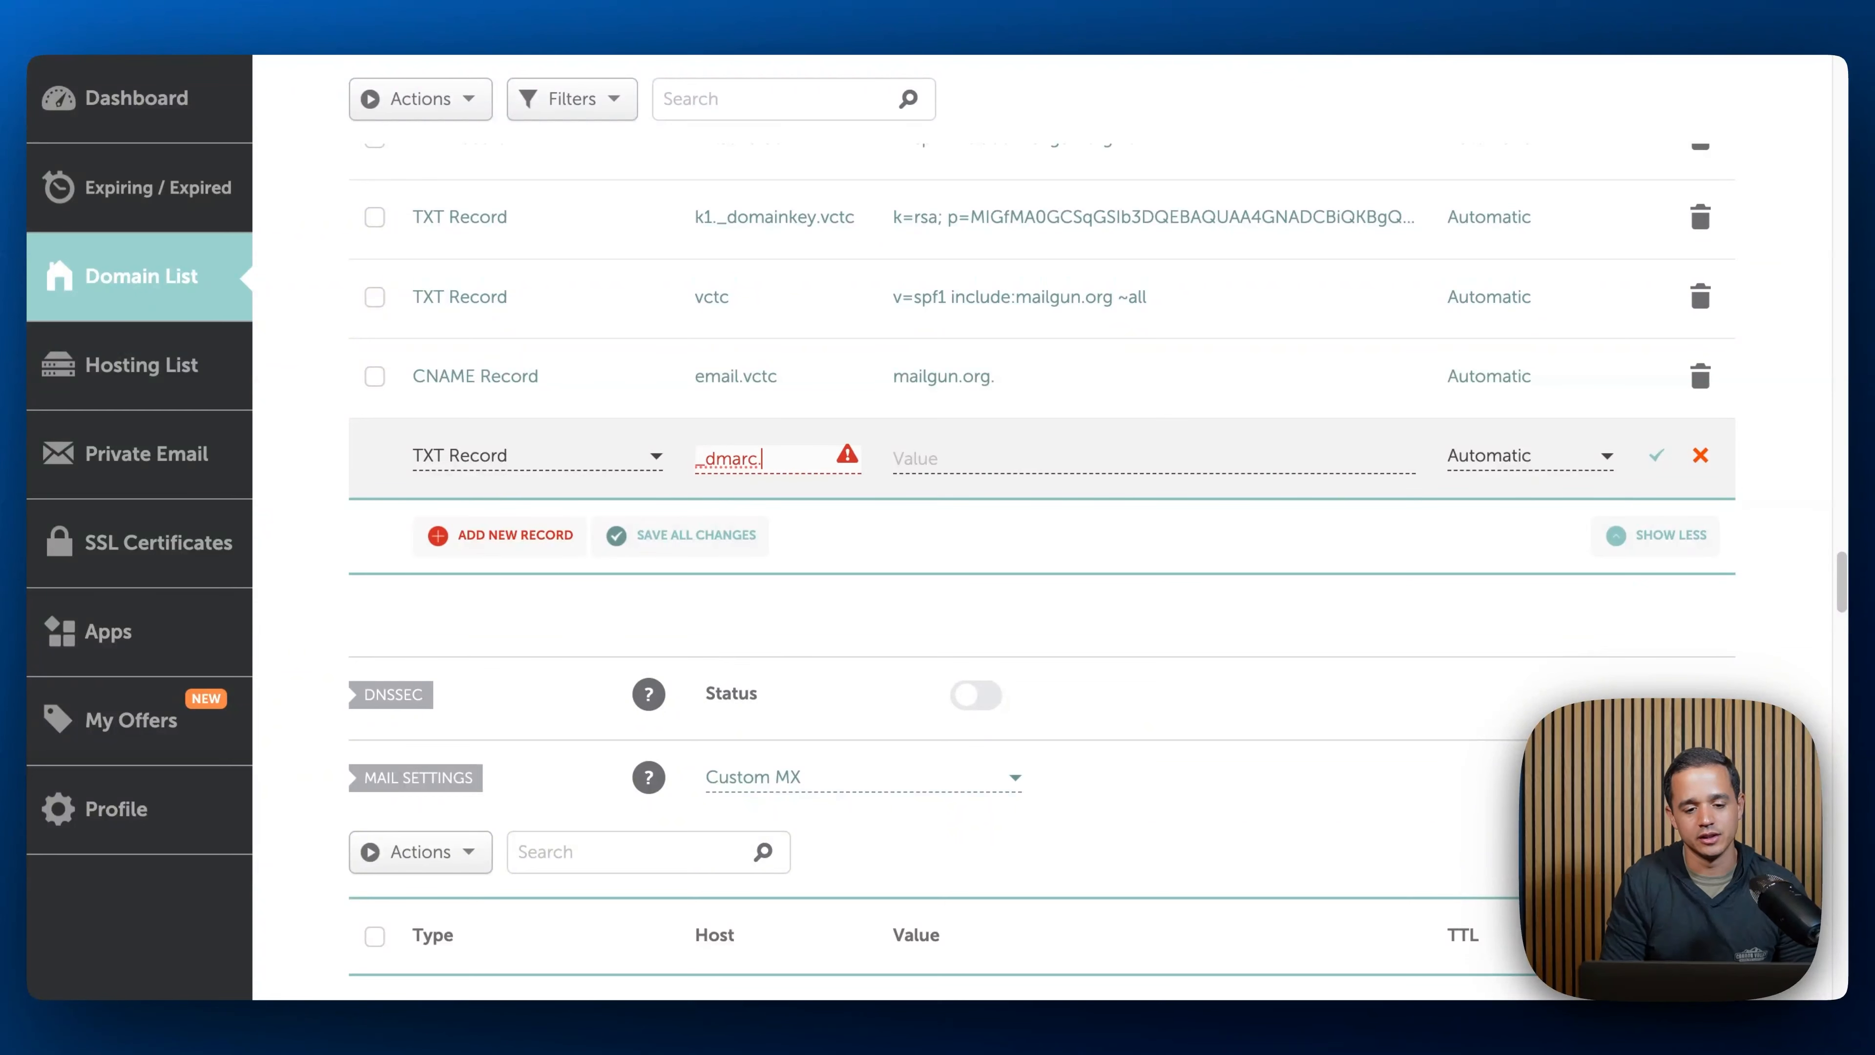
{"action": "left_click", "coordinate": [1151, 458]}
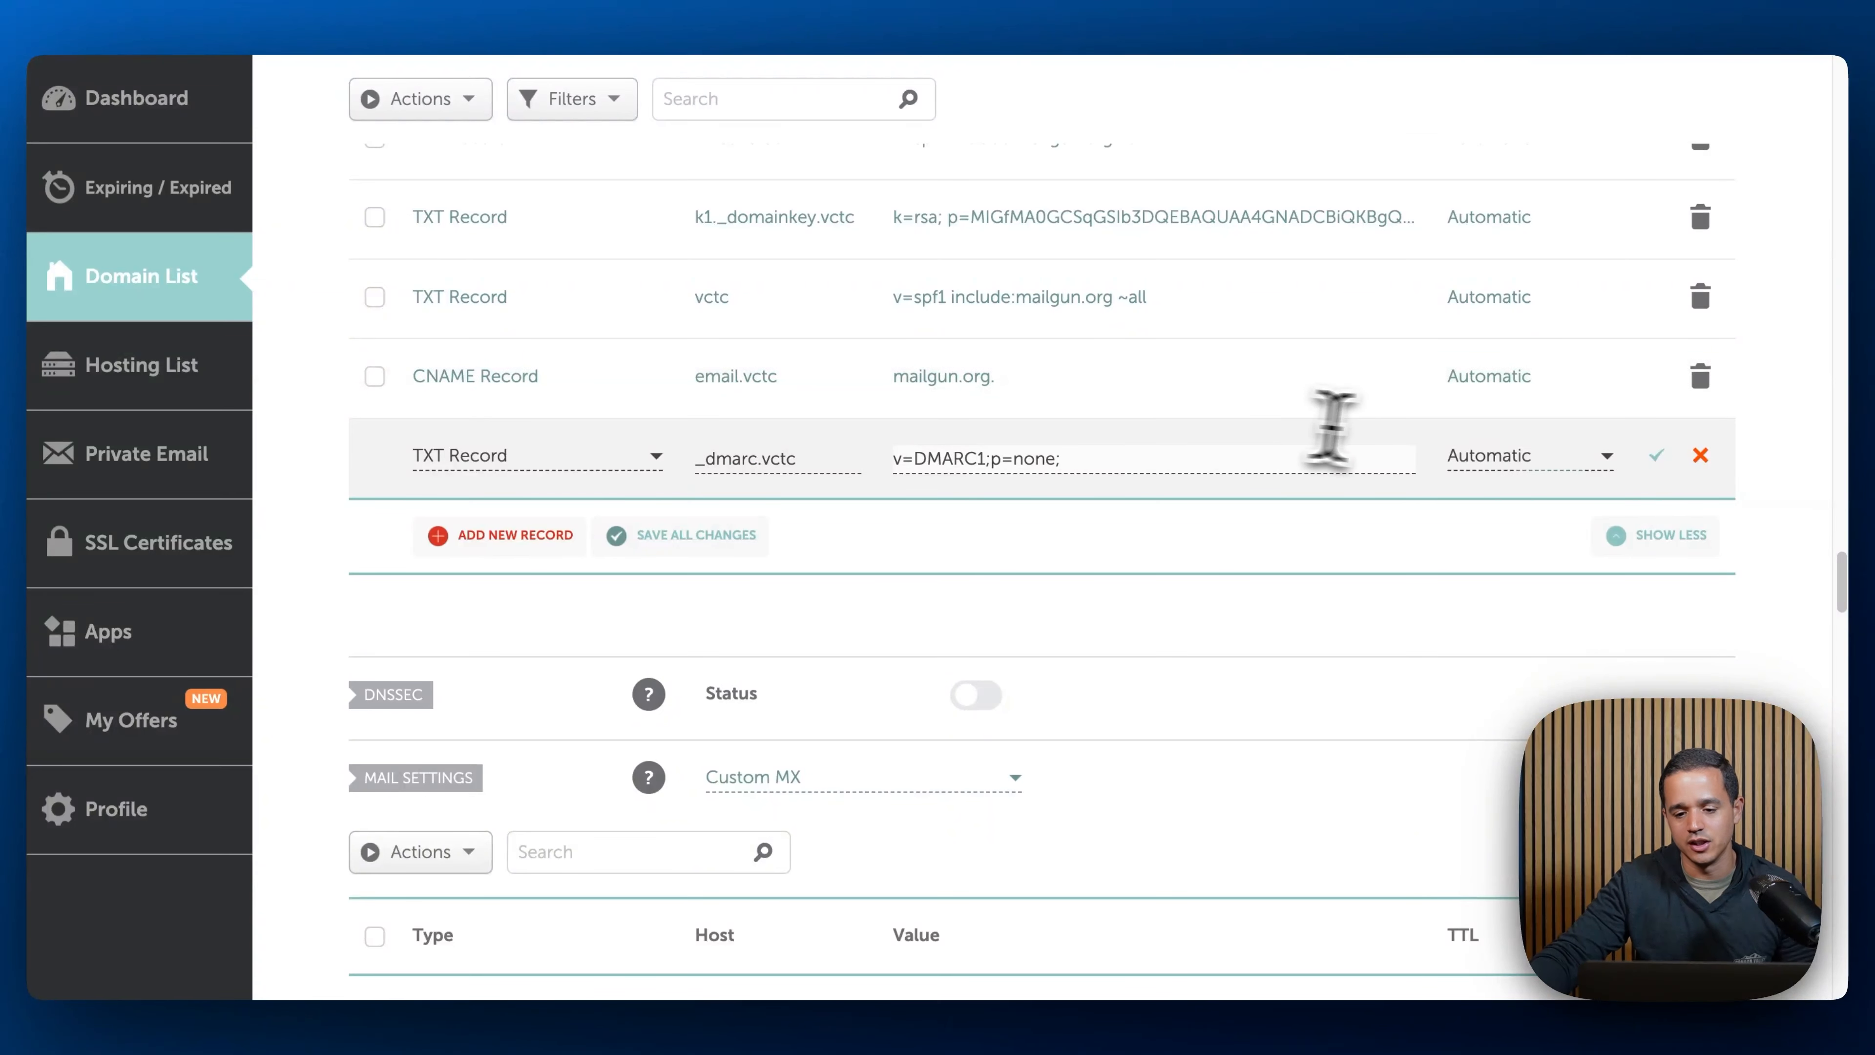
{"action": "left_click", "coordinate": [1657, 459]}
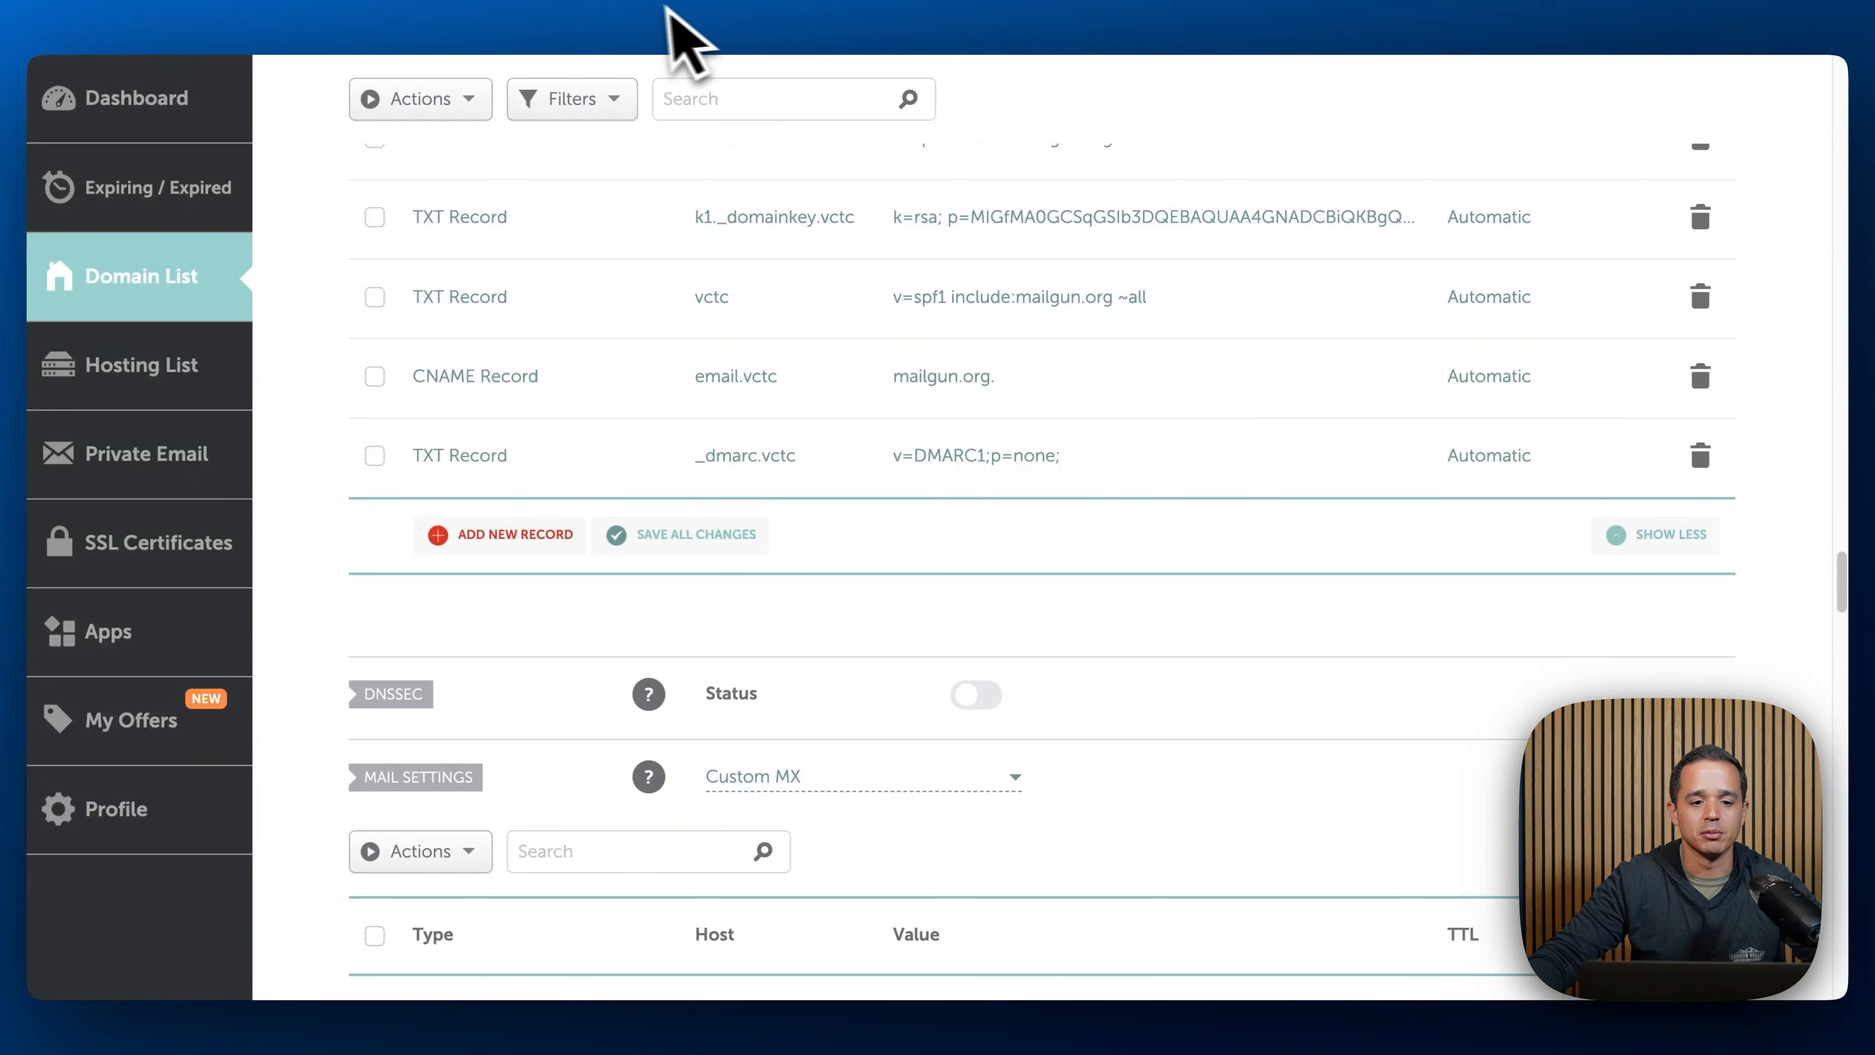
- Return to LeadConnector and verify the domain's records
{"action": "left_click", "coordinate": [638, 3]}
{"action": "left_click", "coordinate": [1170, 746]}
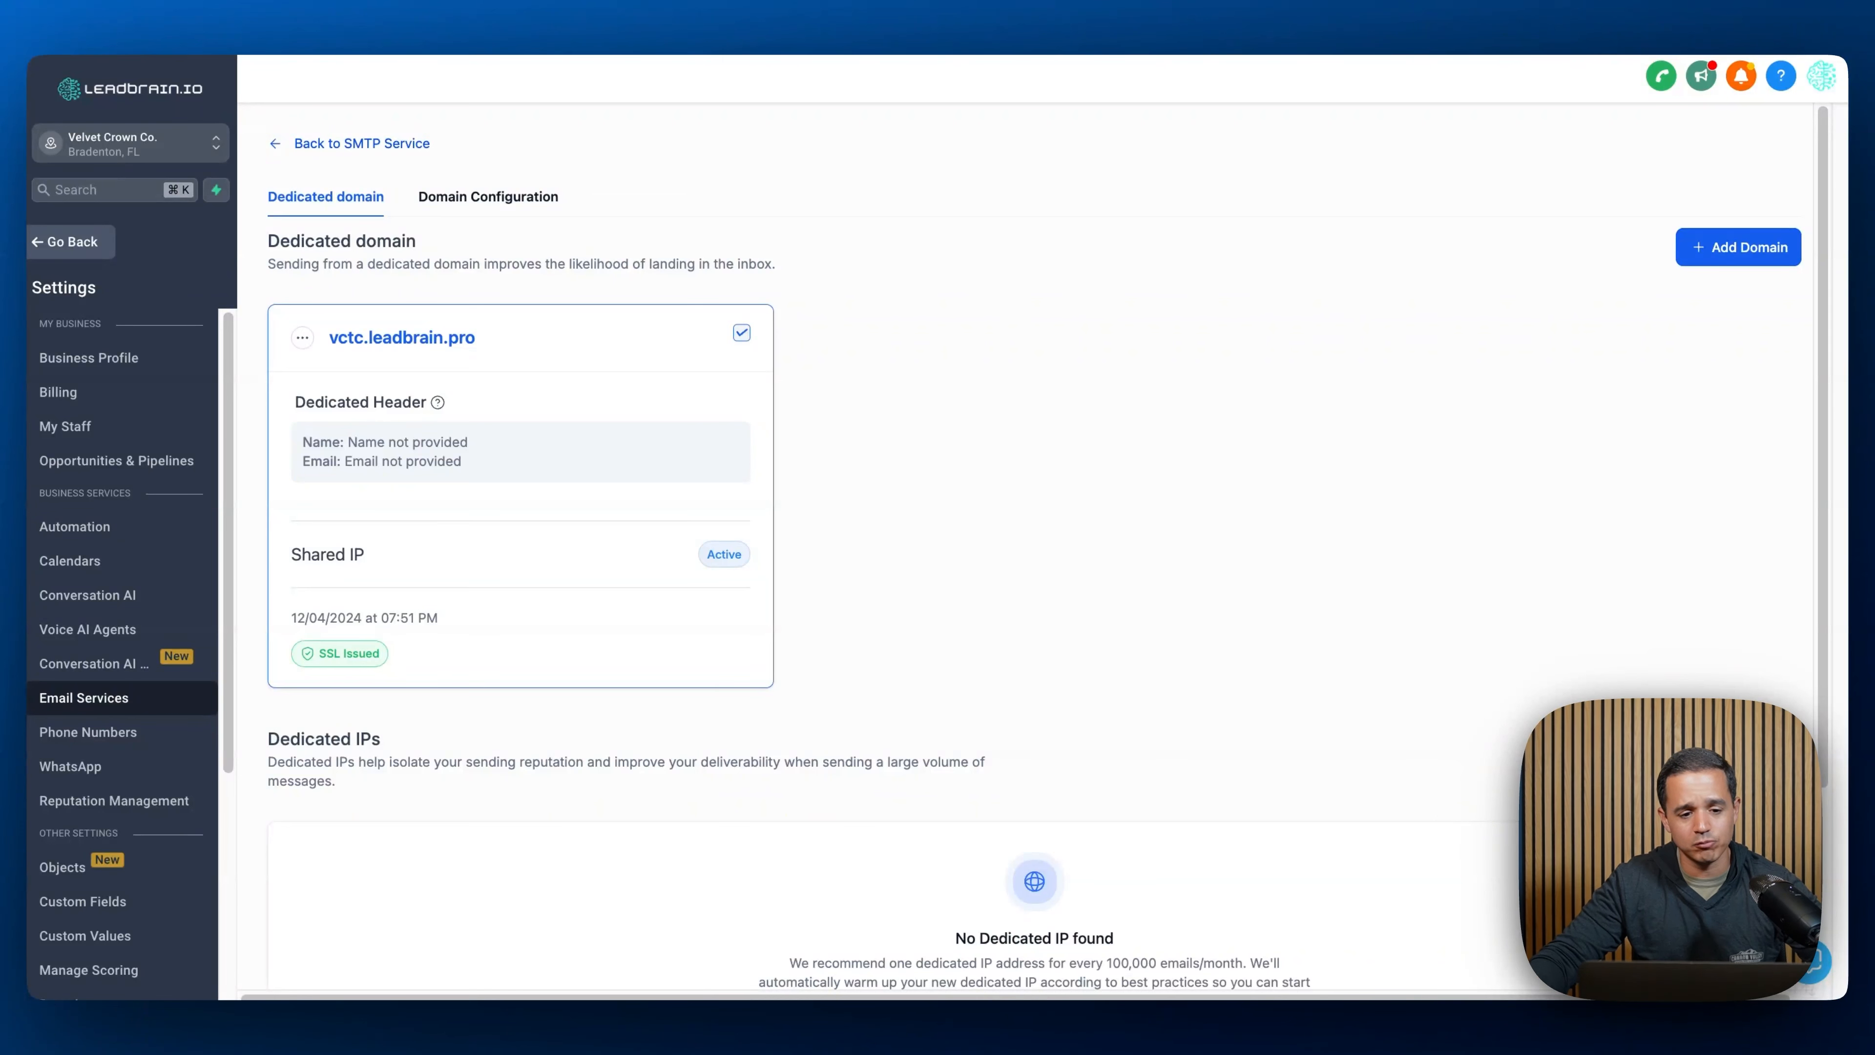
- Set the domain's dedicated header with From Name Velvet Crown Tattoo and a sender e-mail address on vctc.leadbrain.pro, and save
{"action": "left_click", "coordinate": [303, 339]}
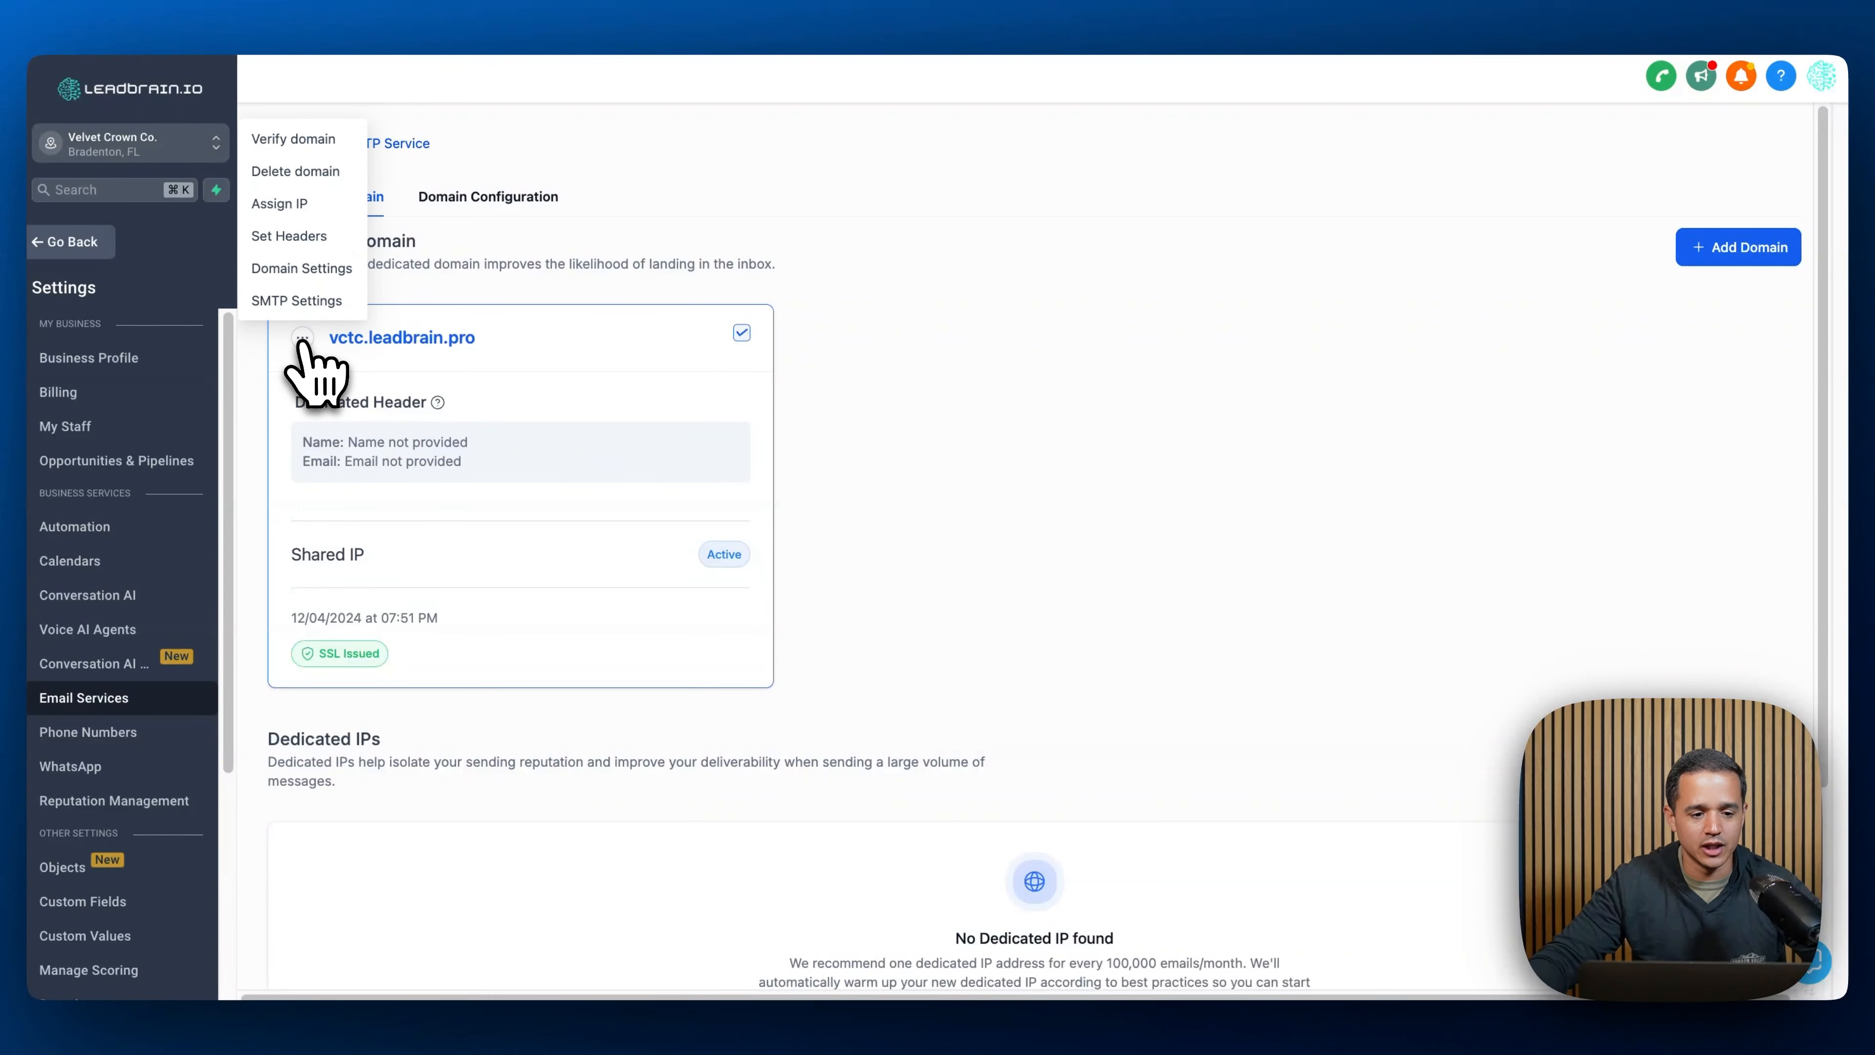
{"action": "left_click", "coordinate": [319, 236]}
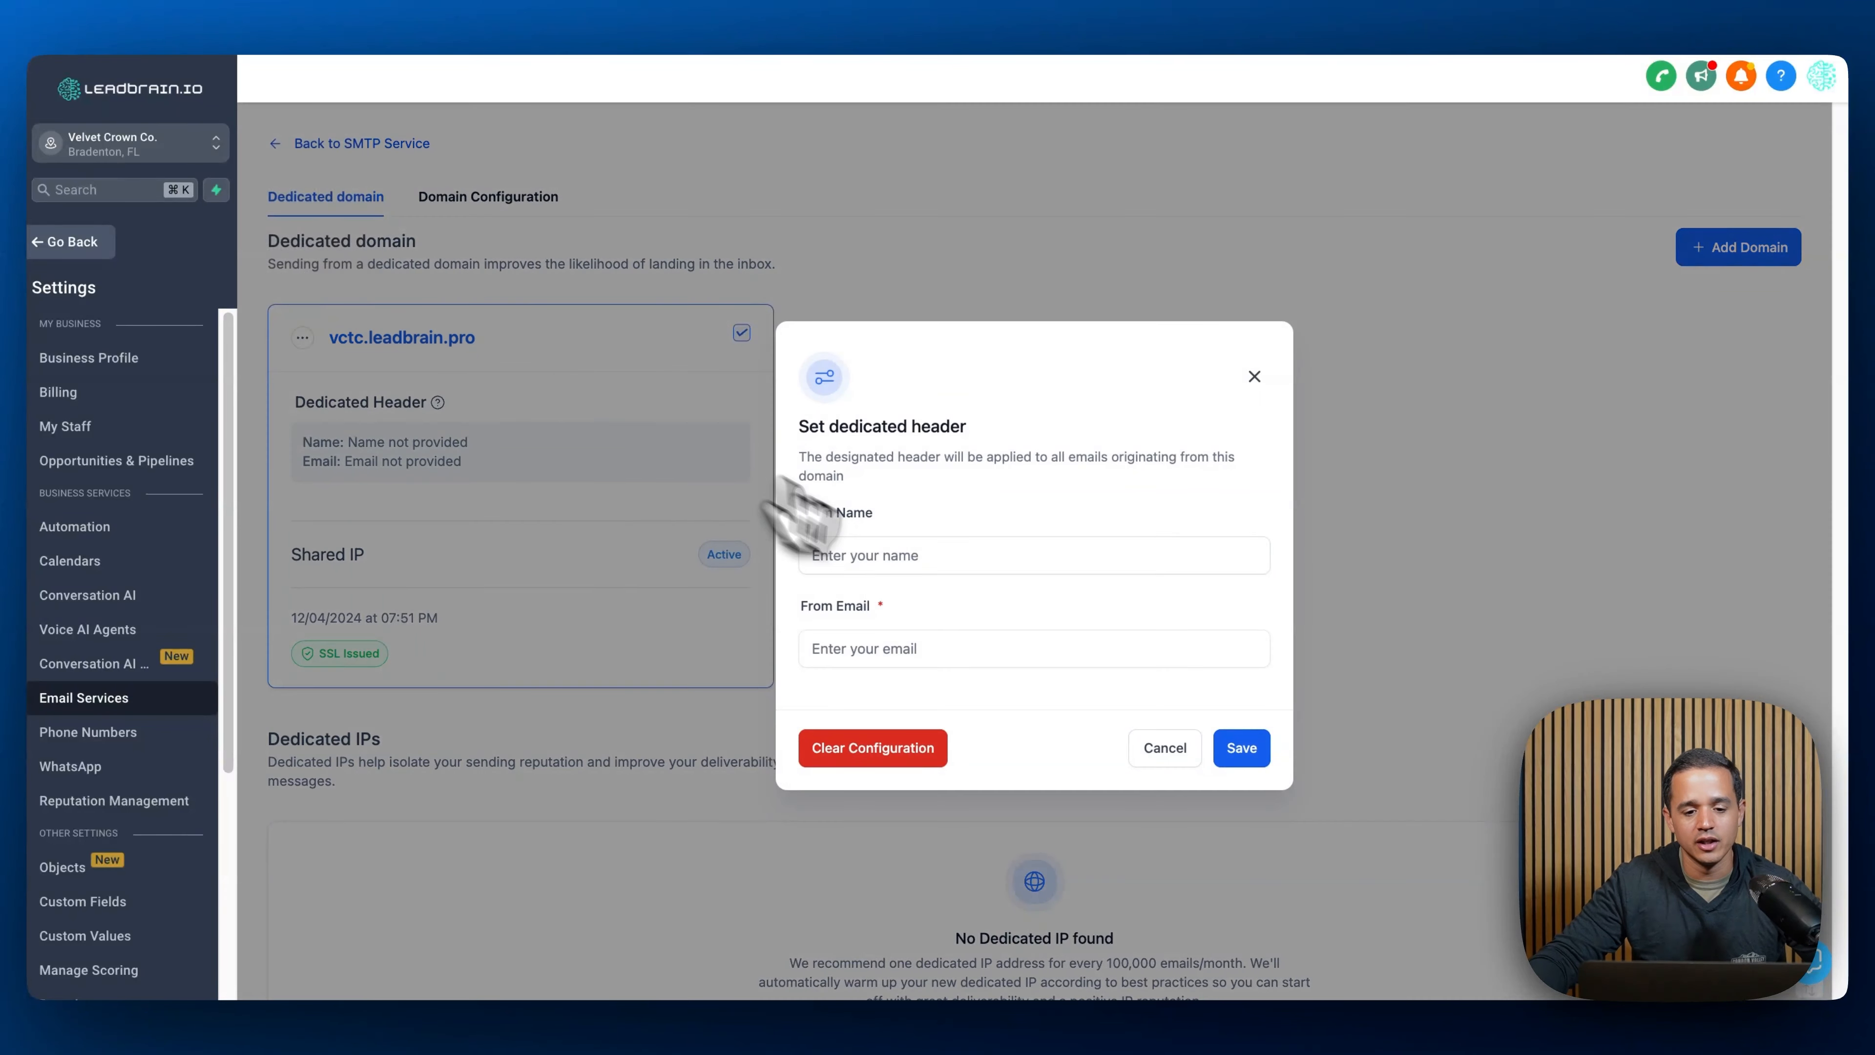
{"action": "left_click", "coordinate": [929, 563]}
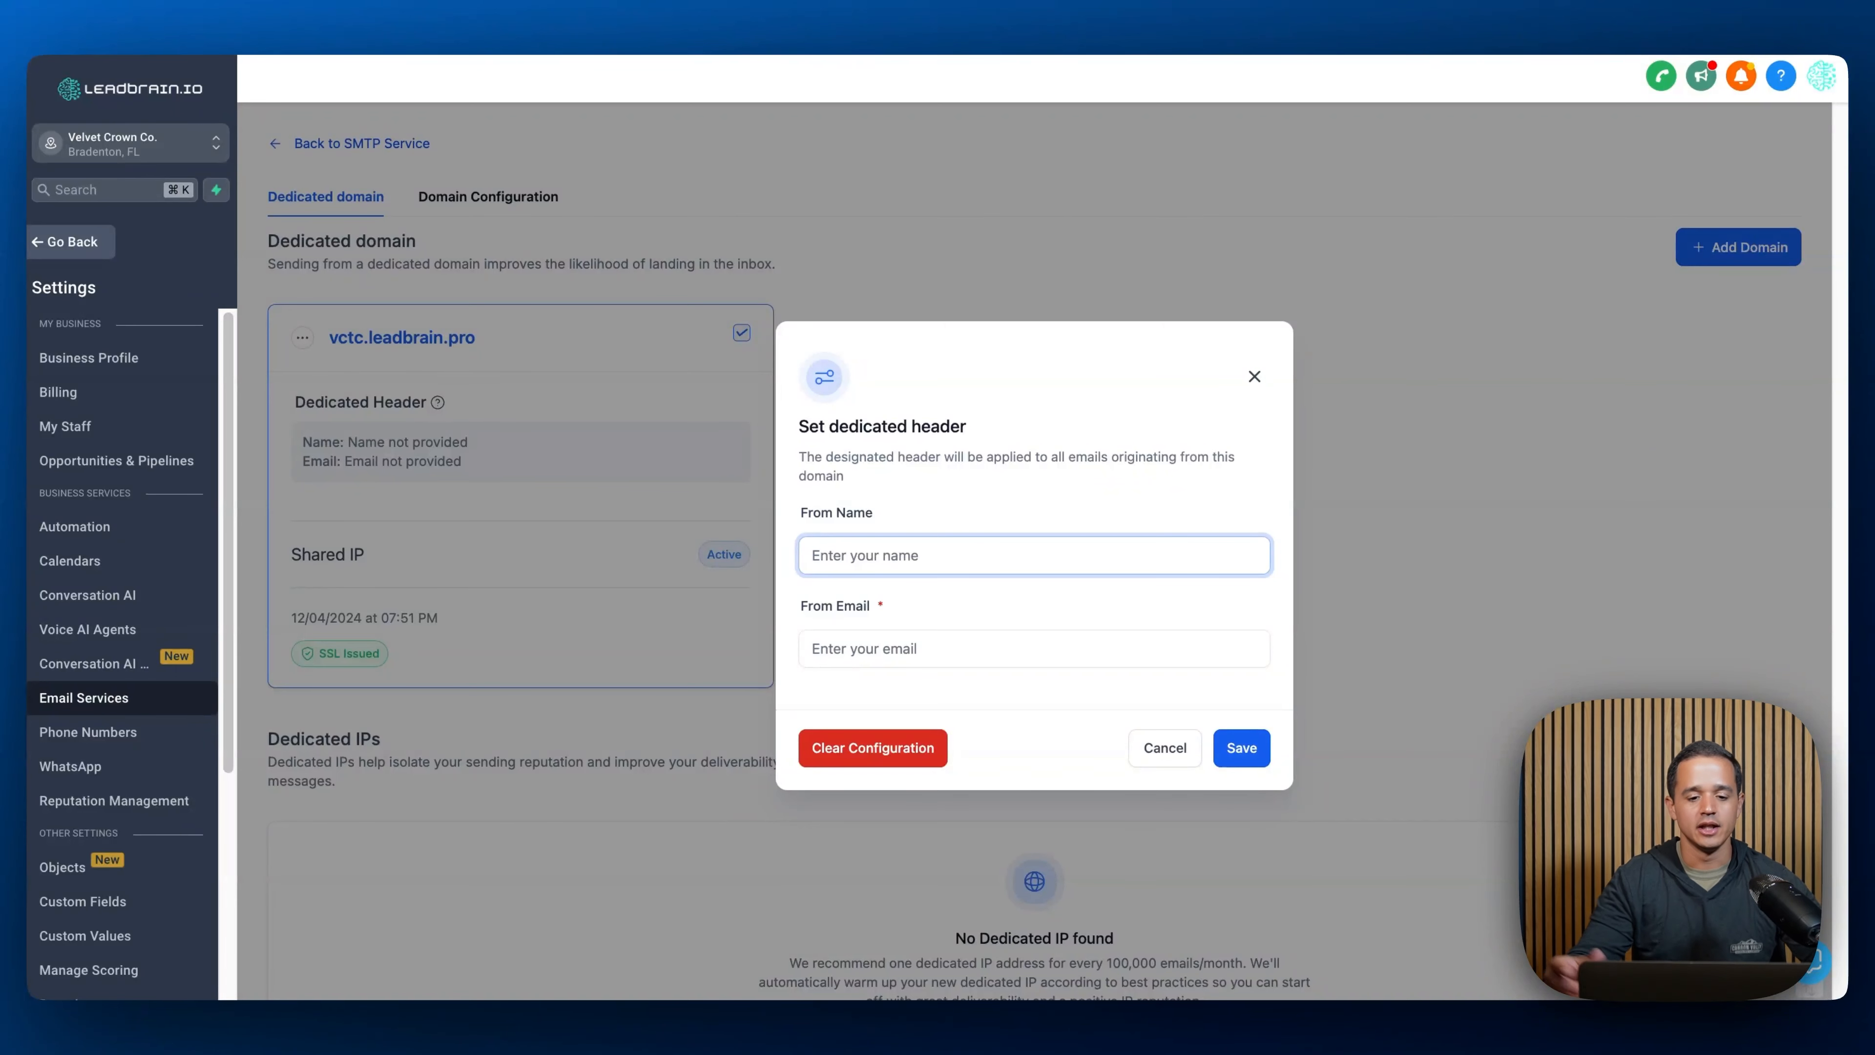
{"action": "type", "text": "Velvet Crown Tattoo"}
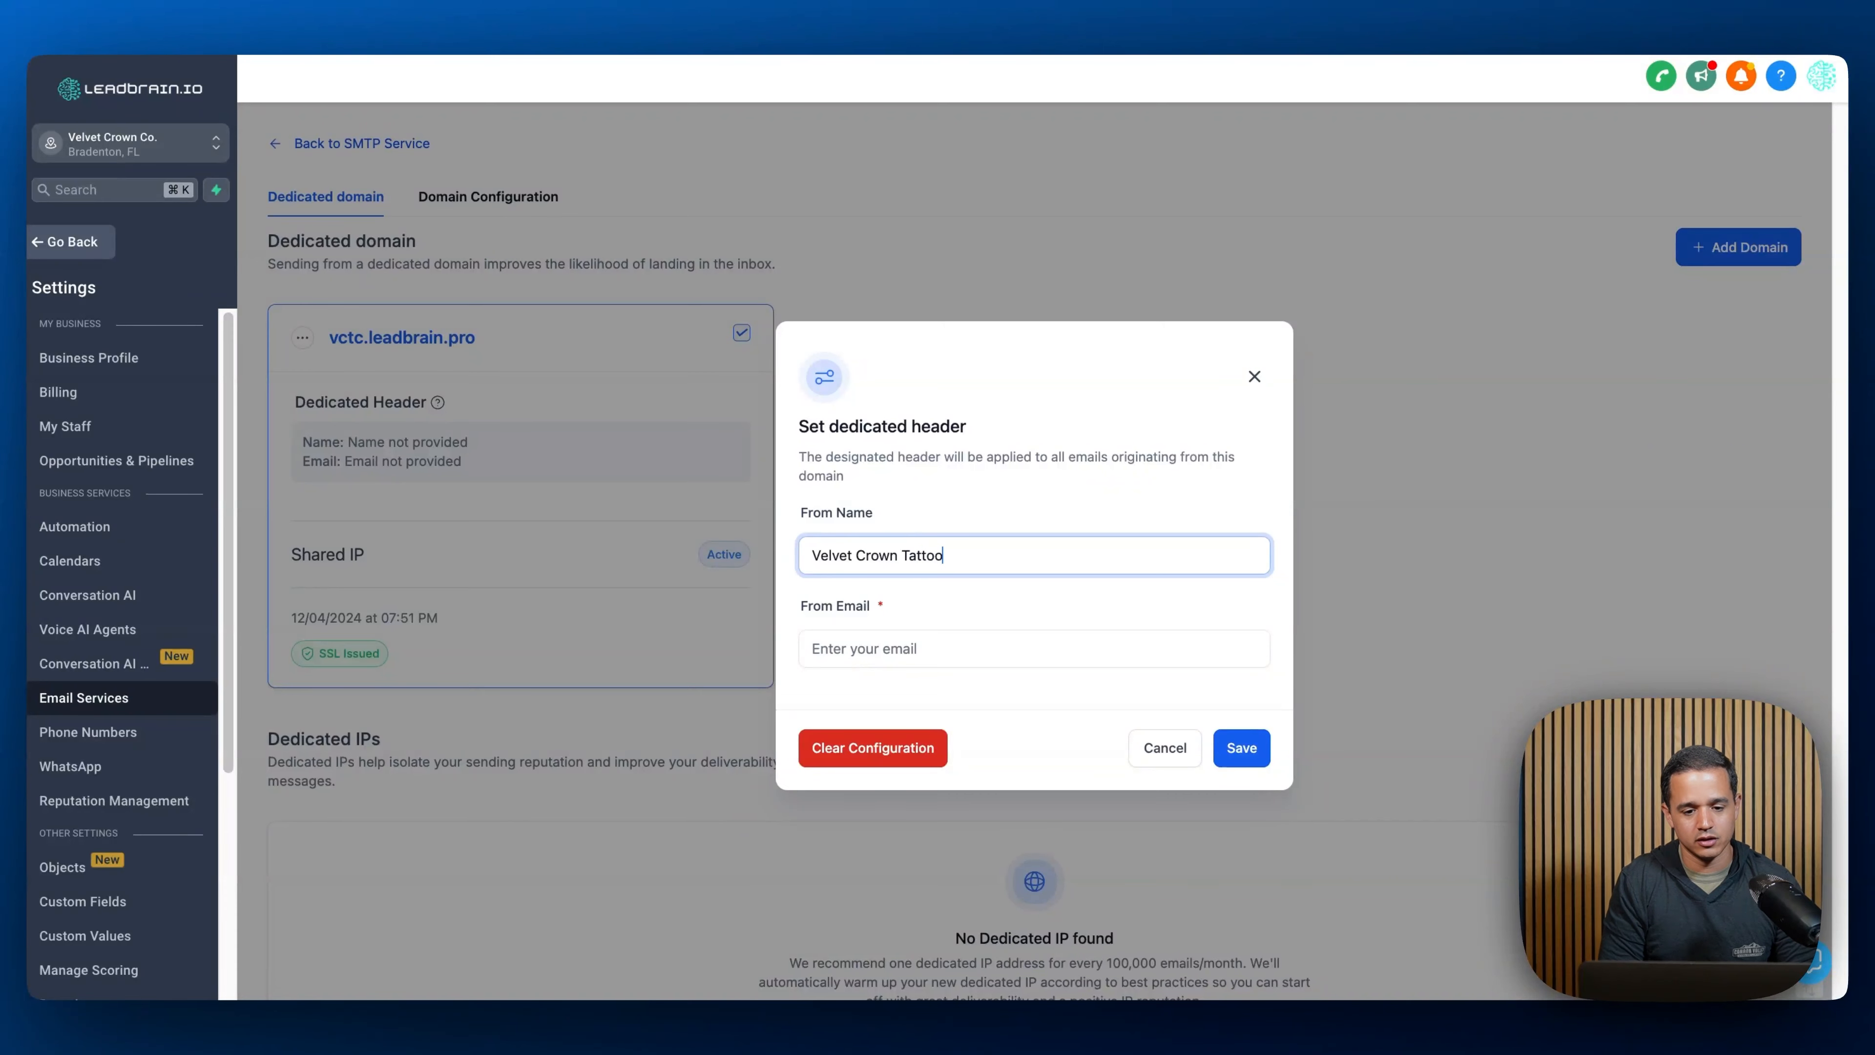
{"action": "key", "text": "Tab"}
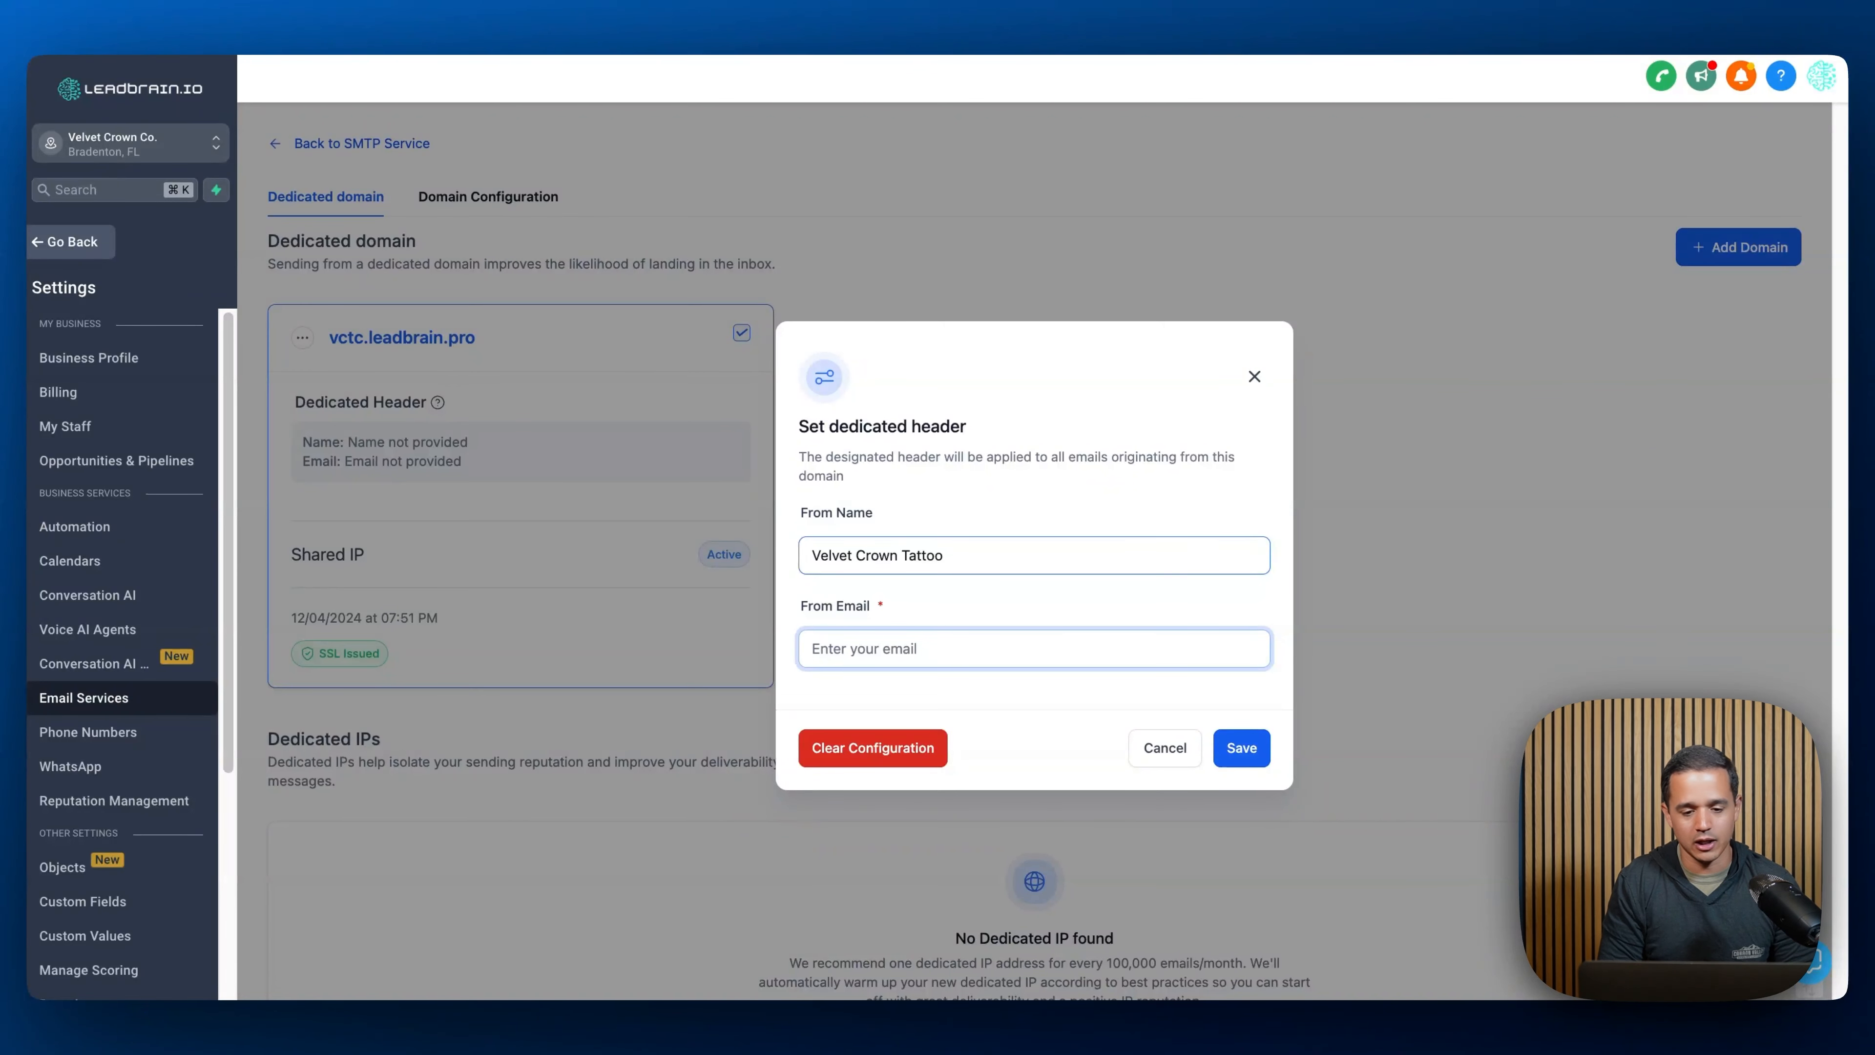
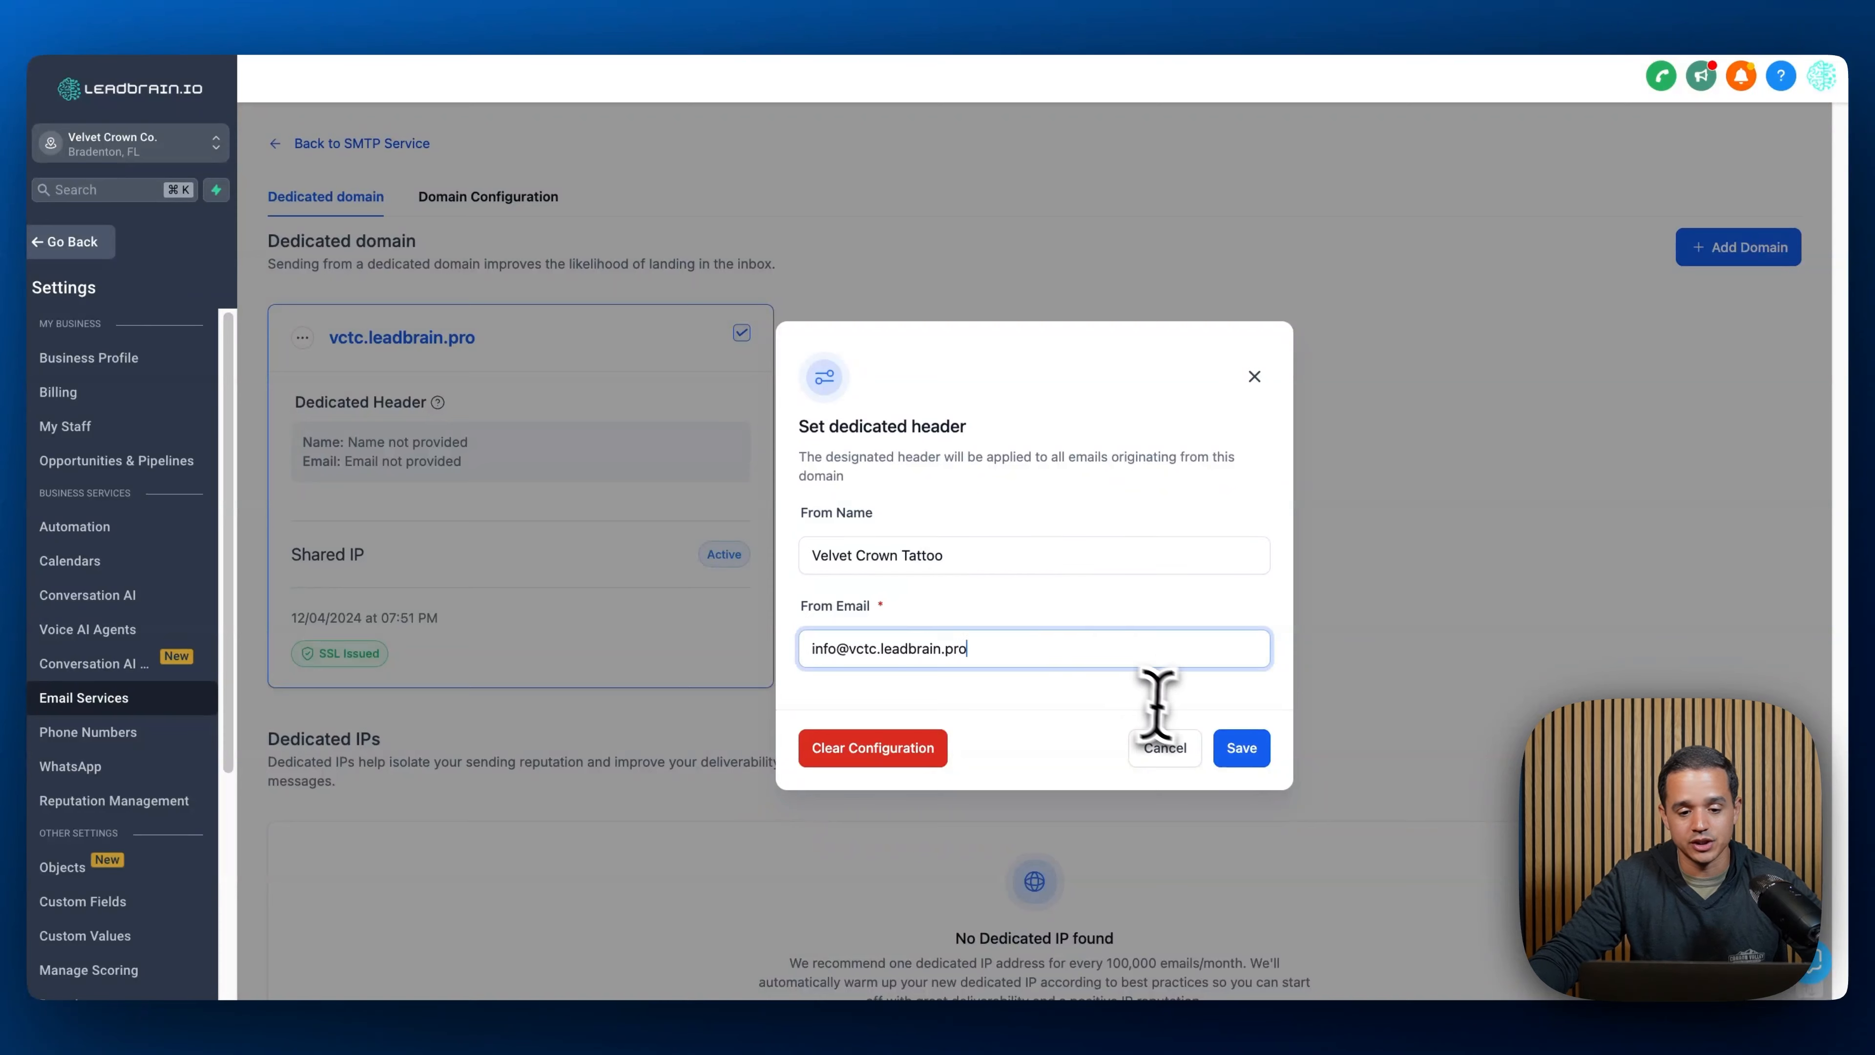
{"action": "left_click", "coordinate": [1246, 752]}
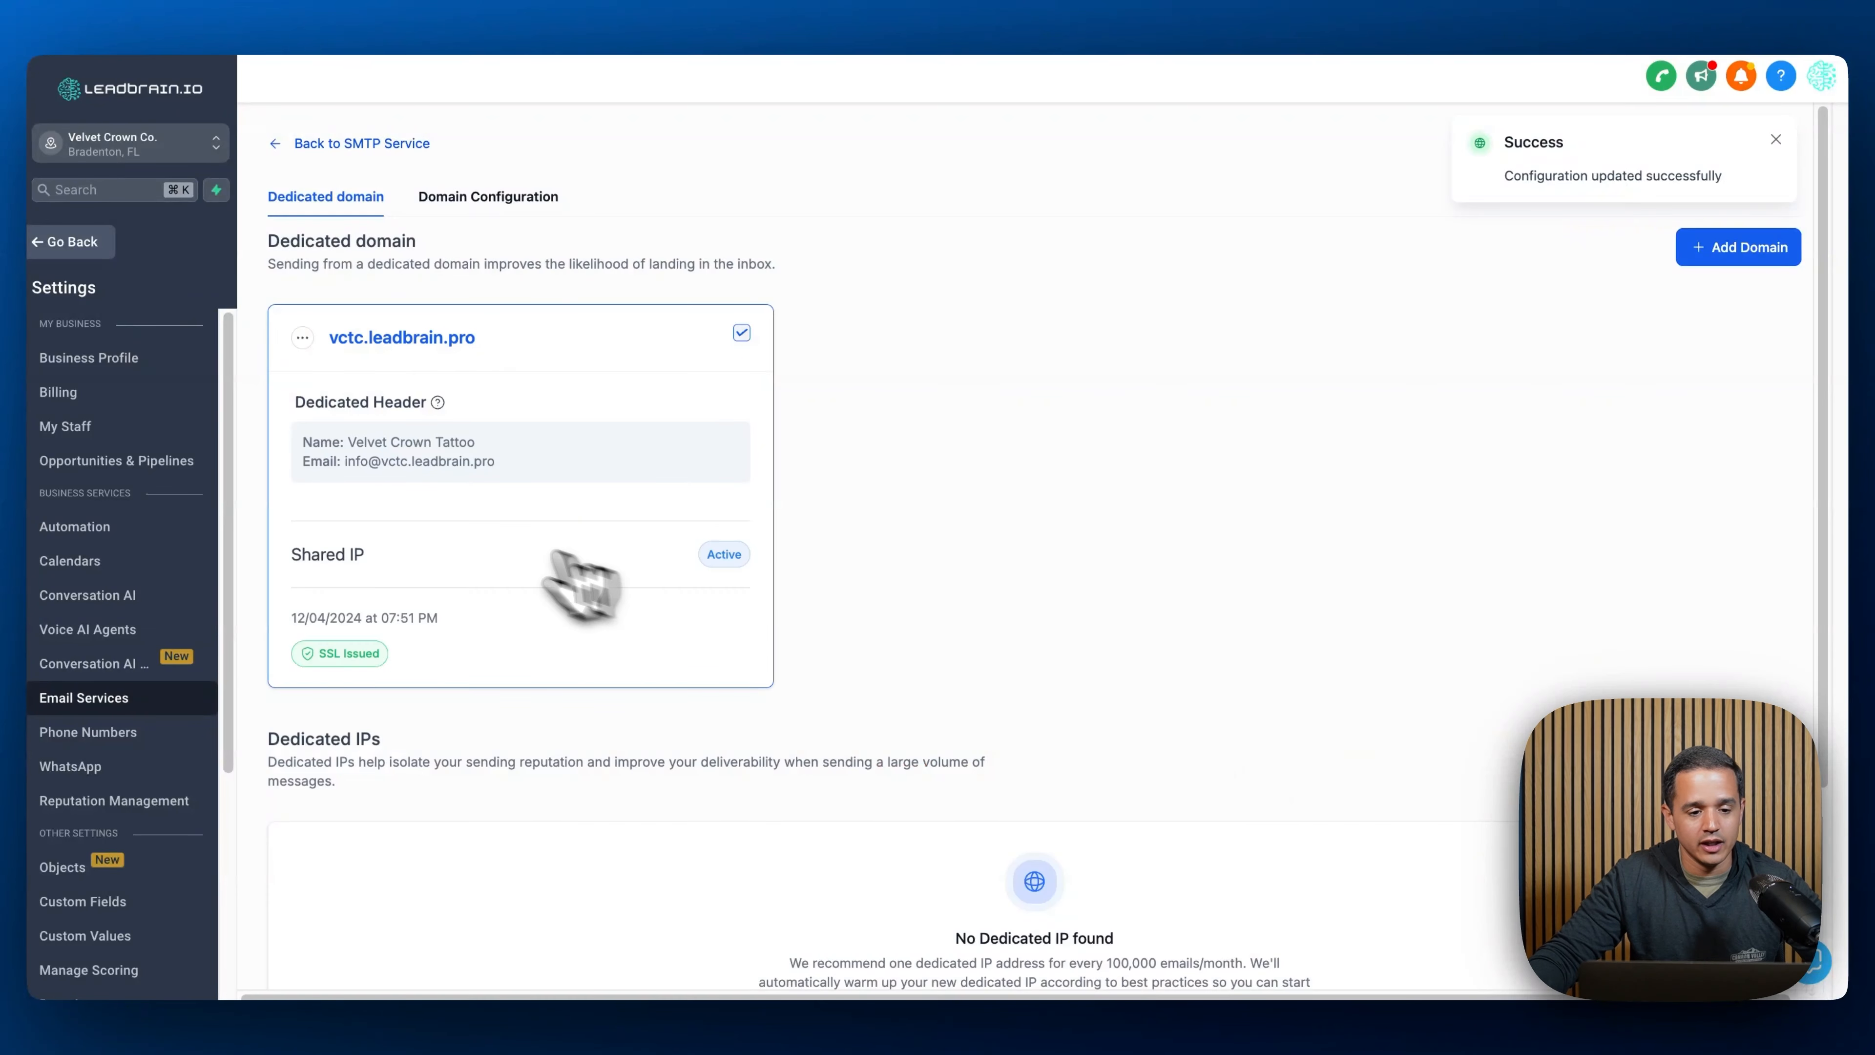
{"action": "left_click_drag", "start_coordinate": [345, 461], "coordinate": [481, 464]}
{"action": "key", "text": "super+c"}
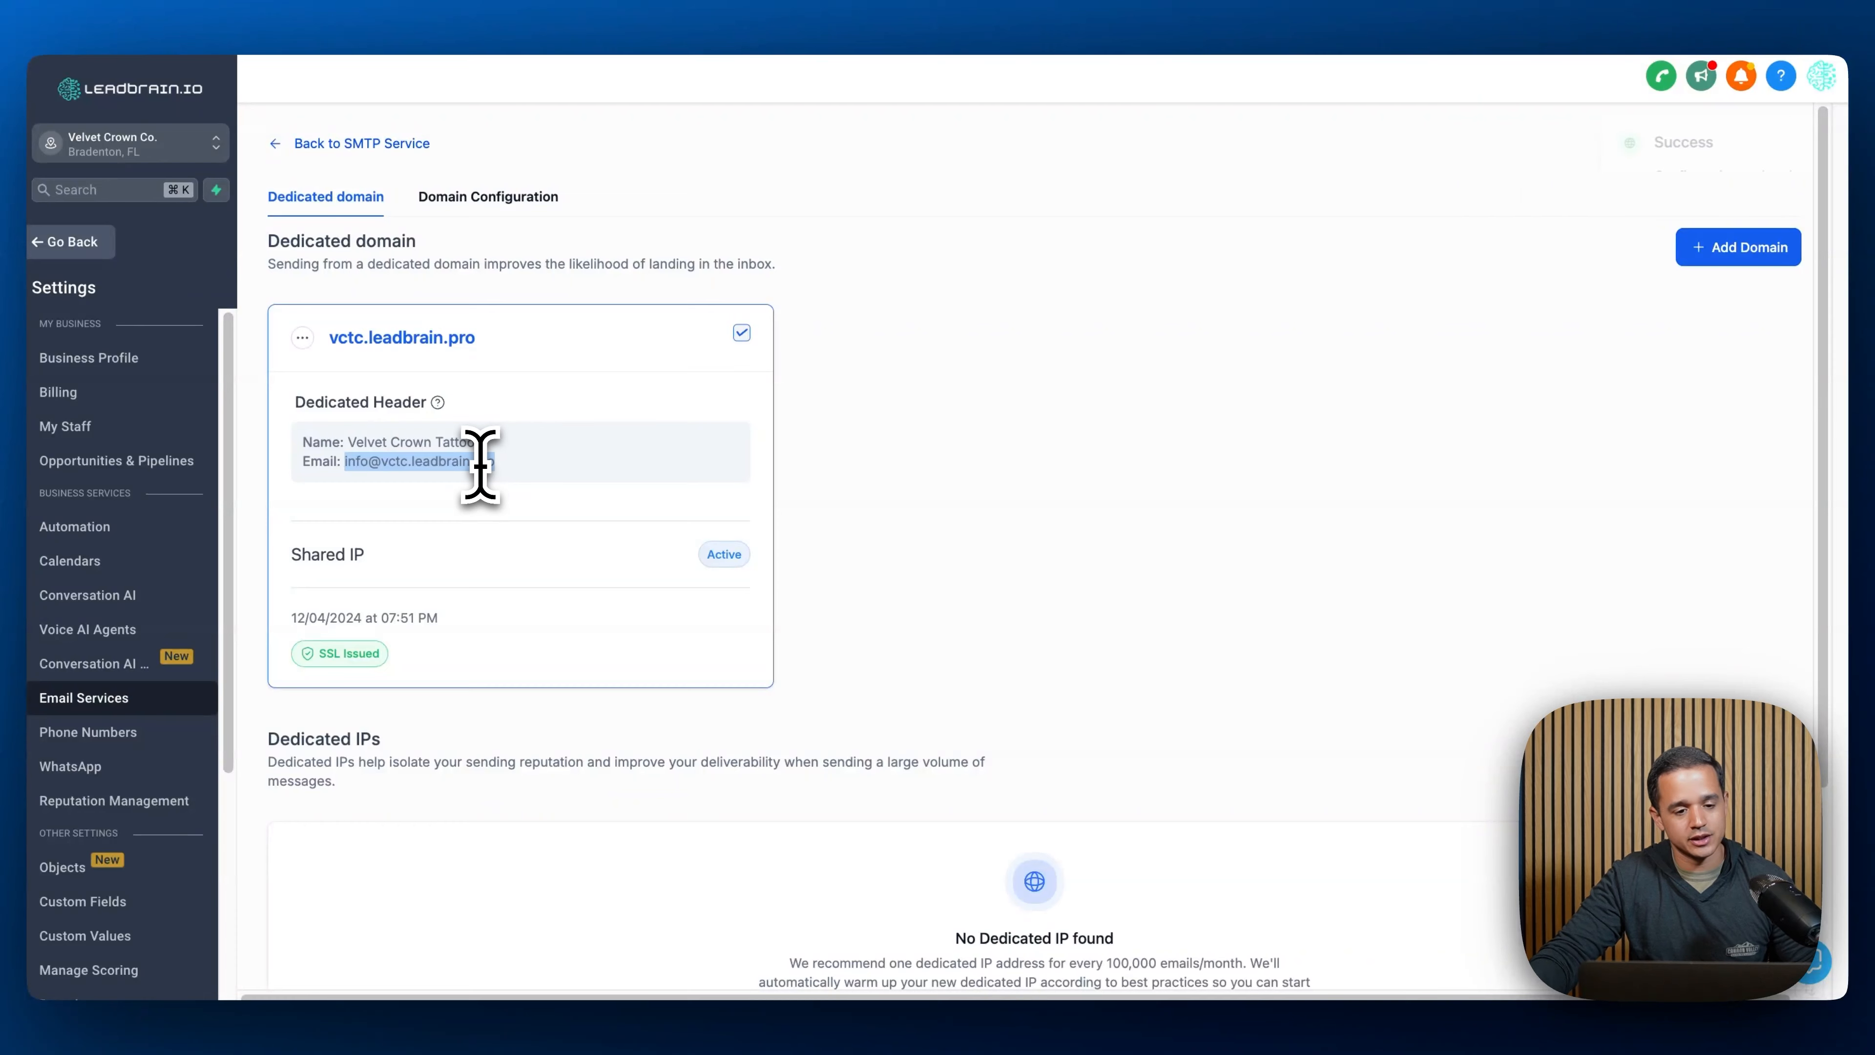
- Set the From Email custom value to the pasted sender e-mail address on vctc.leadbrain.pro and update it
{"action": "left_click", "coordinate": [114, 927]}
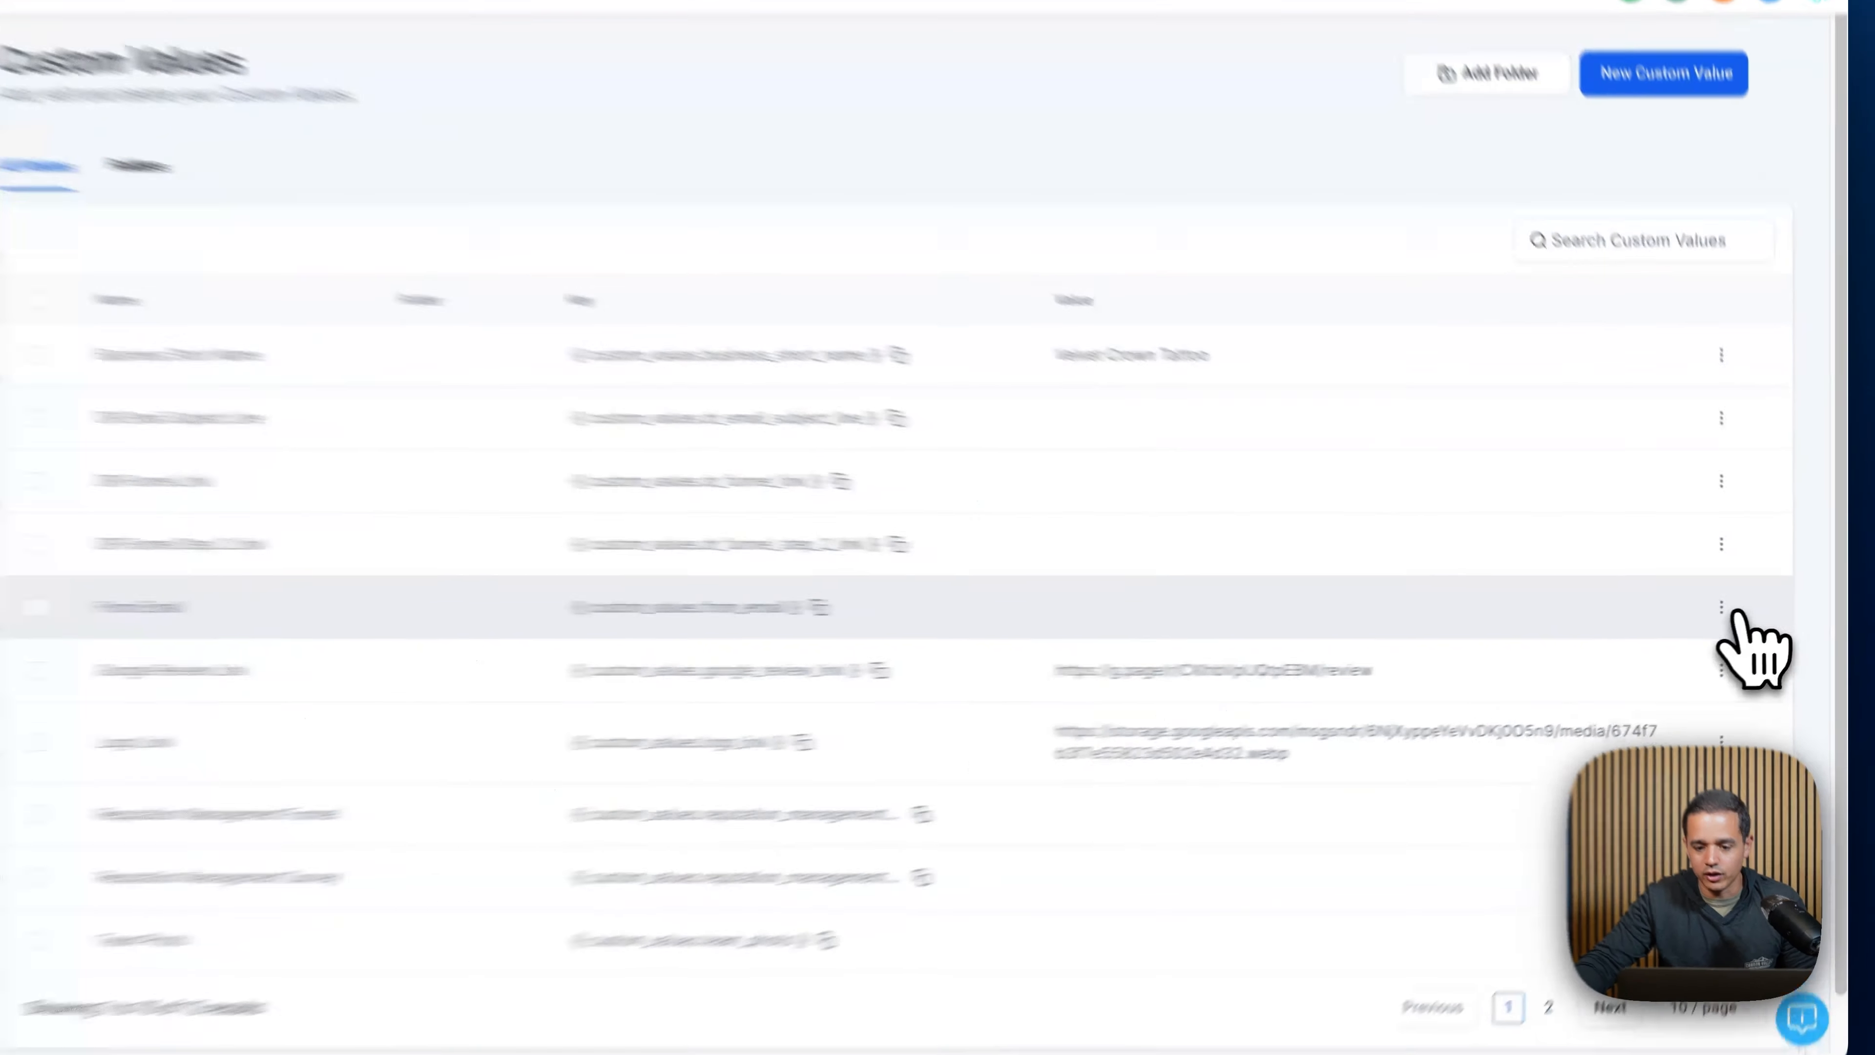
{"action": "left_click", "coordinate": [1740, 612]}
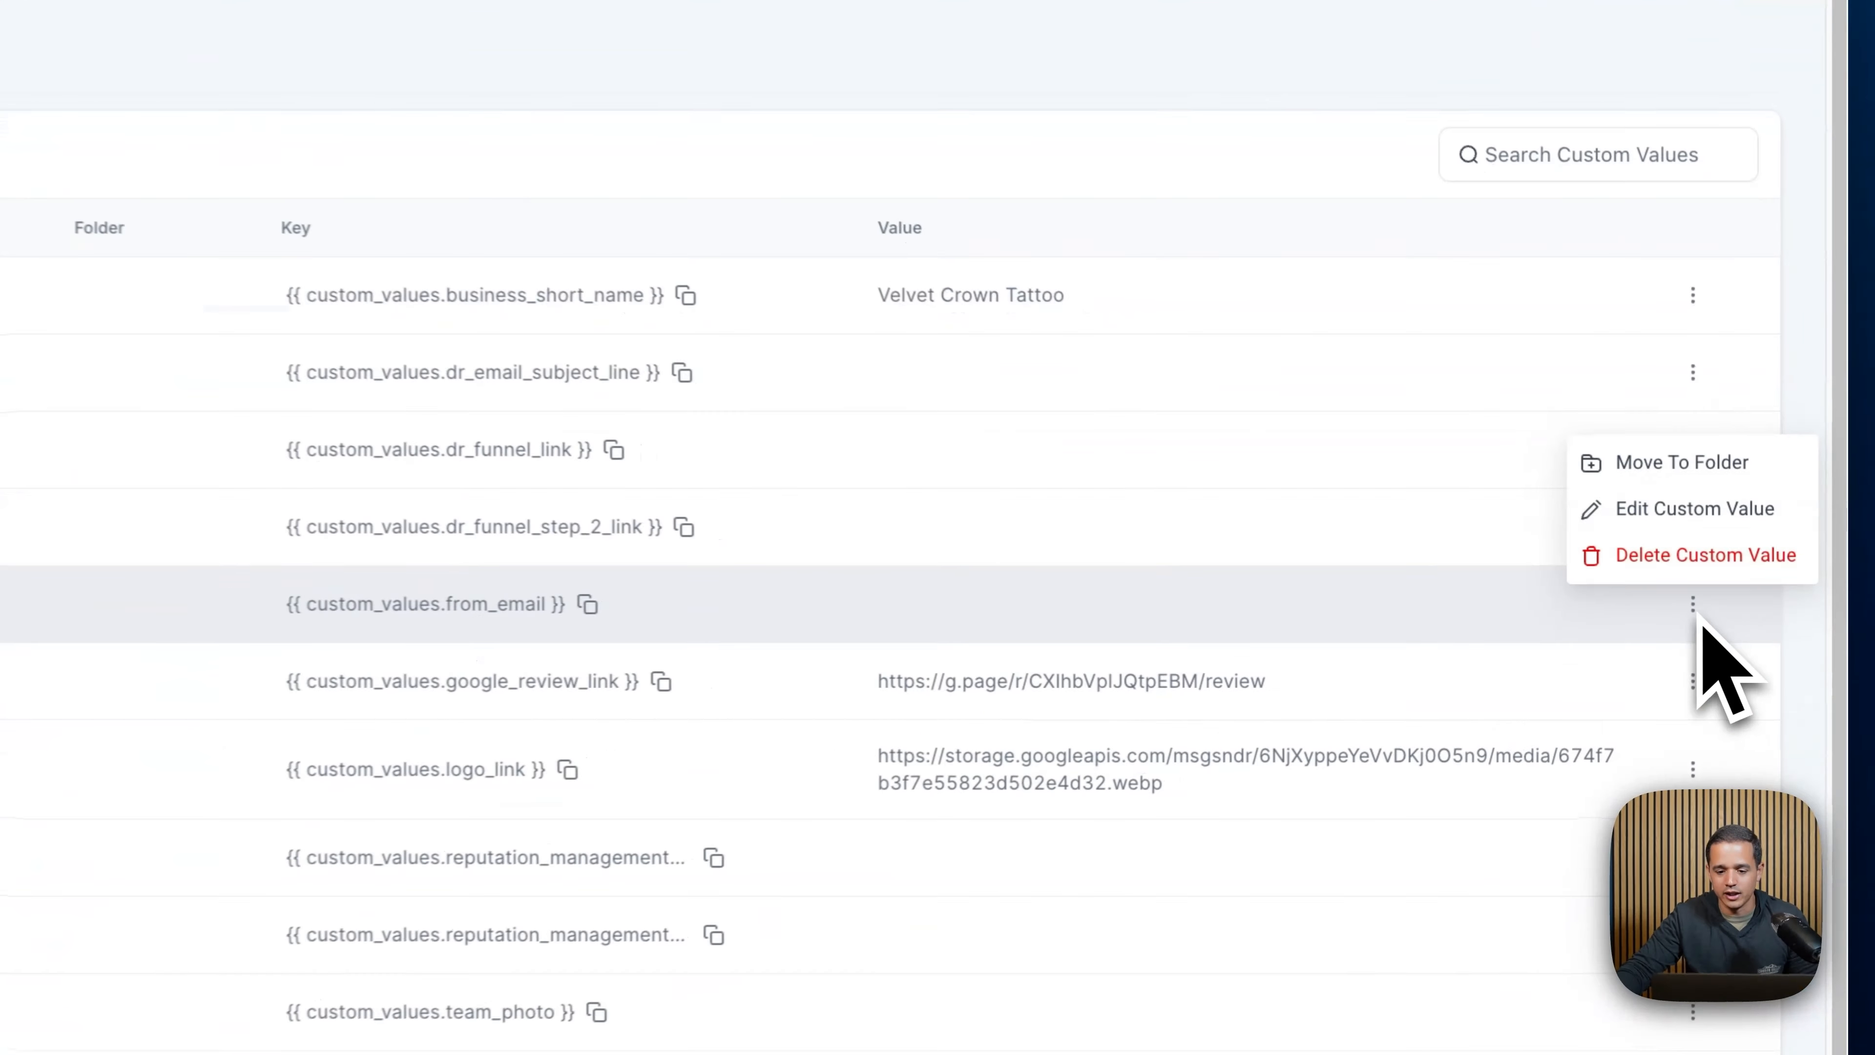
{"action": "left_click", "coordinate": [1690, 508]}
{"action": "left_click", "coordinate": [781, 498]}
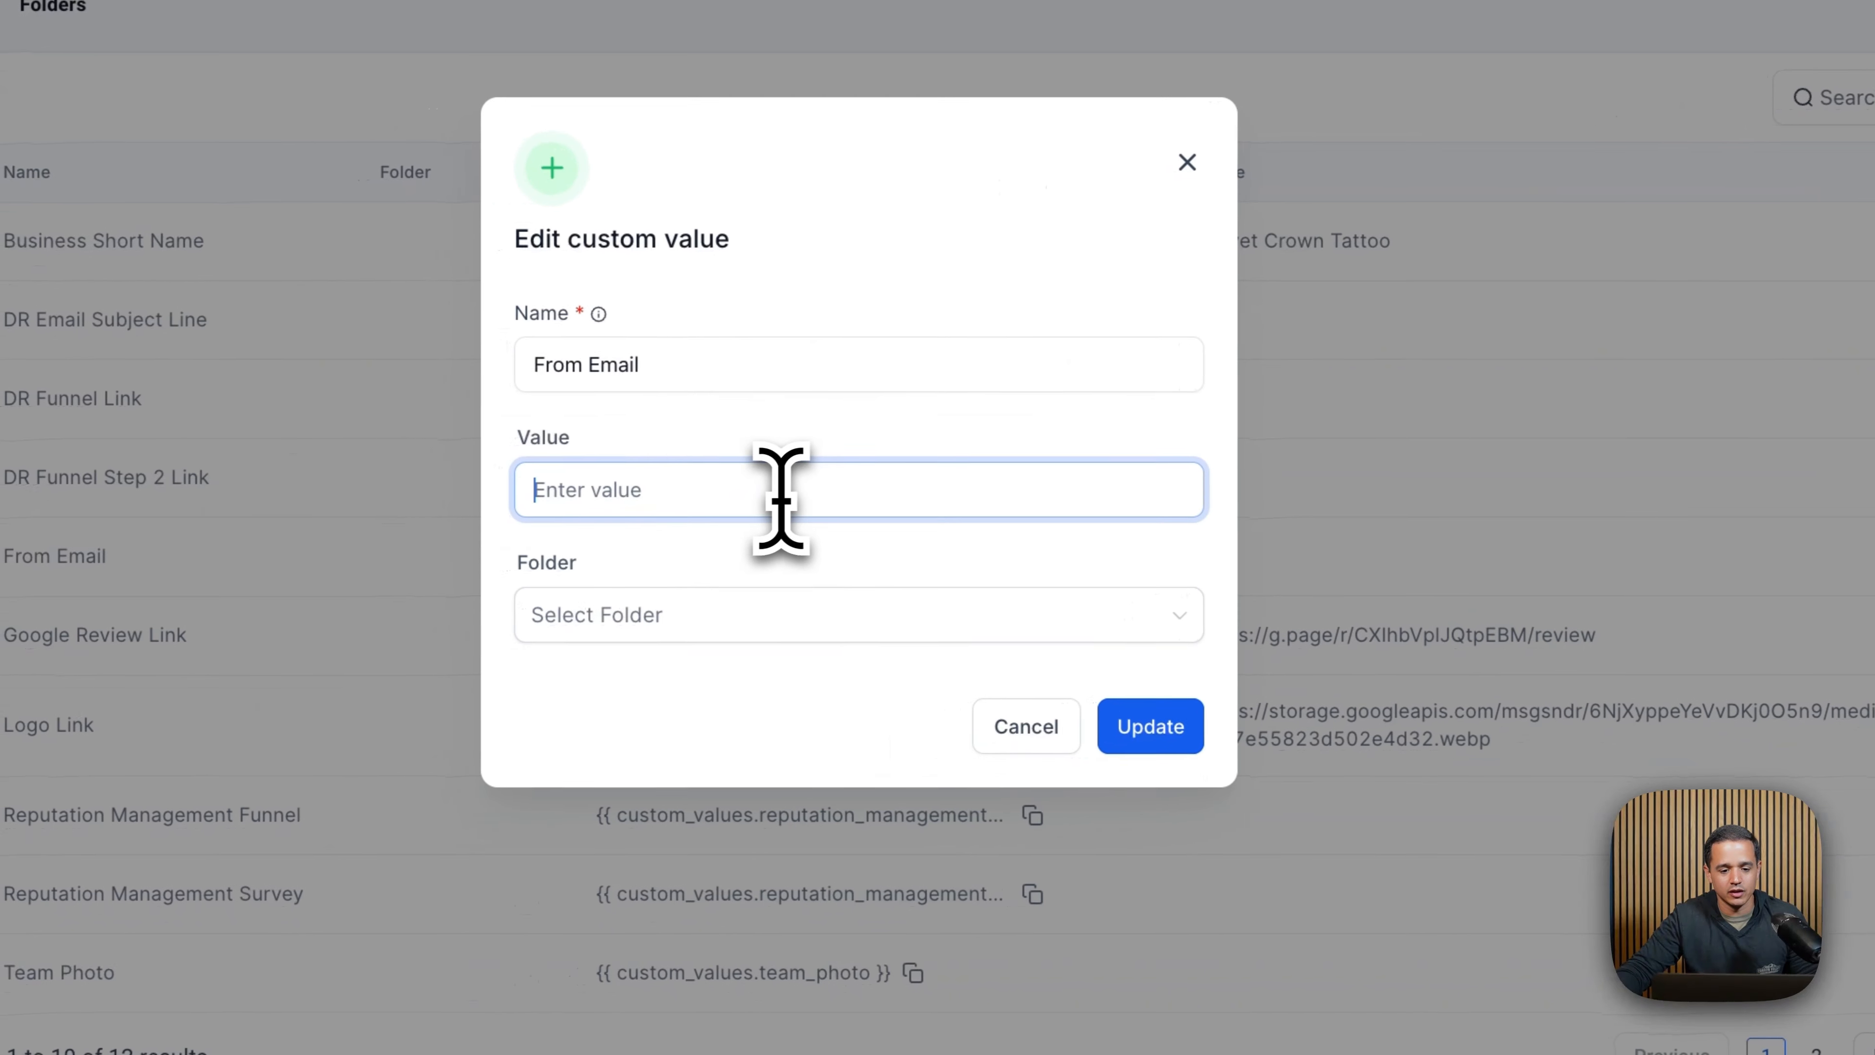
{"action": "key", "text": "super+v"}
{"action": "left_click", "coordinate": [1150, 727]}
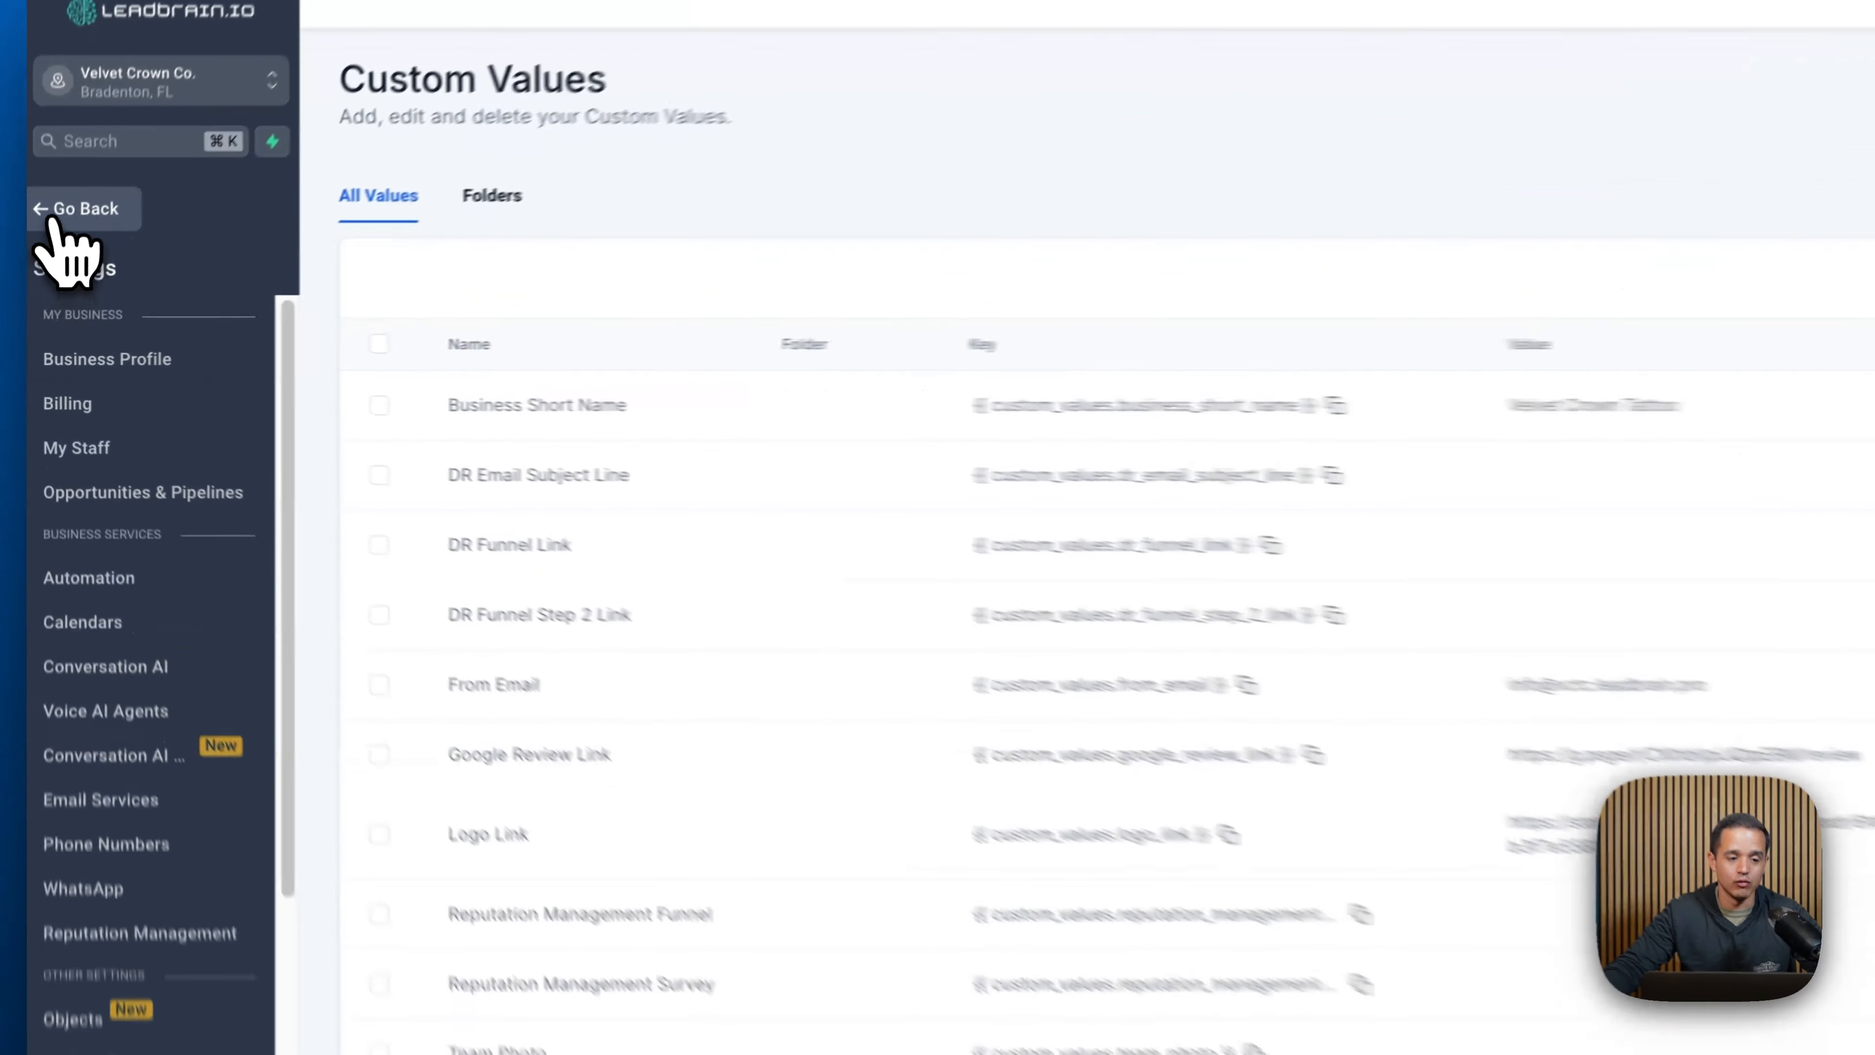
- Open the Email 1 action in the 1-13 Email Drip Sequence workflow and try to edit its email template
{"action": "left_click", "coordinate": [53, 218]}
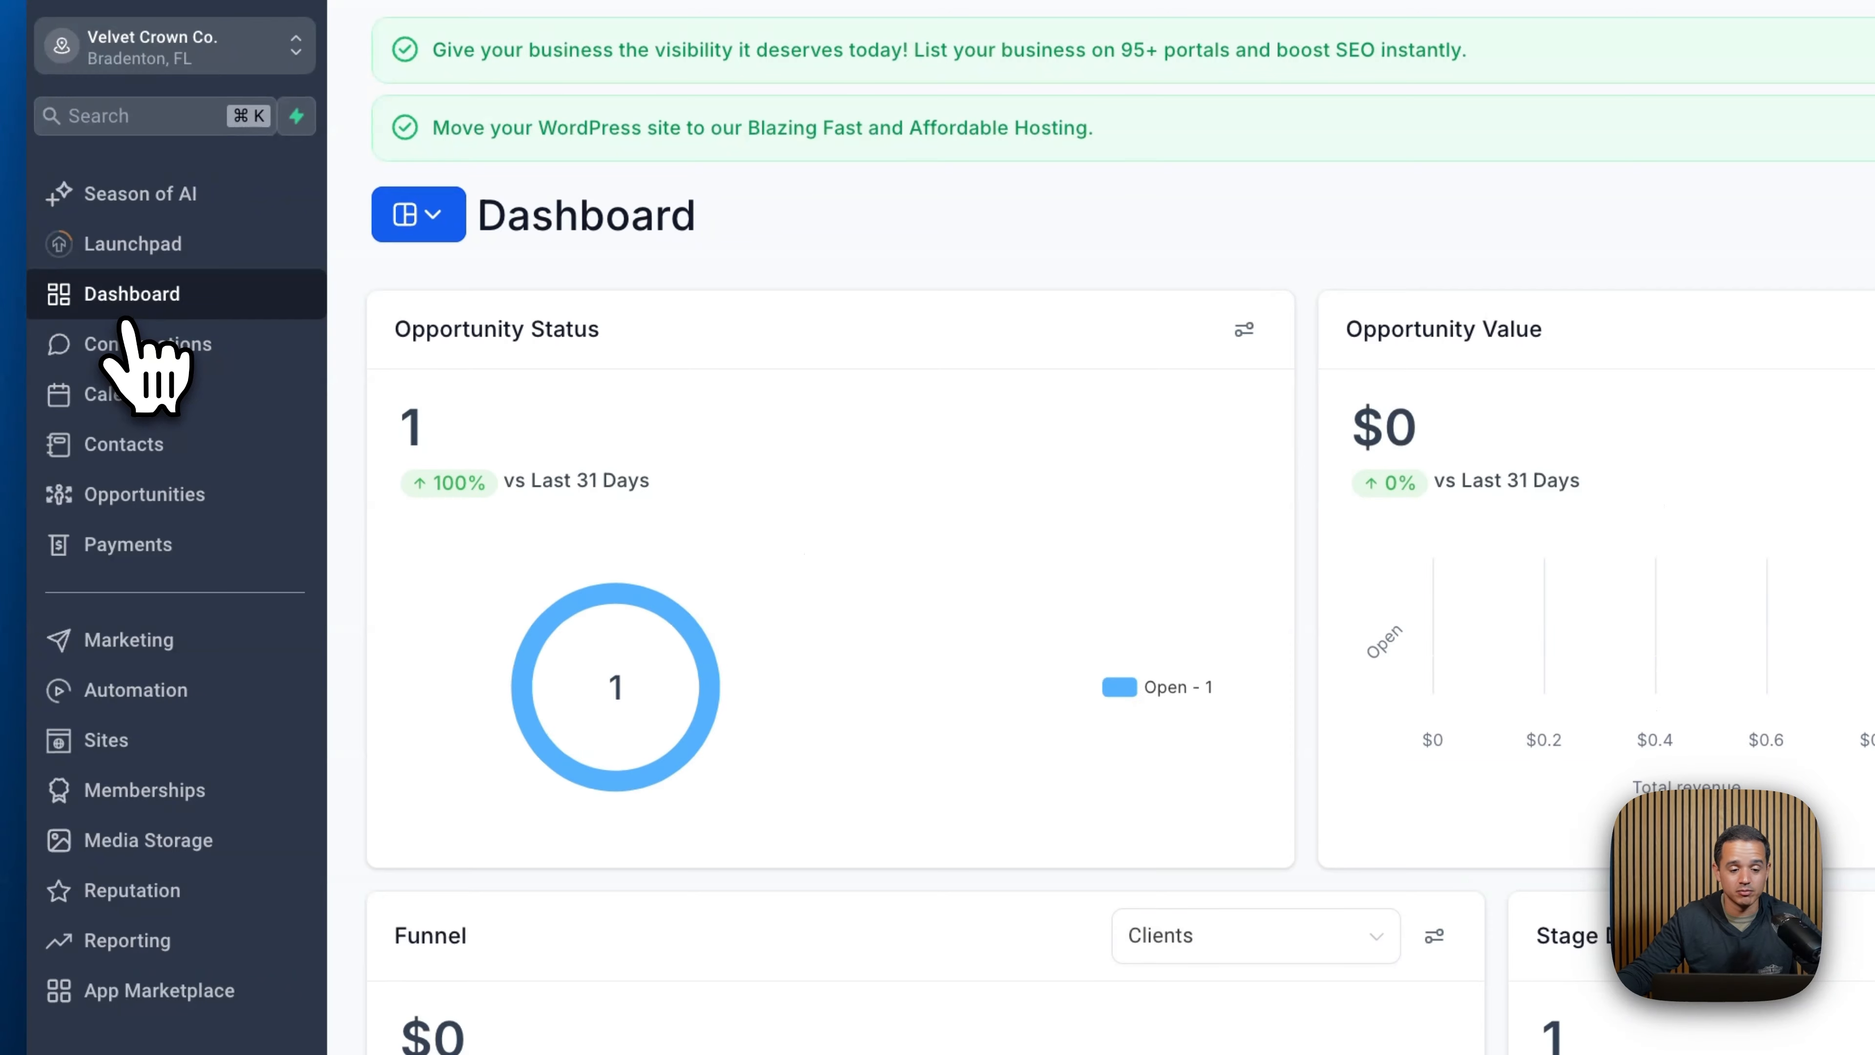
{"action": "left_click", "coordinate": [131, 694]}
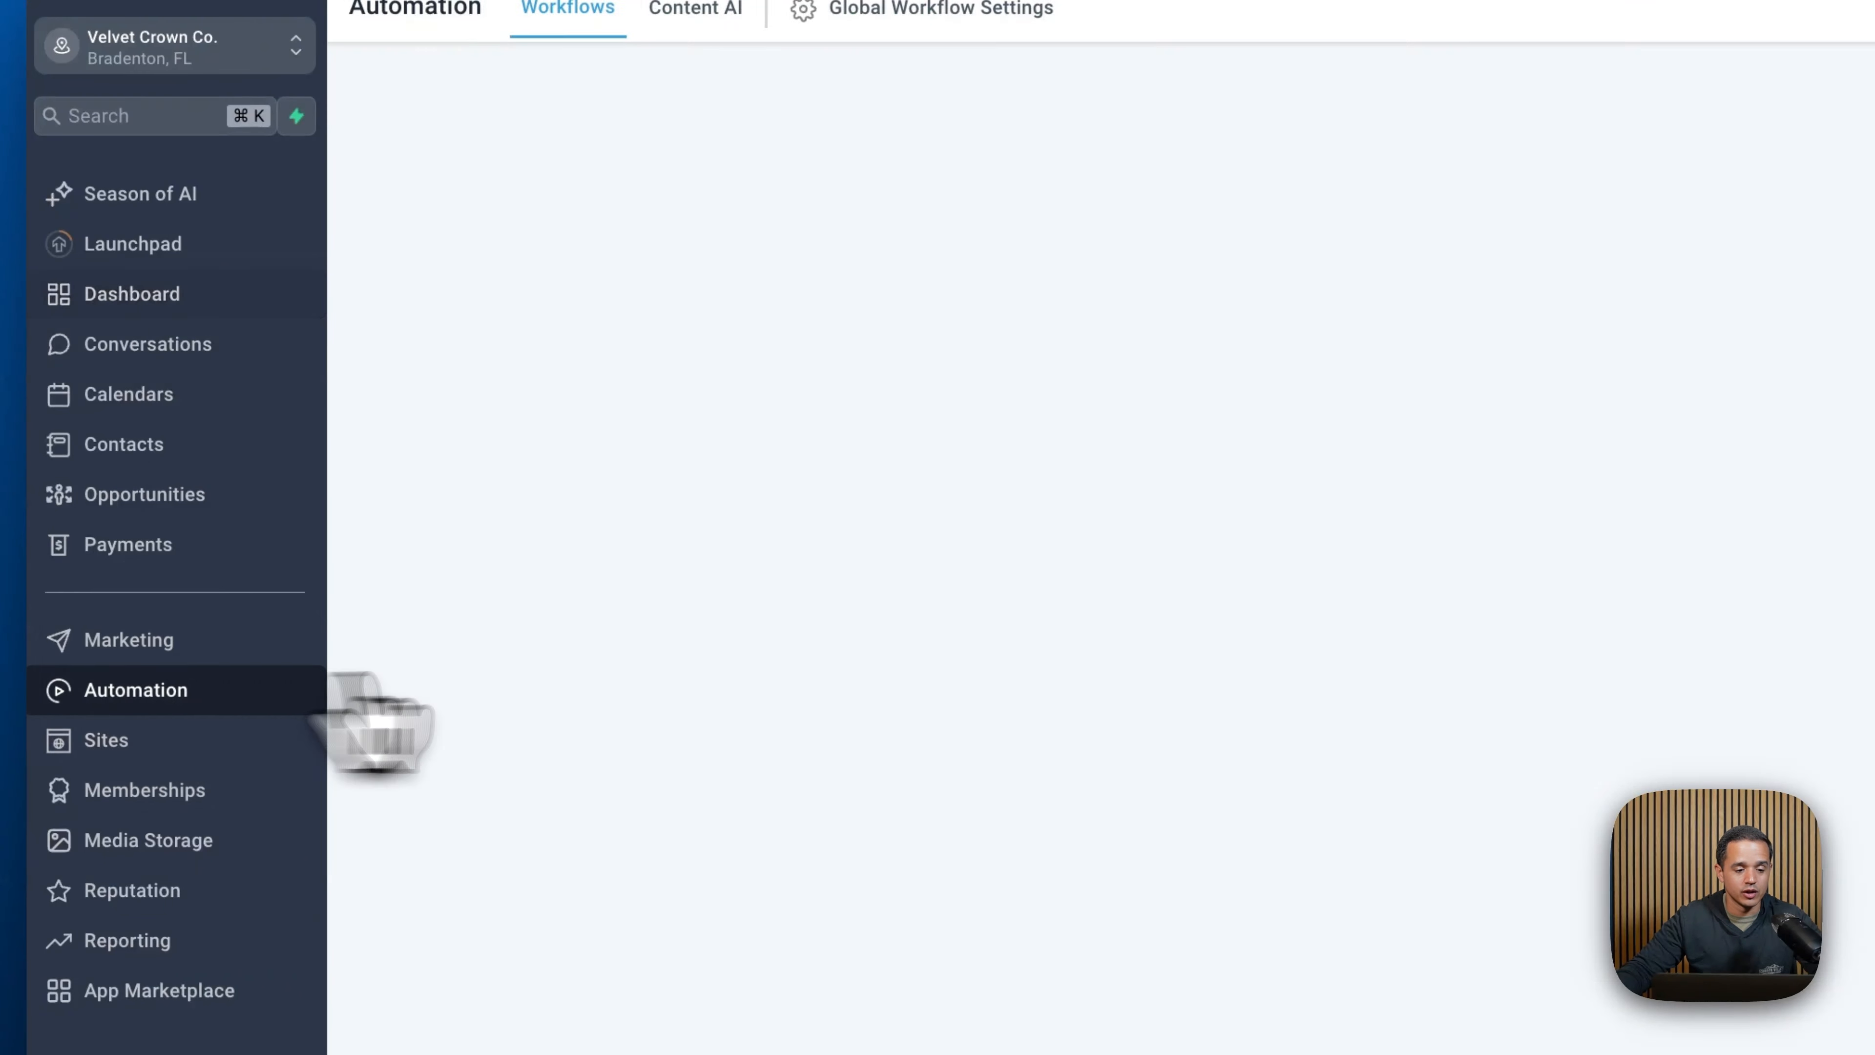
{"action": "left_click", "coordinate": [749, 647]}
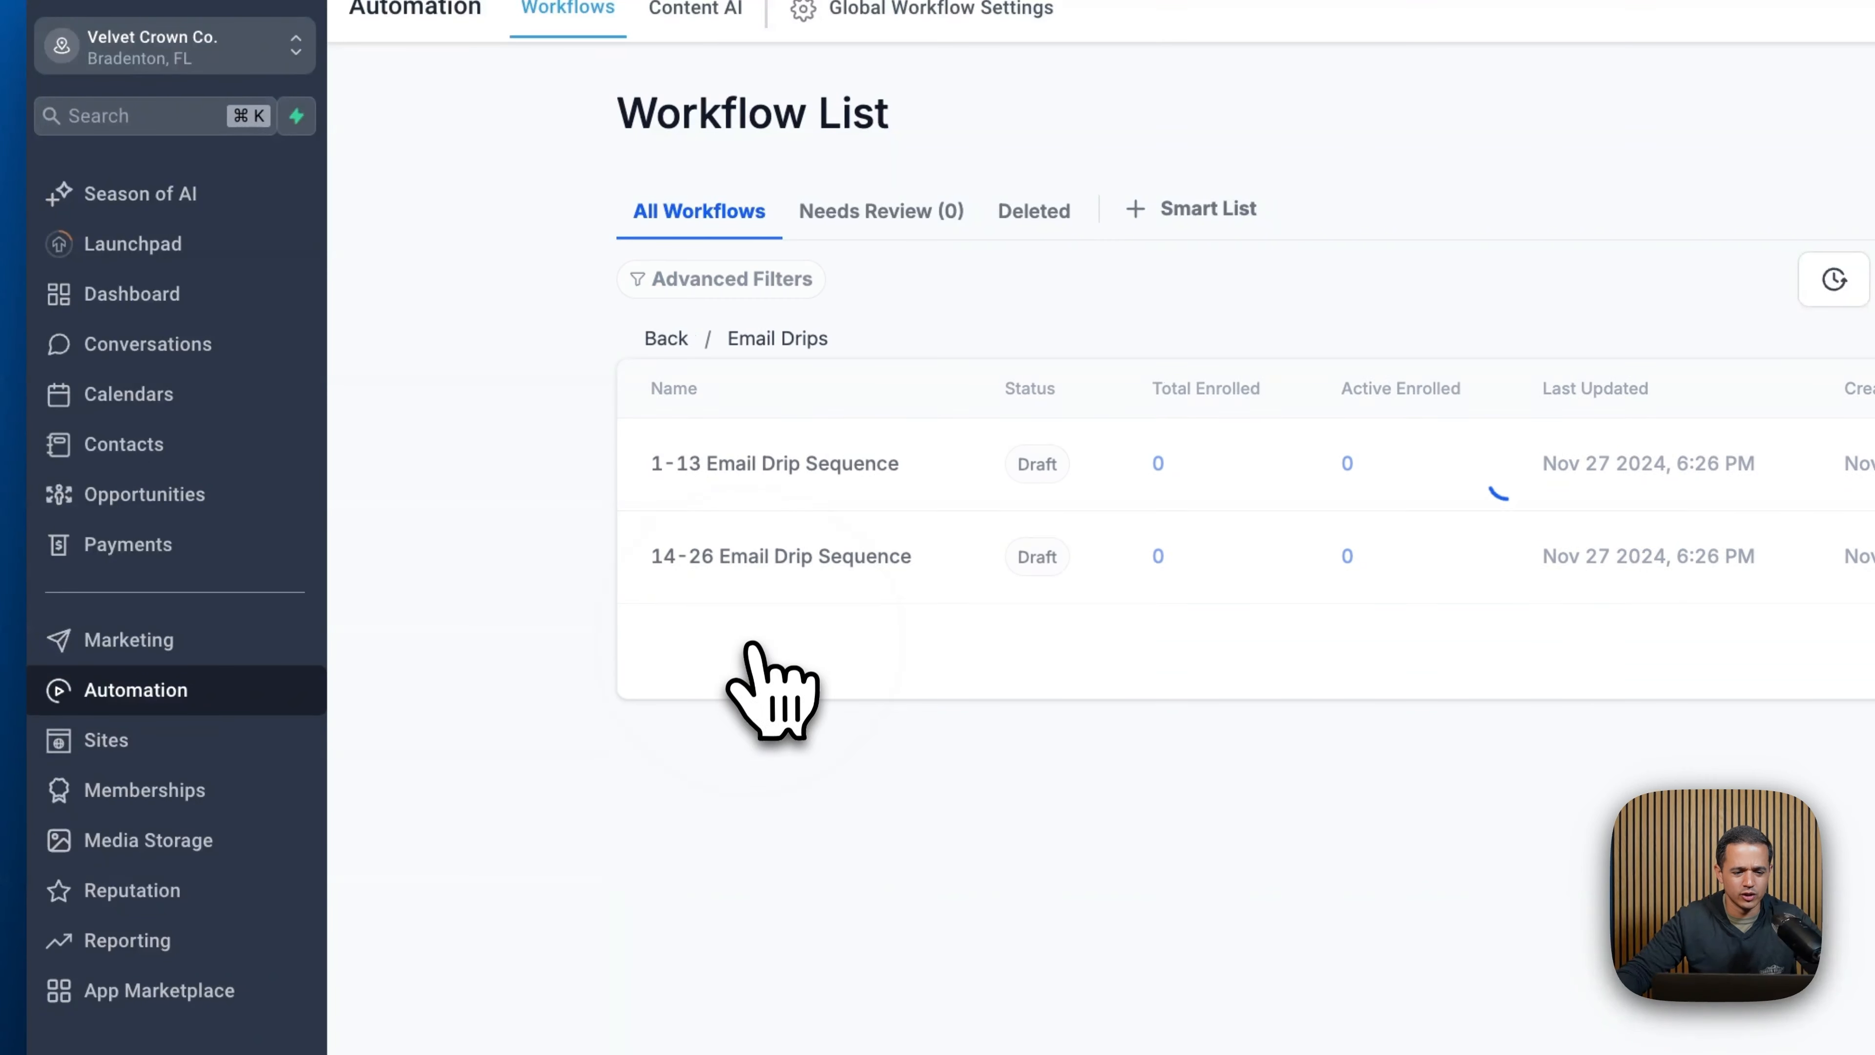
{"action": "left_click", "coordinate": [783, 470]}
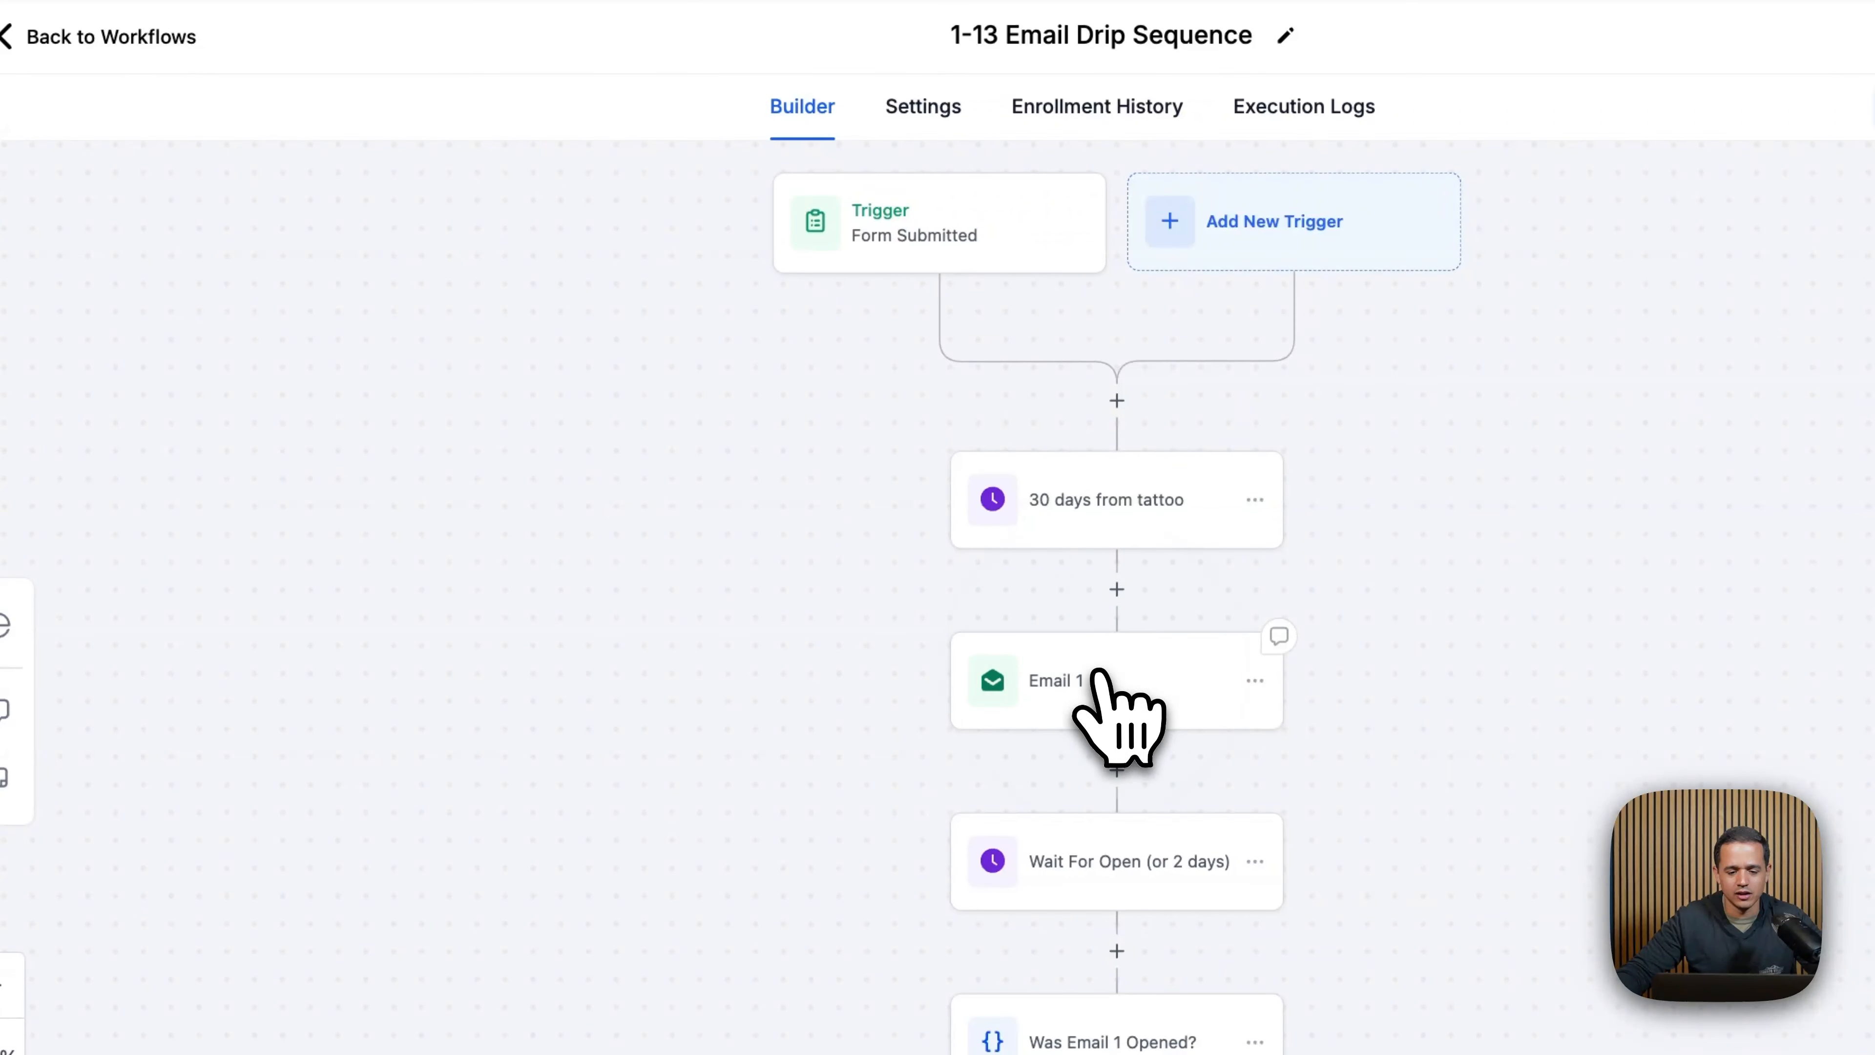
{"action": "left_click", "coordinate": [1098, 672]}
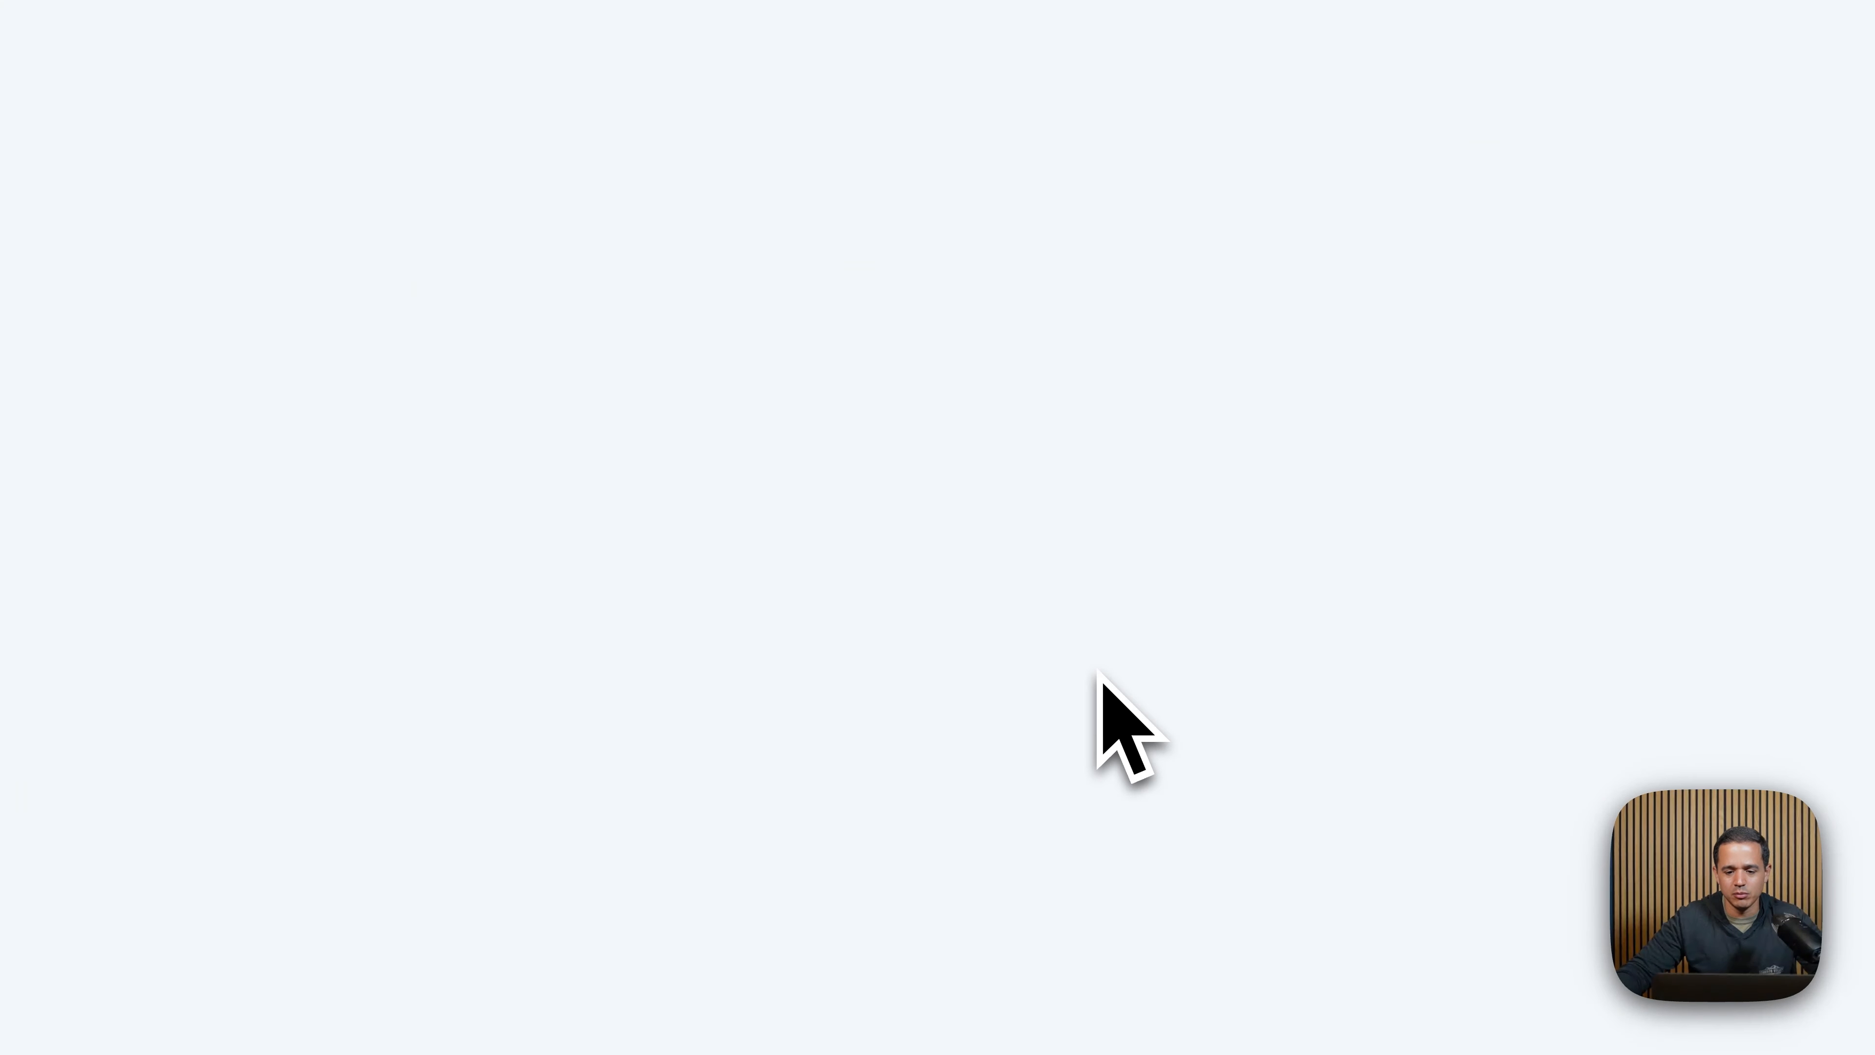
{"action": "scroll", "coordinate": [1381, 745], "scroll_direction": "down", "scroll_amount": 5}
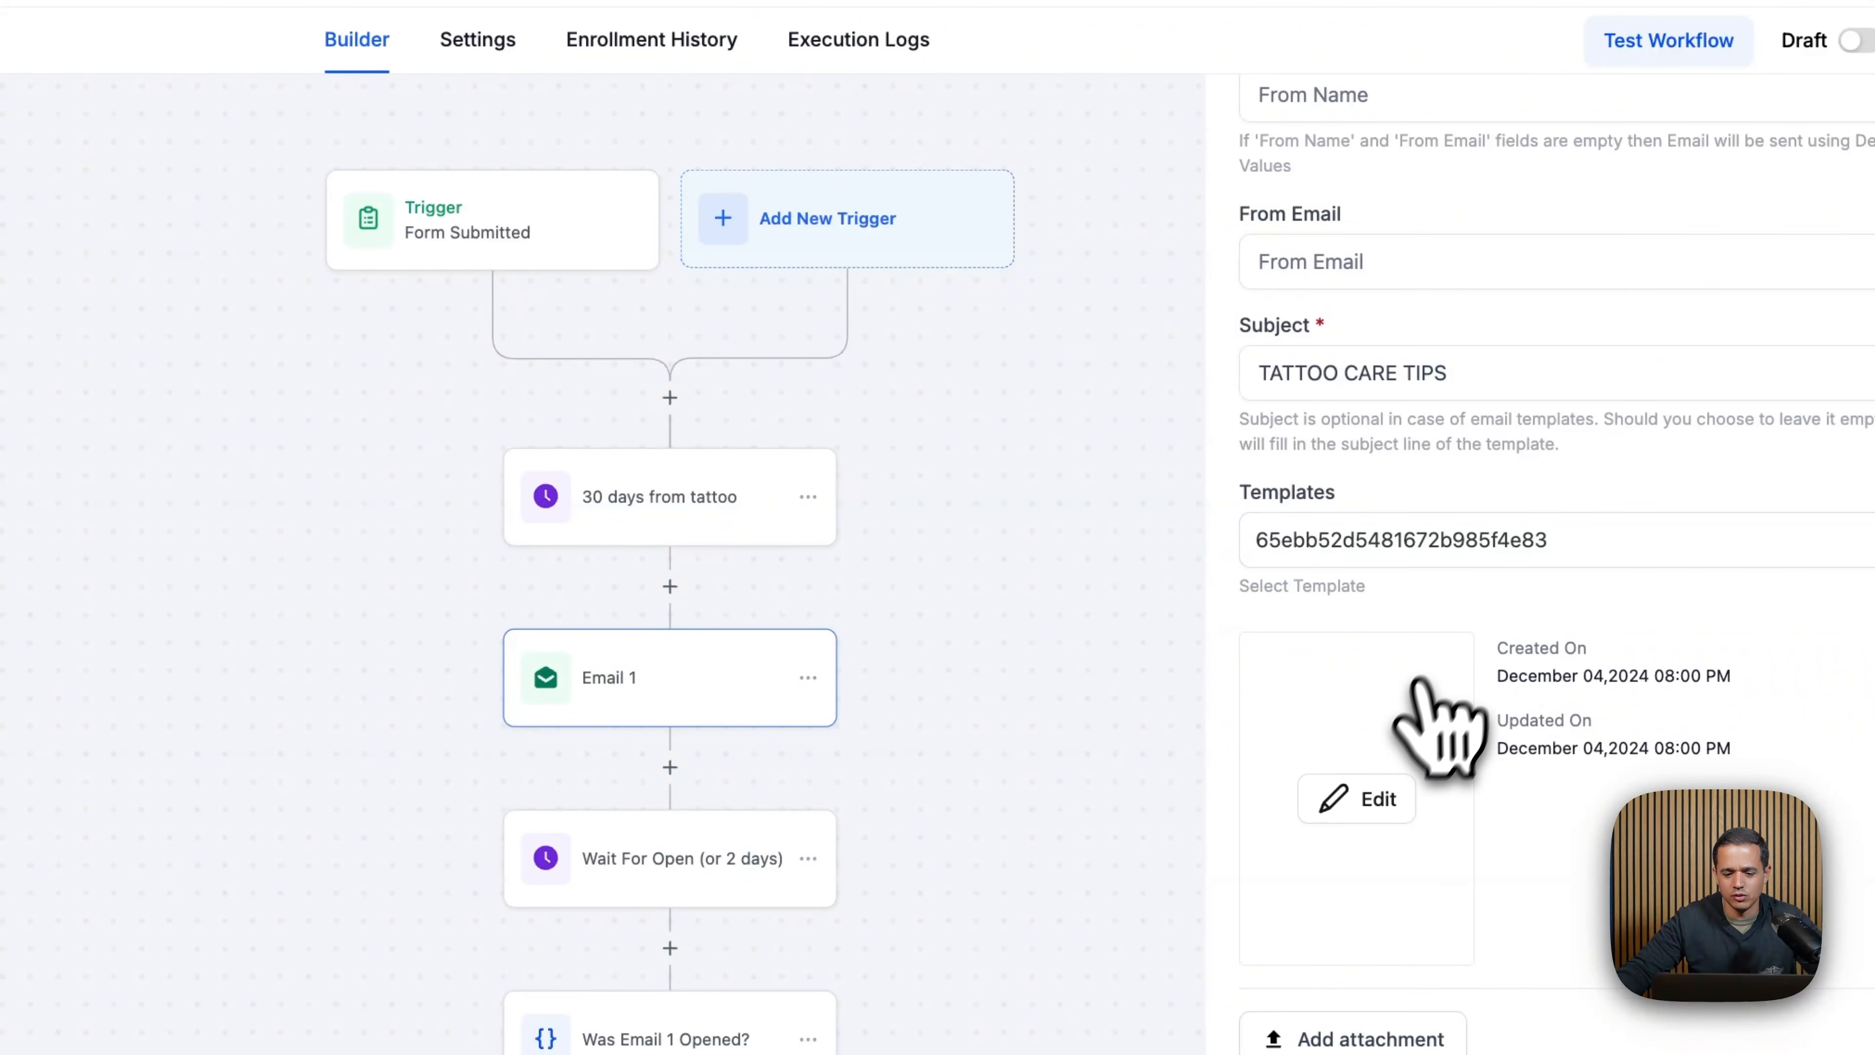
{"action": "left_click", "coordinate": [1366, 798]}
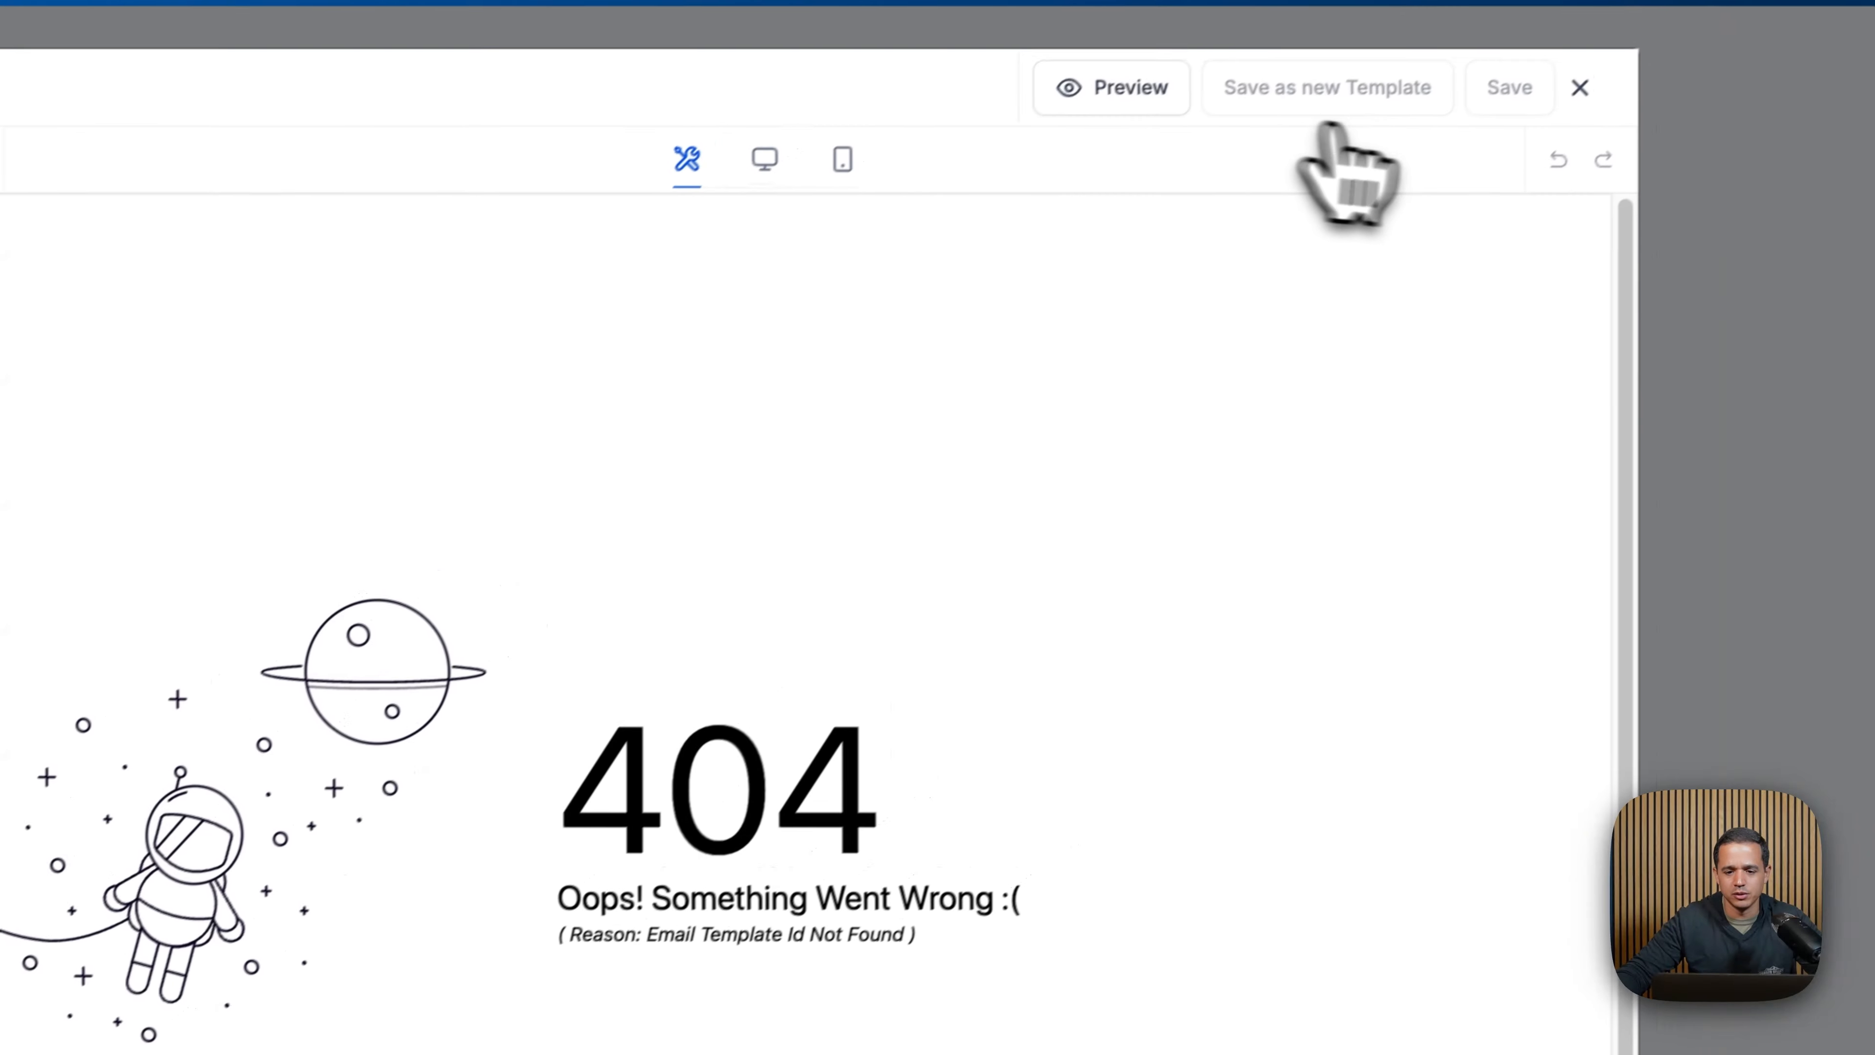
{"action": "key", "text": "Escape"}
{"action": "left_click", "coordinate": [111, 71]}
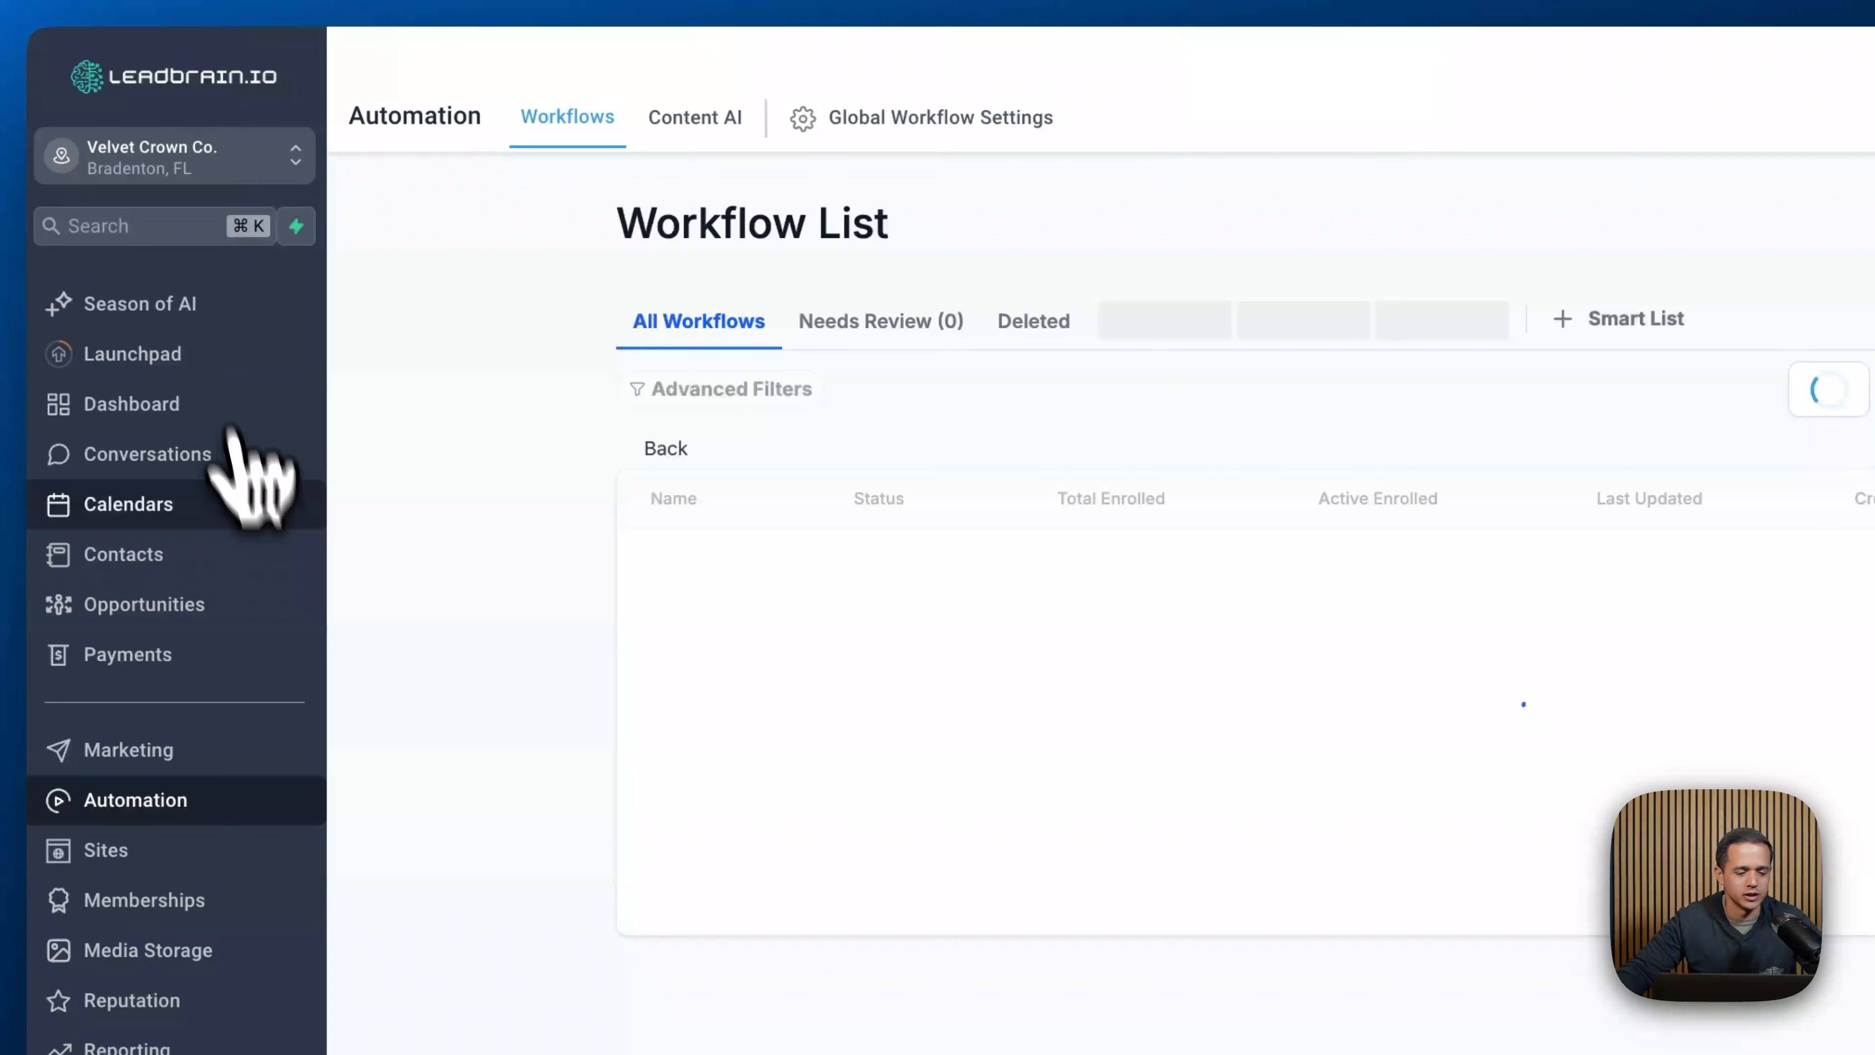
- Open the After Care email template in Email Marketing templates and bring up its template settings
{"action": "left_click", "coordinate": [148, 752]}
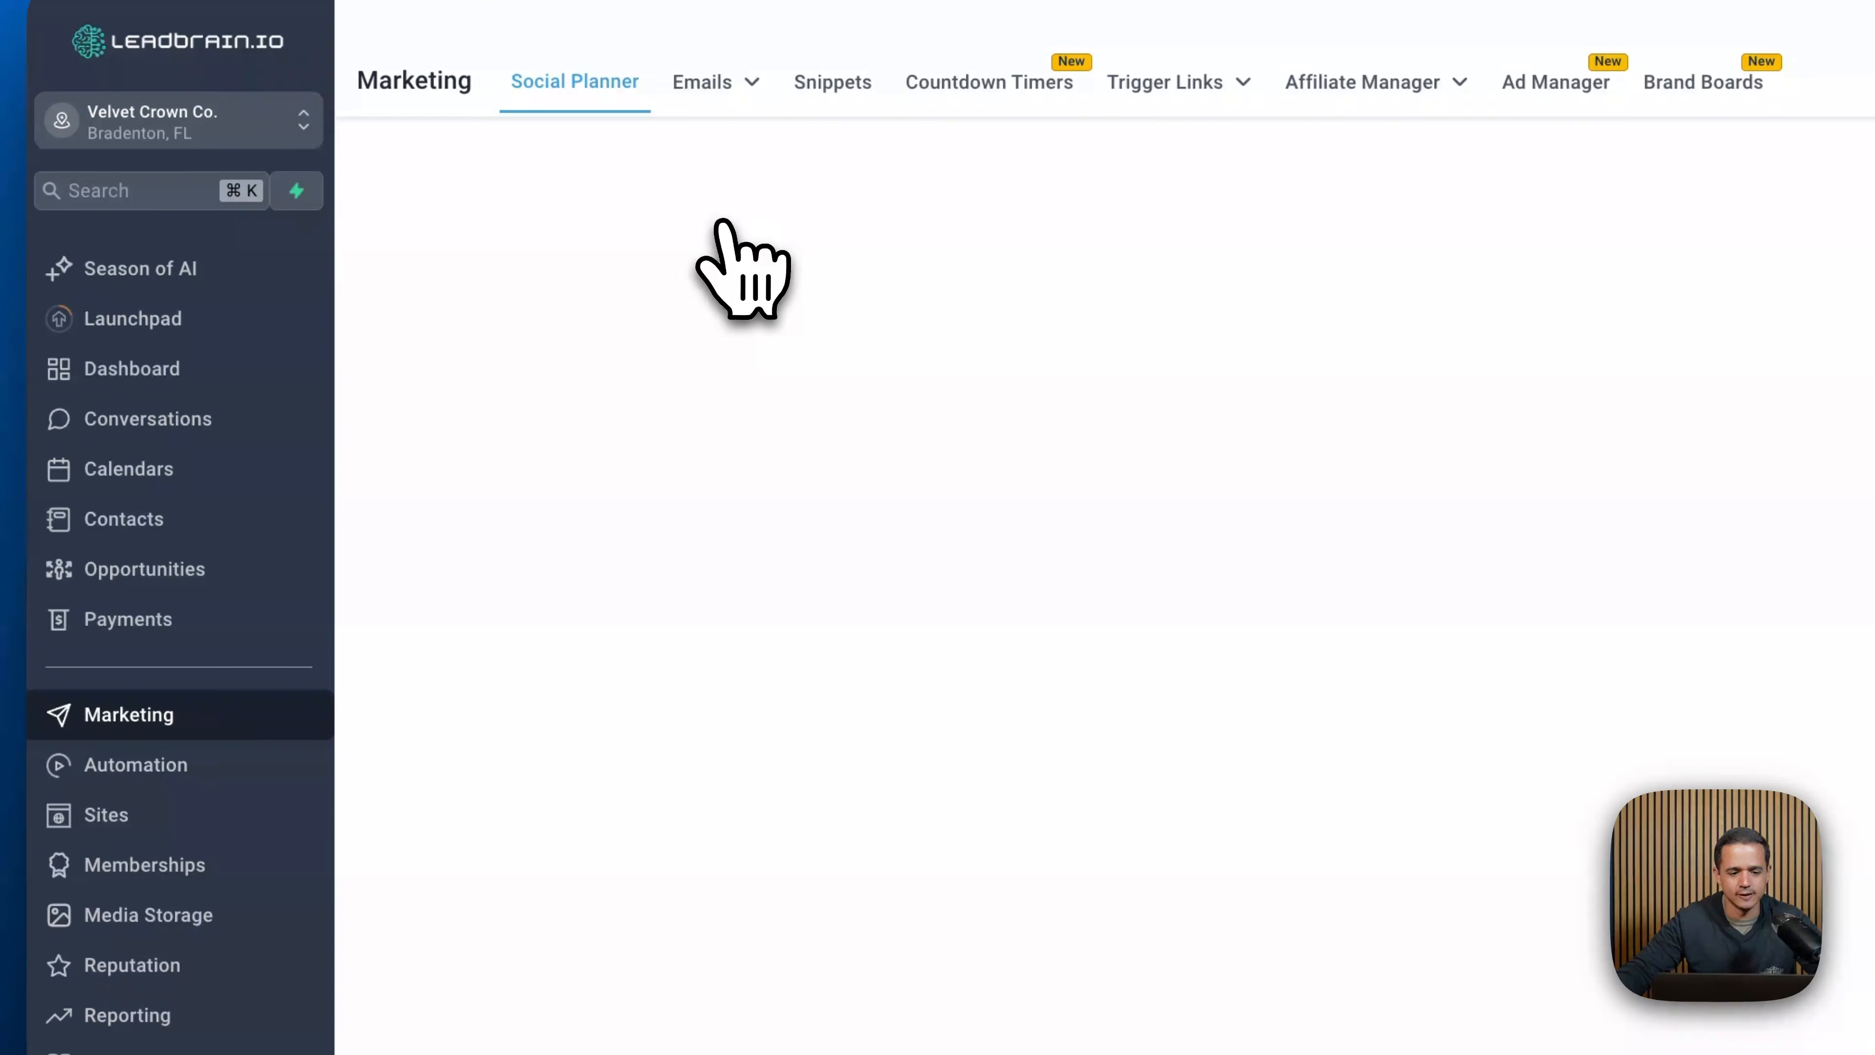
{"action": "left_click", "coordinate": [708, 81]}
{"action": "left_click", "coordinate": [727, 189]}
{"action": "left_click", "coordinate": [797, 702]}
{"action": "left_click", "coordinate": [805, 698]}
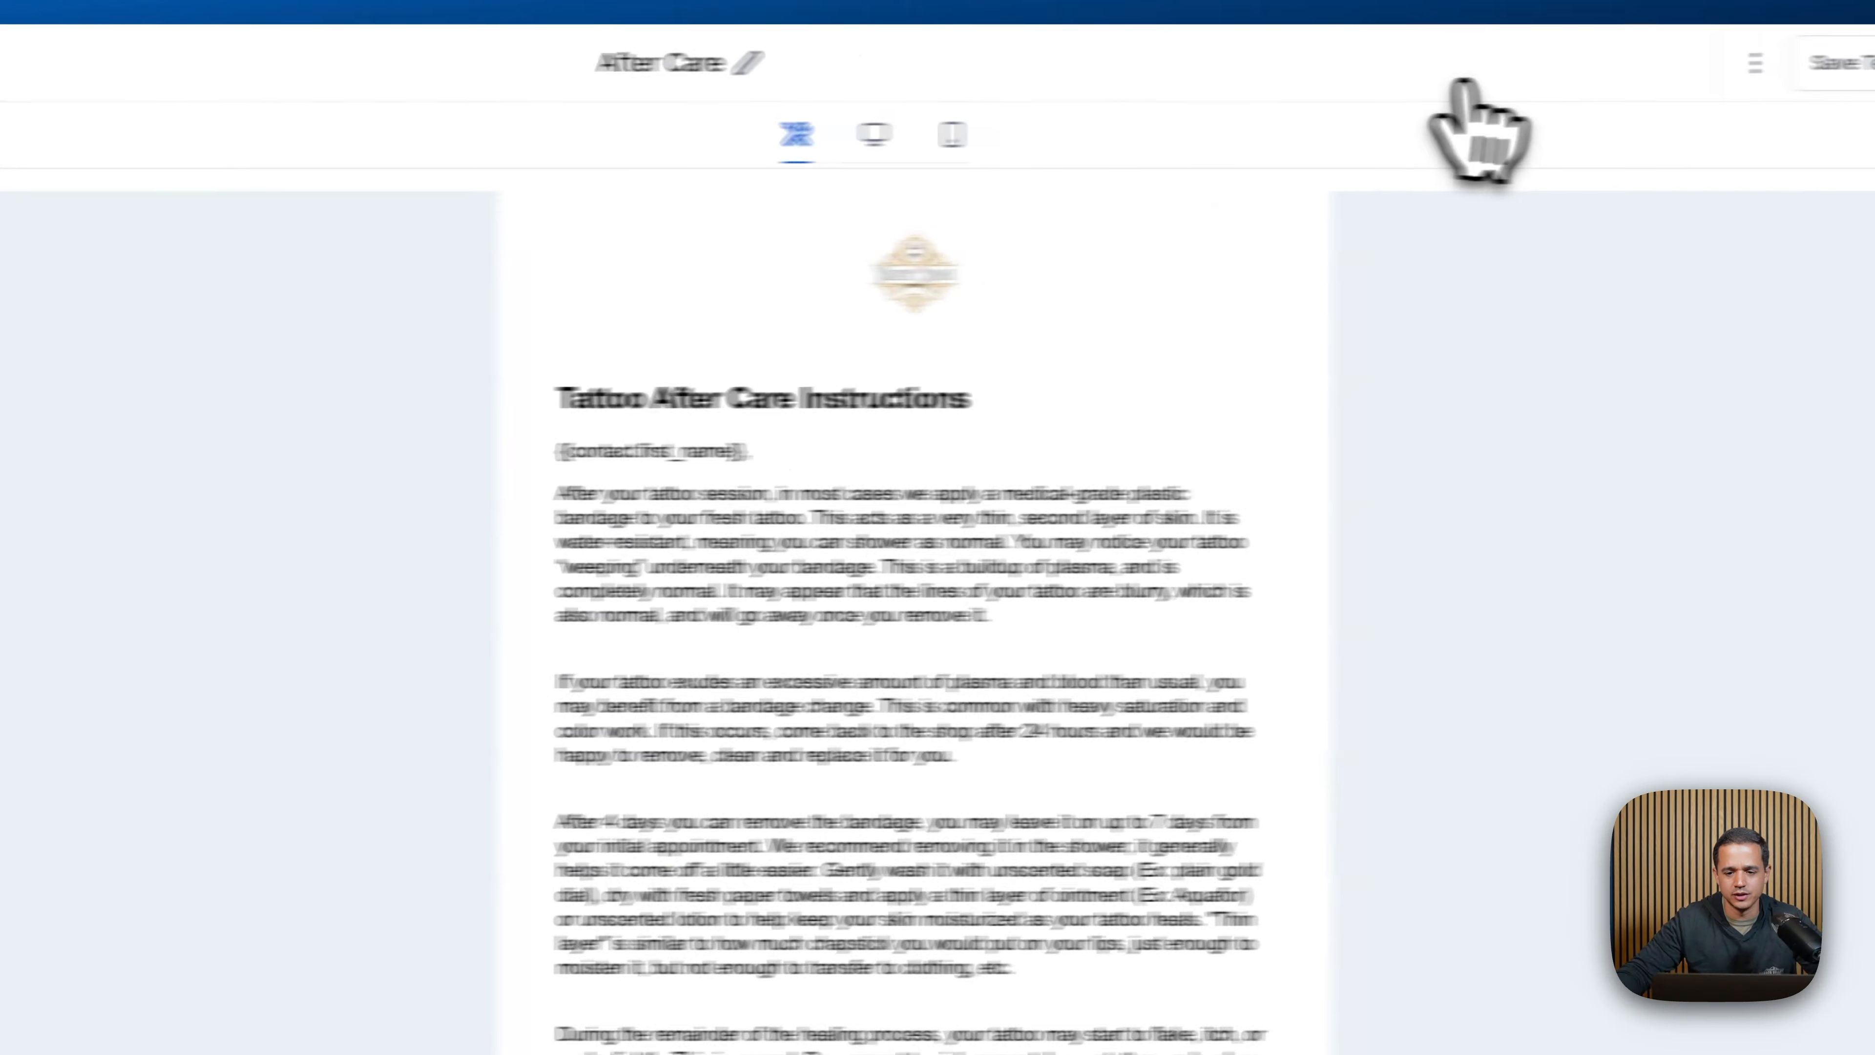
{"action": "left_click", "coordinate": [1591, 65]}
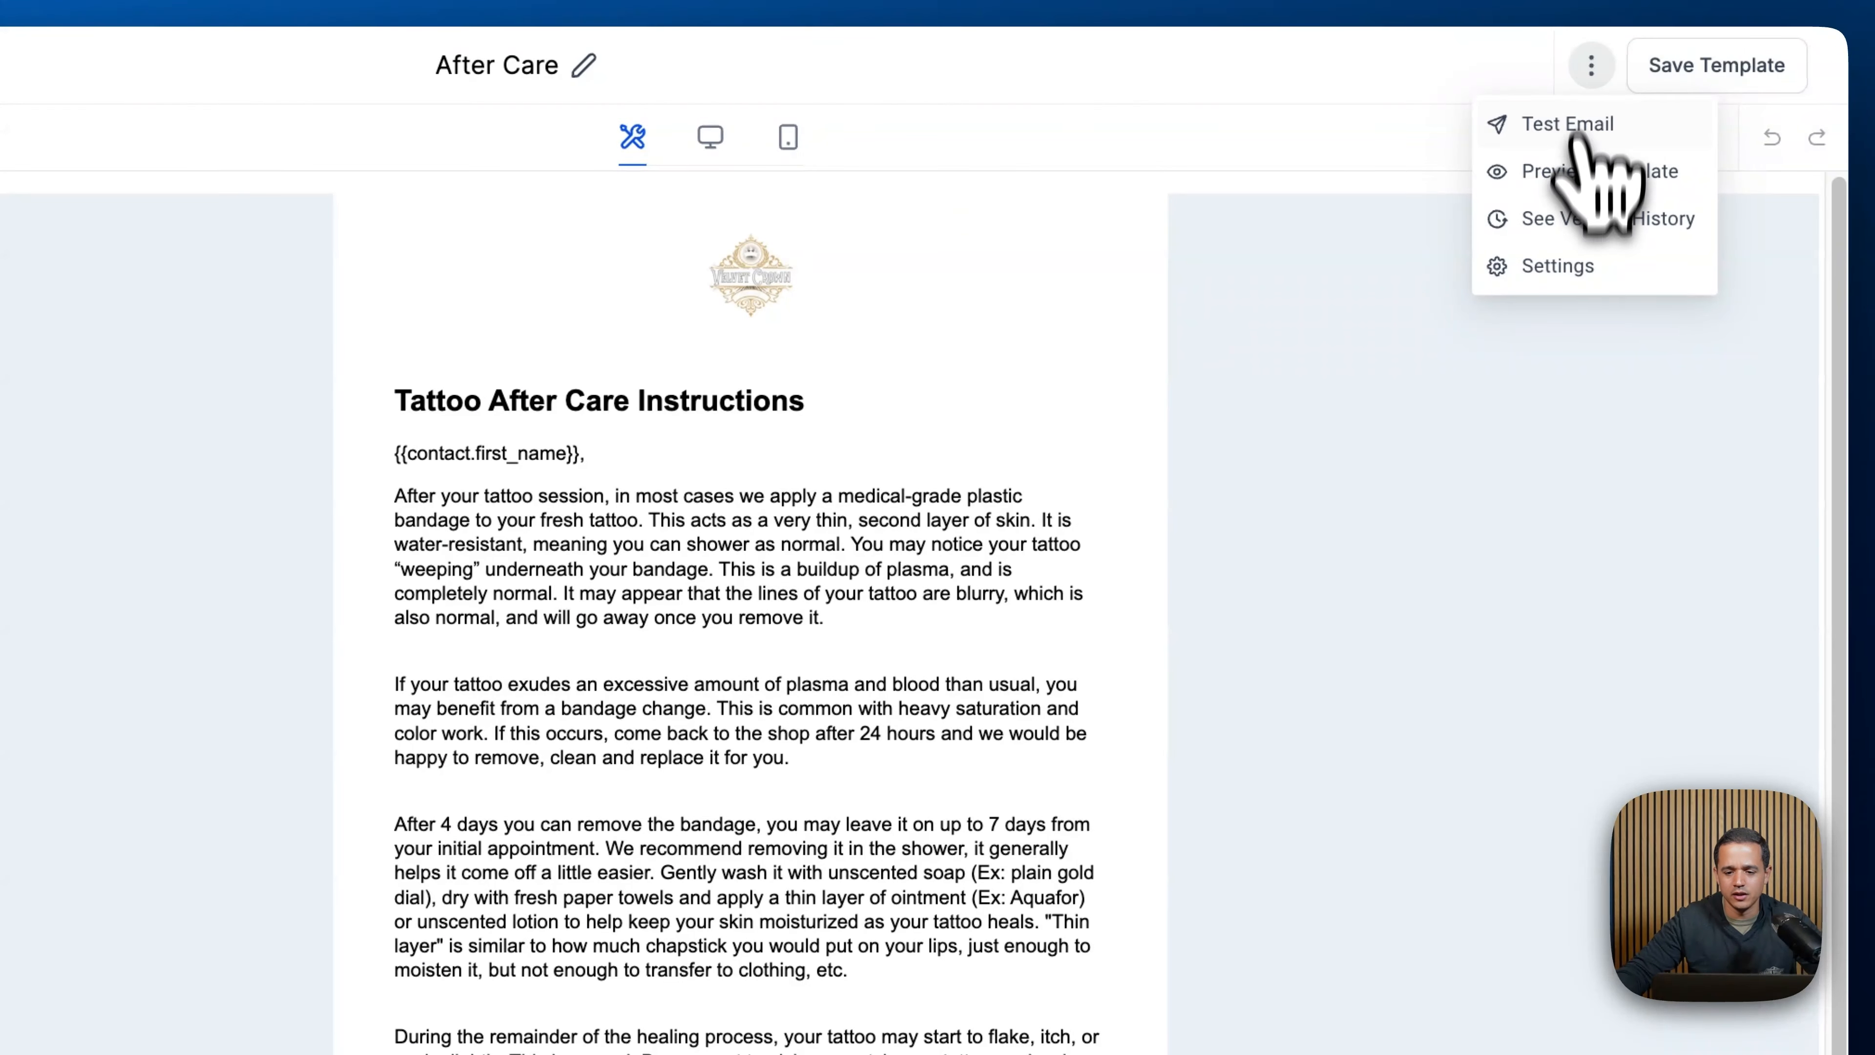
{"action": "left_click", "coordinate": [1587, 268]}
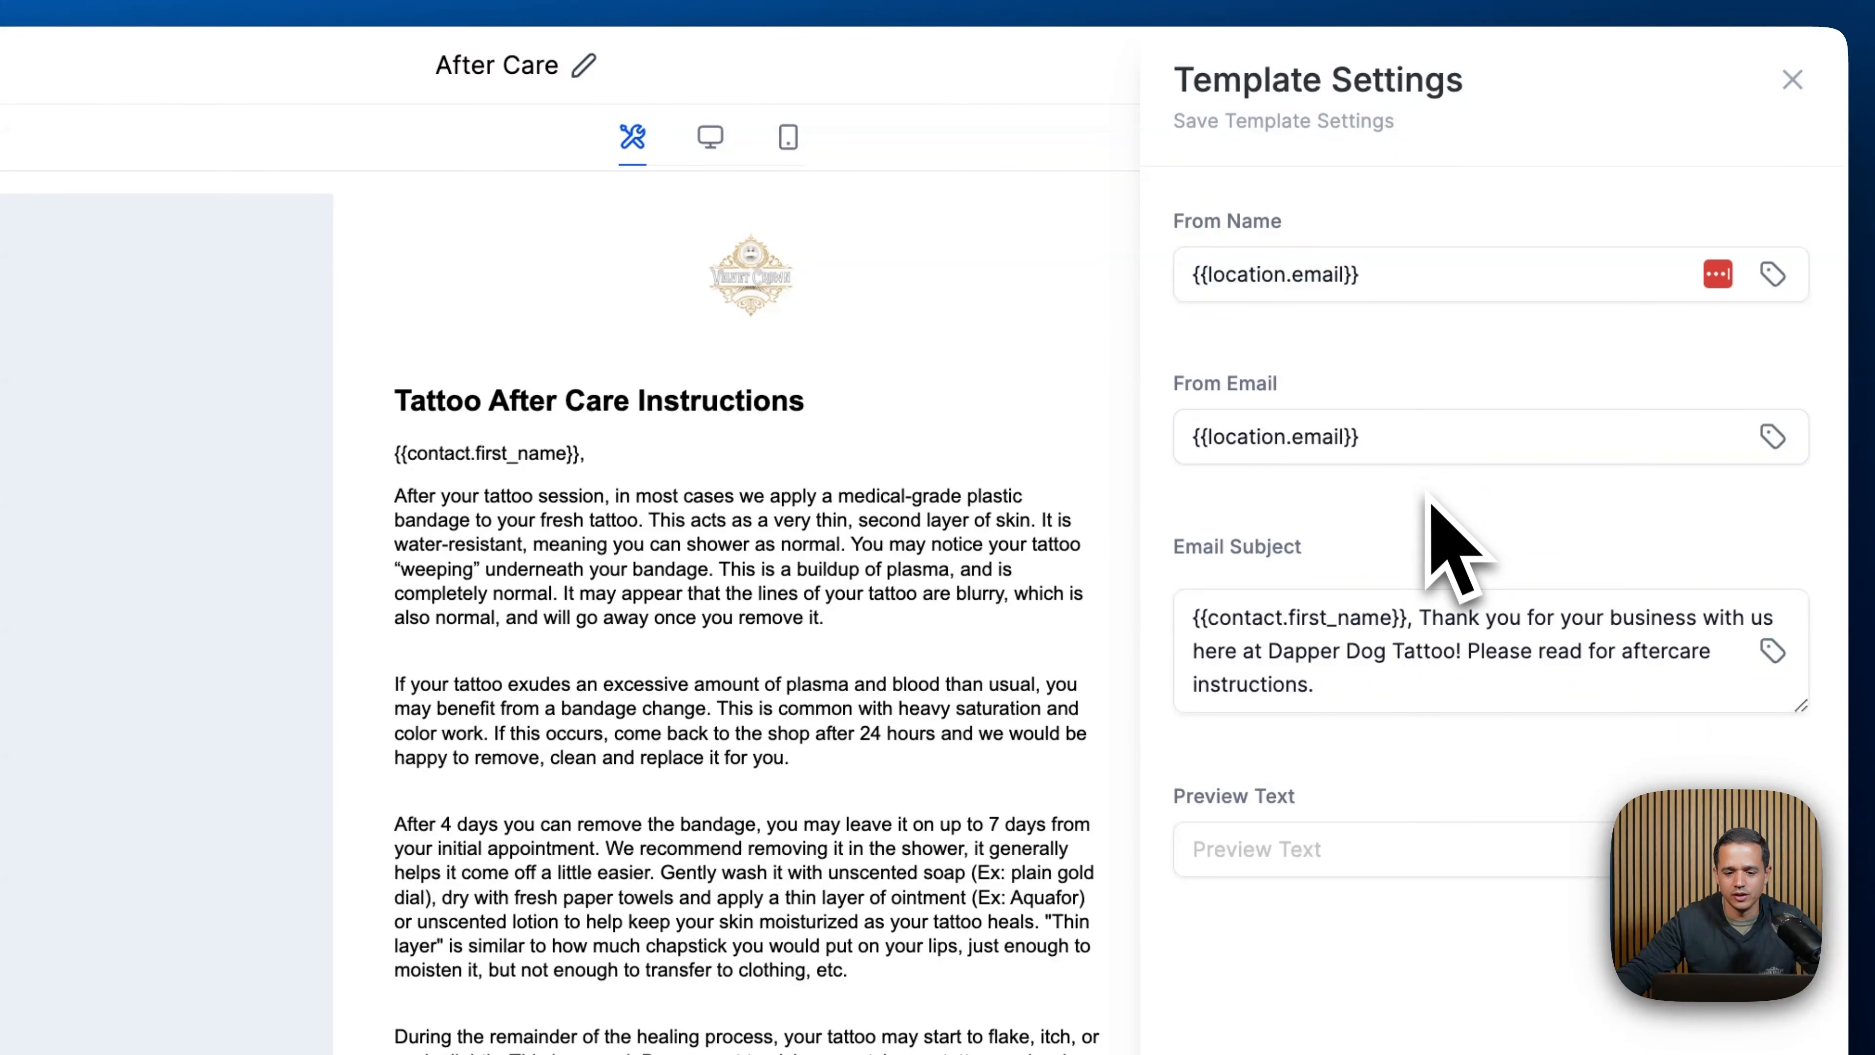
- Replace the template's From Name with the From Email custom value, save the settings and leave the editor
{"action": "triple_click", "coordinate": [1318, 275]}
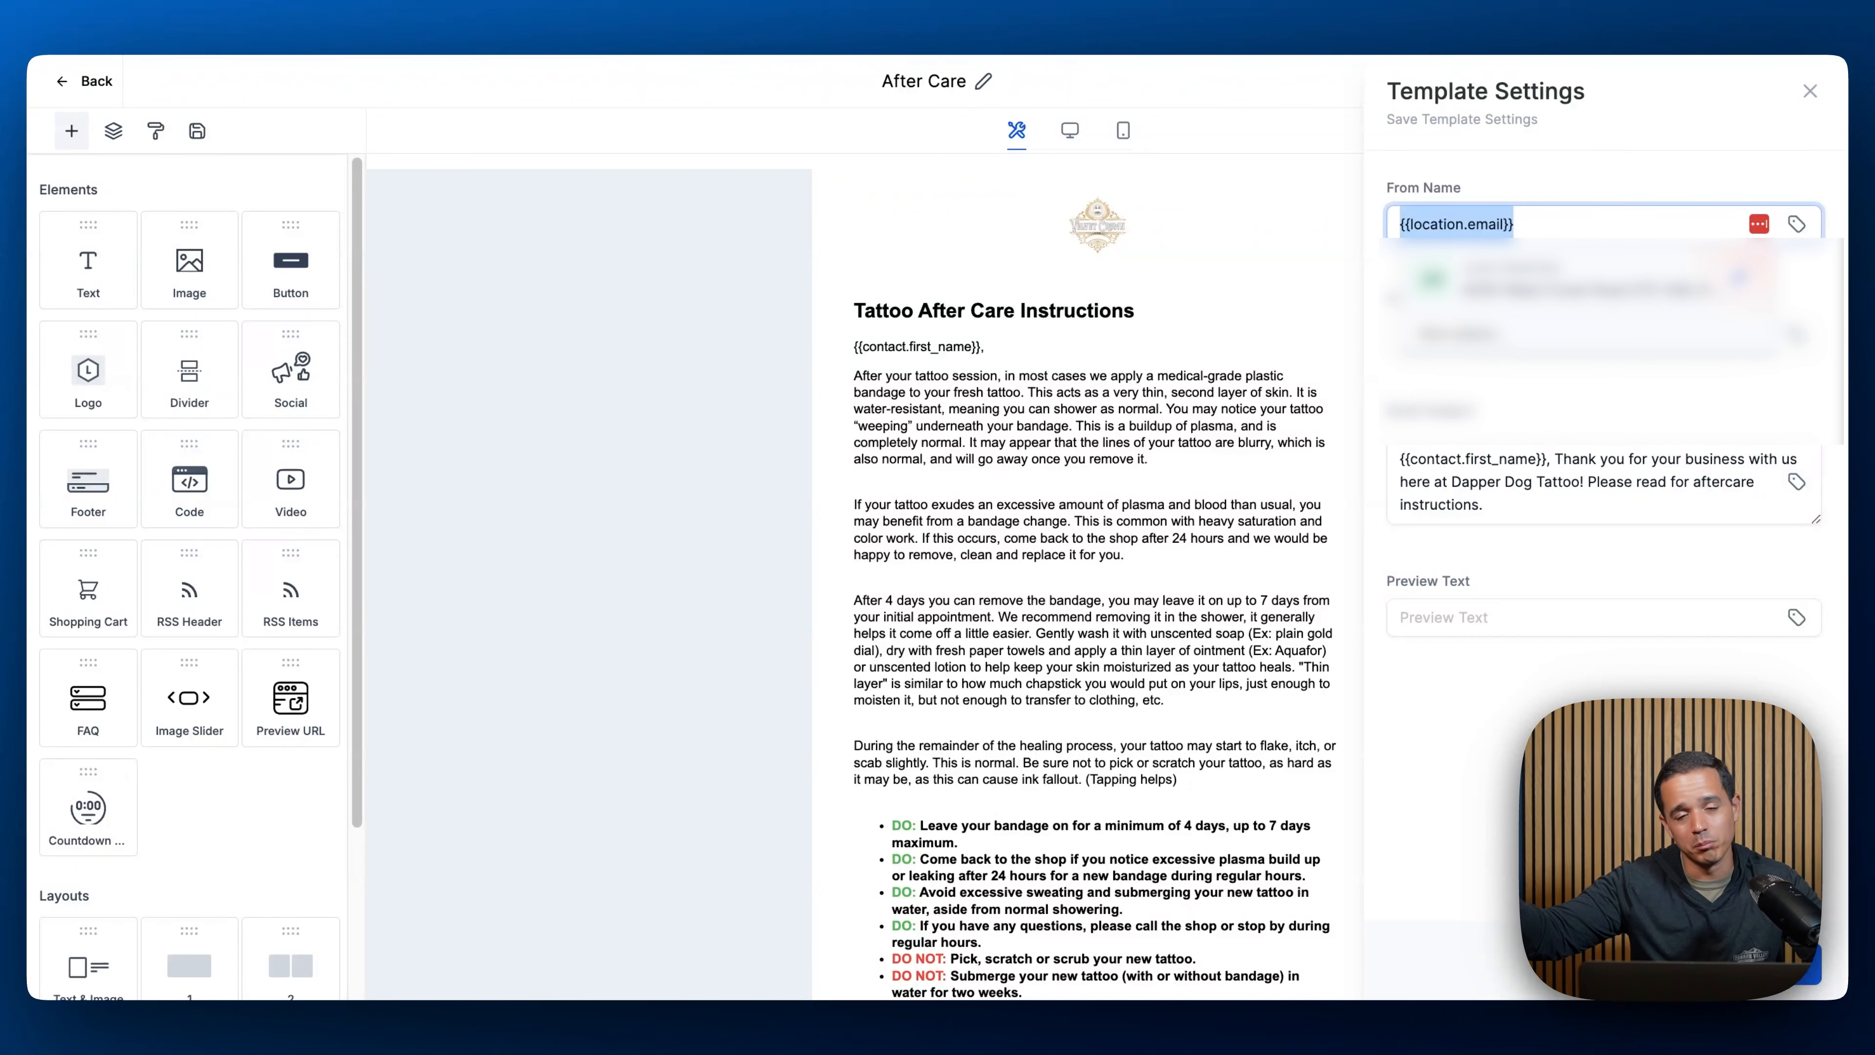
{"action": "key", "text": "BackSpace"}
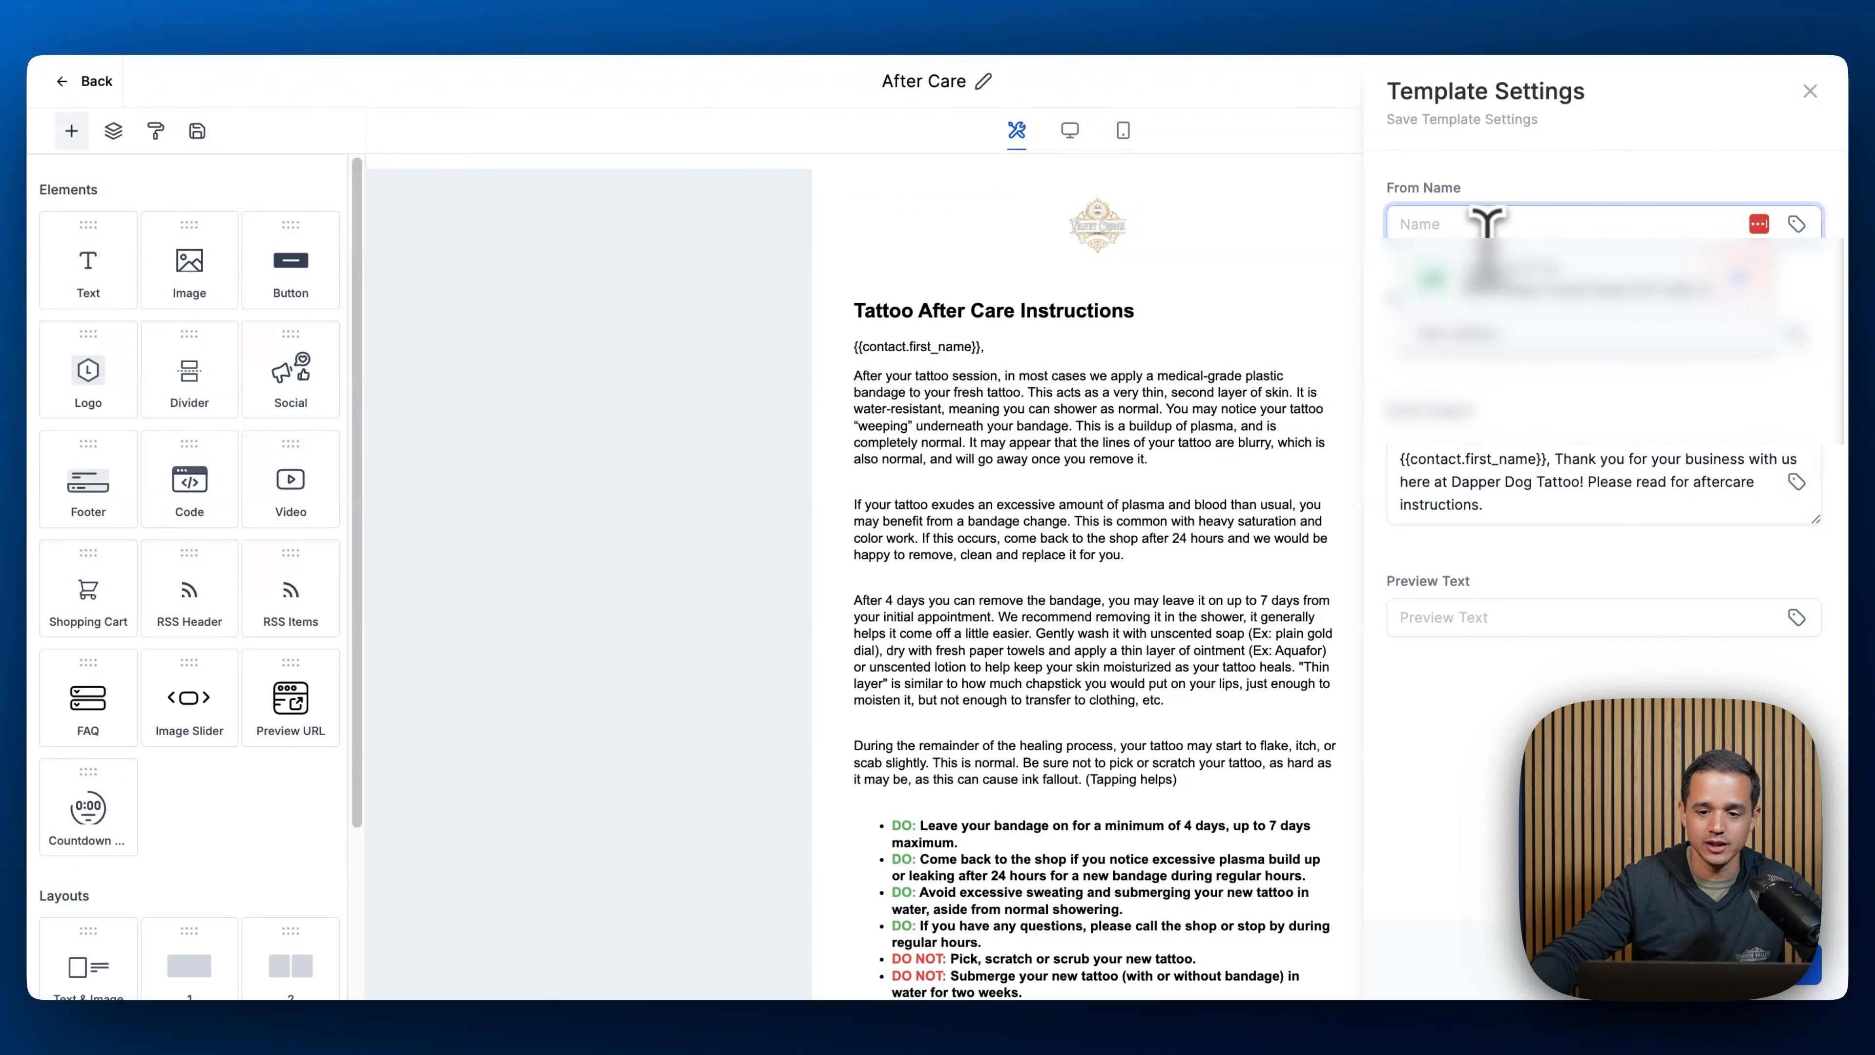
{"action": "left_click", "coordinate": [1797, 223]}
{"action": "left_click", "coordinate": [1659, 293]}
{"action": "type", "text": "fro"}
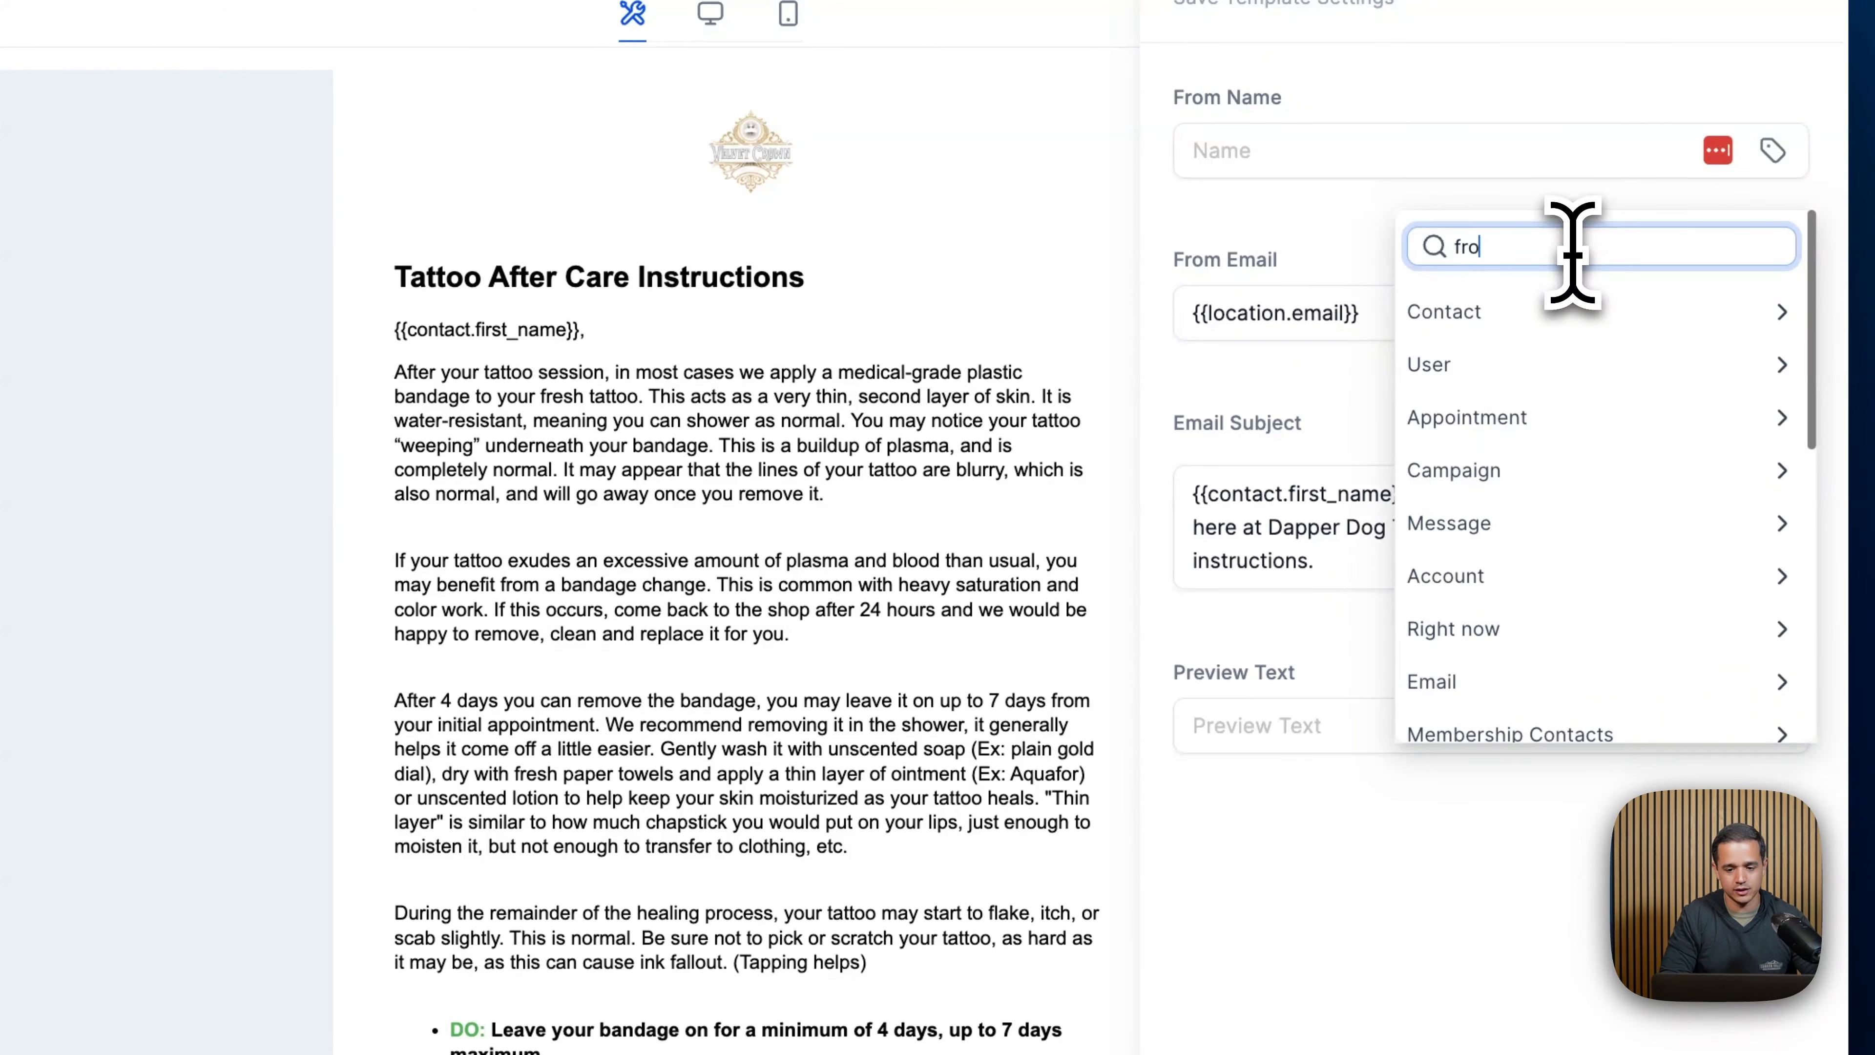
{"action": "type", "text": "m"}
{"action": "left_click", "coordinate": [1615, 632]}
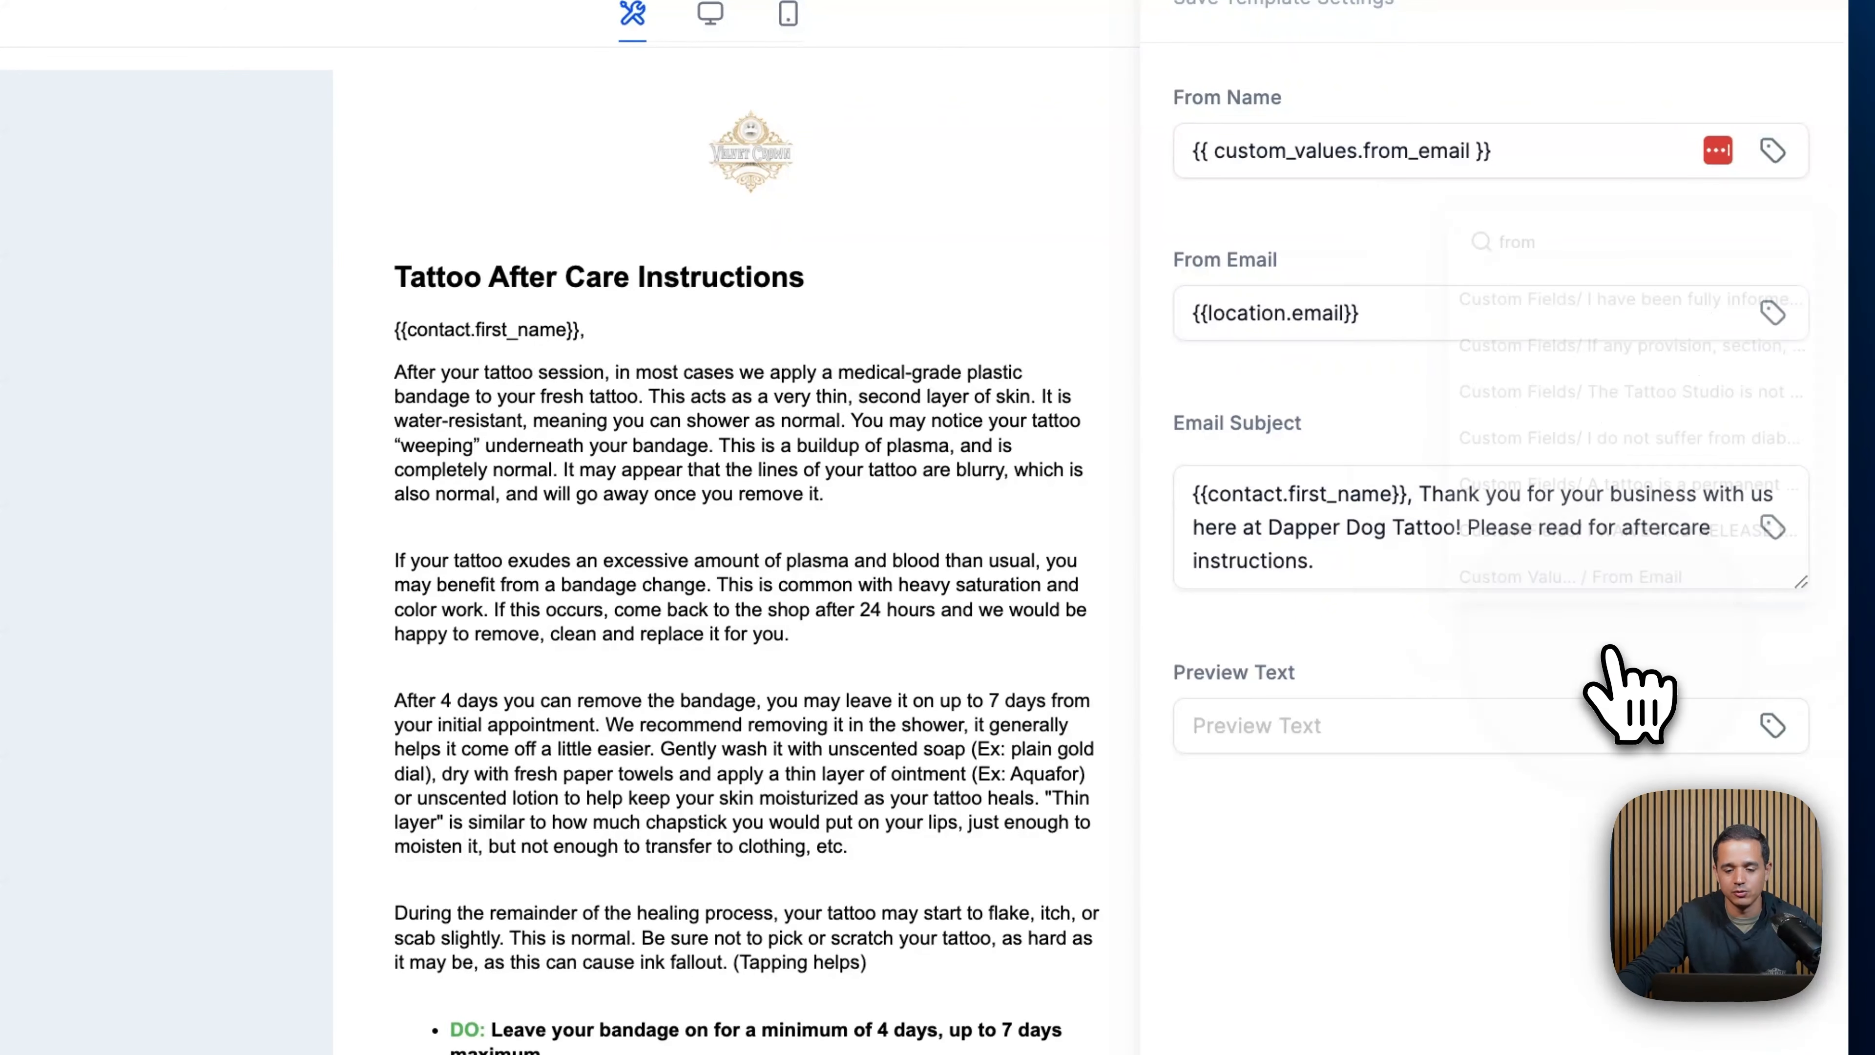
{"action": "left_click", "coordinate": [1761, 1004]}
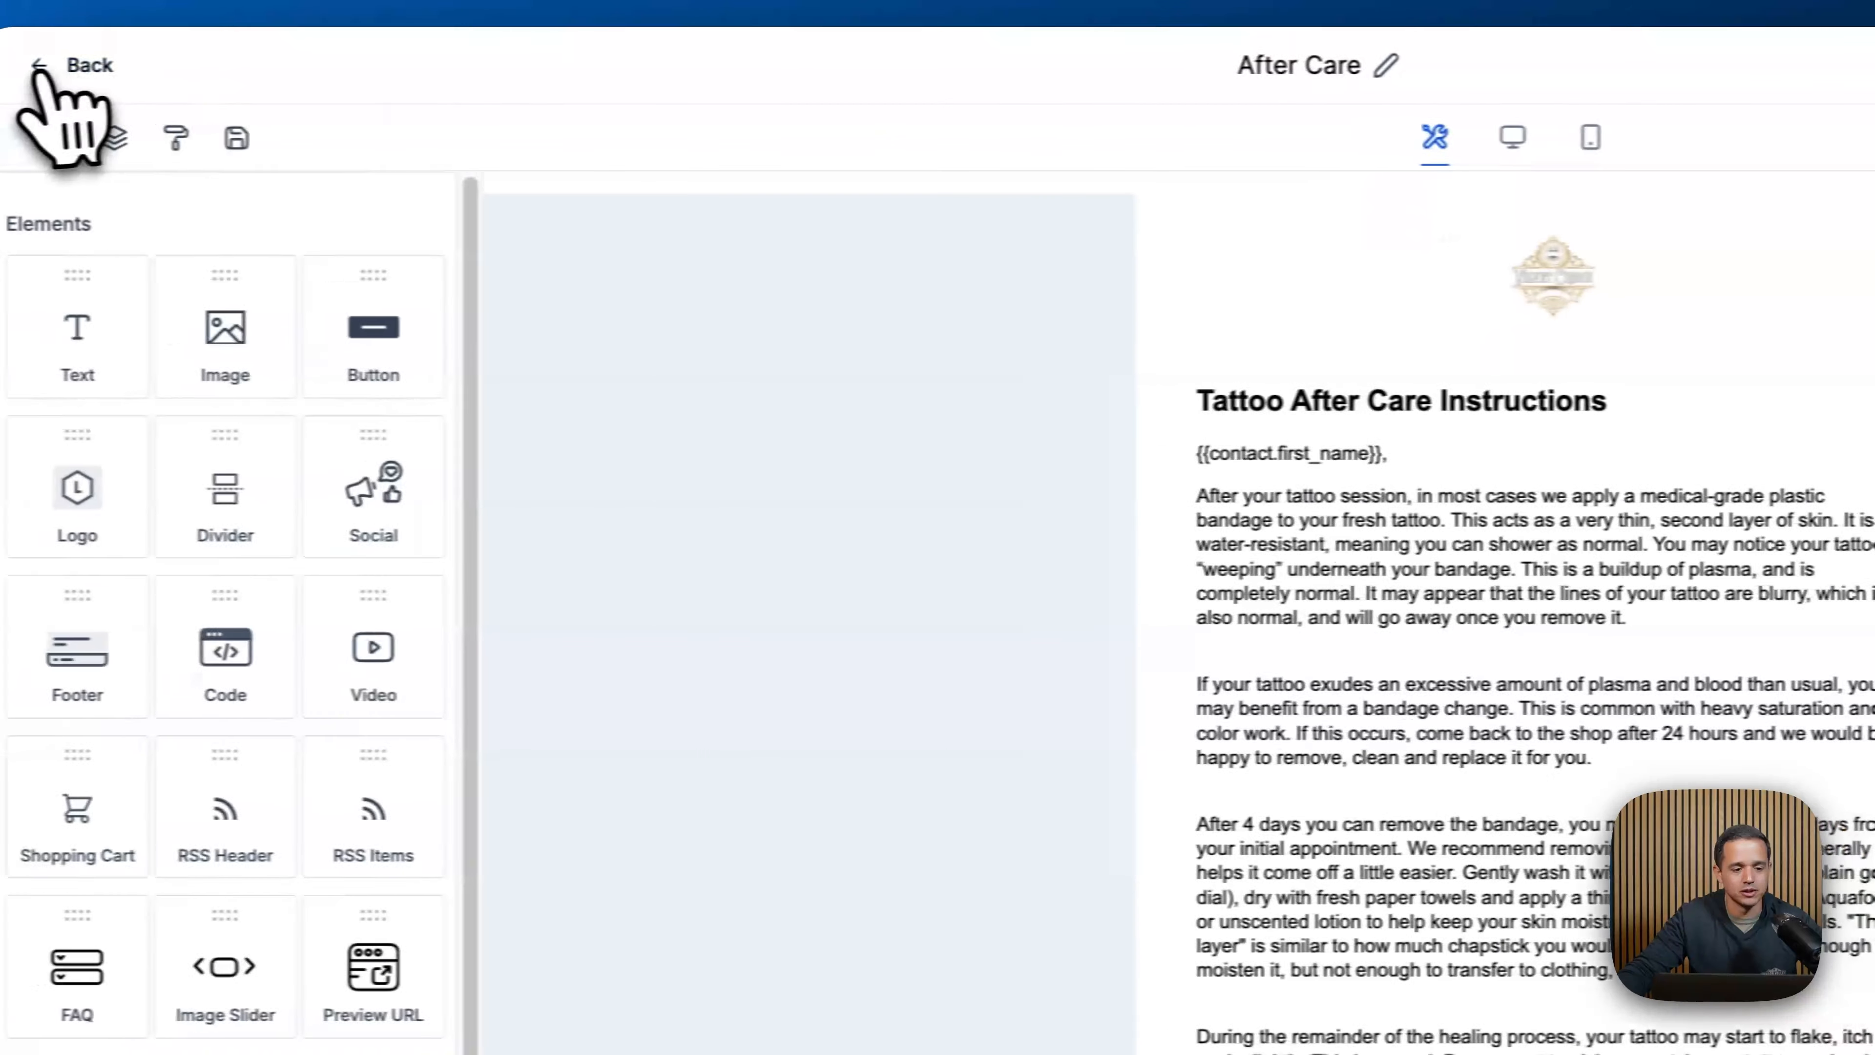
{"action": "left_click", "coordinate": [41, 68]}
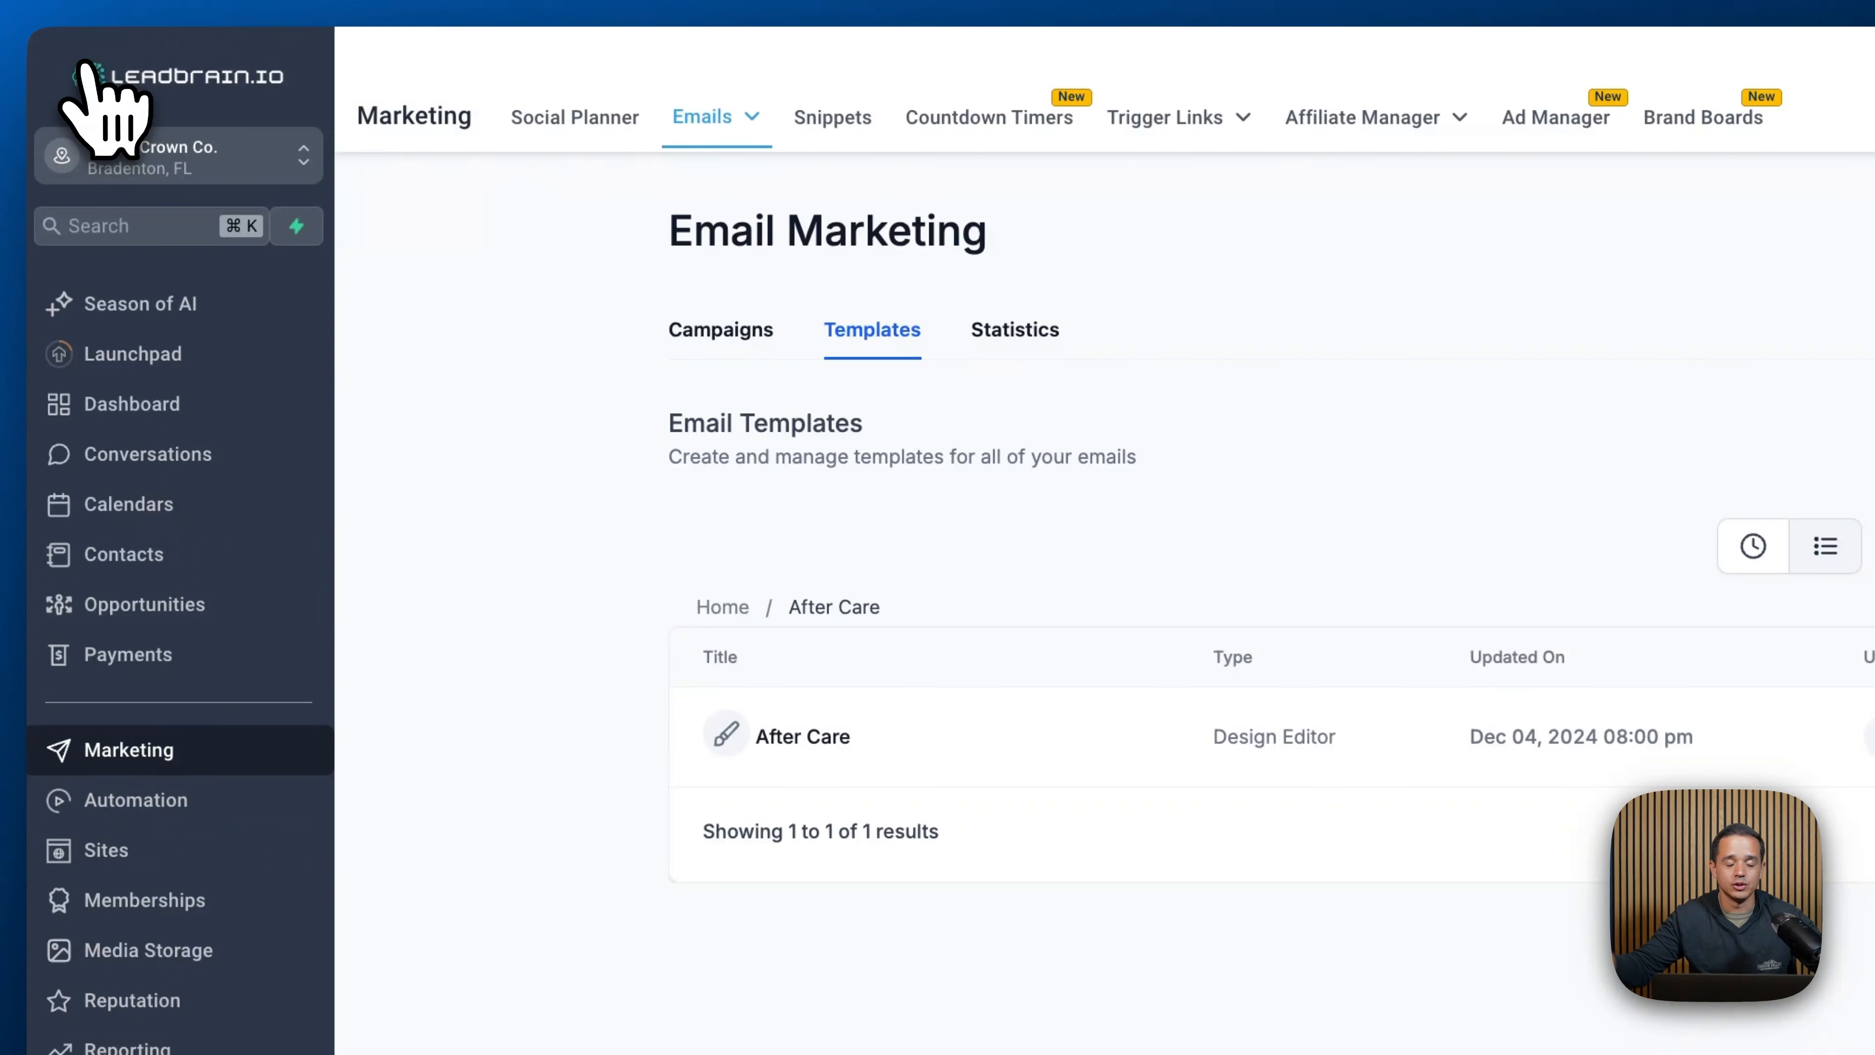